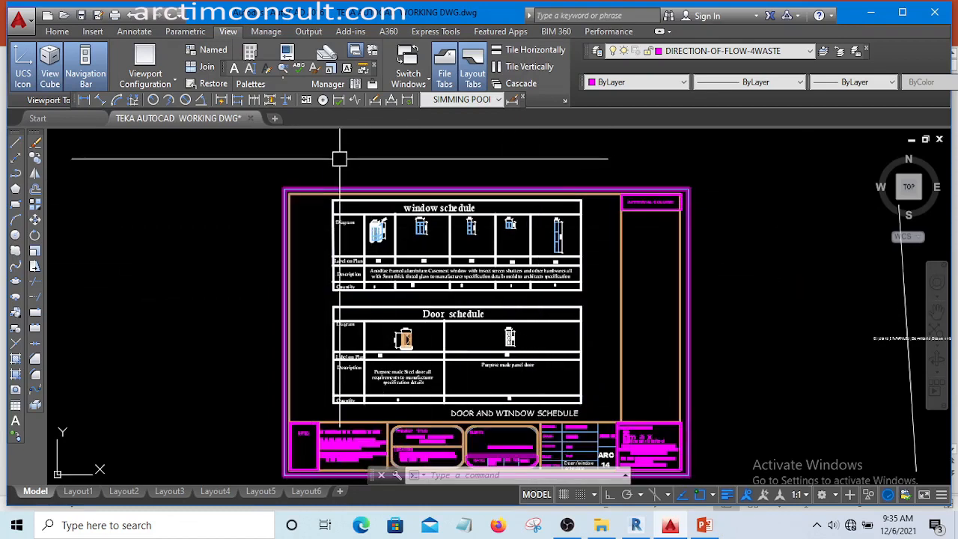
# Examine the window schedule and door schedule tables on sheet ARC 14 of the working drawing.
pyautogui.scroll(-1, 393, 292)
pyautogui.scroll(1, 462, 280)
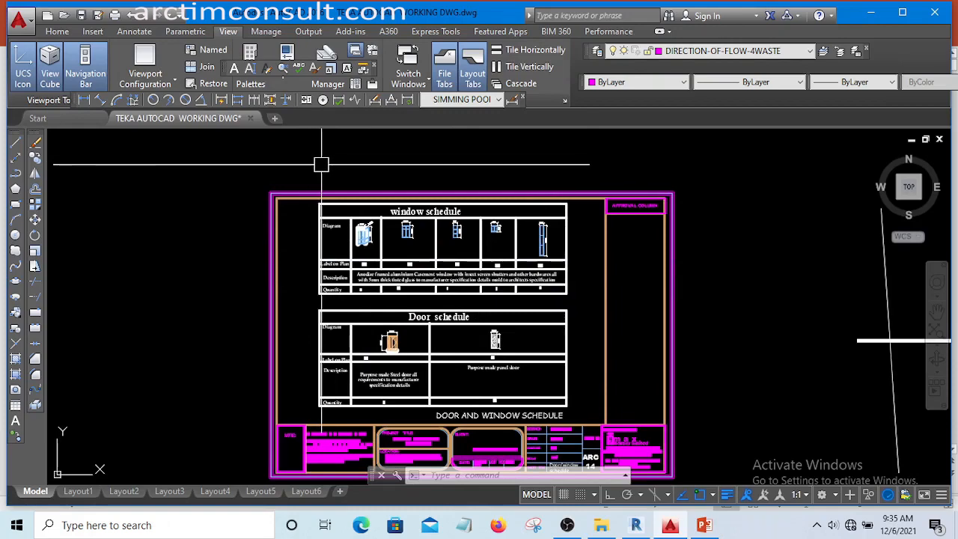
pyautogui.scroll(4, 332, 242)
pyautogui.scroll(-2, 262, 224)
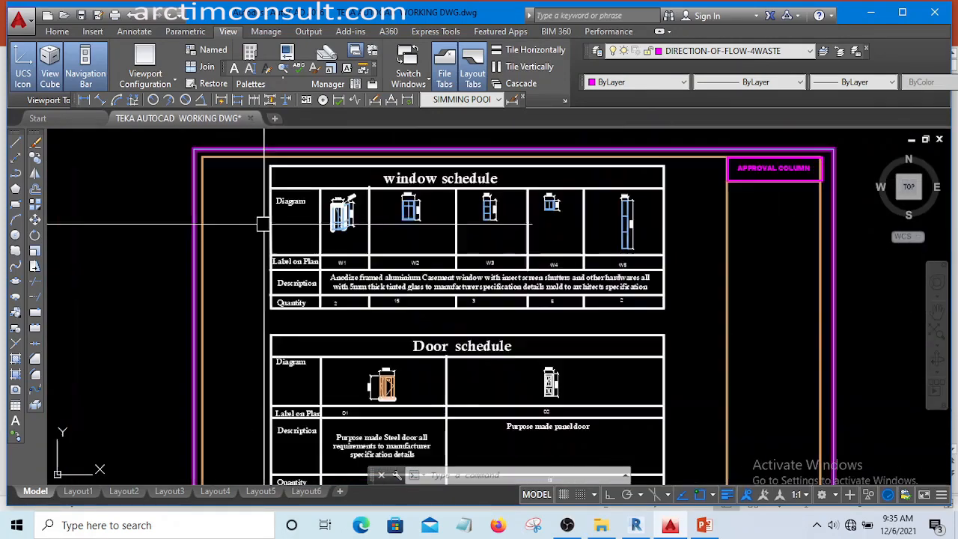
pyautogui.scroll(-3, 263, 221)
pyautogui.scroll(1, 359, 370)
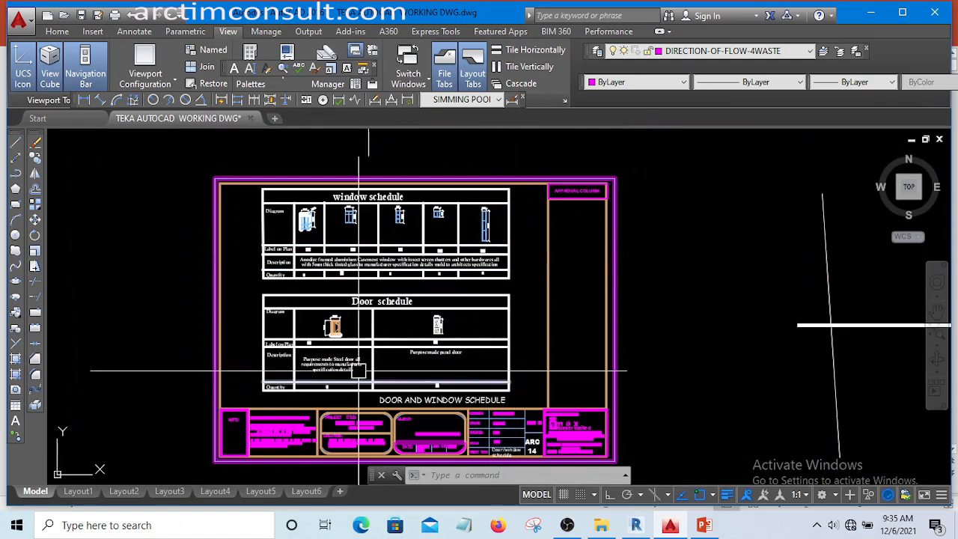
pyautogui.scroll(4, 263, 178)
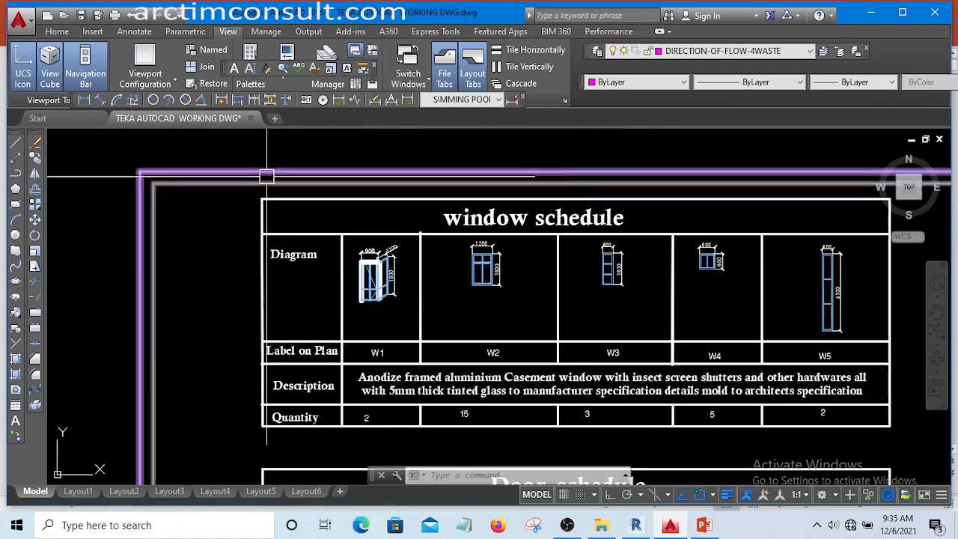
pyautogui.scroll(-6, 248, 221)
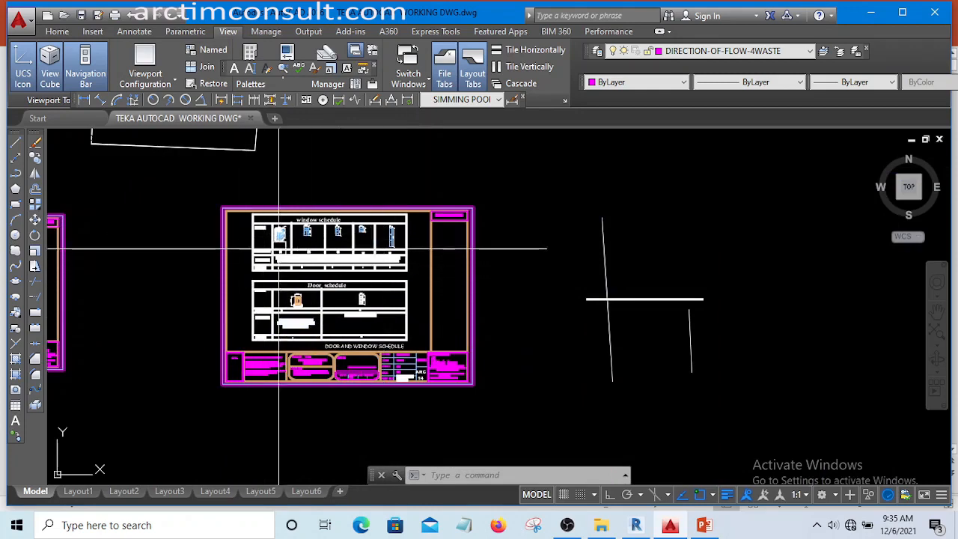
pyautogui.scroll(5, 279, 249)
pyautogui.scroll(-3, 298, 274)
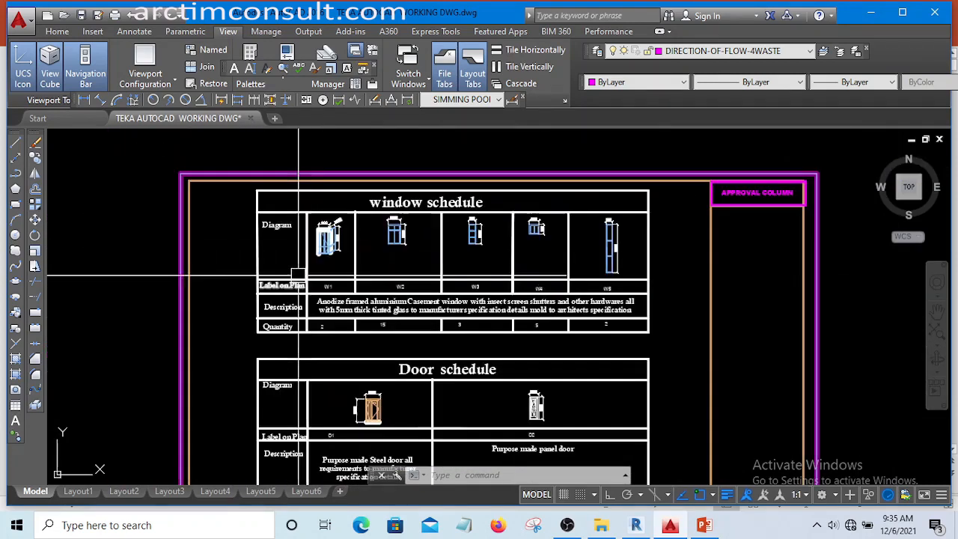
pyautogui.scroll(-5, 397, 229)
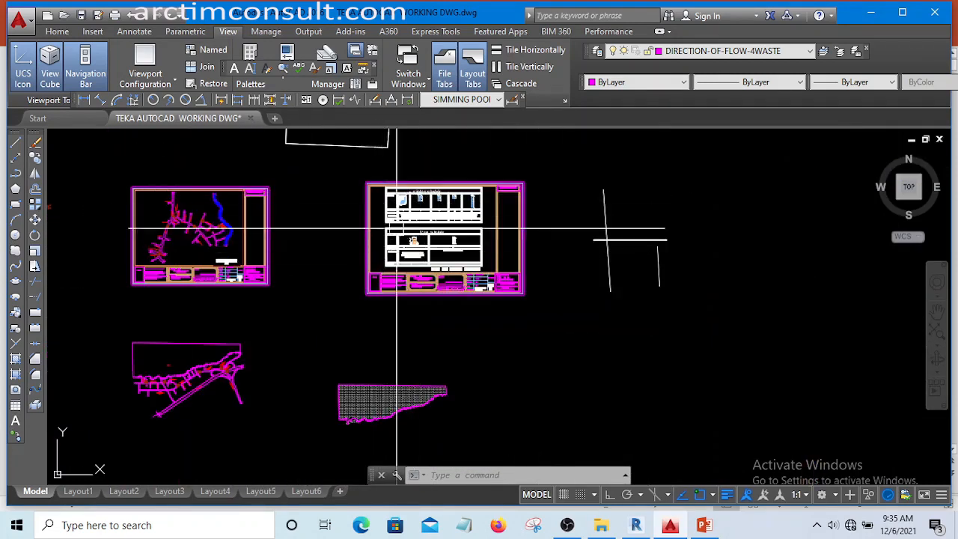
pyautogui.scroll(2, 397, 229)
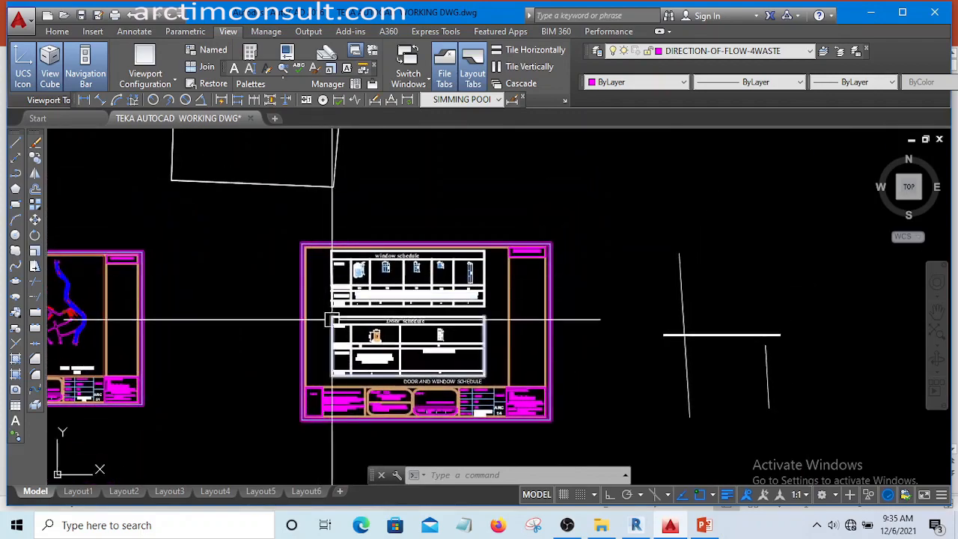
pyautogui.scroll(4, 332, 320)
pyautogui.scroll(-4, 336, 306)
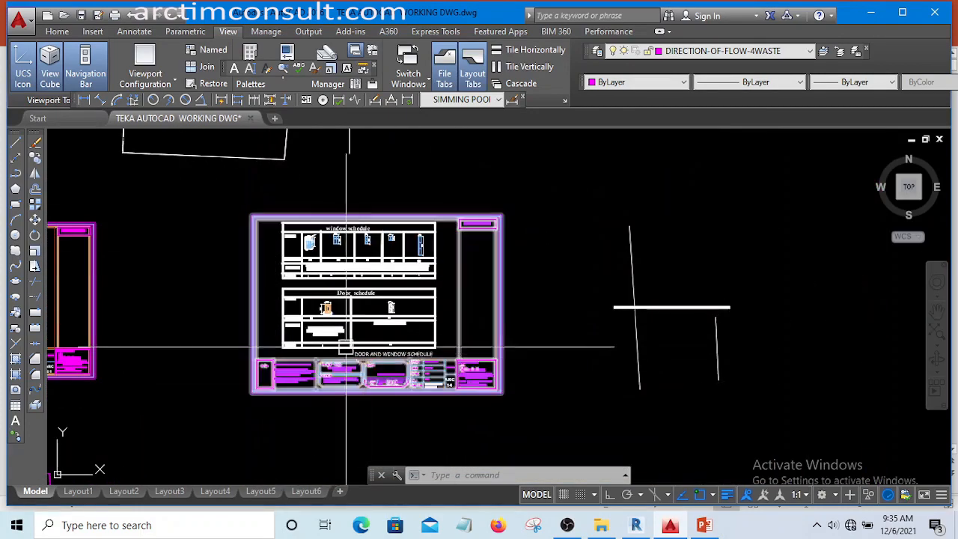
pyautogui.scroll(2, 262, 329)
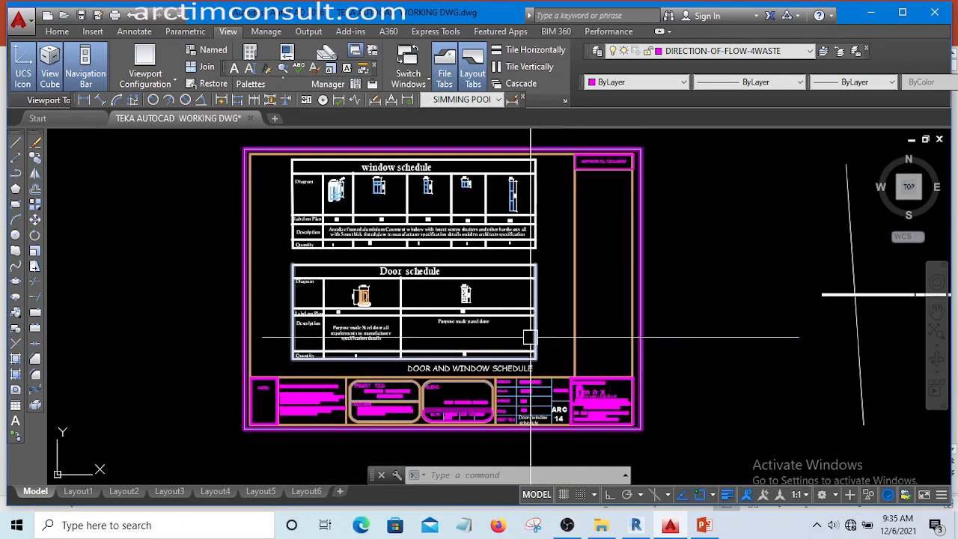
pyautogui.moveTo(530, 337)
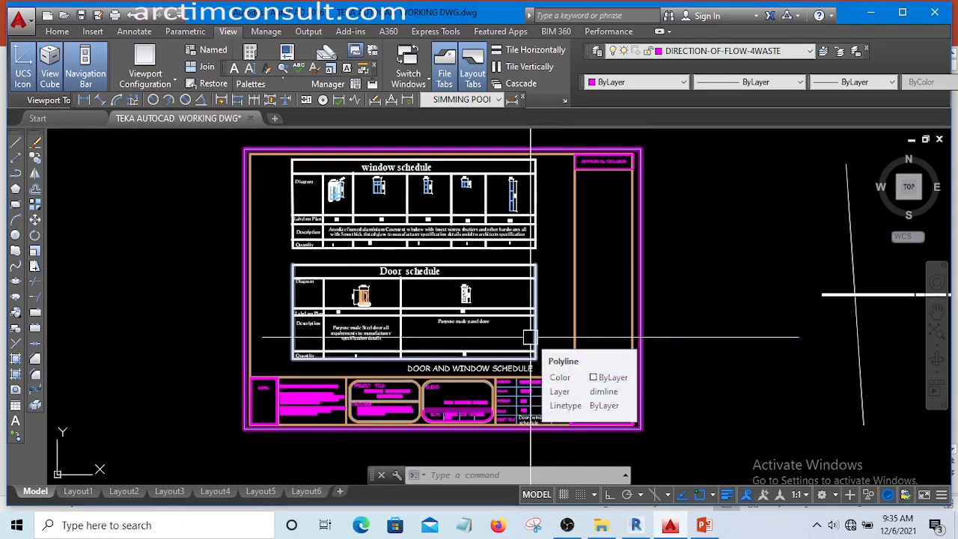
pyautogui.scroll(-2, 496, 263)
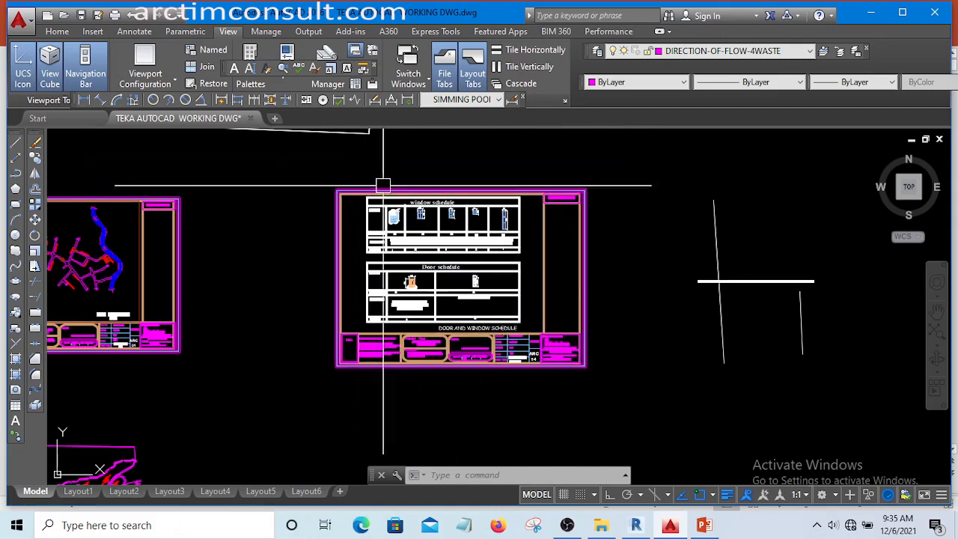
pyautogui.scroll(2, 383, 285)
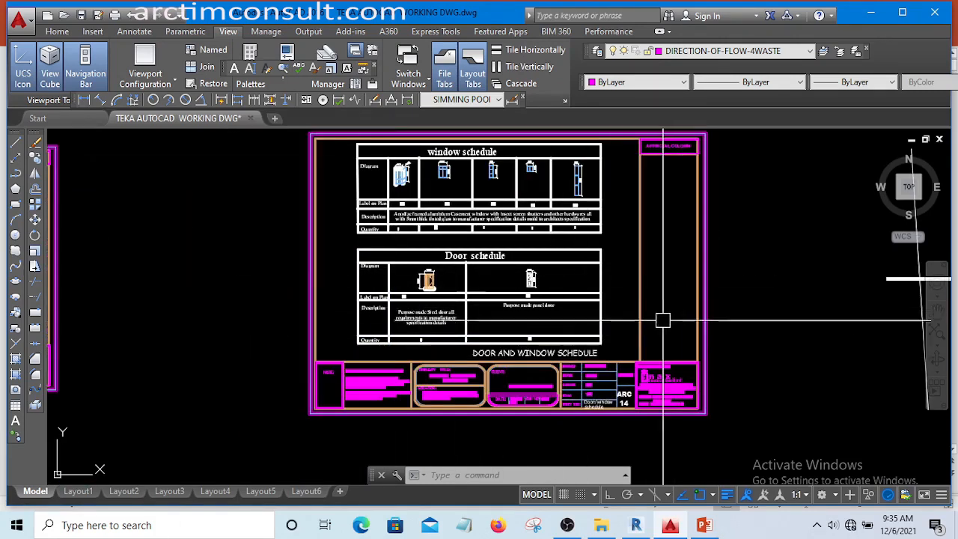
pyautogui.scroll(-2, 516, 330)
pyautogui.moveTo(459, 279); pyautogui.dragTo(428, 315, button='middle')
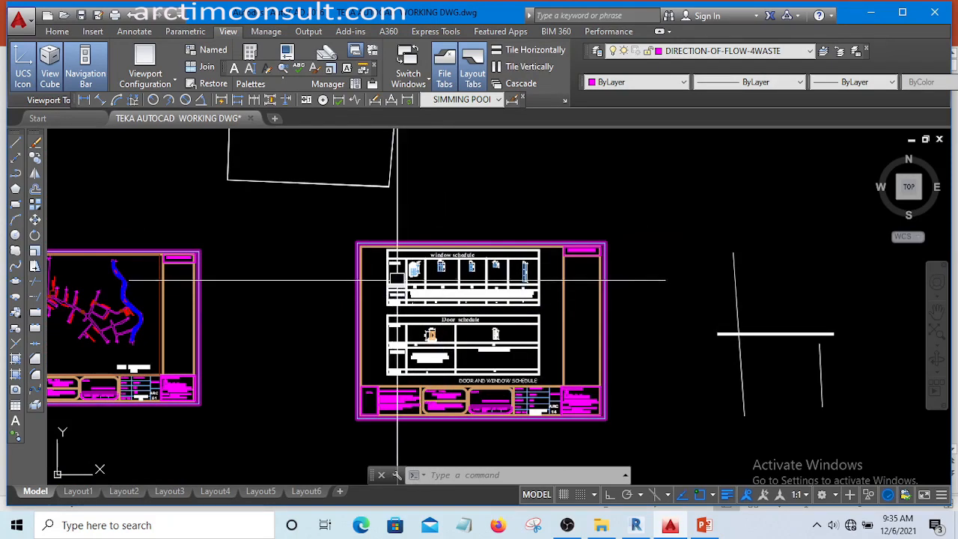
pyautogui.scroll(4, 400, 283)
pyautogui.scroll(-4, 369, 197)
pyautogui.scroll(4, 404, 207)
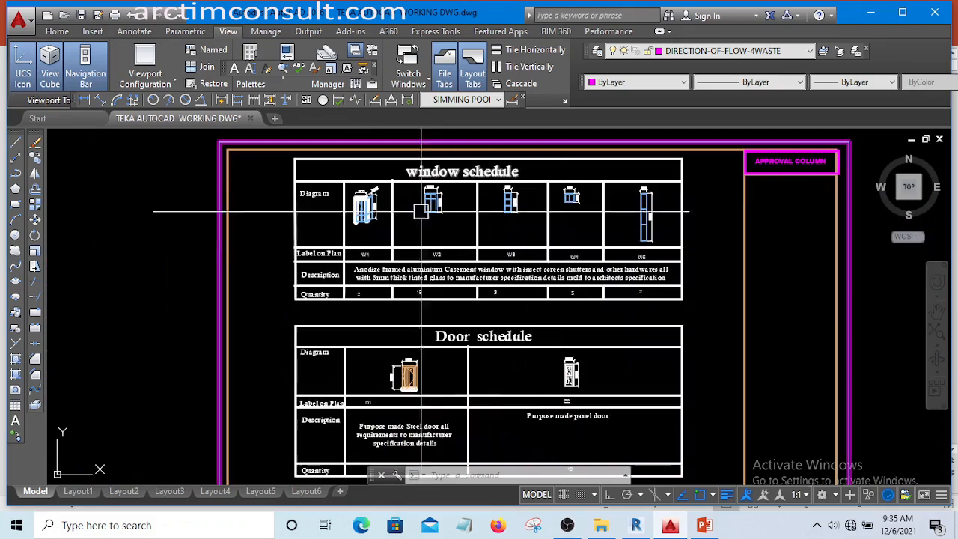
# Look over the schedule of finishes on sheet ARC 16 and return to the door and window schedule tables.
pyautogui.scroll(-2, 404, 198)
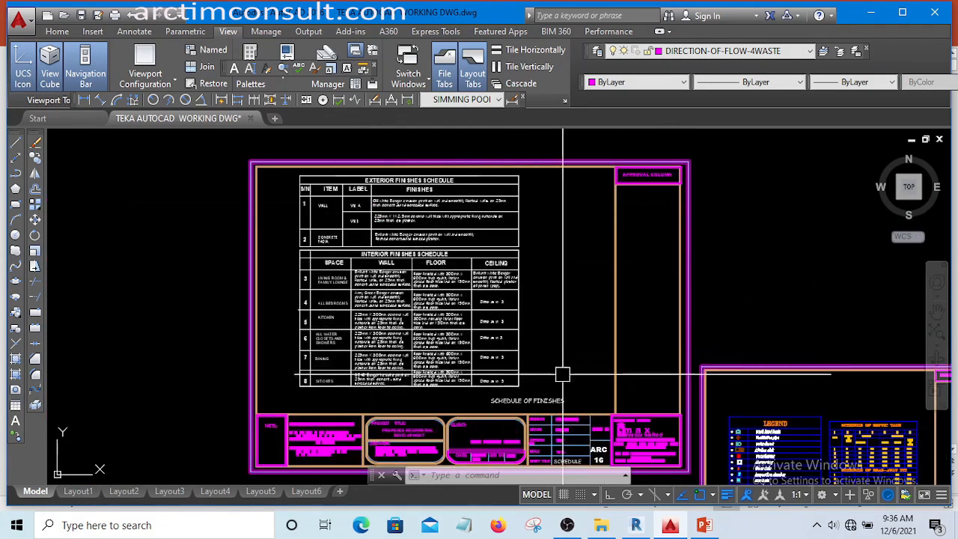
pyautogui.scroll(-3, 621, 280)
pyautogui.moveTo(750, 268)
pyautogui.mouseDown(button='middle')
pyautogui.moveTo(481, 250)
pyautogui.moveTo(394, 225)
pyautogui.moveTo(462, 327)
pyautogui.moveTo(503, 323)
pyautogui.mouseUp(button='middle')
pyautogui.scroll(-9, 341, 206)
pyautogui.scroll(10, 359, 217)
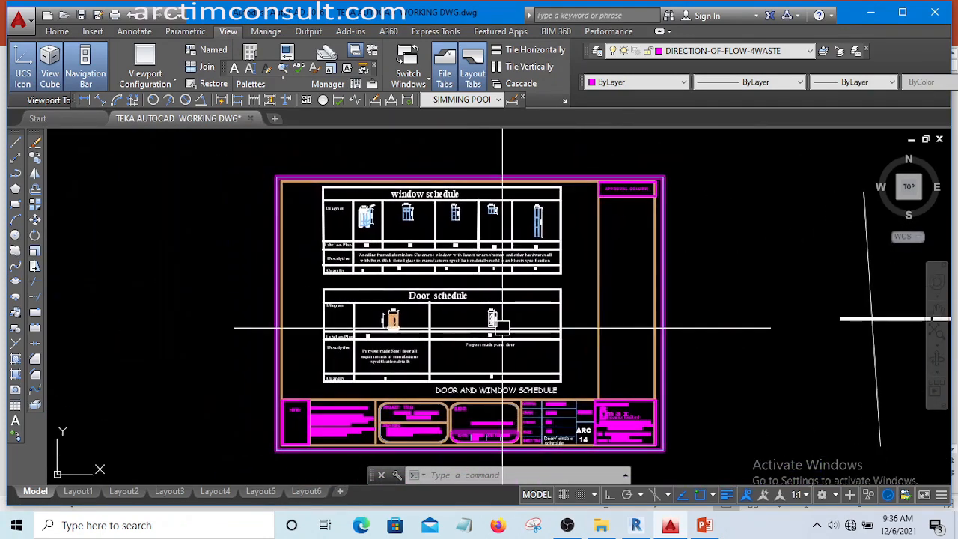
pyautogui.scroll(2, 504, 290)
pyautogui.scroll(-2, 504, 291)
pyautogui.scroll(2, 503, 291)
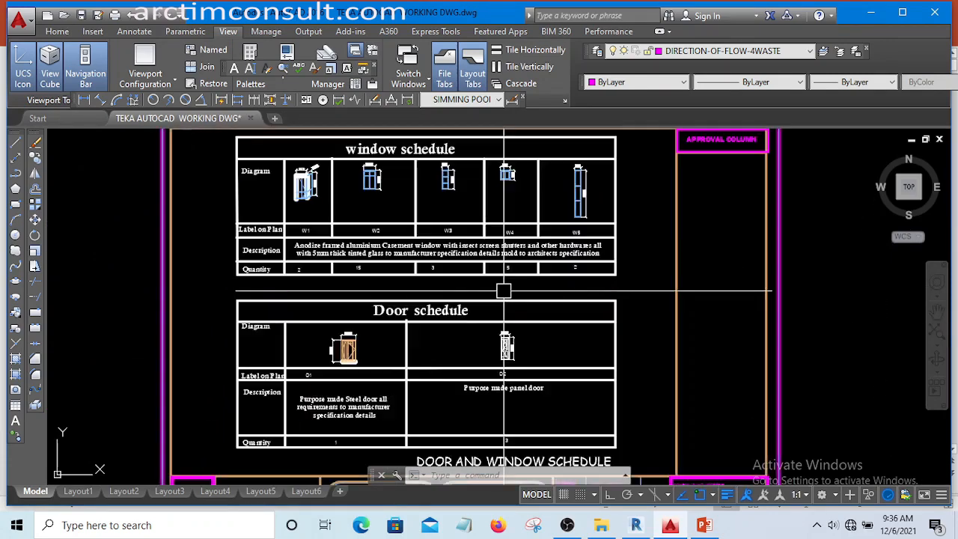
pyautogui.scroll(-2, 504, 290)
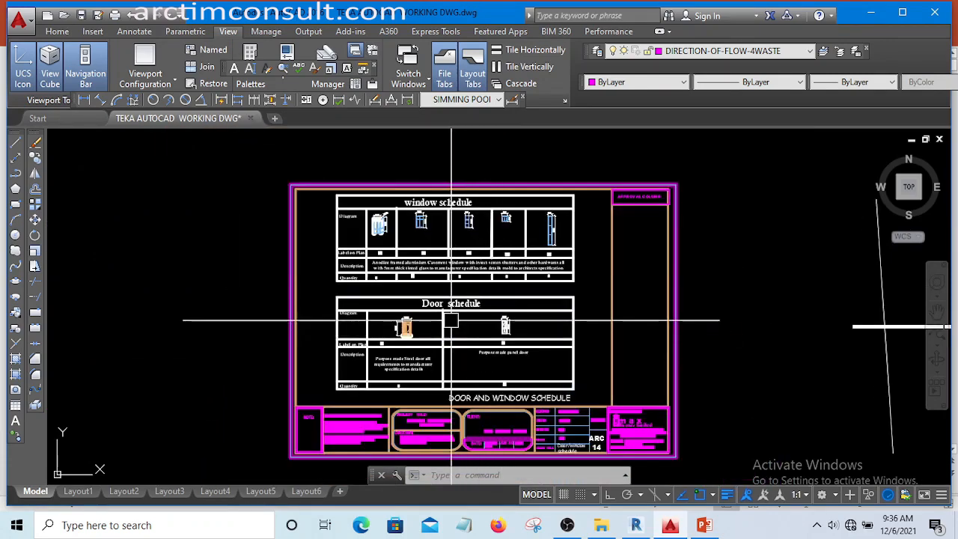
pyautogui.moveTo(468, 326); pyautogui.dragTo(459, 337, button='middle')
pyautogui.scroll(2, 459, 345)
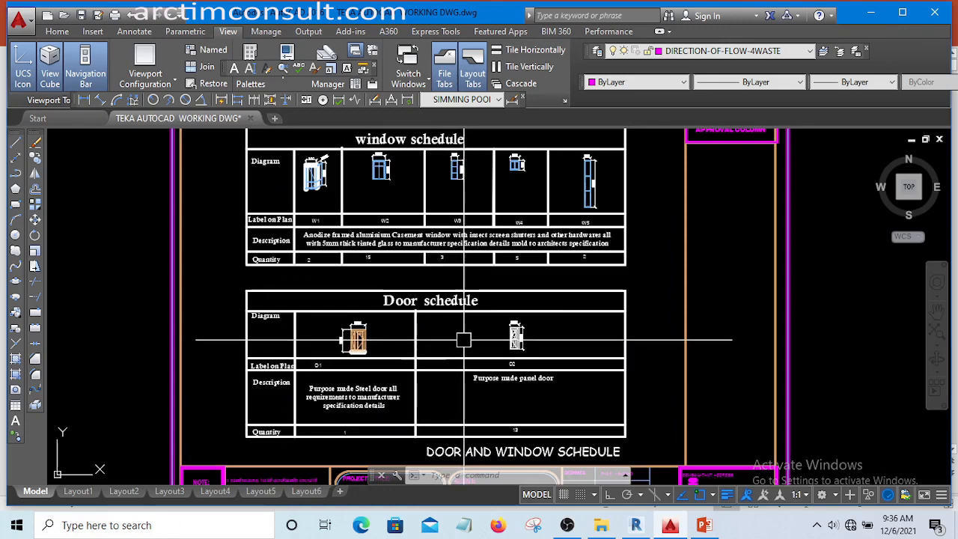
pyautogui.scroll(-4, 463, 336)
pyautogui.scroll(2, 430, 292)
pyautogui.moveTo(434, 292); pyautogui.dragTo(423, 265, button='middle')
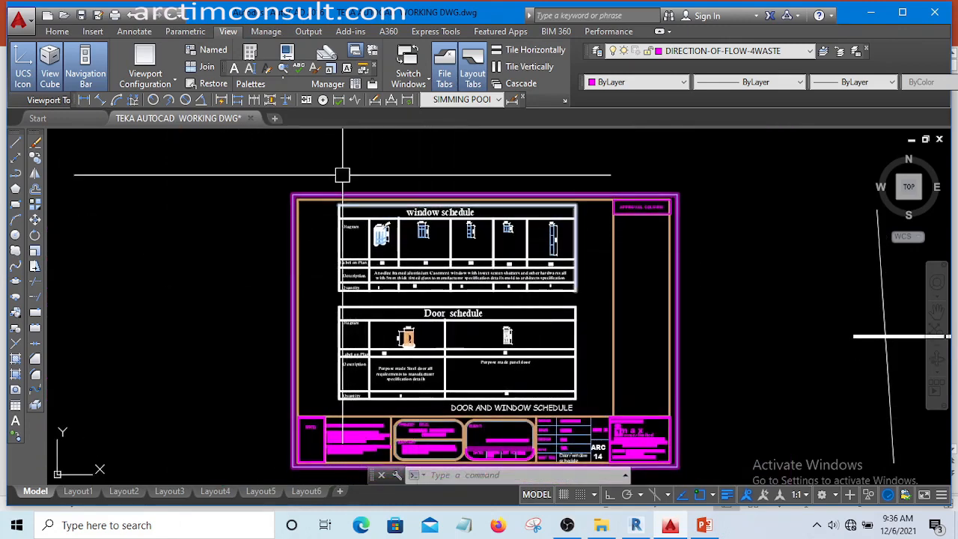
# Select all objects of the window and door schedule tables, leaving out the sheet border and title block.
pyautogui.click(318, 154)
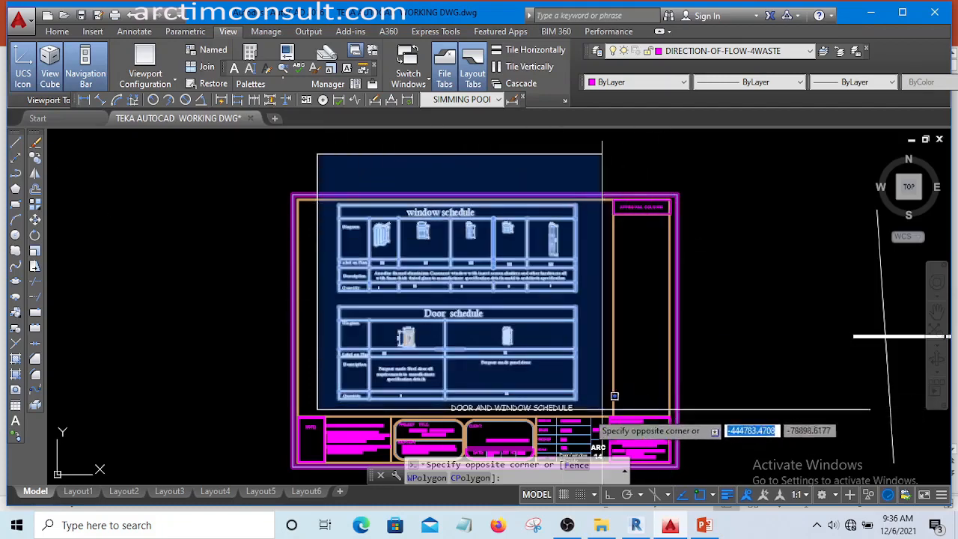
pyautogui.click(596, 403)
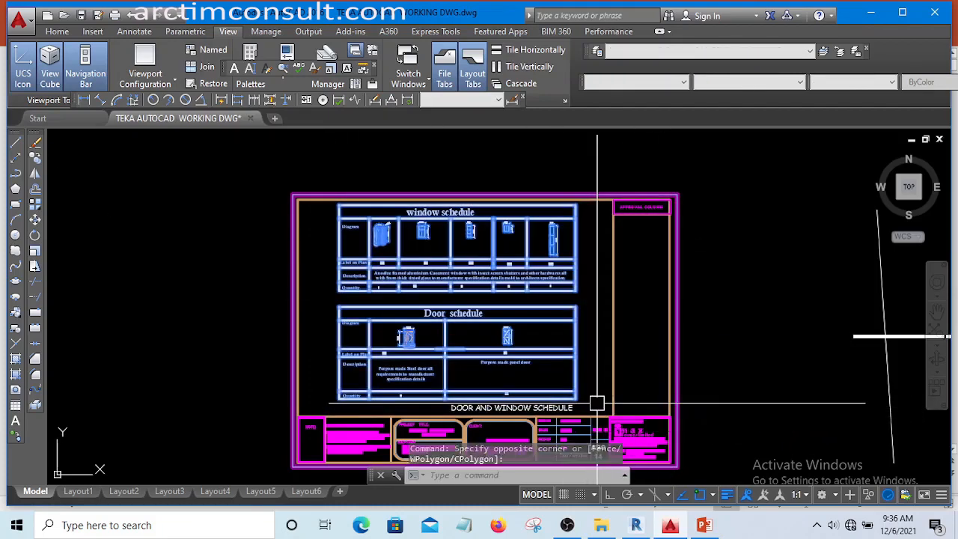
pyautogui.scroll(6, 582, 321)
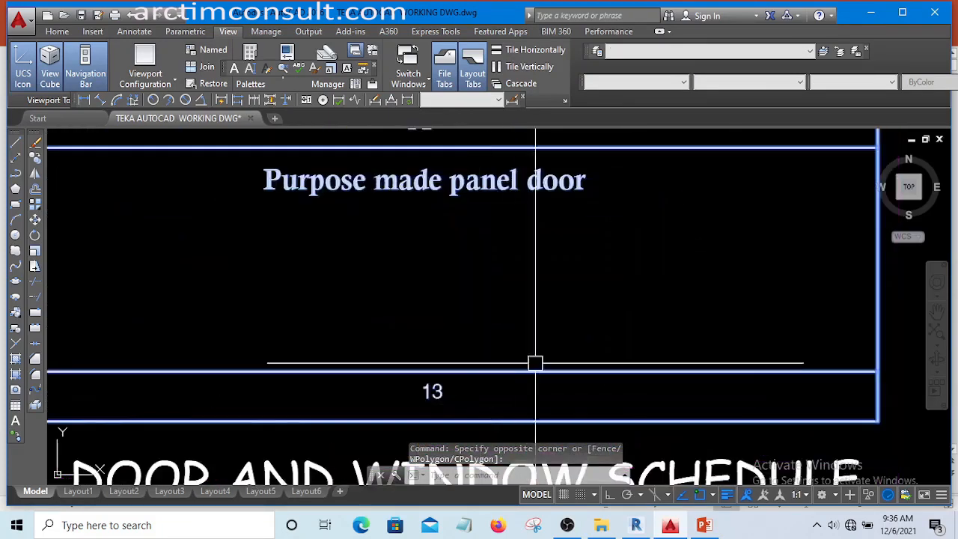
pyautogui.scroll(-6, 534, 422)
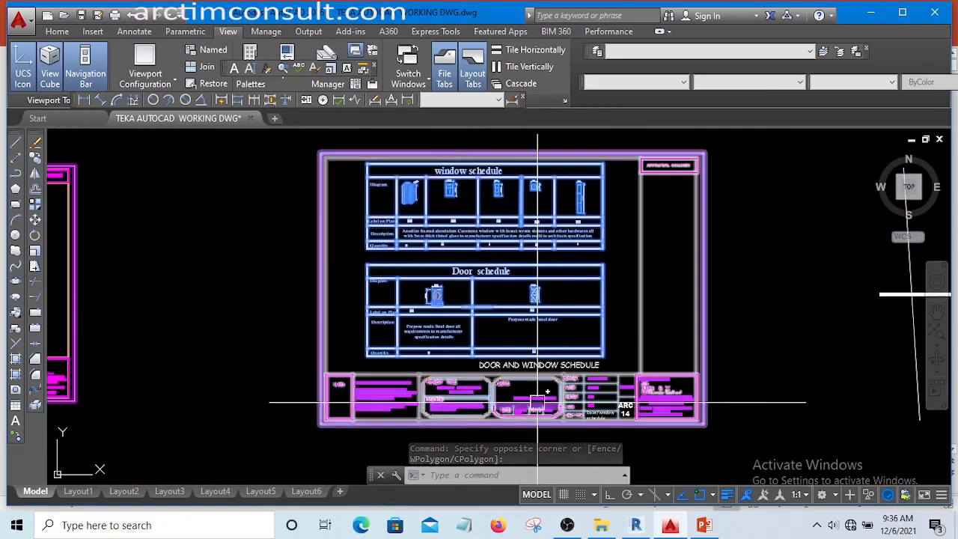
pyautogui.scroll(8, 622, 403)
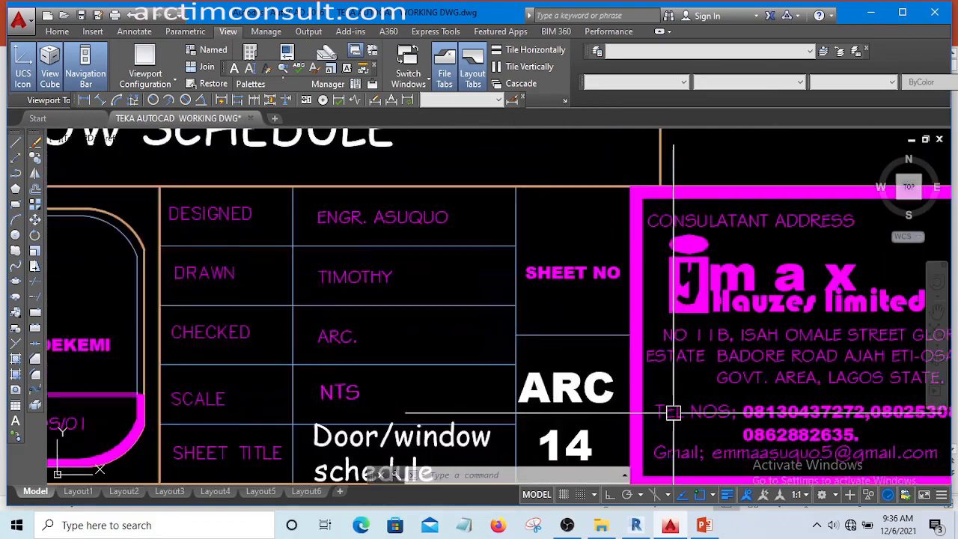
pyautogui.scroll(-8, 449, 300)
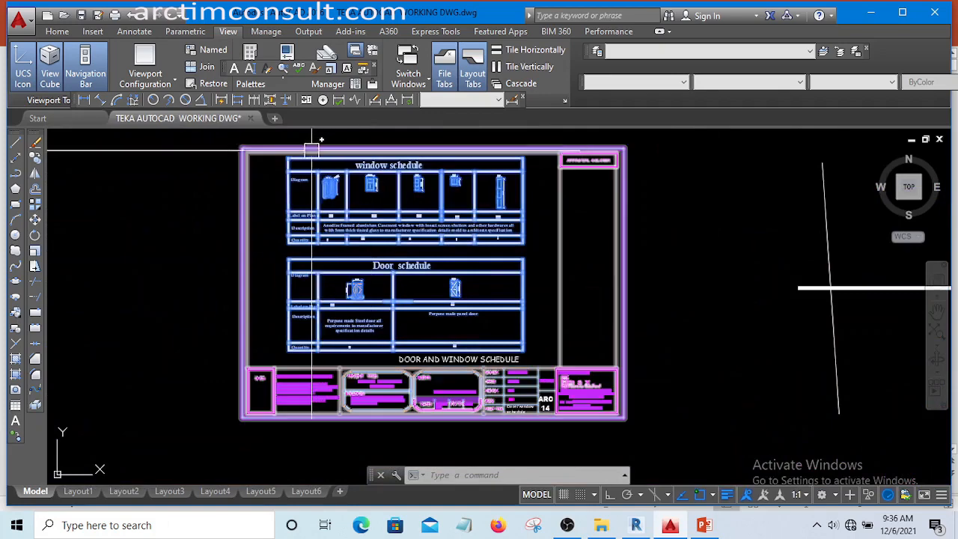
pyautogui.scroll(3, 297, 153)
pyautogui.scroll(-3, 297, 154)
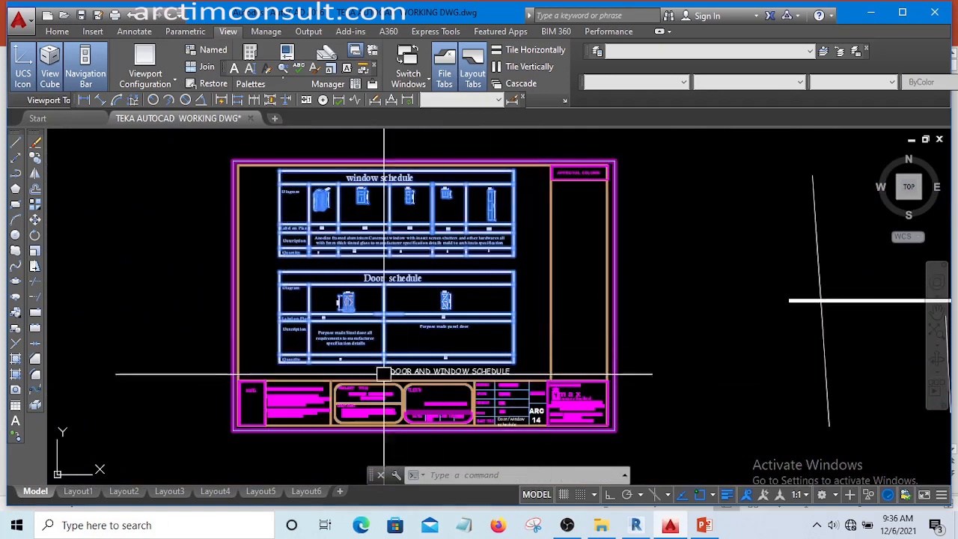
pyautogui.scroll(2, 195, 333)
pyautogui.scroll(-4, 487, 315)
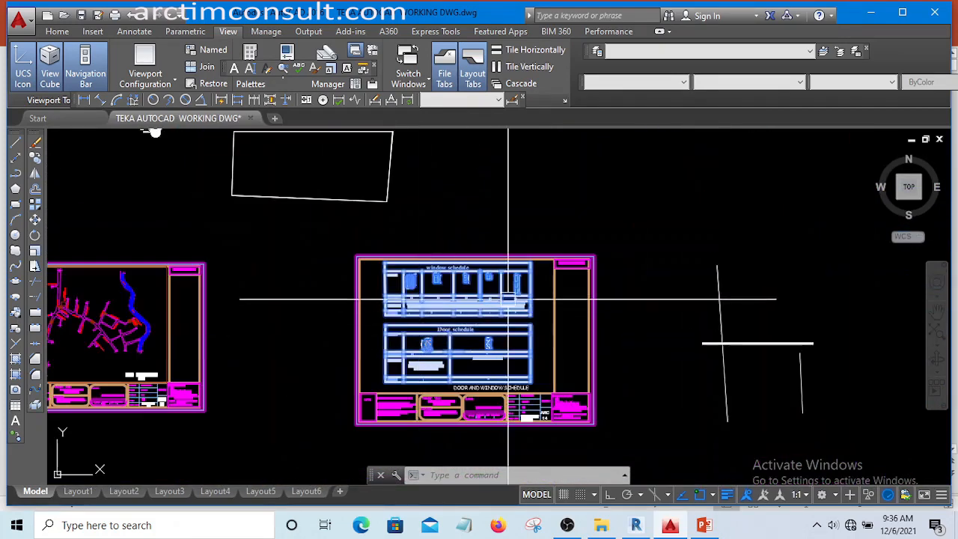
# Write the selected schedule tables with Write Block to "Door and Window schedule Template.dwg" in the Revit Tutorial folder under Documents.
pyautogui.write('wb')
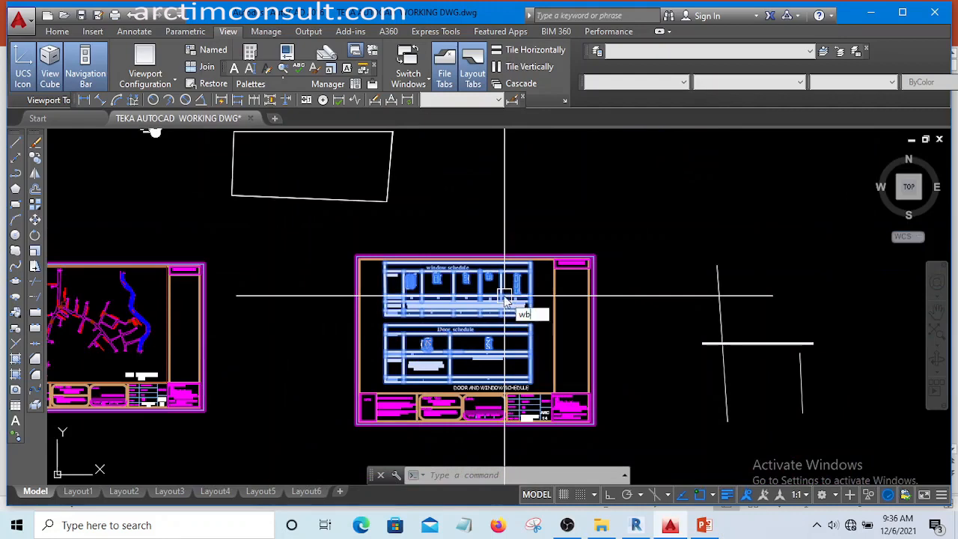
pyautogui.press('Down')
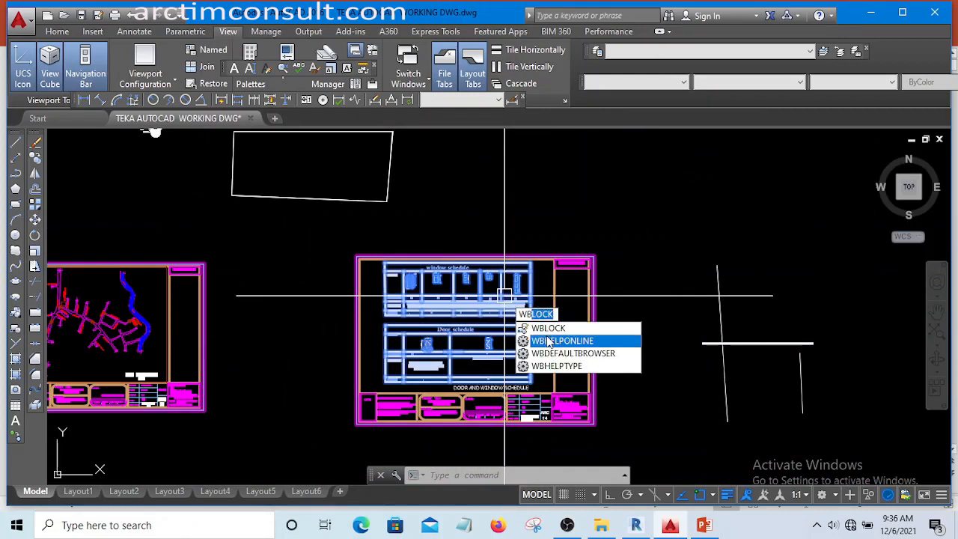
pyautogui.press('Up')
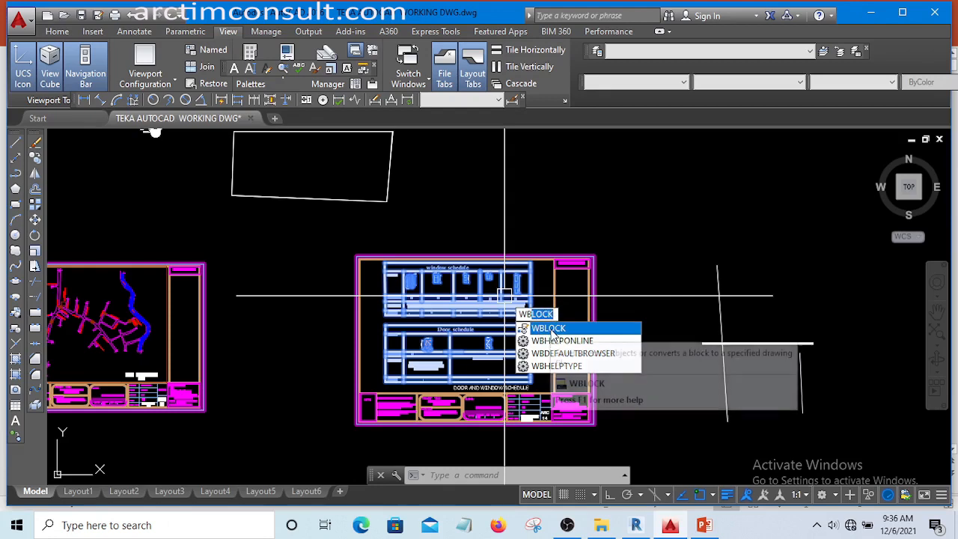
pyautogui.click(552, 329)
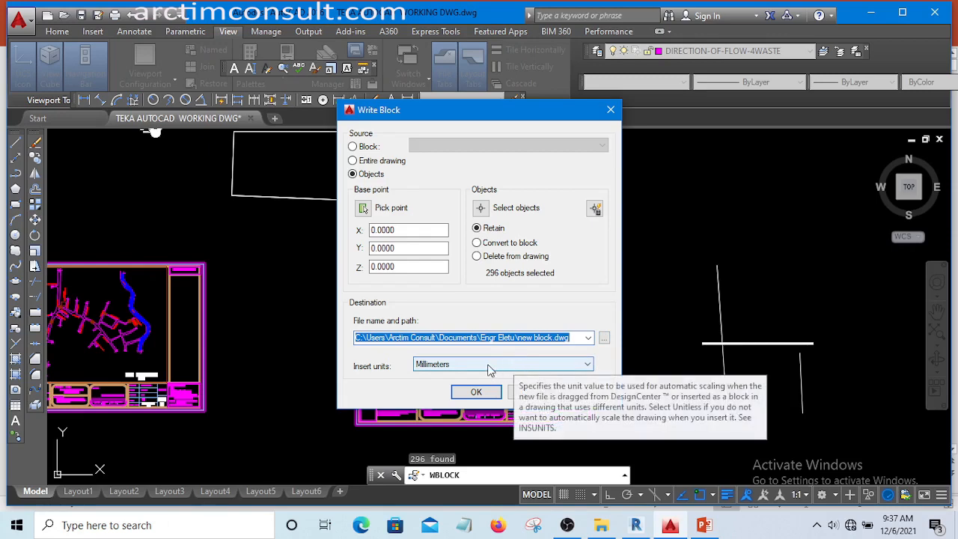
pyautogui.click(606, 339)
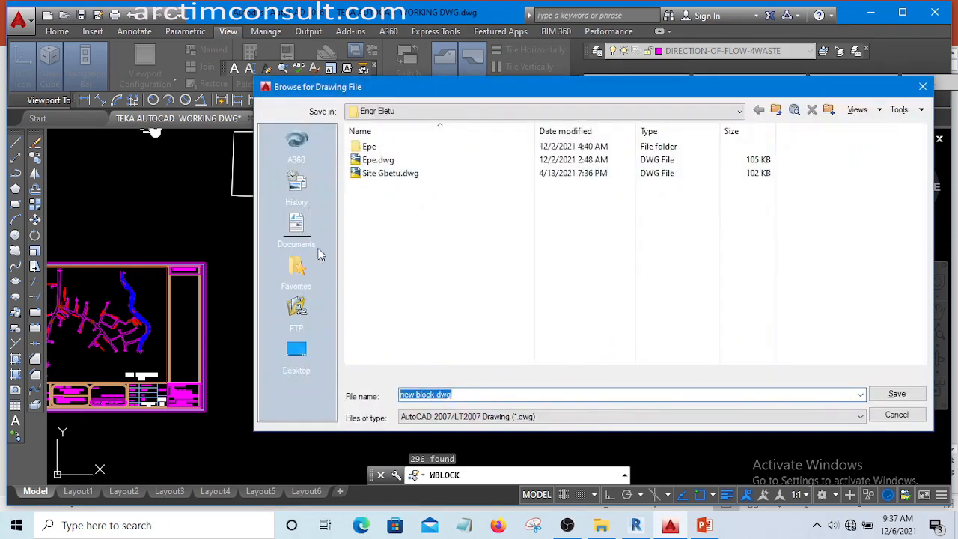
pyautogui.click(297, 232)
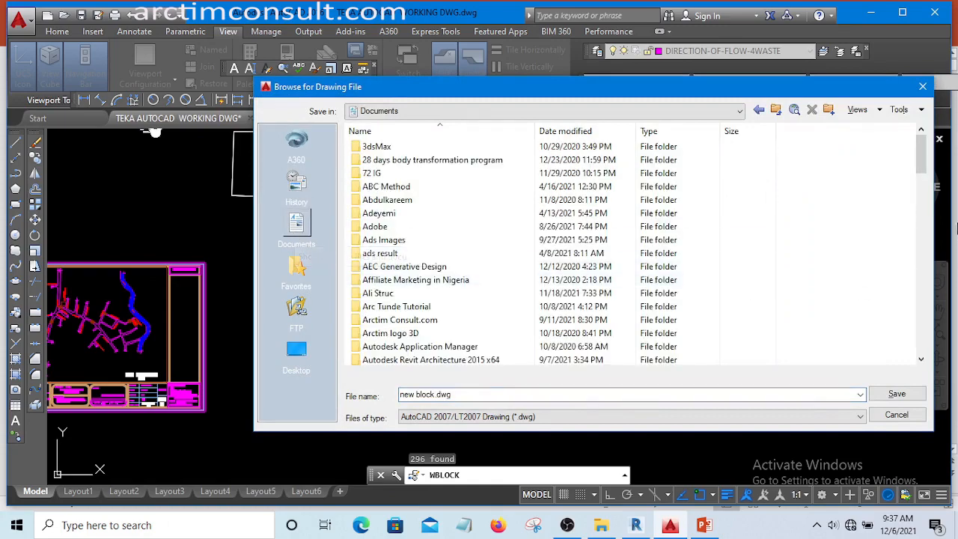
pyautogui.moveTo(918, 161); pyautogui.dragTo(934, 308)
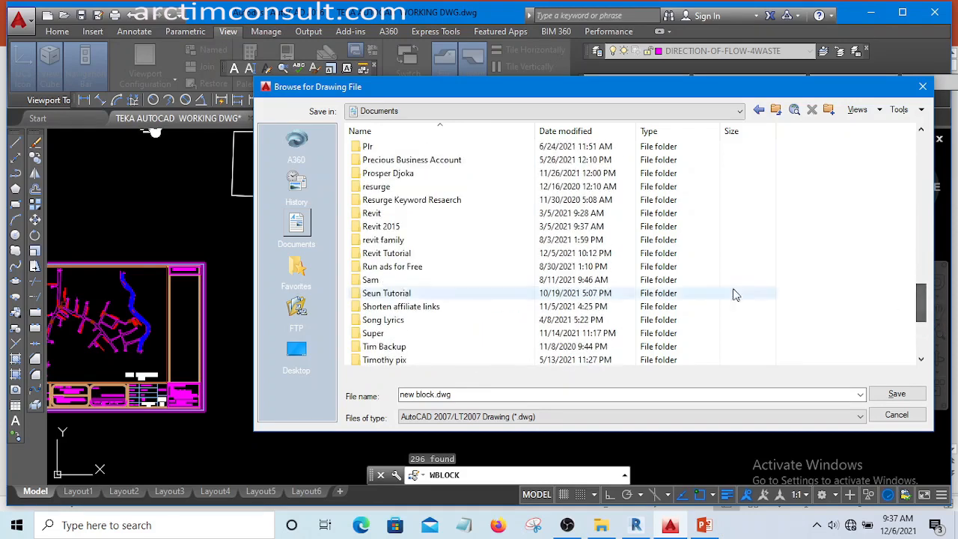
pyautogui.doubleClick(404, 255)
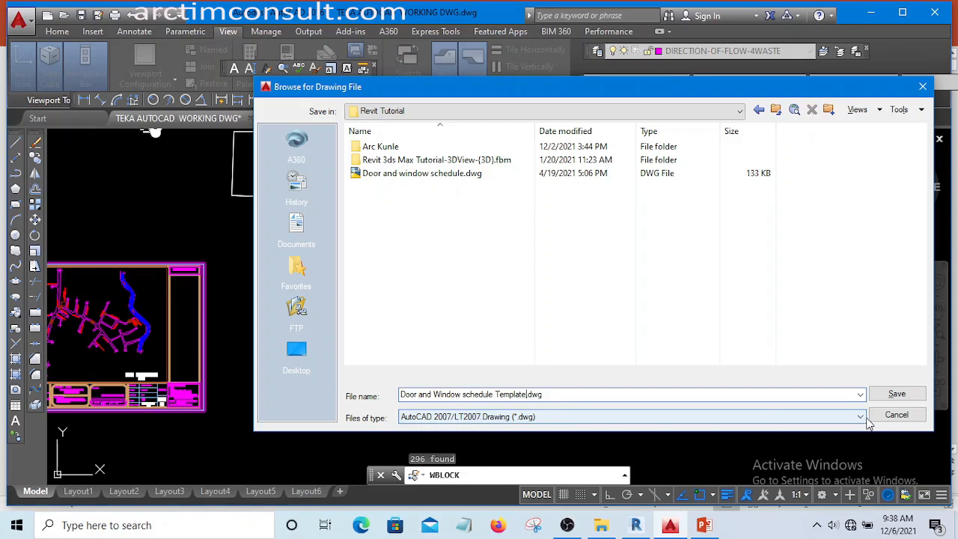
pyautogui.click(898, 396)
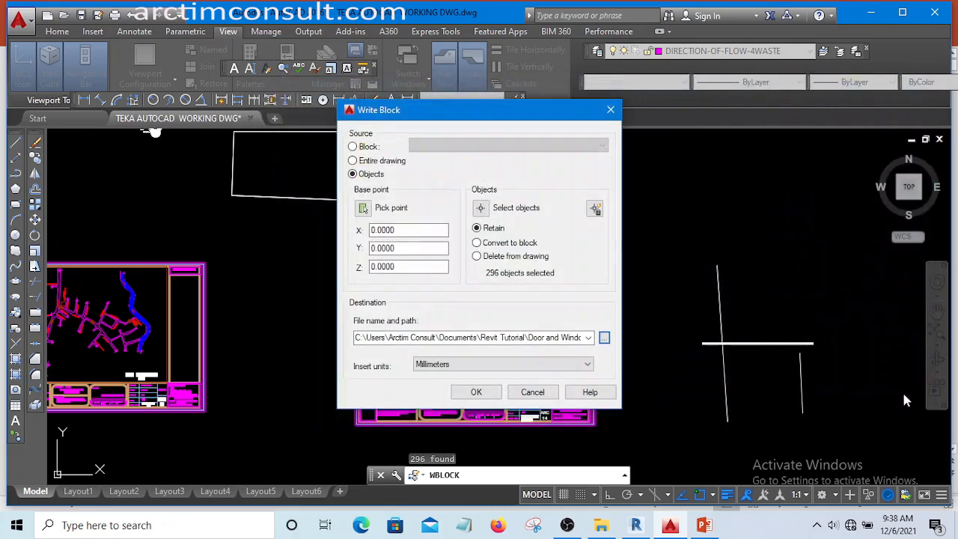
pyautogui.click(476, 393)
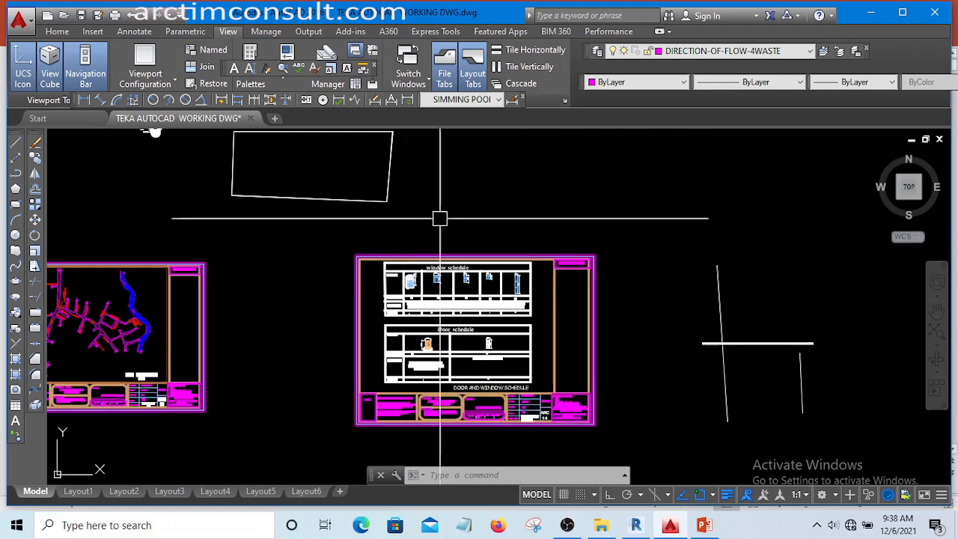
pyautogui.moveTo(440, 217); pyautogui.dragTo(405, 212, button='middle')
pyautogui.scroll(4, 366, 246)
pyautogui.scroll(-4, 360, 242)
pyautogui.scroll(2, 348, 222)
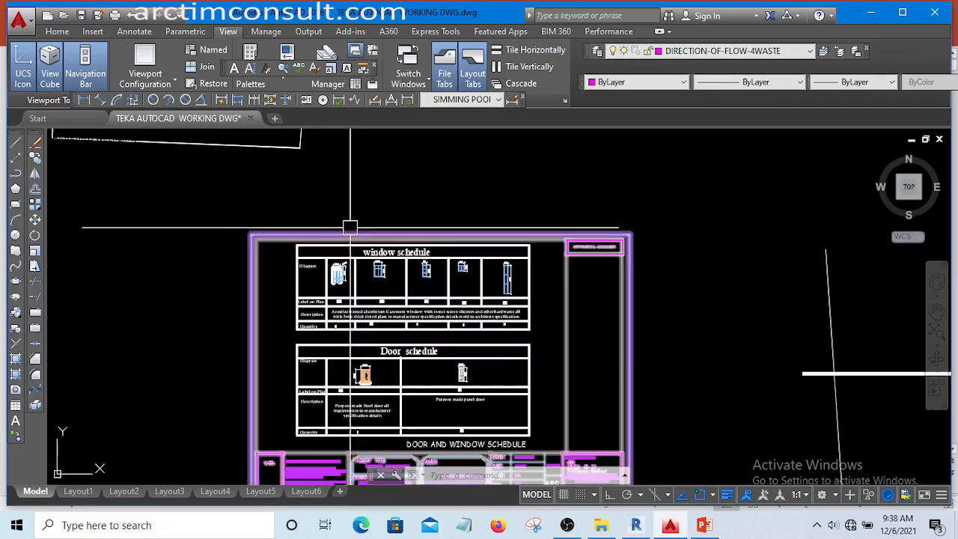
pyautogui.scroll(-2, 319, 212)
pyautogui.scroll(2, 330, 211)
pyautogui.moveTo(368, 202); pyautogui.dragTo(425, 197, button='middle')
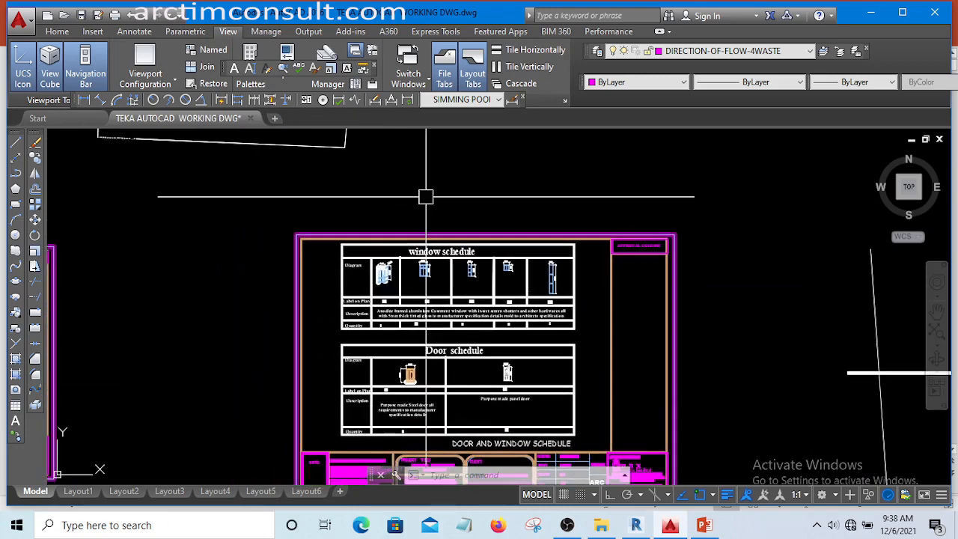
pyautogui.click(320, 188)
pyautogui.scroll(-4, 458, 309)
pyautogui.scroll(2, 494, 348)
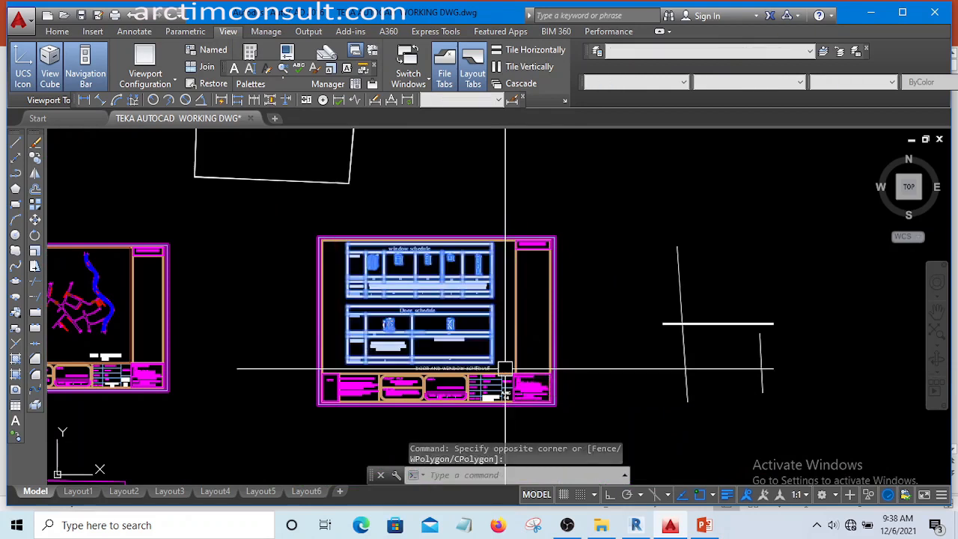
pyautogui.write('B')
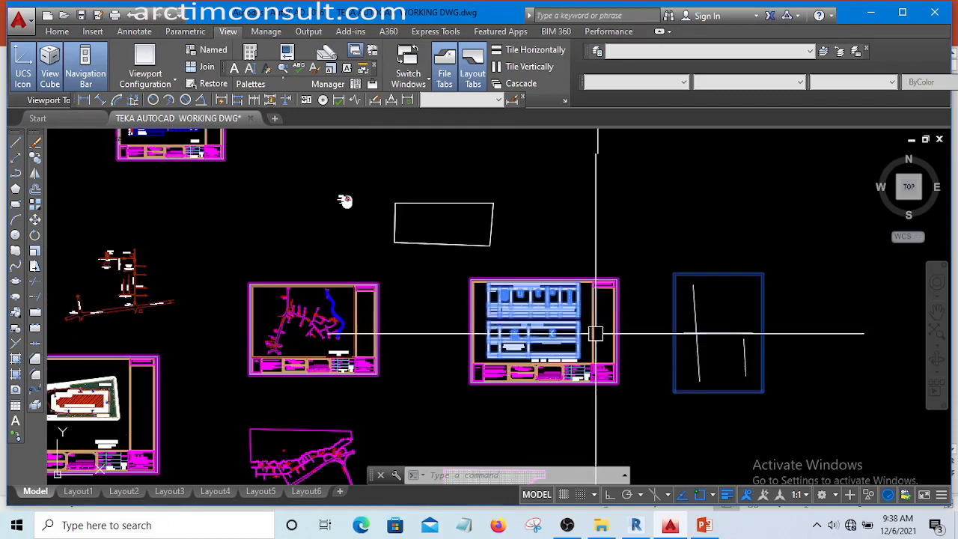
pyautogui.scroll(4, 549, 279)
pyautogui.moveTo(561, 283); pyautogui.dragTo(507, 249, button='middle')
pyautogui.scroll(-2, 501, 247)
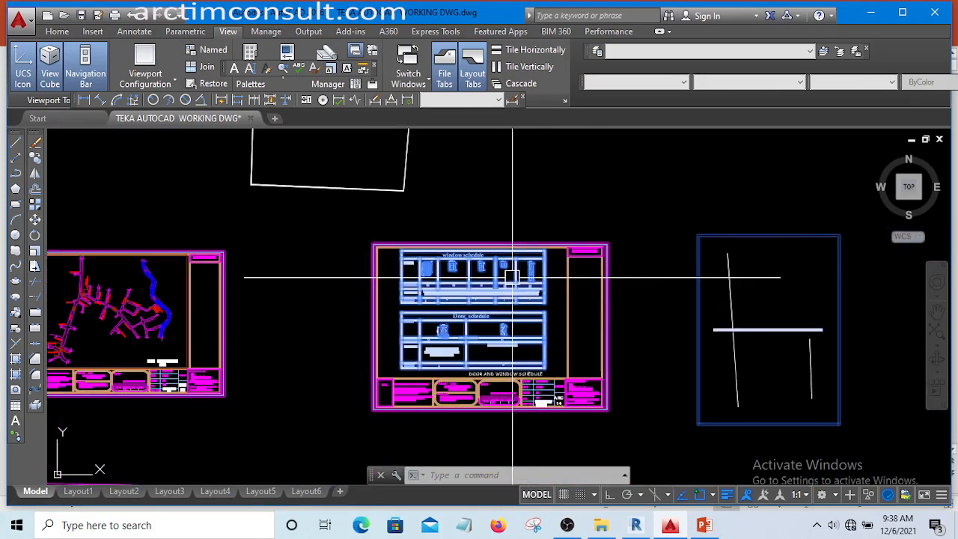
pyautogui.scroll(2, 514, 278)
pyautogui.moveTo(524, 289); pyautogui.dragTo(513, 274, button='middle')
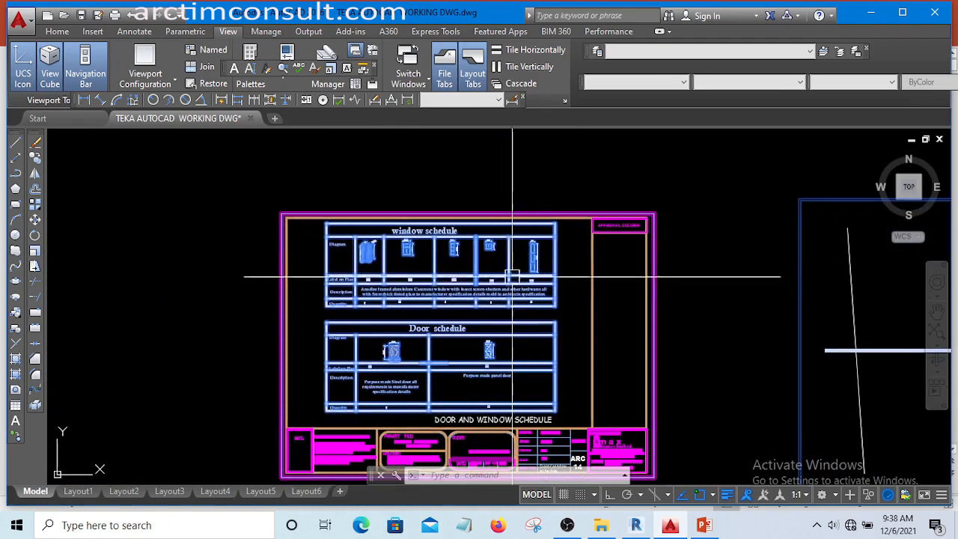
pyautogui.click(323, 180)
pyautogui.press('Escape')
pyautogui.press('Escape')
pyautogui.press('Escape')
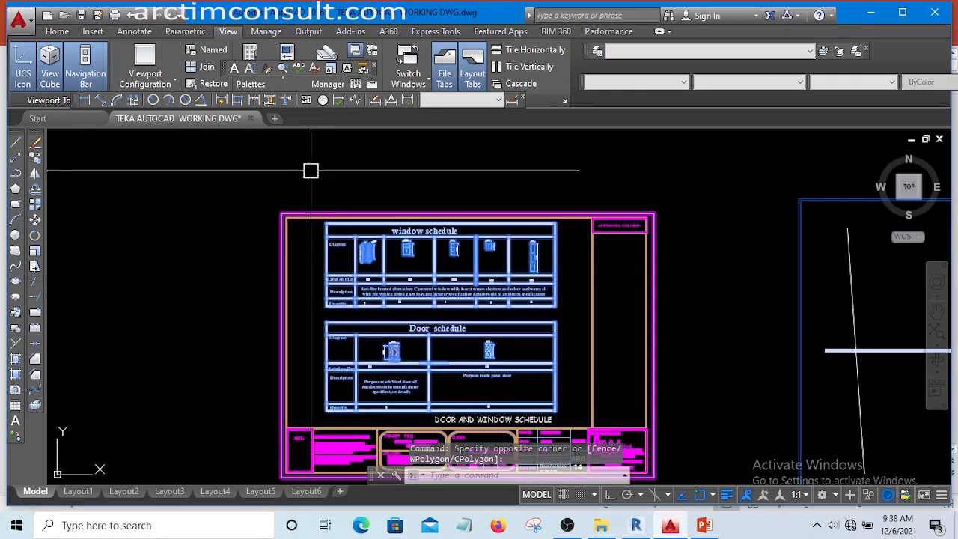
# Select the window and door schedule tables without the sheet border and copy them to the clipboard.
pyautogui.scroll(-2, 311, 183)
pyautogui.click(307, 204)
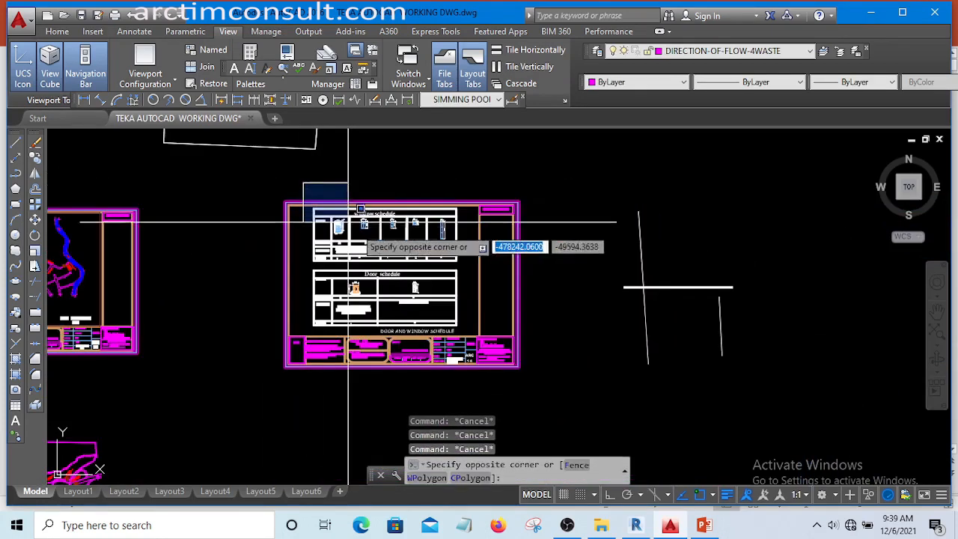
pyautogui.click(467, 331)
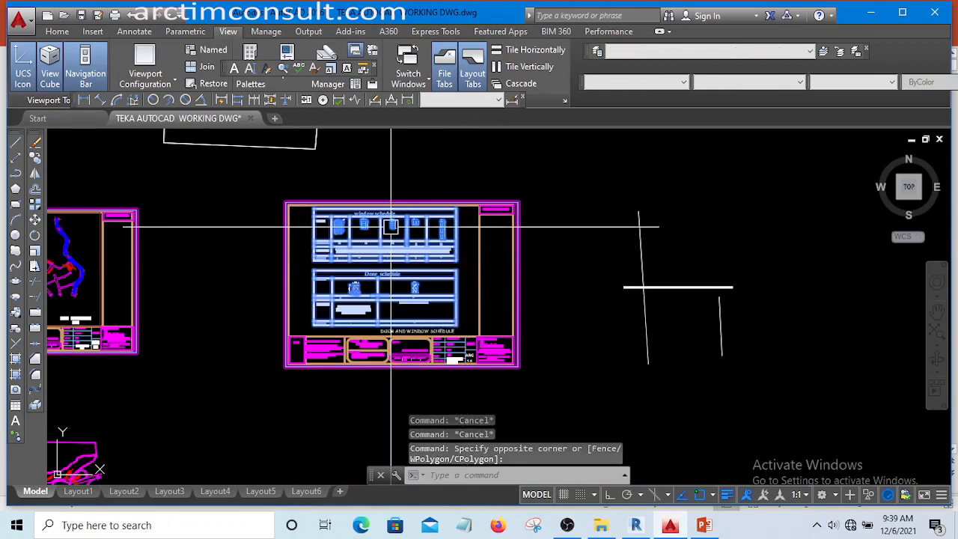
pyautogui.rightClick(392, 233)
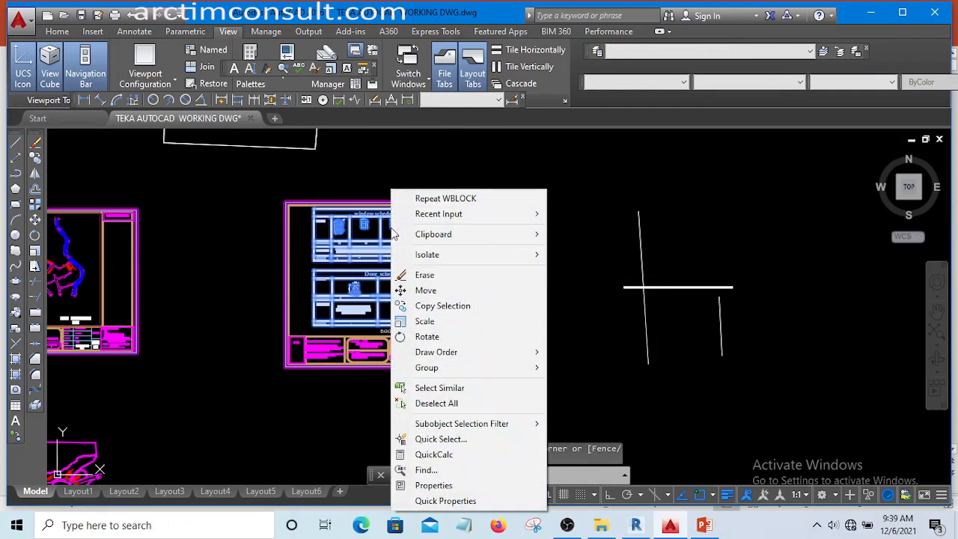
pyautogui.moveTo(535, 238)
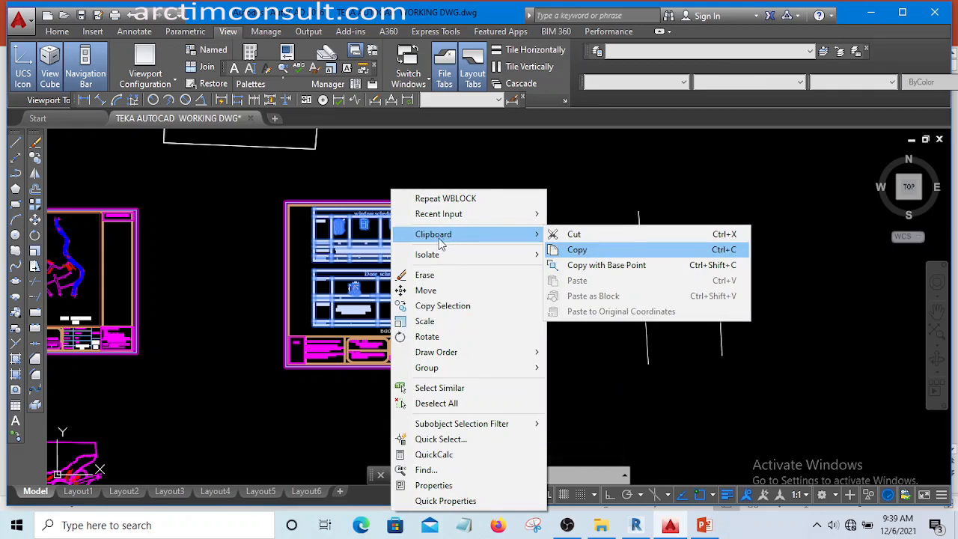
pyautogui.click(585, 251)
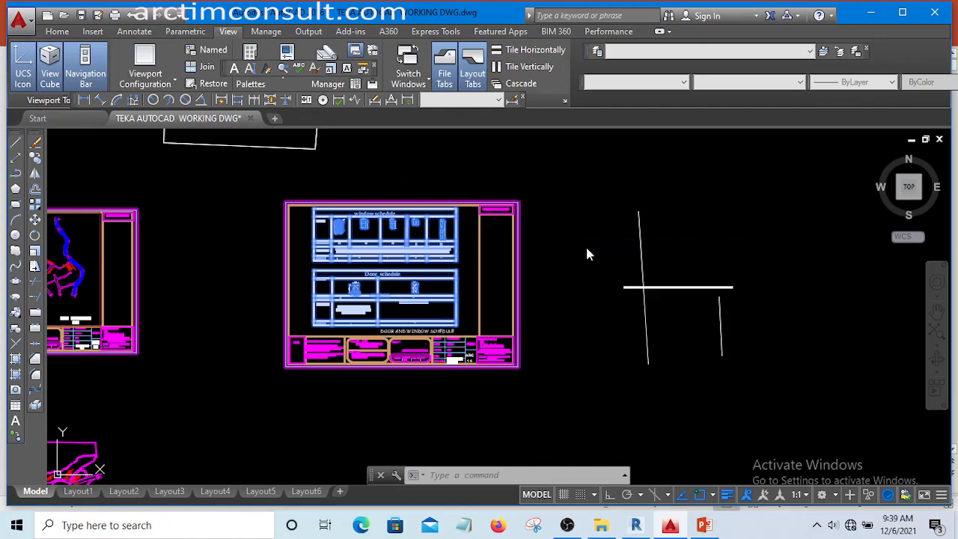
# Create a new drawing from the acad.dwt template.
pyautogui.scroll(-5, 531, 317)
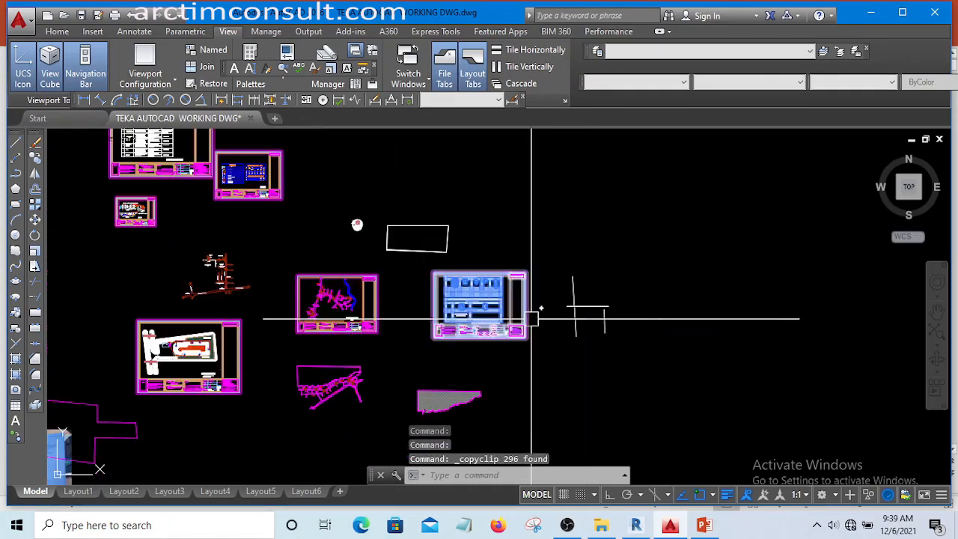
pyautogui.scroll(6, 542, 327)
pyautogui.scroll(-5, 522, 316)
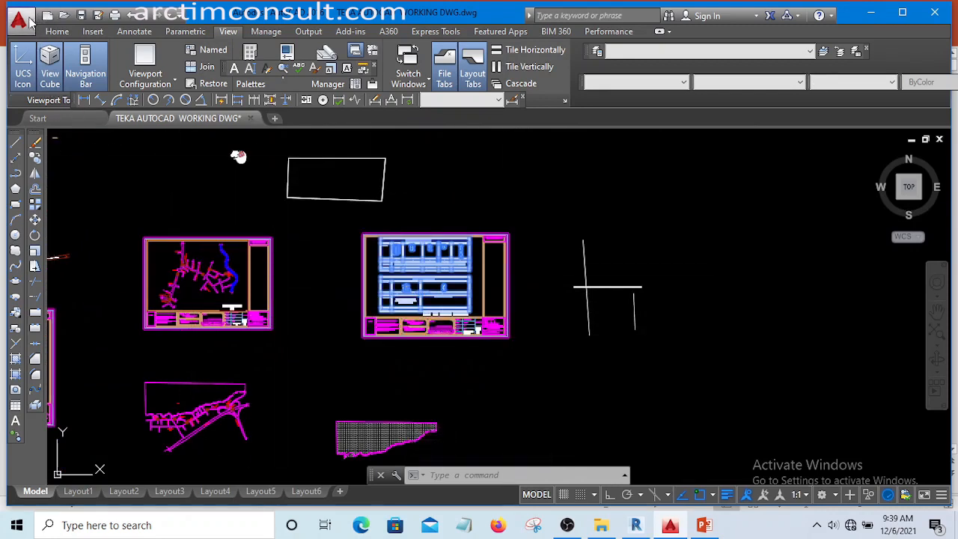
pyautogui.click(28, 20)
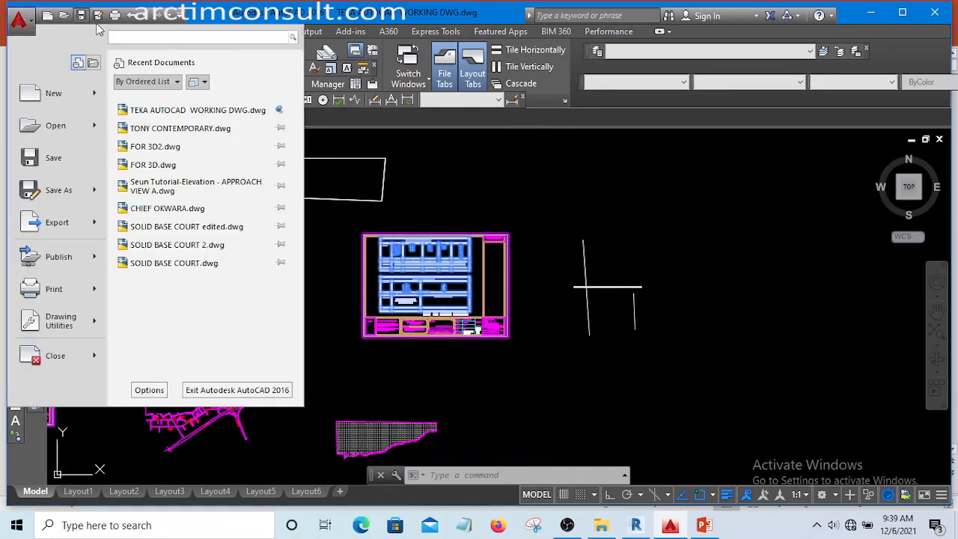
pyautogui.click(50, 95)
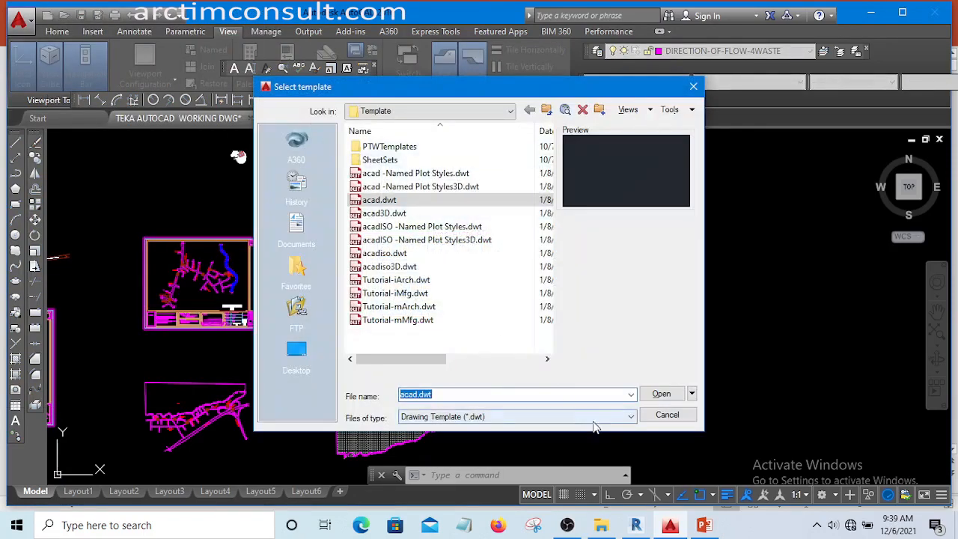
pyautogui.click(661, 394)
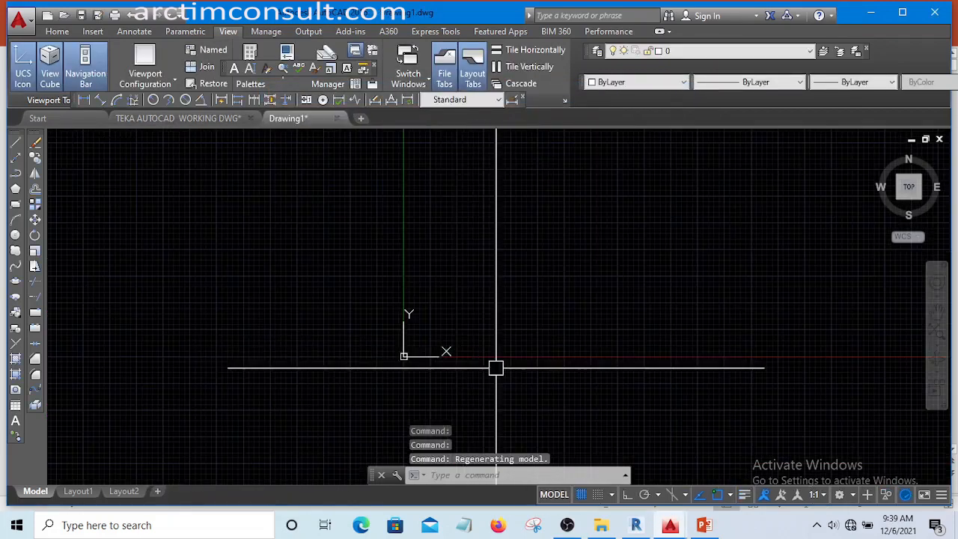
# Paste the copied schedule tables into the new drawing, inserting them just beside the origin.
pyautogui.scroll(-2, 357, 376)
pyautogui.scroll(4, 442, 375)
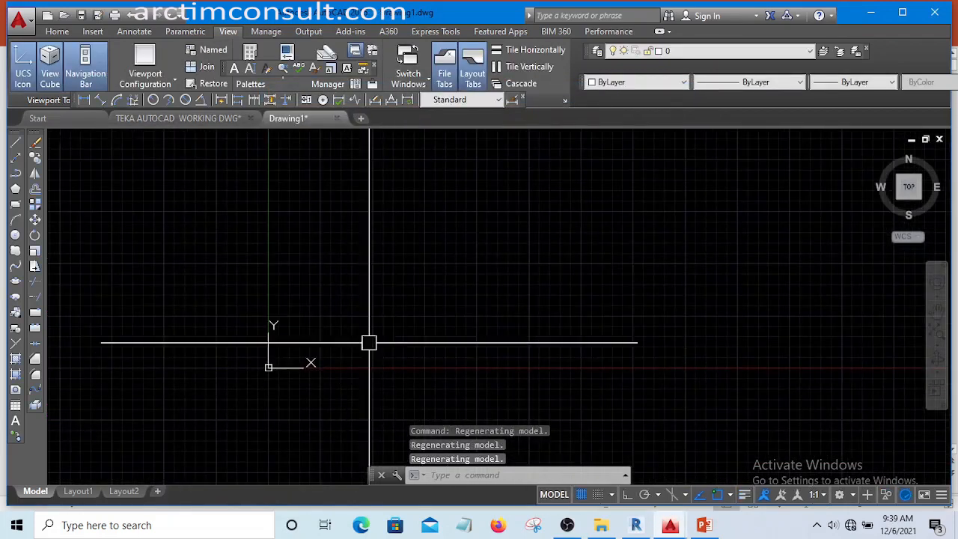
pyautogui.rightClick(385, 239)
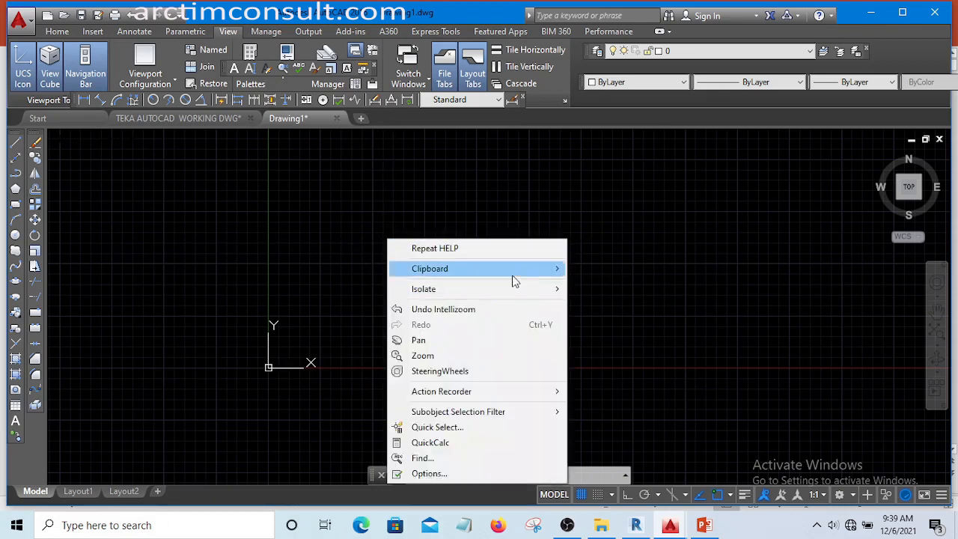
pyautogui.moveTo(526, 275)
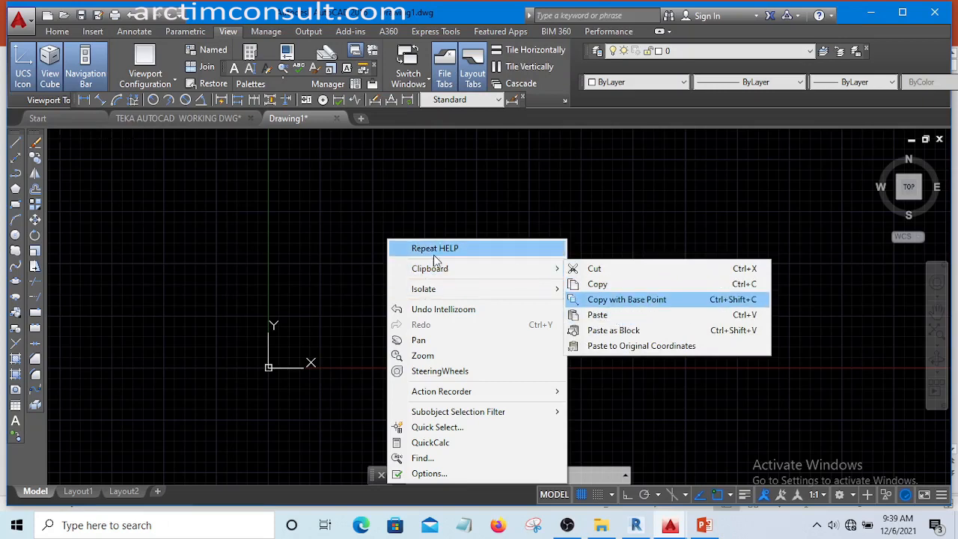
pyautogui.click(356, 197)
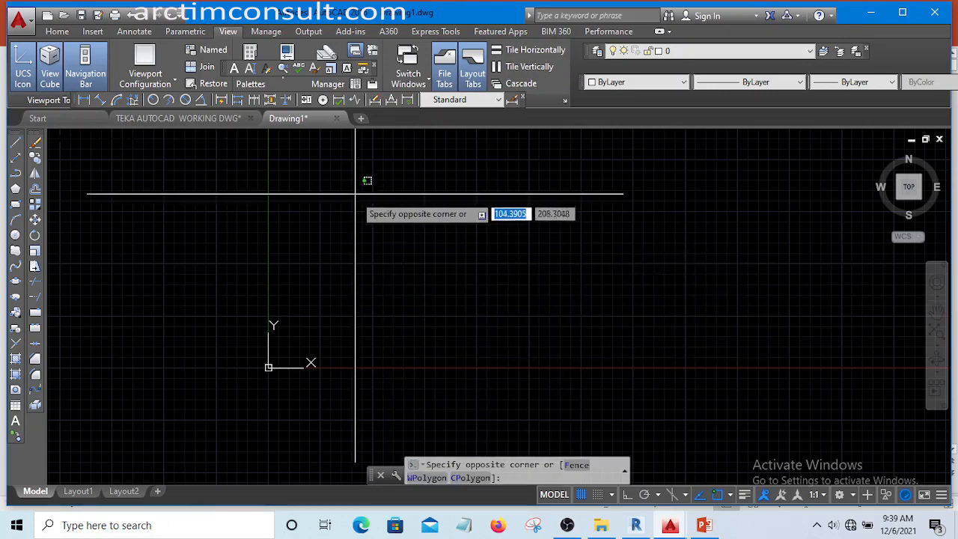
pyautogui.rightClick(349, 205)
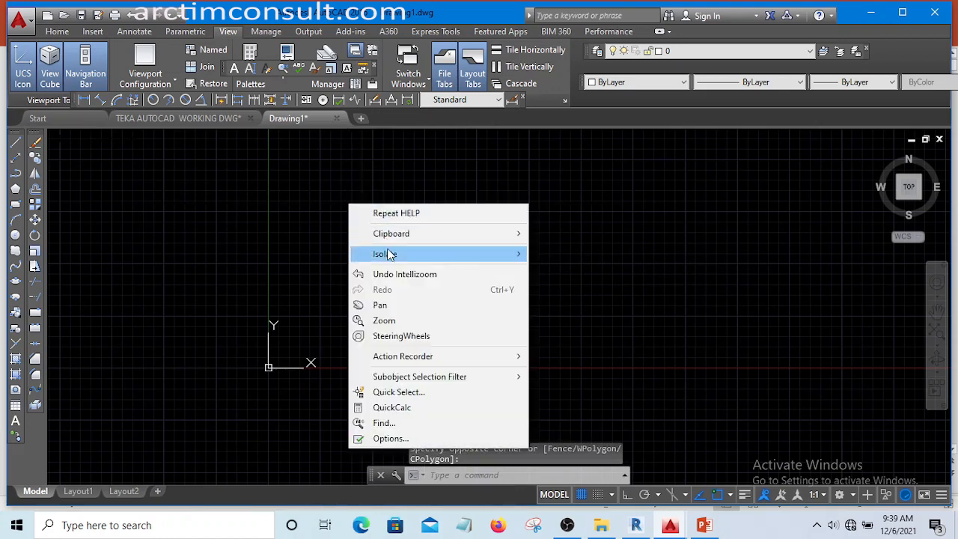
pyautogui.moveTo(427, 234)
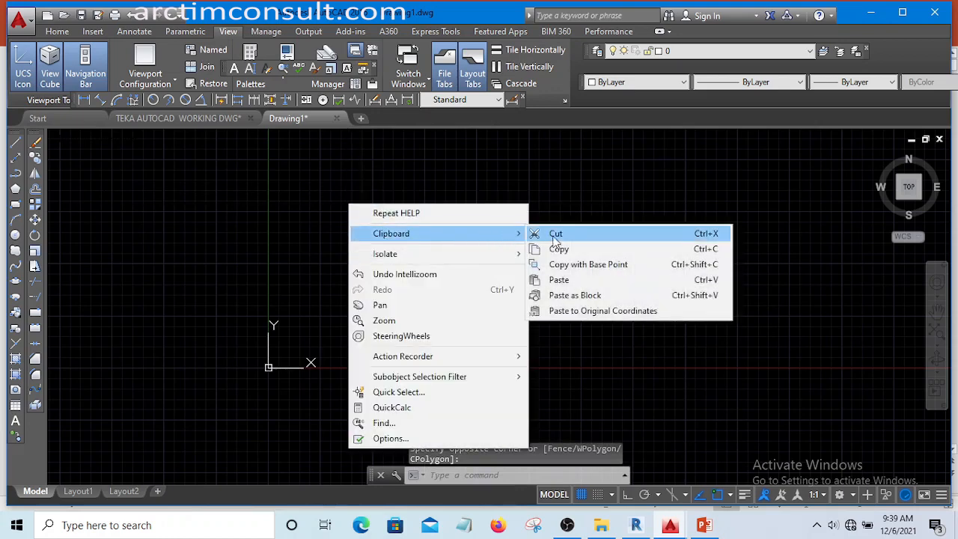
pyautogui.click(571, 280)
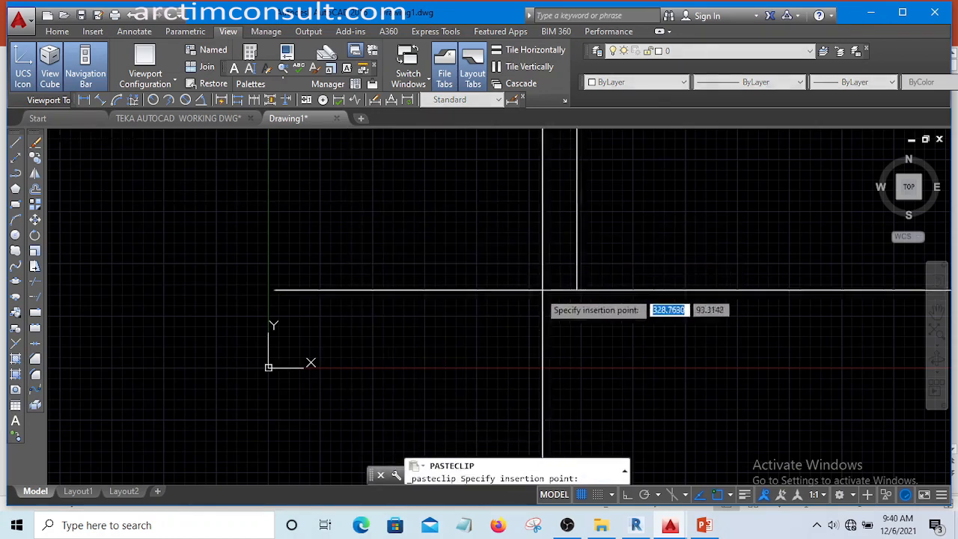
pyautogui.click(307, 360)
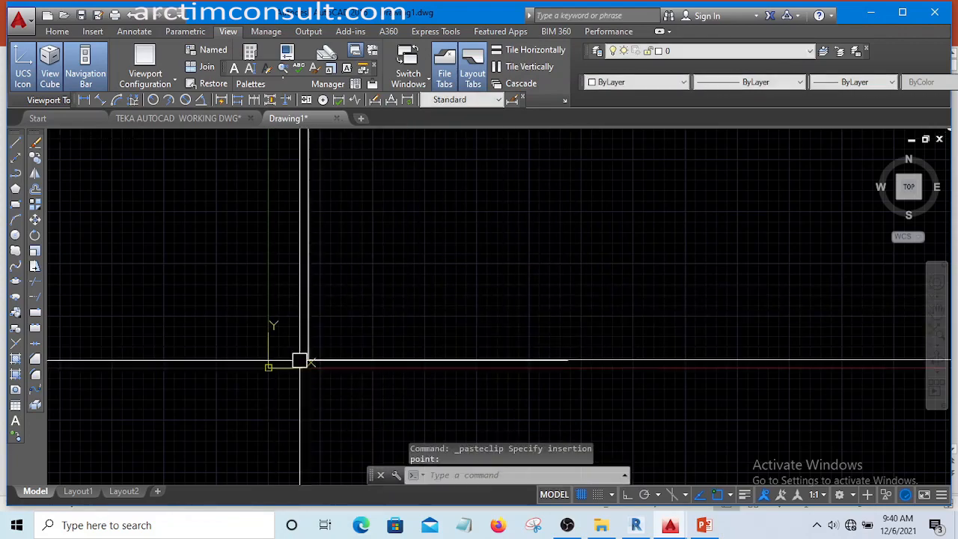
# Examine the pasted window and door schedule tables in the new drawing.
pyautogui.scroll(-20, 321, 357)
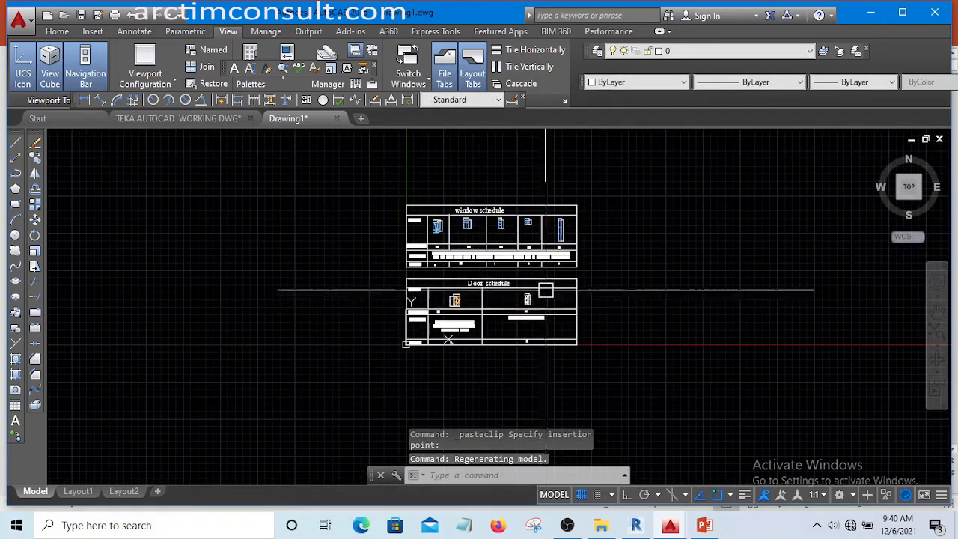
pyautogui.scroll(5, 535, 303)
pyautogui.scroll(-6, 364, 289)
pyautogui.scroll(4, 438, 321)
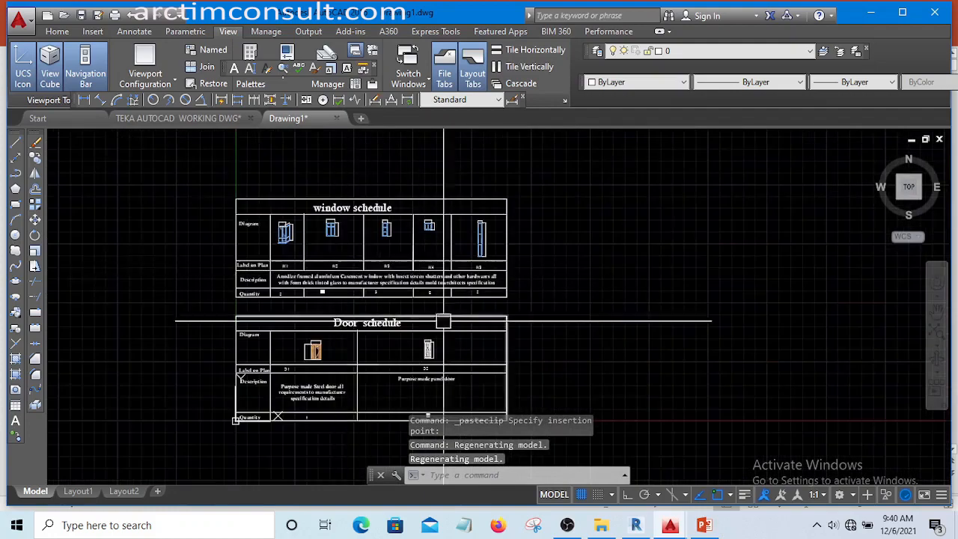
pyautogui.scroll(-5, 381, 235)
pyautogui.scroll(9, 385, 289)
pyautogui.scroll(-9, 381, 313)
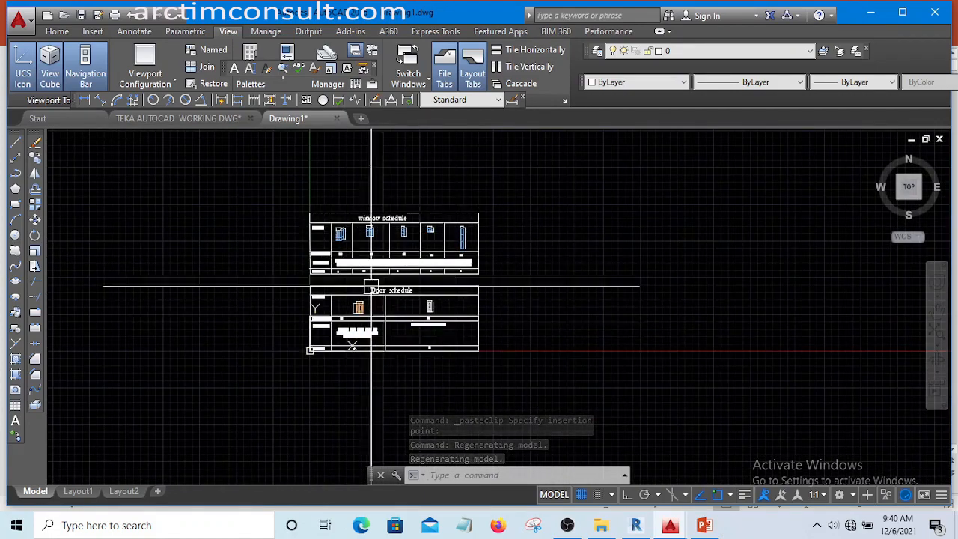
pyautogui.scroll(9, 376, 285)
pyautogui.scroll(-11, 419, 265)
pyautogui.scroll(5, 524, 303)
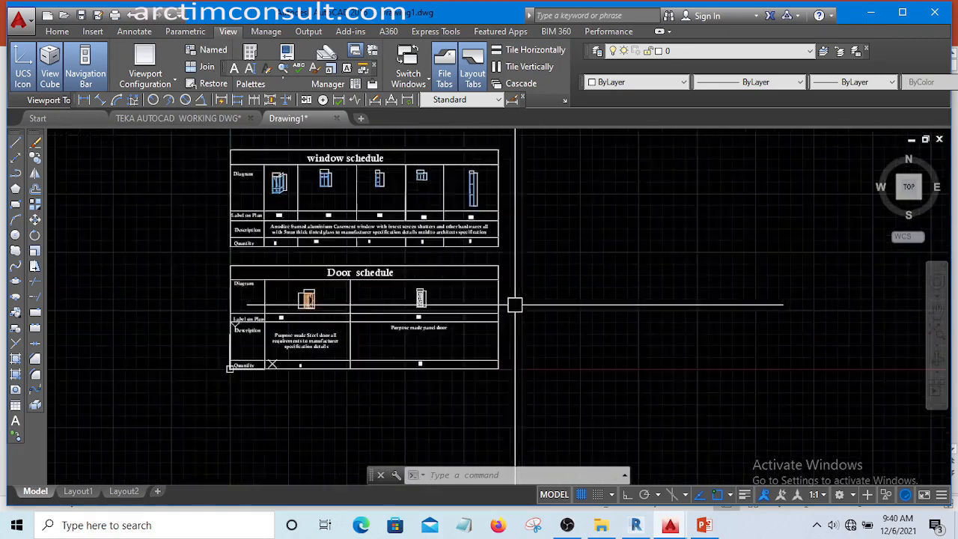
pyautogui.scroll(-2, 586, 325)
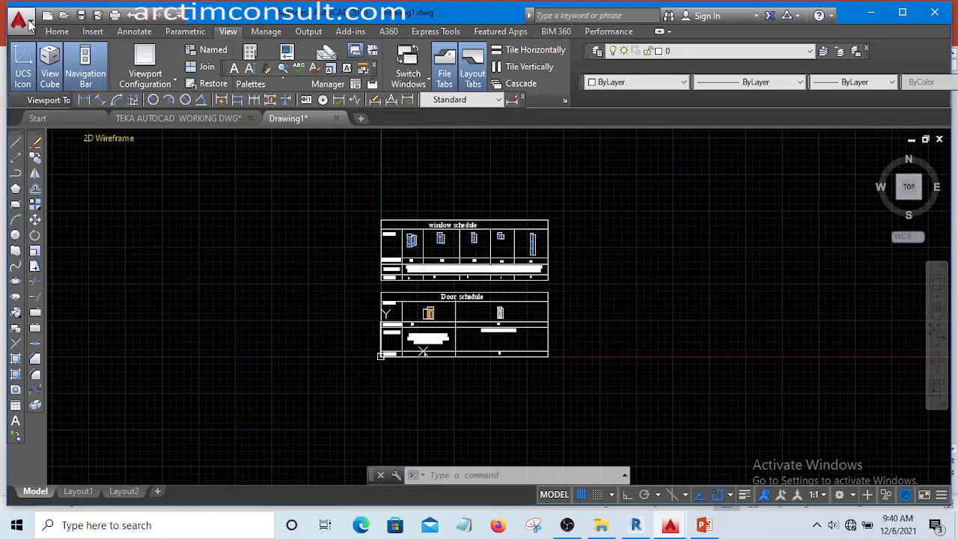
pyautogui.click(20, 20)
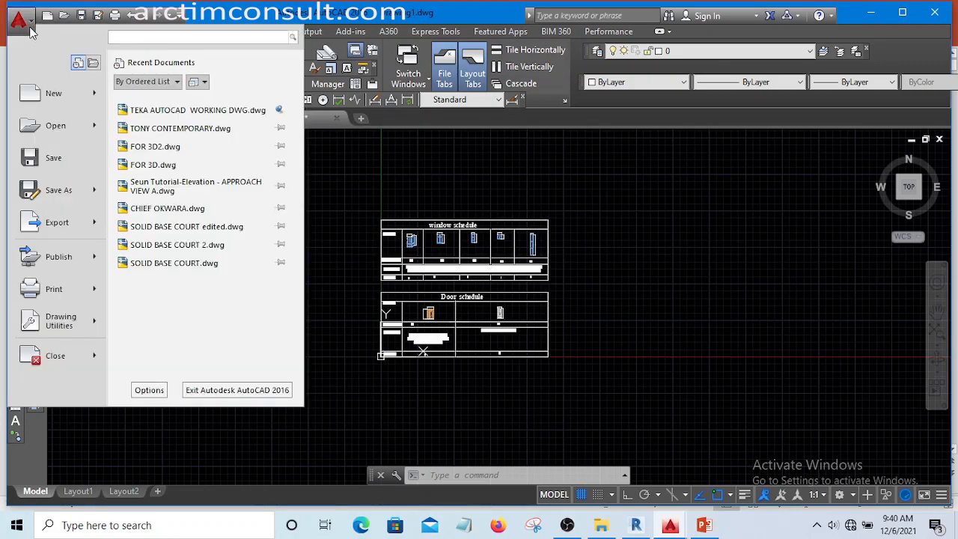
pyautogui.click(59, 191)
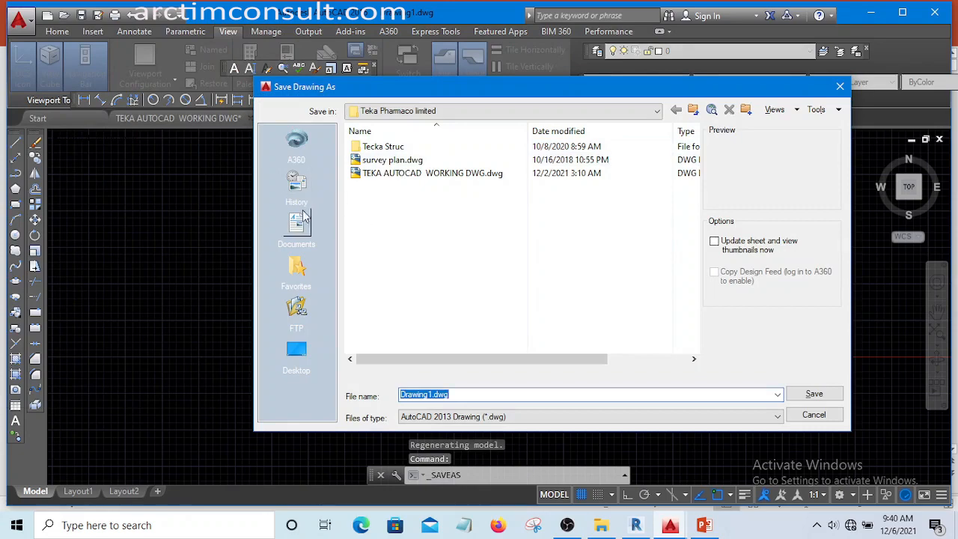
pyautogui.click(298, 225)
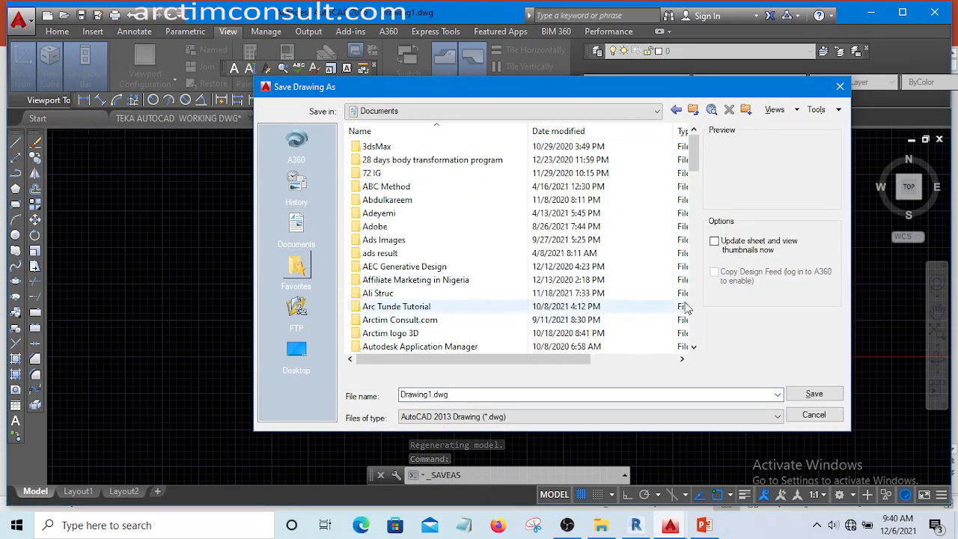
pyautogui.moveTo(703, 147); pyautogui.dragTo(717, 298)
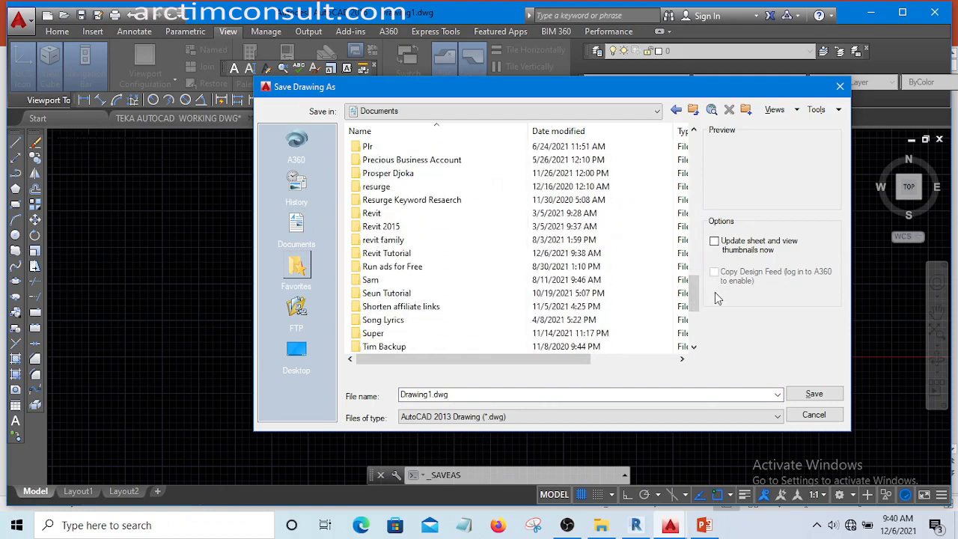
pyautogui.doubleClick(388, 255)
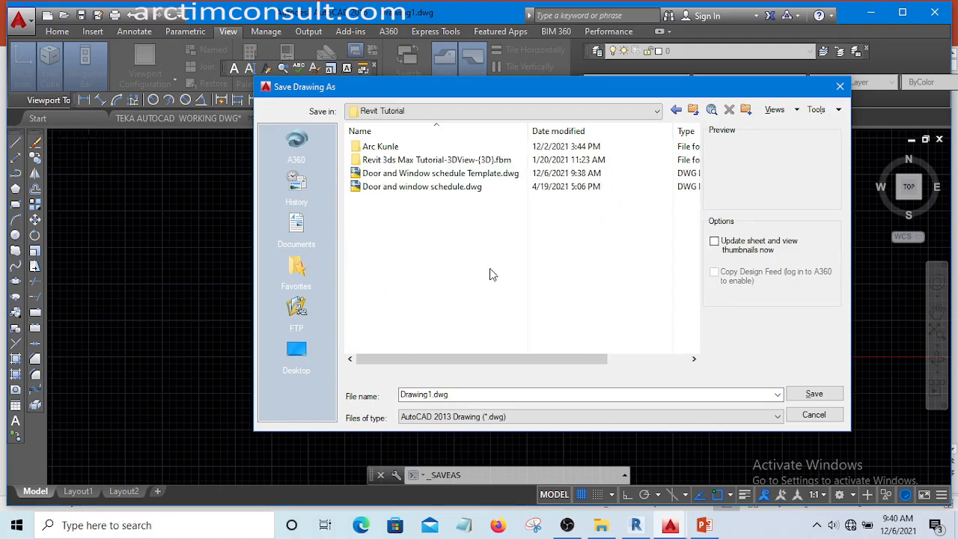
pyautogui.click(421, 187)
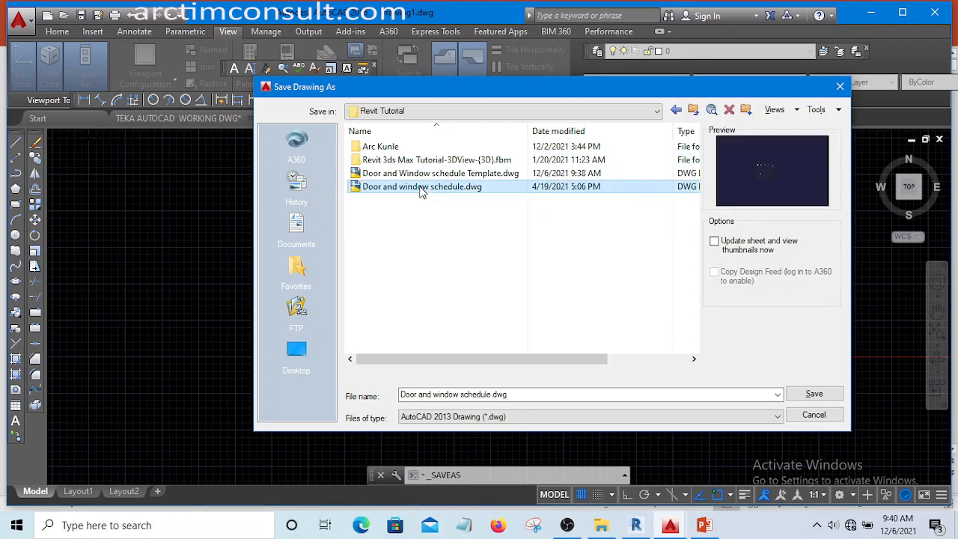
pyautogui.click(426, 175)
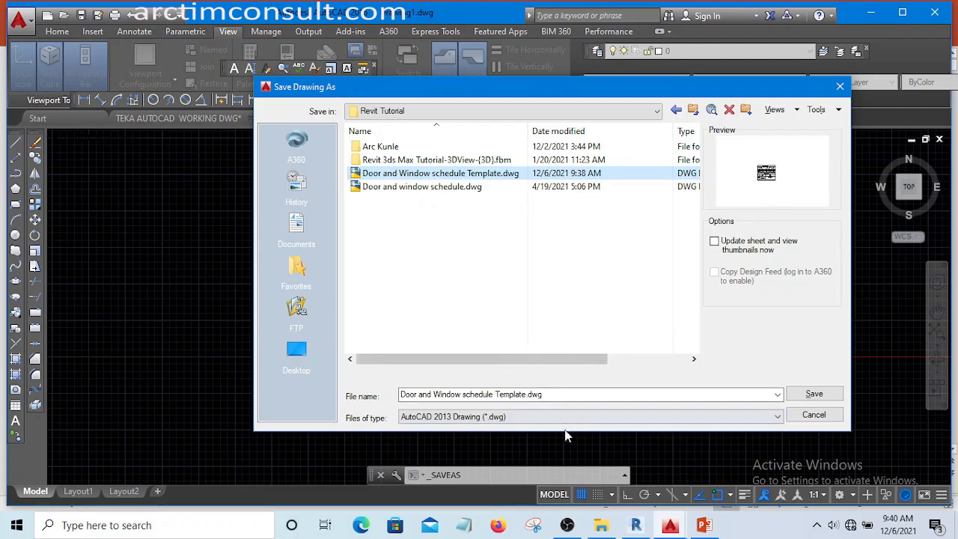
pyautogui.click(525, 395)
pyautogui.click(527, 395)
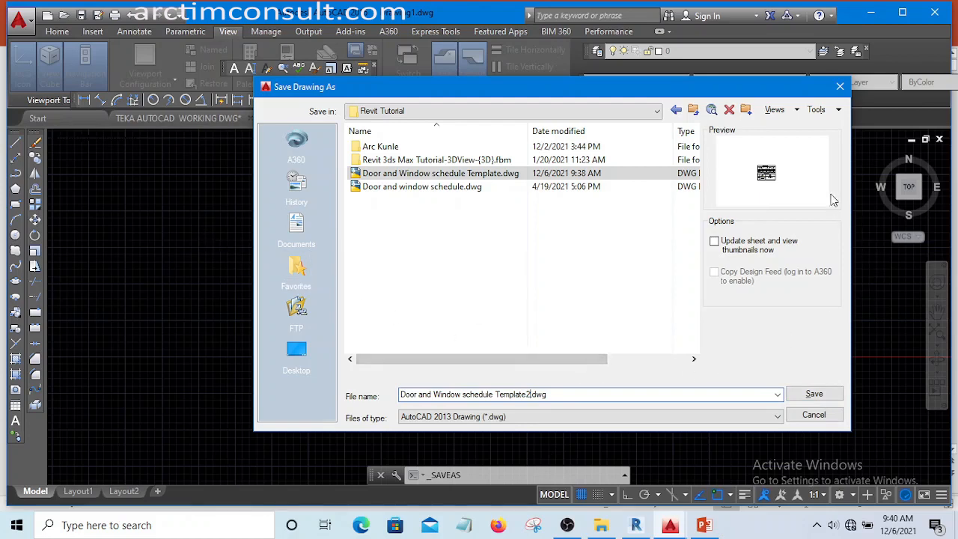
pyautogui.click(841, 88)
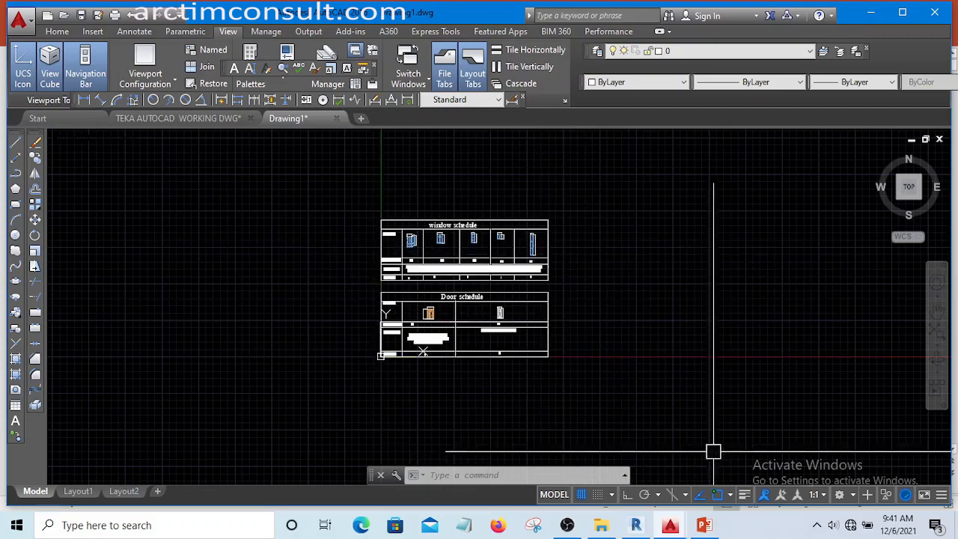
# Switch to Revit, open the recent project "How to Model a Building using Revit Architecture" and frame the whole site in the 3D view.
pyautogui.click(636, 525)
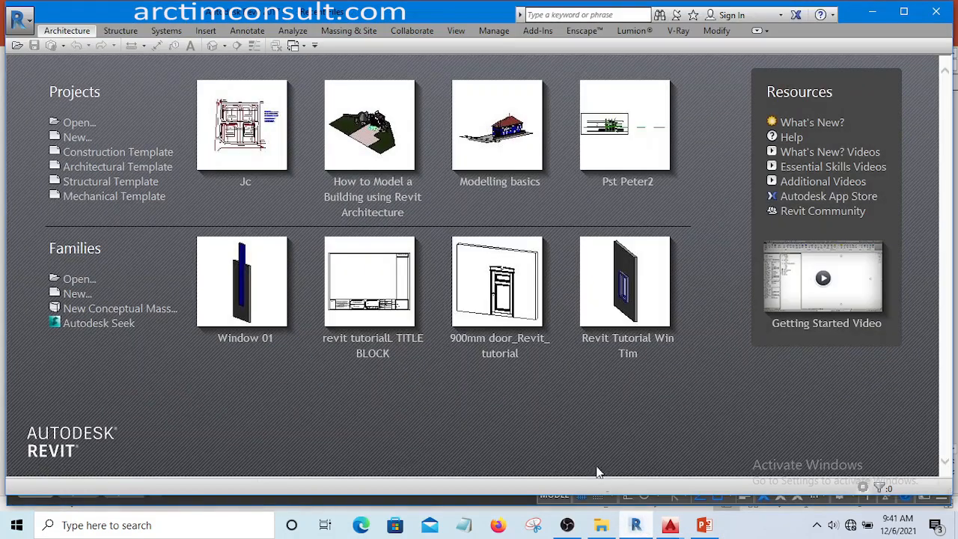
pyautogui.click(378, 189)
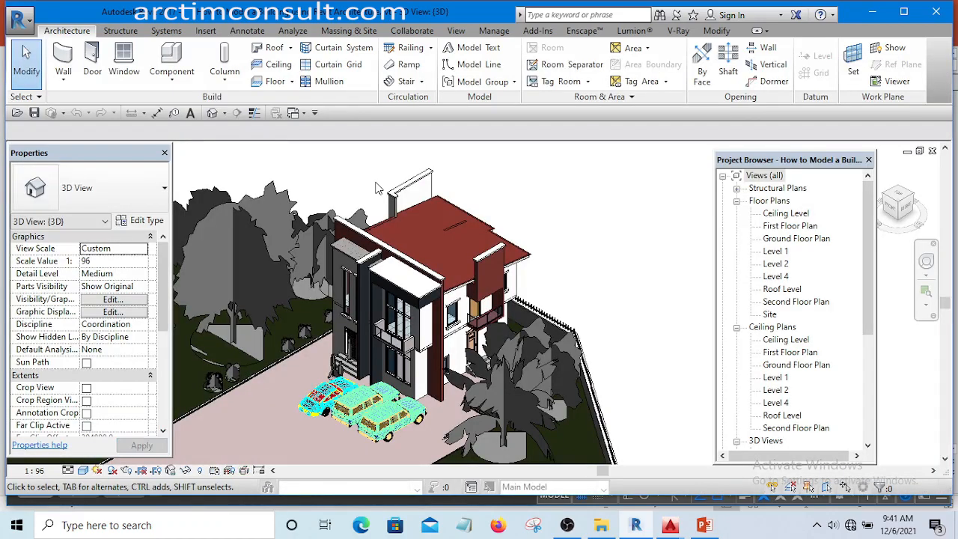
pyautogui.scroll(-3, 650, 227)
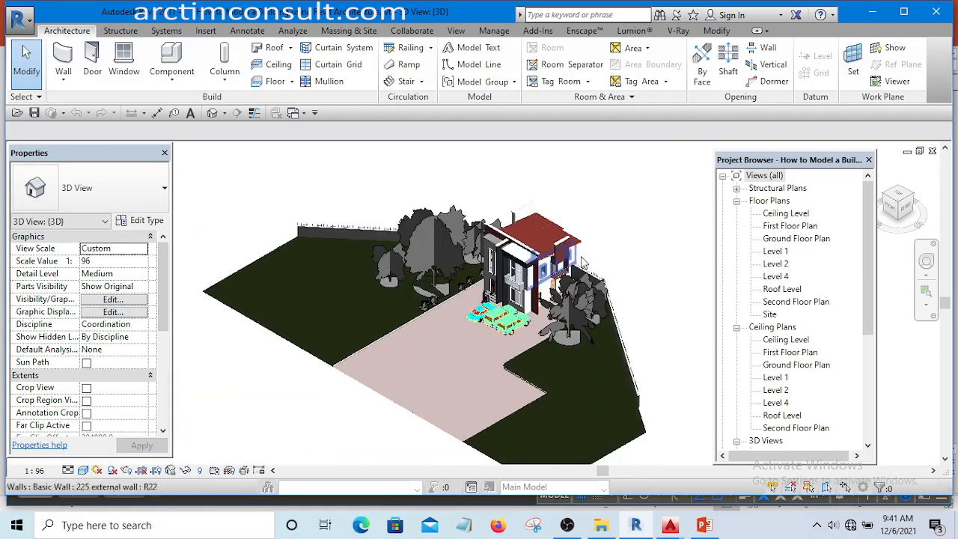
pyautogui.moveTo(612, 265); pyautogui.dragTo(509, 272, button='middle')
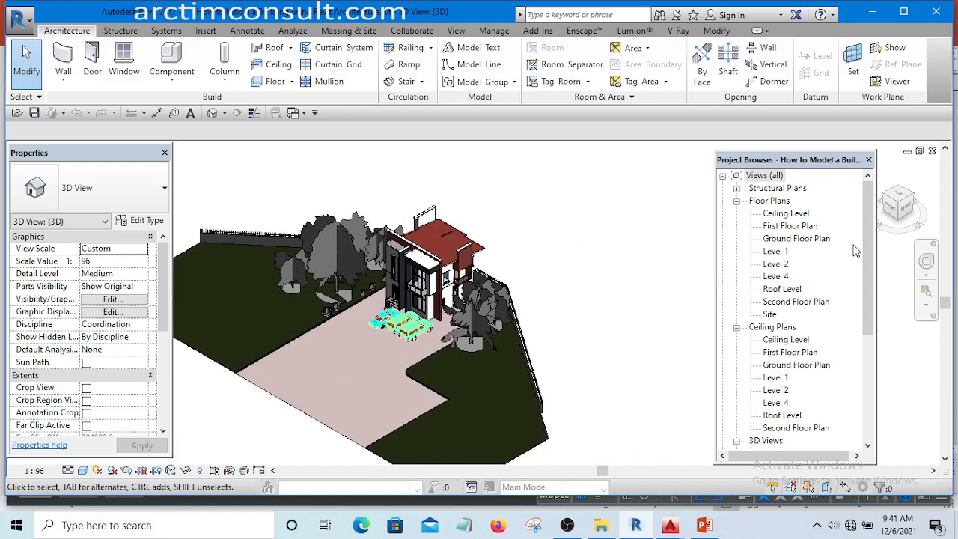
pyautogui.moveTo(868, 234); pyautogui.dragTo(899, 363)
pyautogui.click(619, 260)
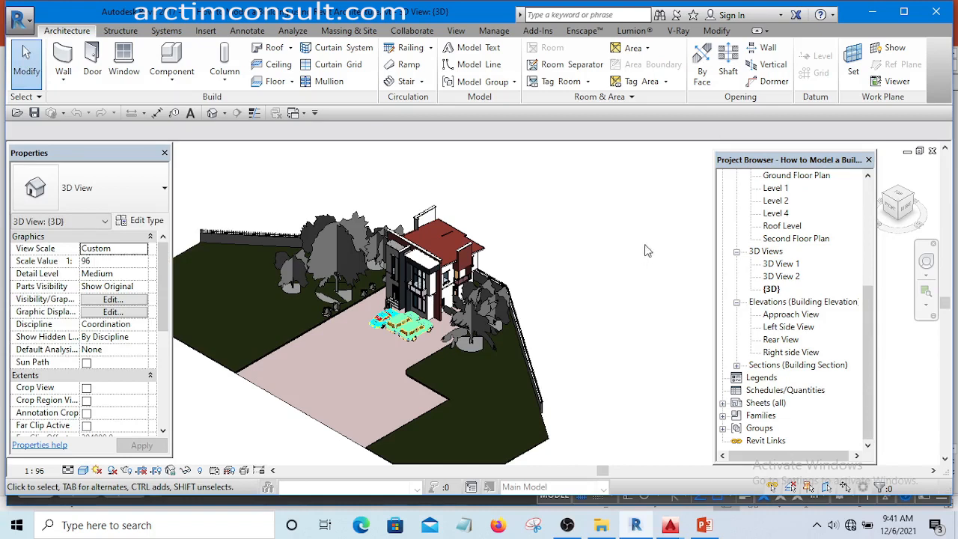
pyautogui.scroll(-2, 626, 237)
pyautogui.scroll(1, 607, 290)
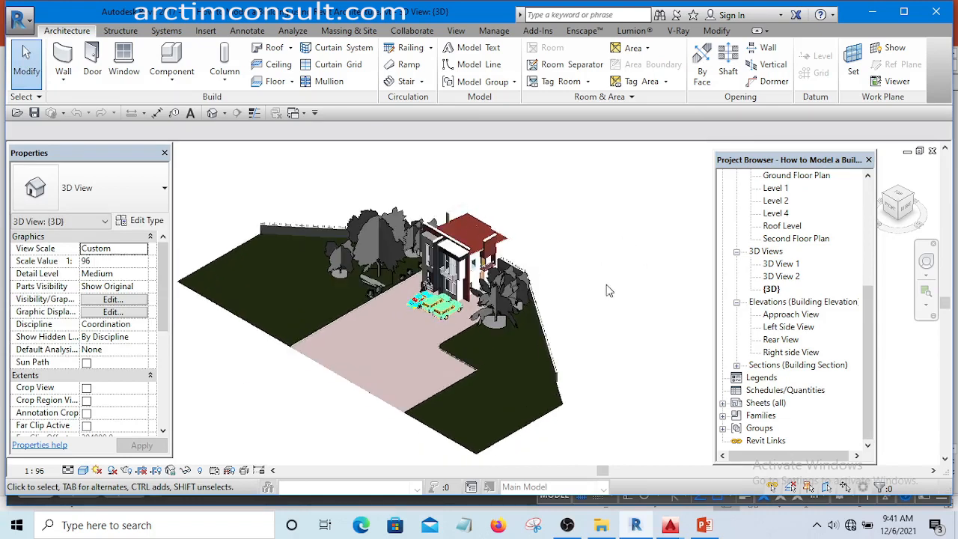
pyautogui.moveTo(618, 295); pyautogui.dragTo(629, 320, button='middle')
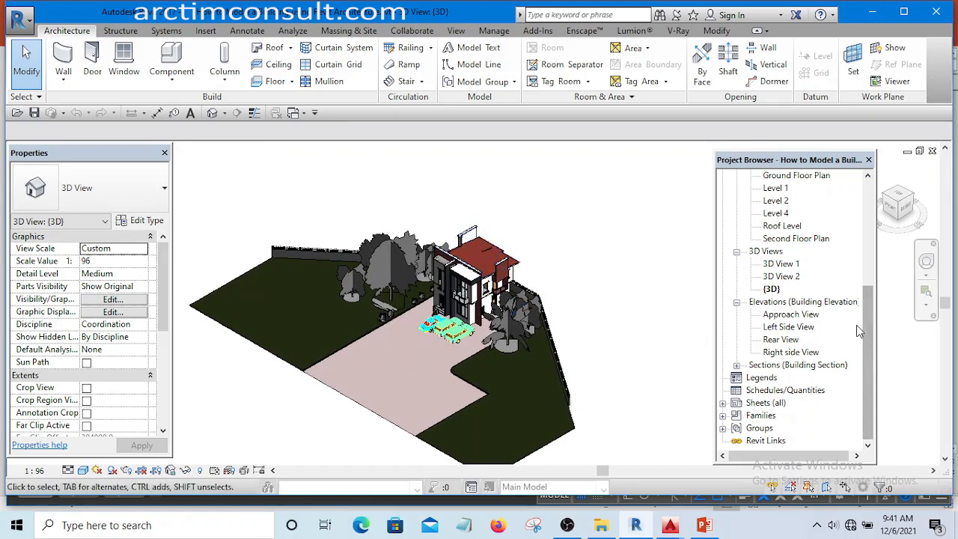
pyautogui.moveTo(867, 329); pyautogui.dragTo(878, 365)
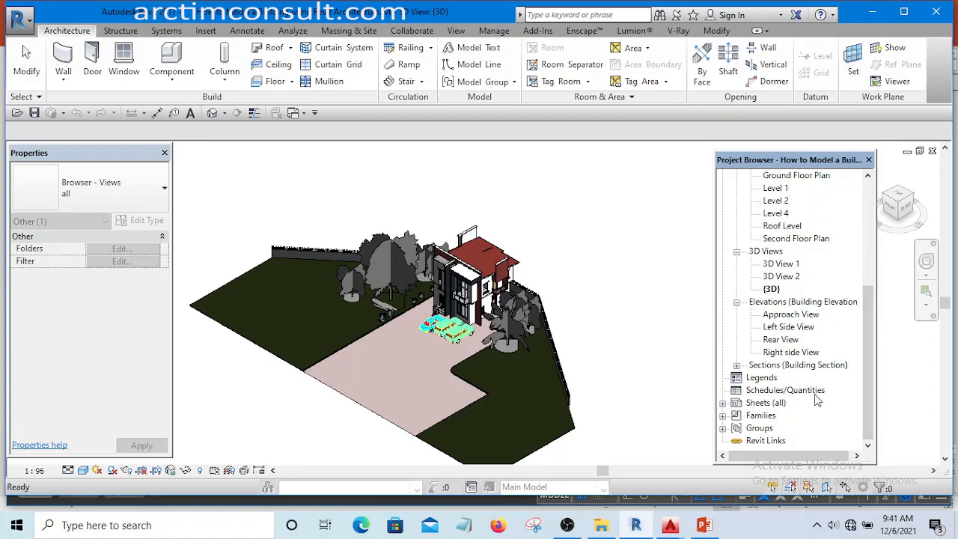
pyautogui.rightClick(751, 392)
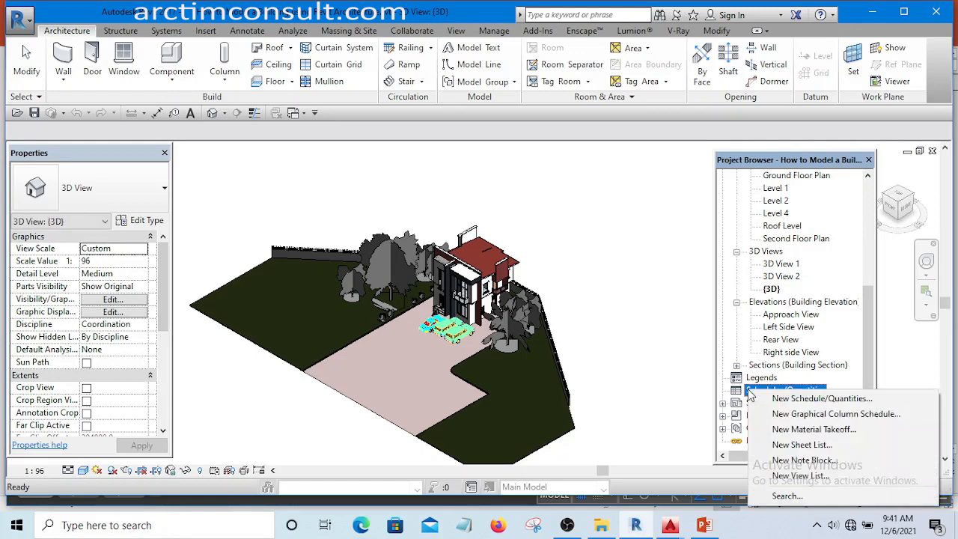
pyautogui.click(801, 404)
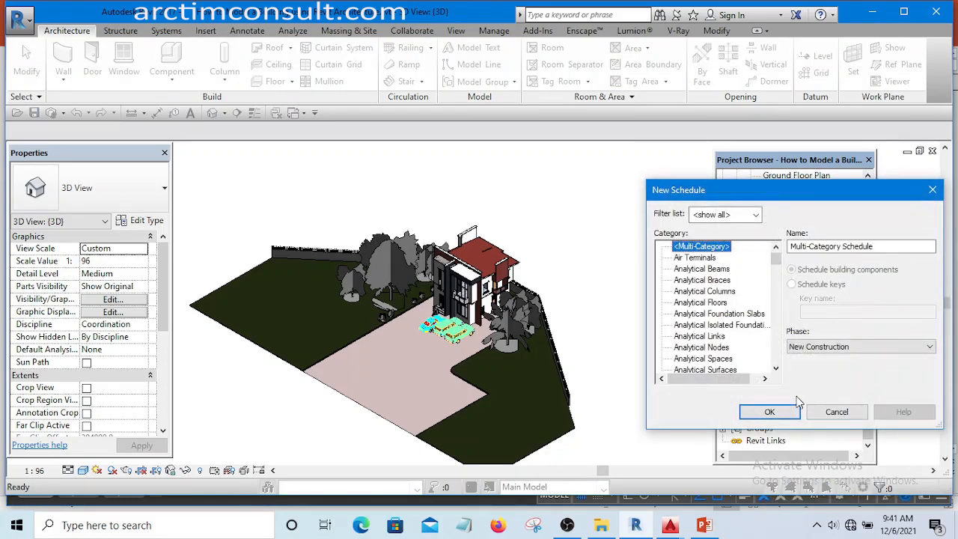
pyautogui.click(782, 413)
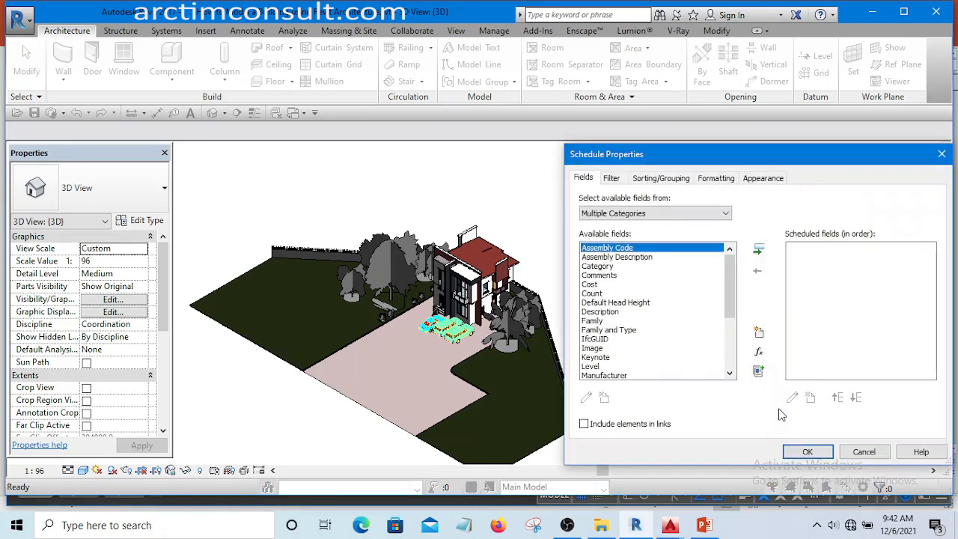
pyautogui.click(943, 155)
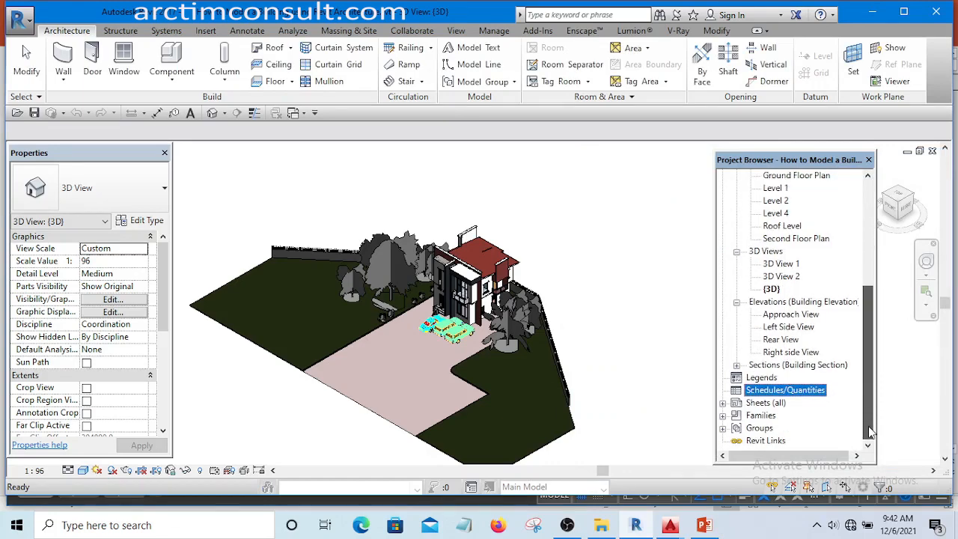
pyautogui.click(756, 378)
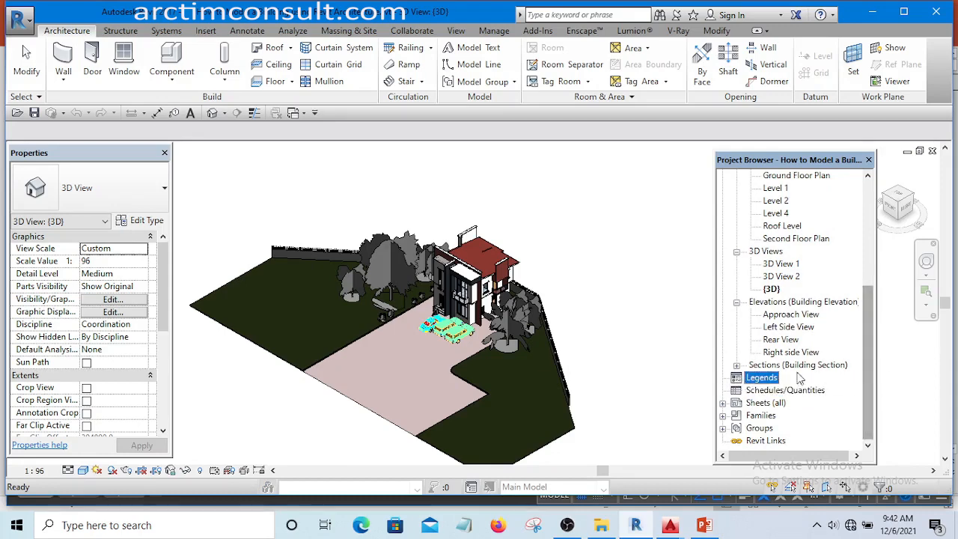
pyautogui.rightClick(753, 380)
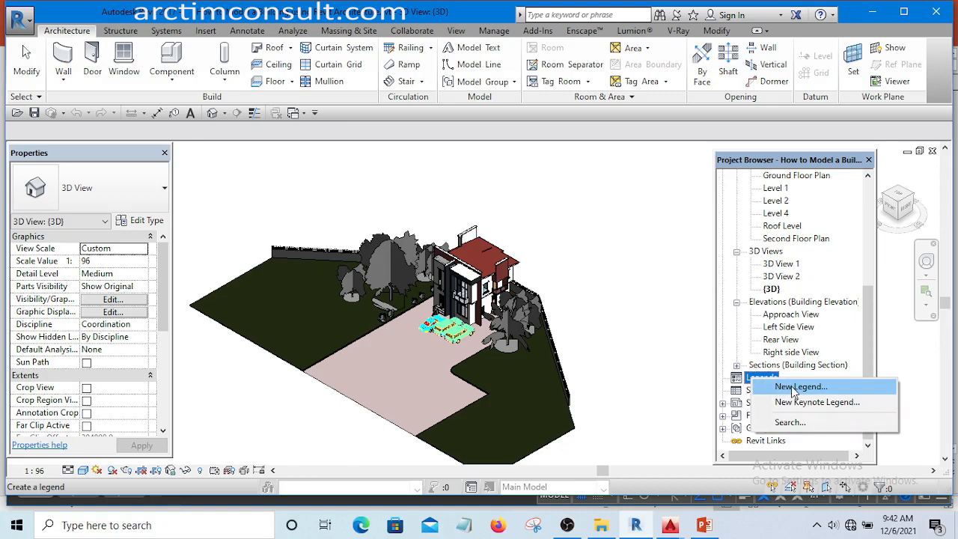
pyautogui.click(793, 391)
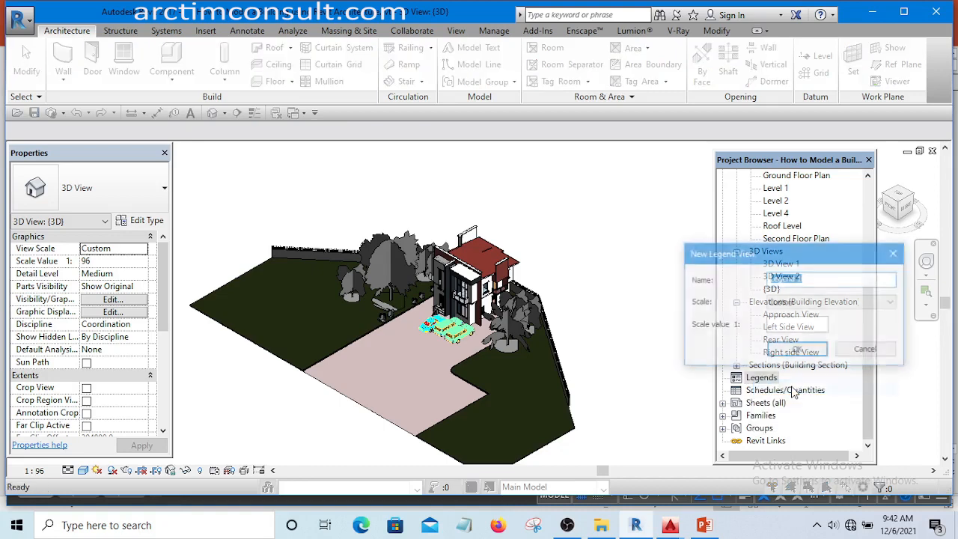
pyautogui.click(897, 255)
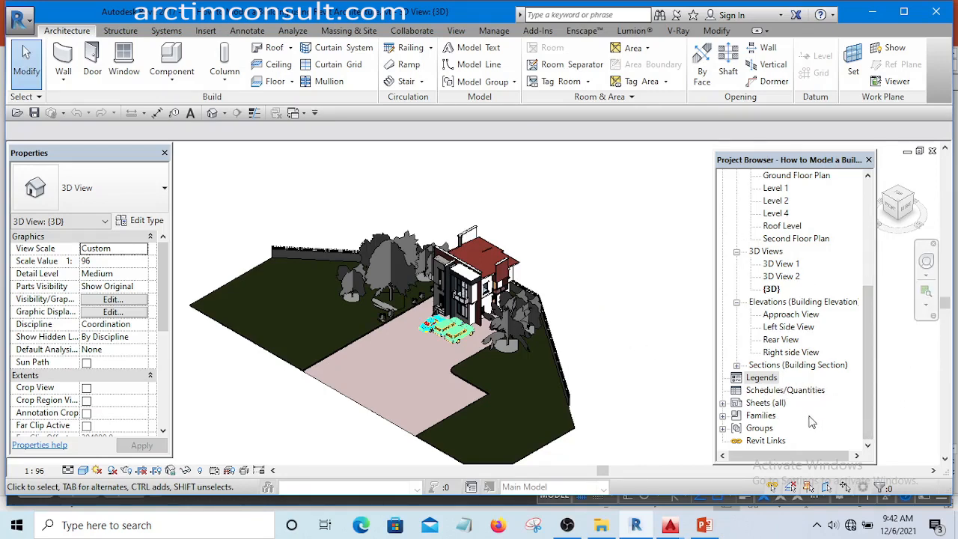
# Create a new legend view named "Door and Window schedule" with a custom scale value of 100.
pyautogui.rightClick(752, 380)
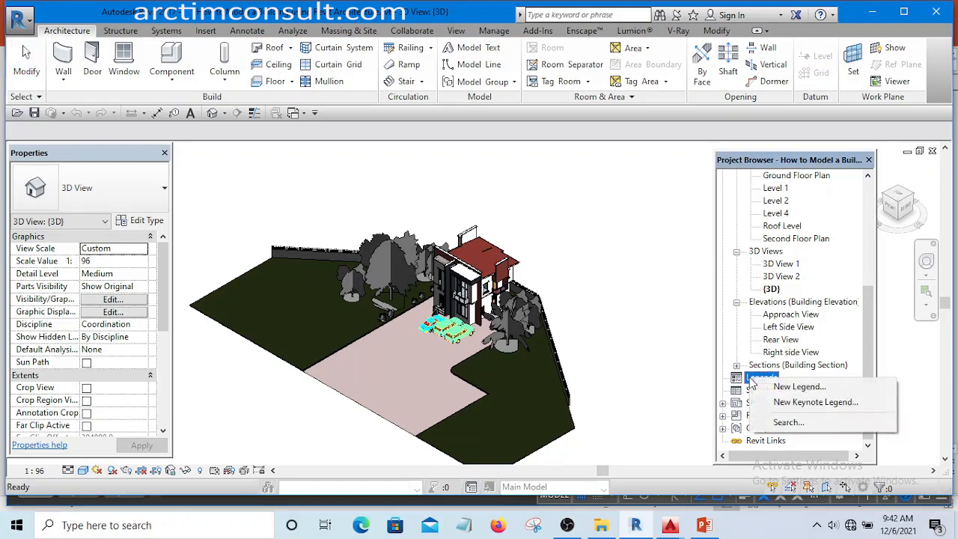
pyautogui.click(800, 387)
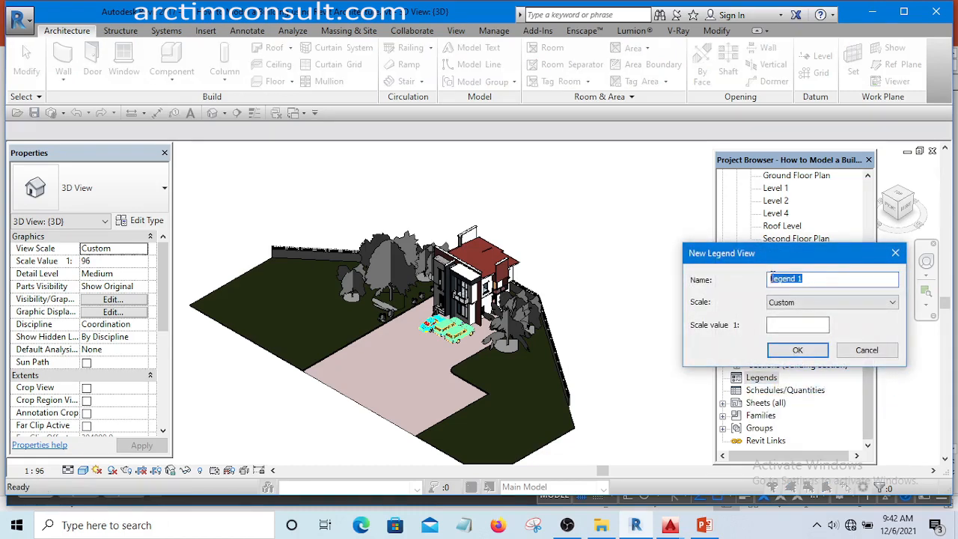
pyautogui.write('Door and Window schedule')
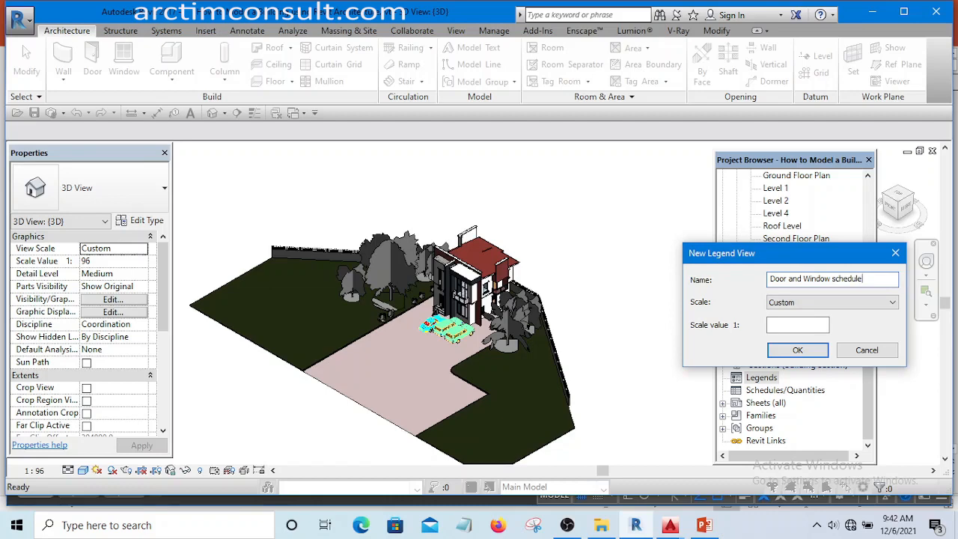
pyautogui.click(801, 351)
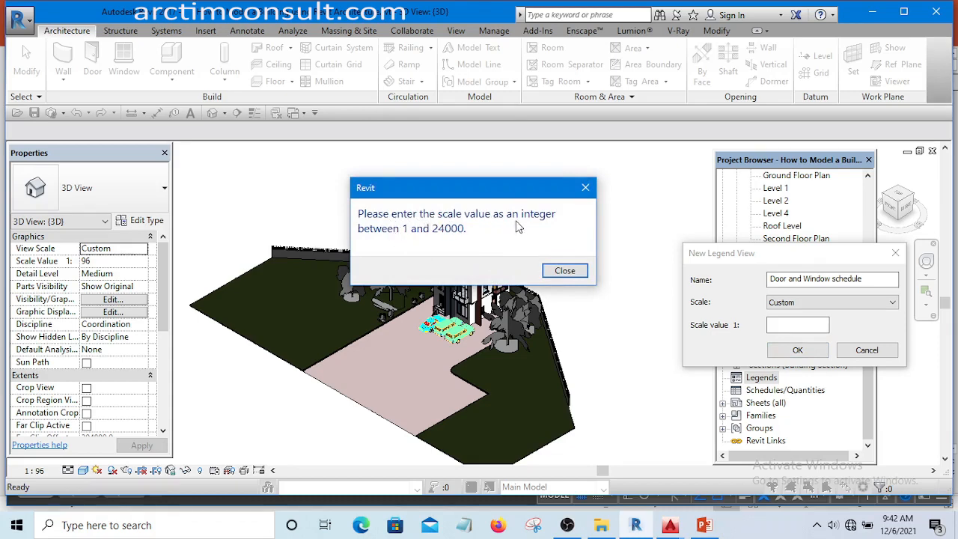
pyautogui.click(567, 271)
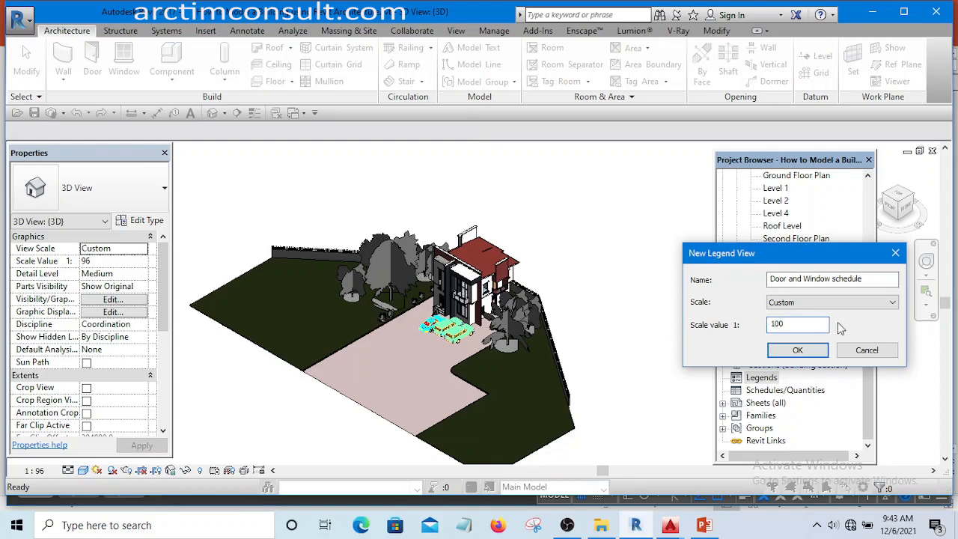
pyautogui.click(810, 351)
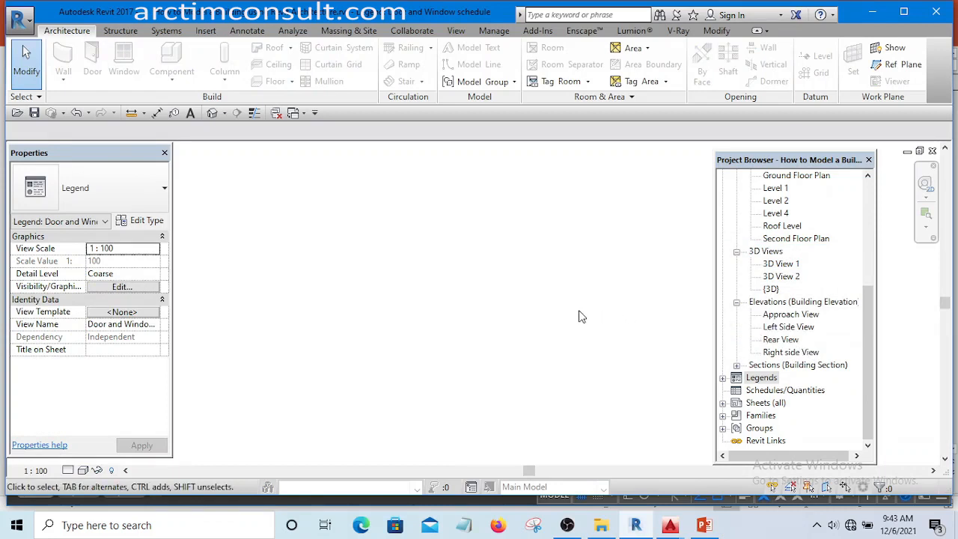
pyautogui.click(767, 378)
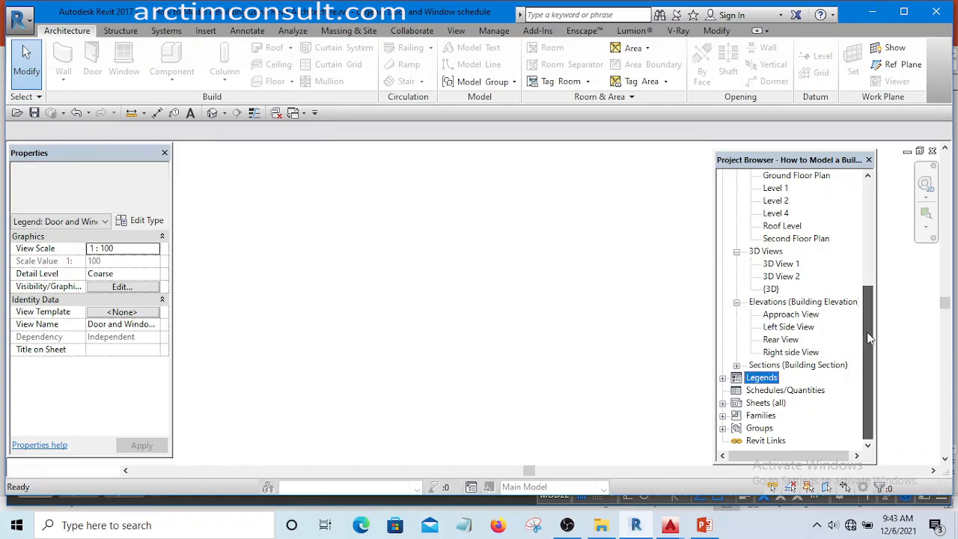
pyautogui.moveTo(867, 331)
pyautogui.mouseDown()
pyautogui.moveTo(866, 261)
pyautogui.moveTo(867, 324)
pyautogui.mouseUp()
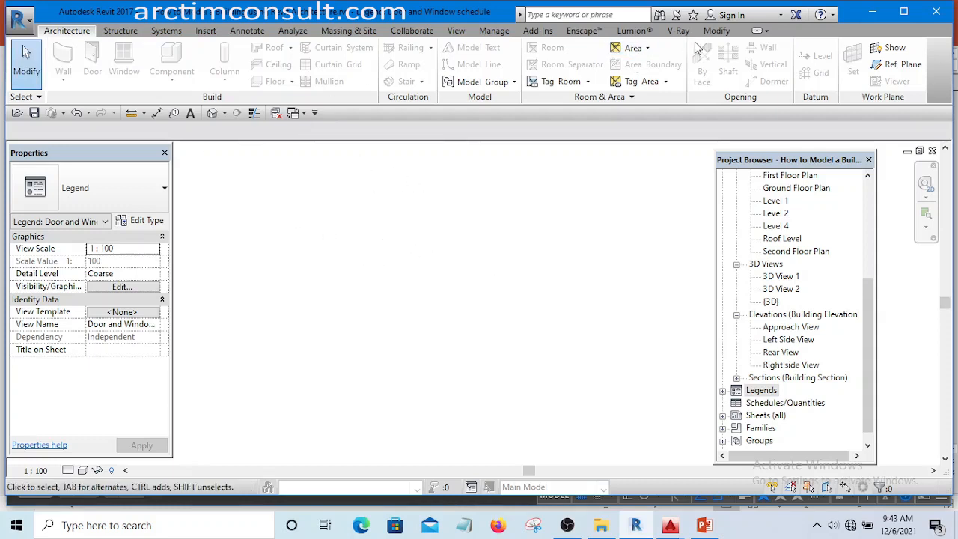
pyautogui.click(716, 31)
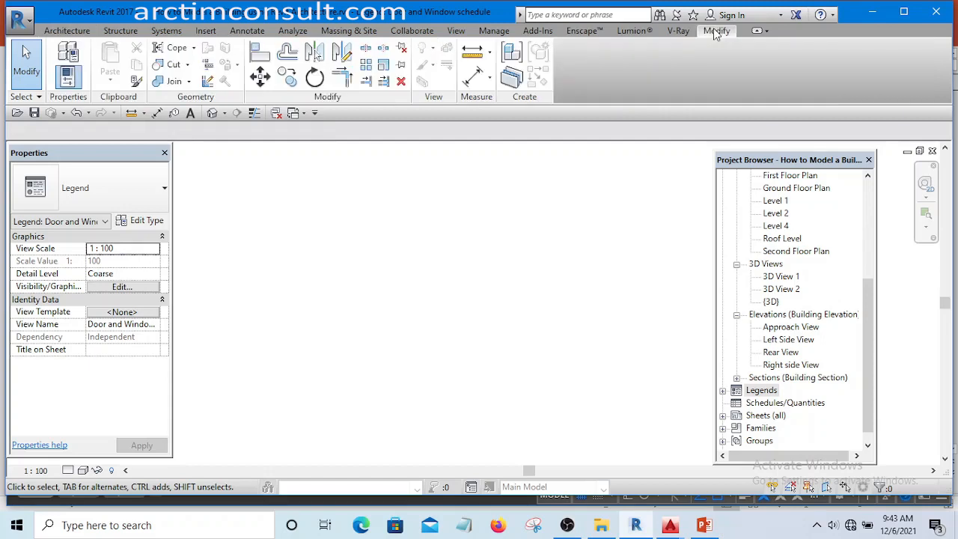
pyautogui.click(206, 33)
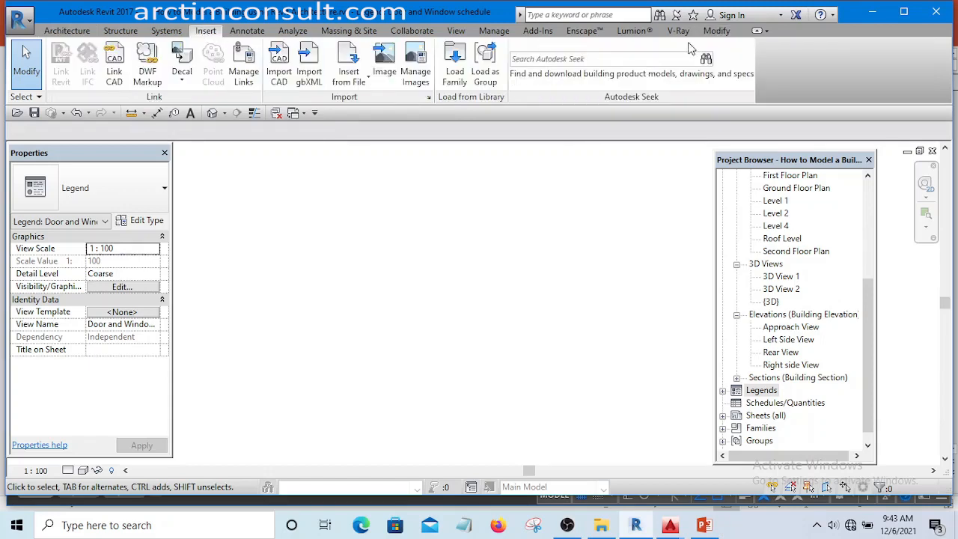
pyautogui.click(717, 32)
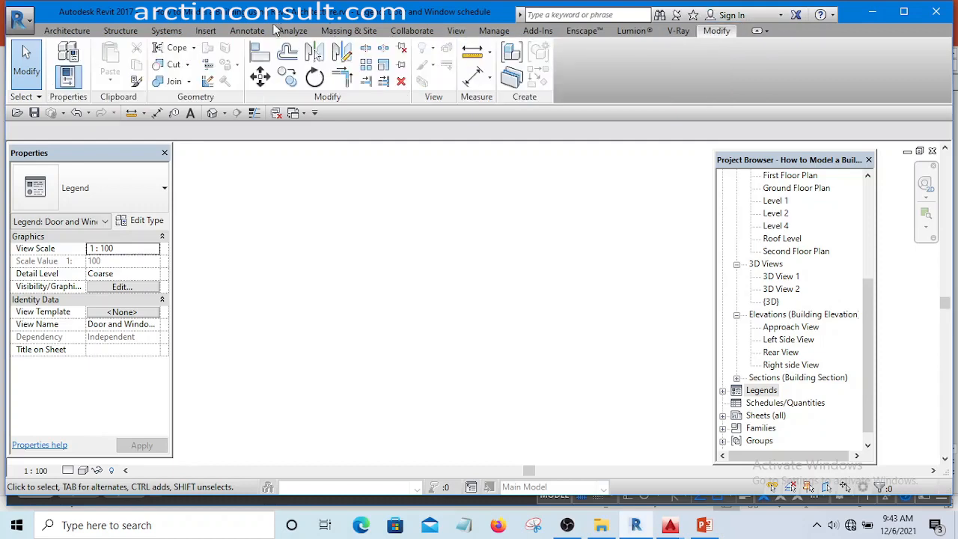
# Start a CAD import and choose "Door and Window schedule Template.dwg" from the Revit Tutorial folder in Documents.
pyautogui.click(207, 33)
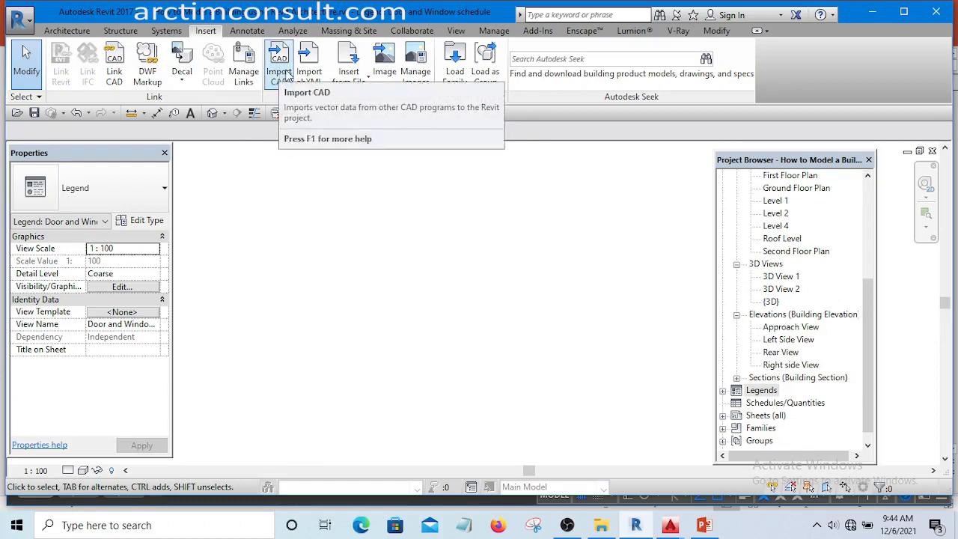
pyautogui.click(285, 71)
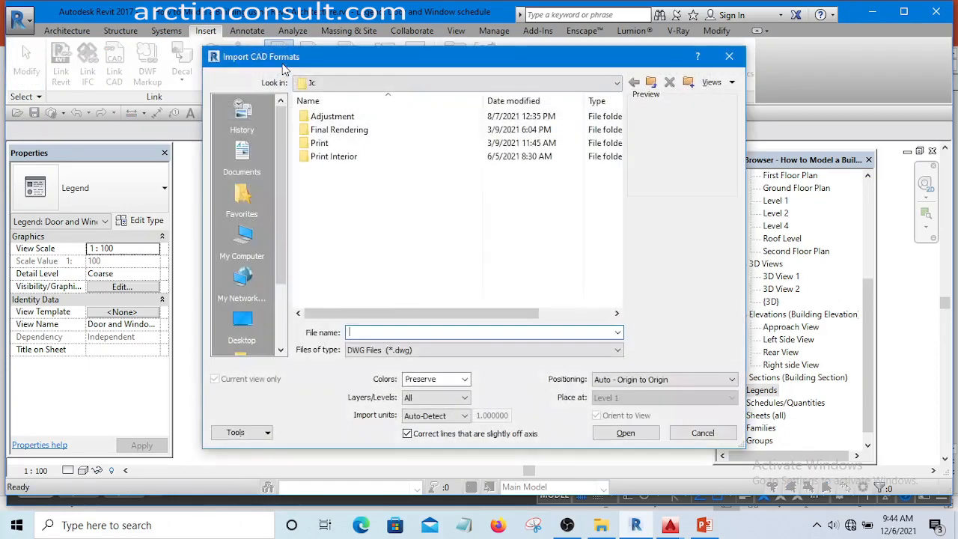
pyautogui.click(242, 163)
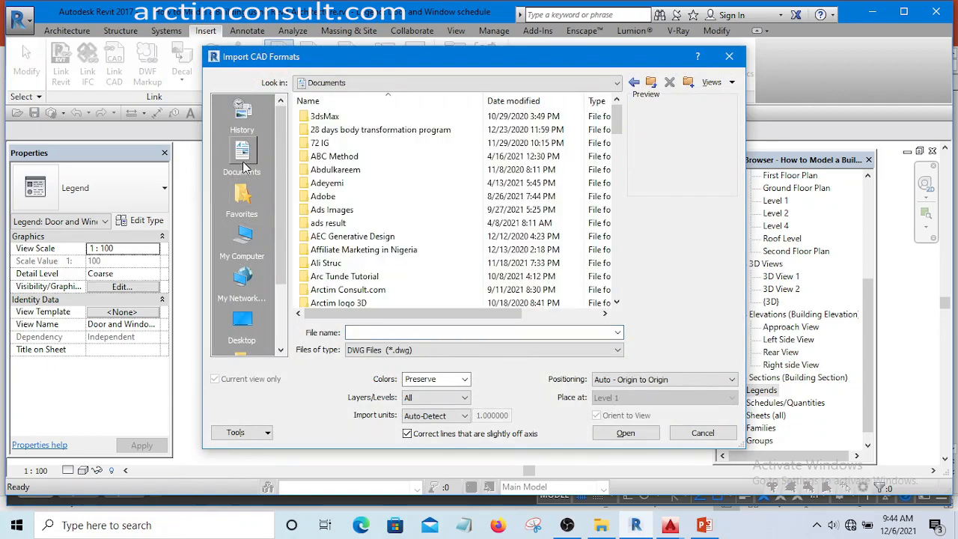
pyautogui.moveTo(615, 118); pyautogui.dragTo(646, 251)
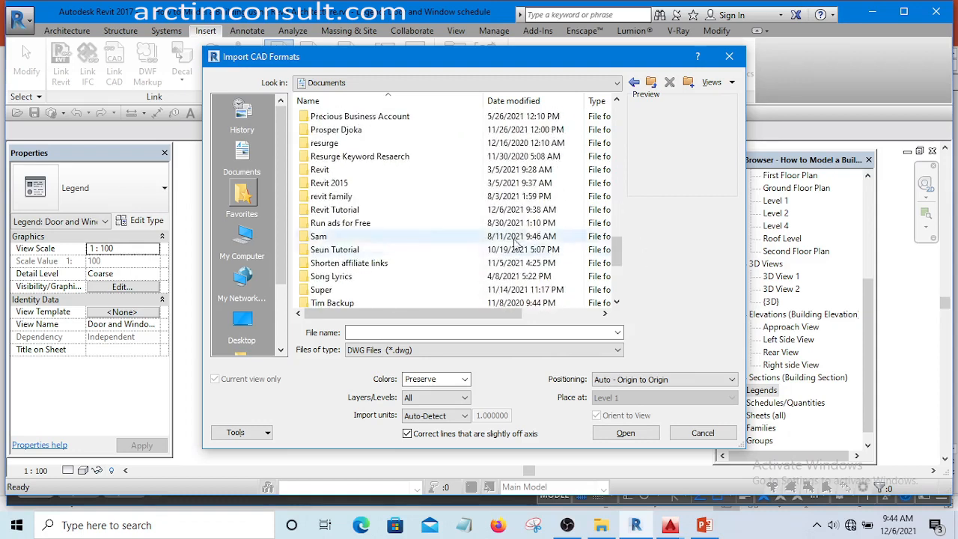
pyautogui.doubleClick(350, 211)
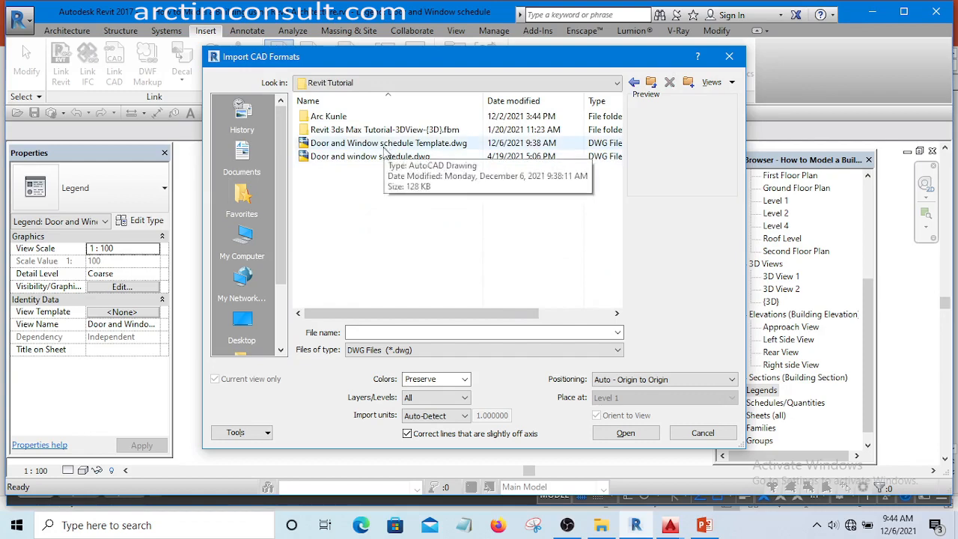
pyautogui.click(384, 146)
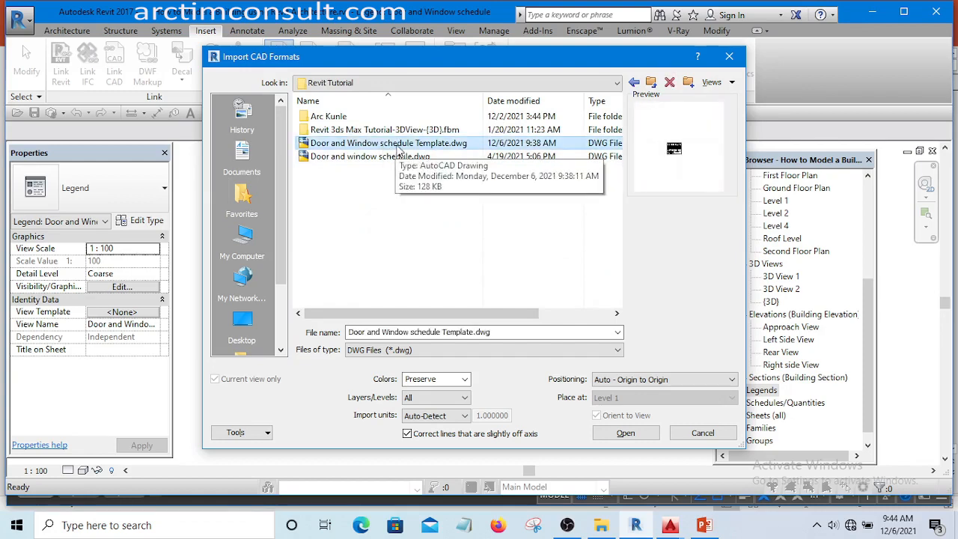
pyautogui.click(386, 157)
pyautogui.click(384, 144)
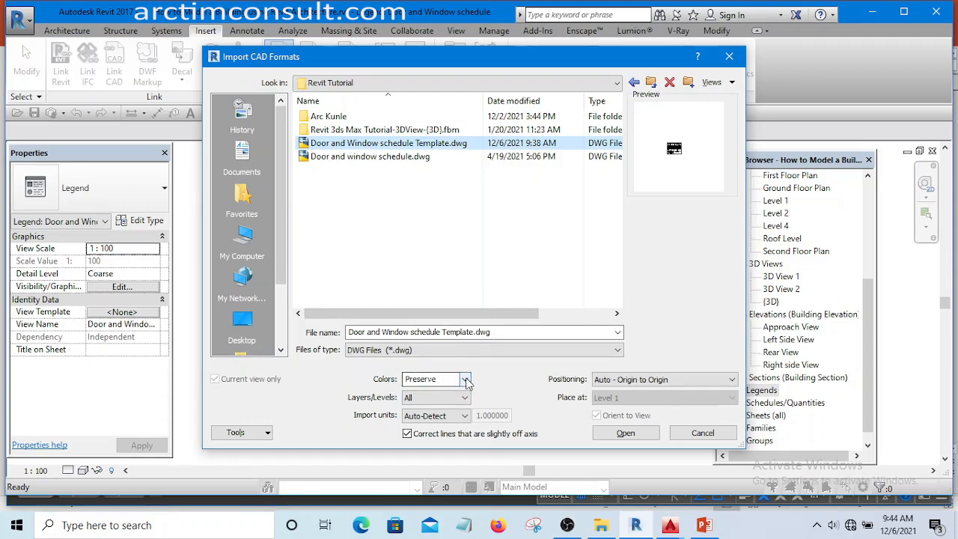
# Set the import units to millimeter with off-axis line correction turned off, and the positioning to Manual - Center.
pyautogui.click(460, 417)
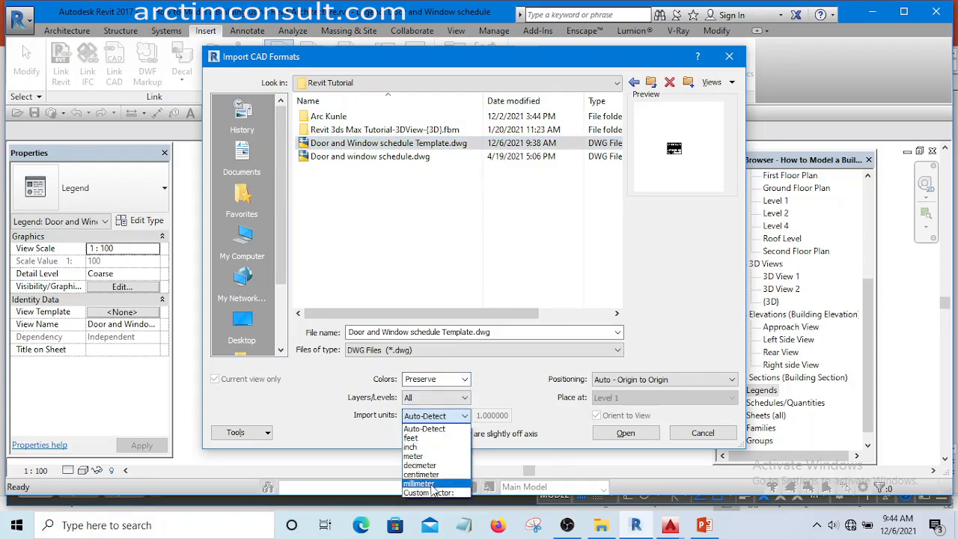
pyautogui.click(434, 484)
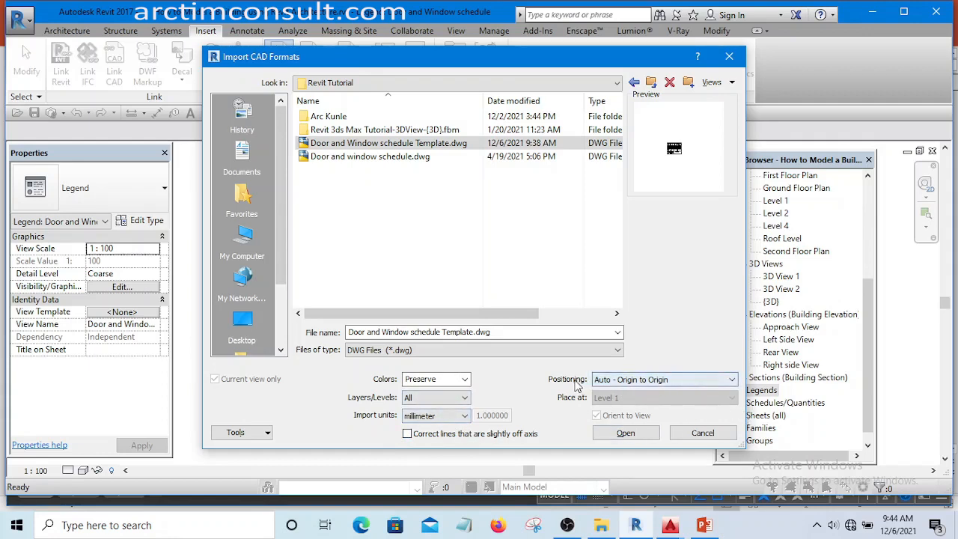
pyautogui.click(689, 383)
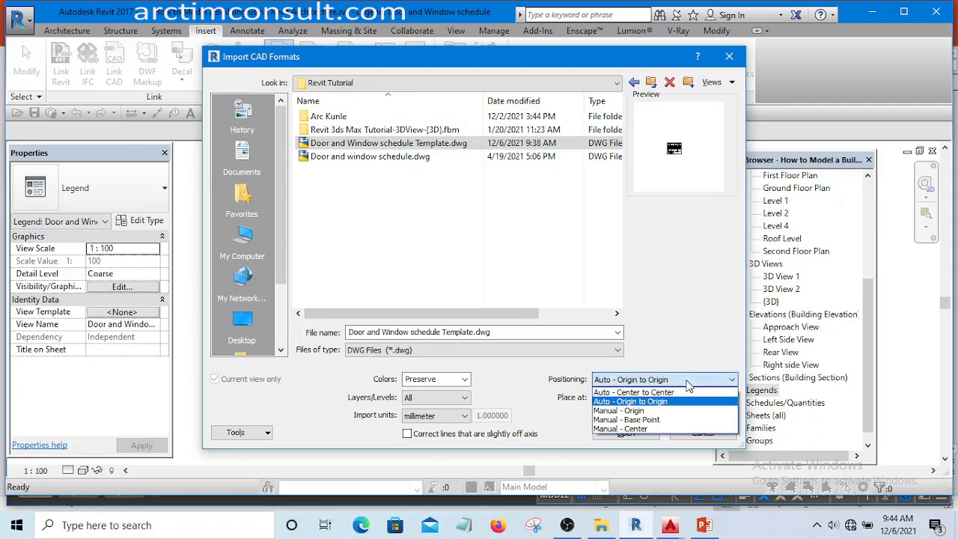
pyautogui.click(621, 429)
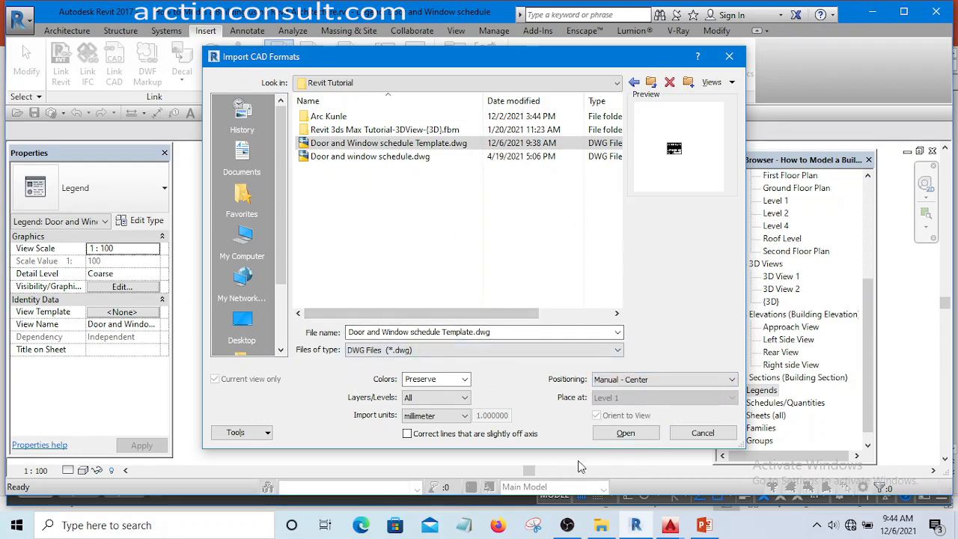
# Import the chosen drawing and place the schedule tables in the middle of the empty legend view.
pyautogui.click(626, 434)
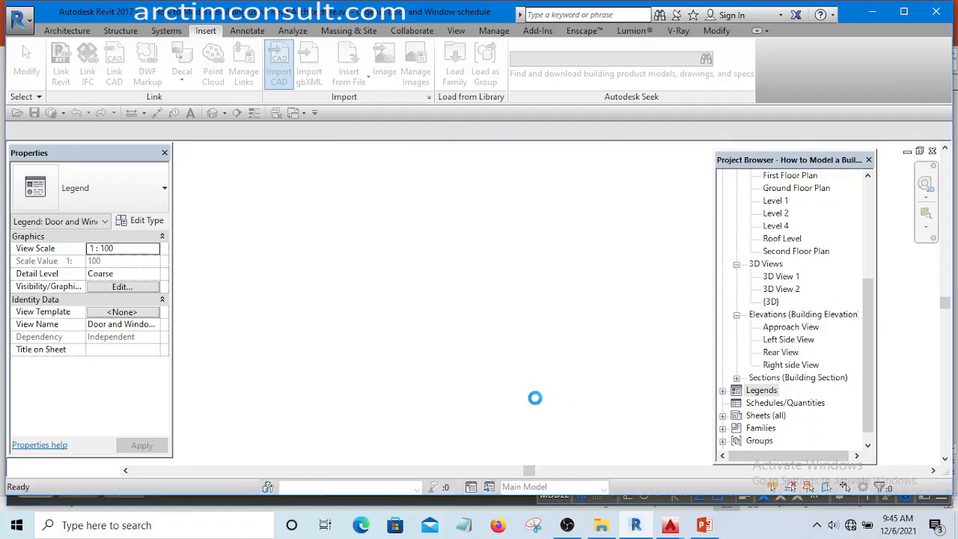
pyautogui.scroll(-6, 411, 387)
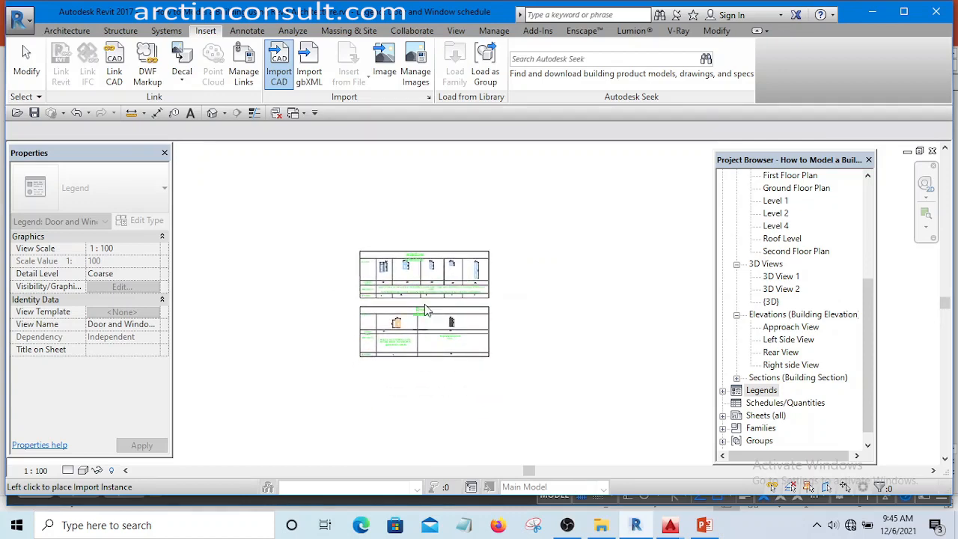
pyautogui.click(428, 308)
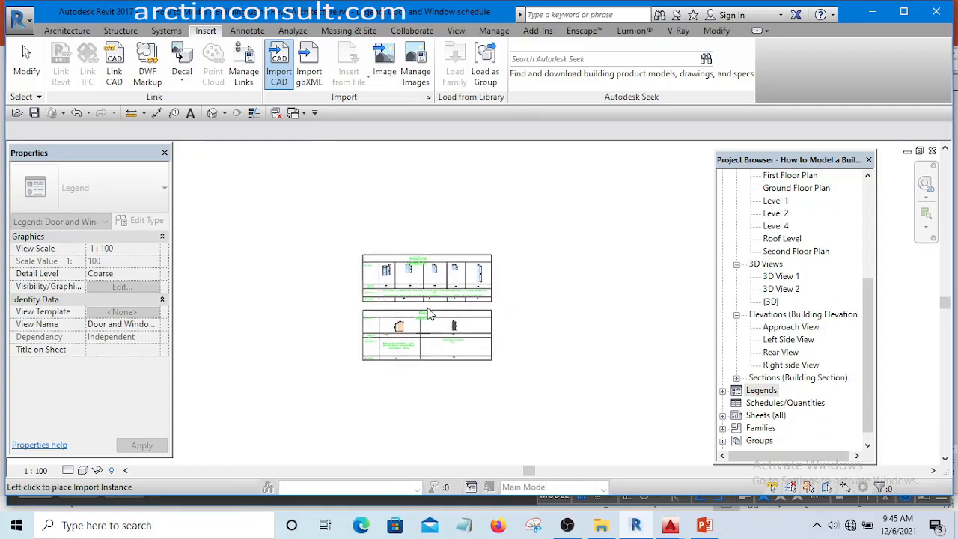
# Examine the titles, diagrams, labels and description text of the imported window and door schedule tables up close.
pyautogui.scroll(5, 433, 319)
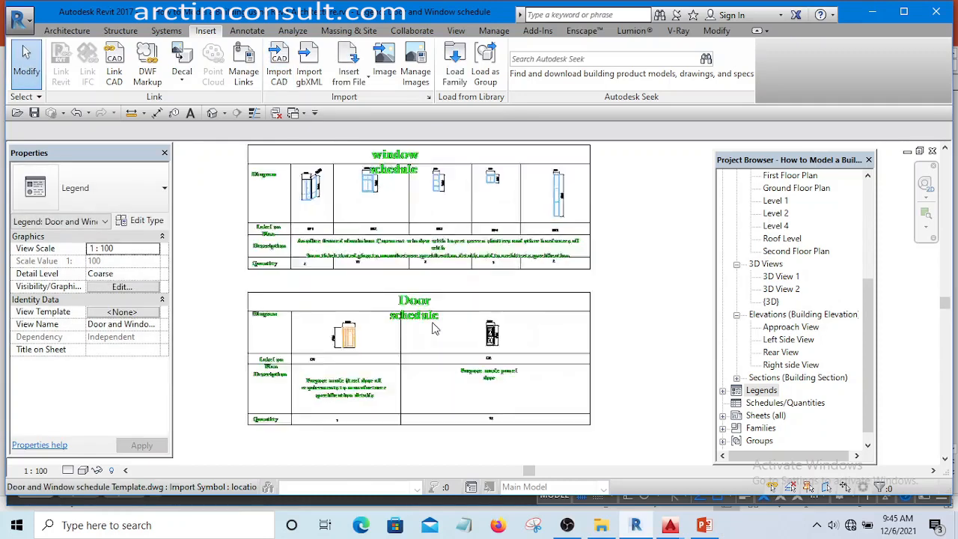
pyautogui.scroll(-5, 547, 349)
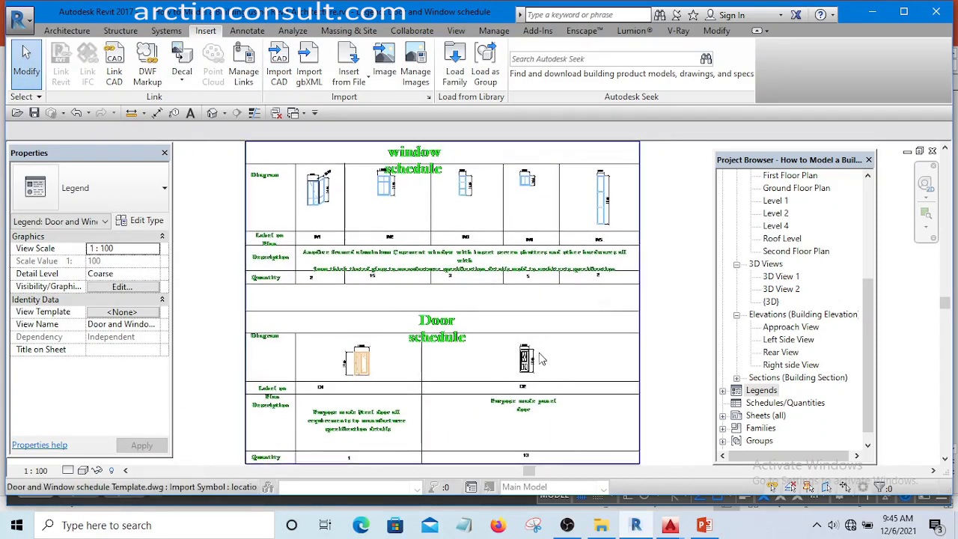
pyautogui.scroll(3, 536, 353)
pyautogui.scroll(-2, 536, 354)
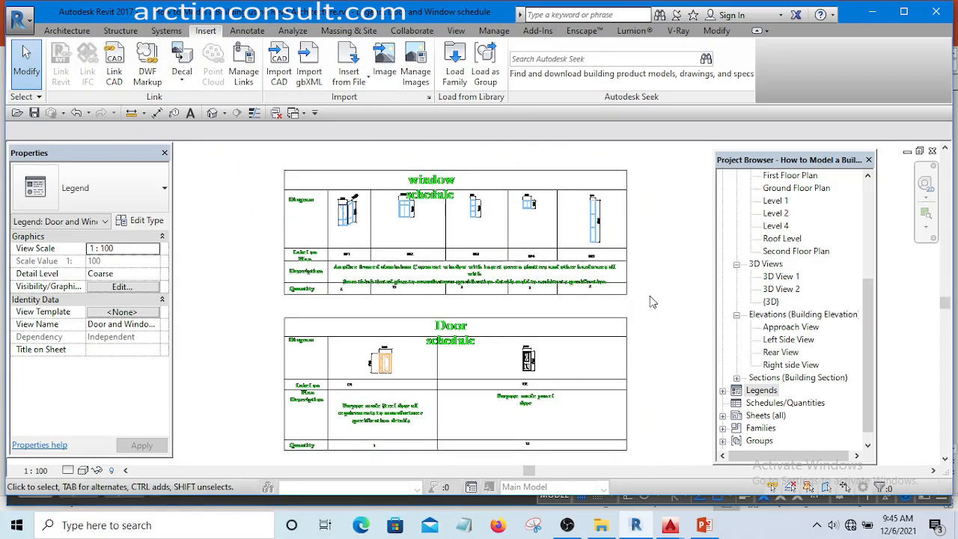
pyautogui.scroll(2, 423, 234)
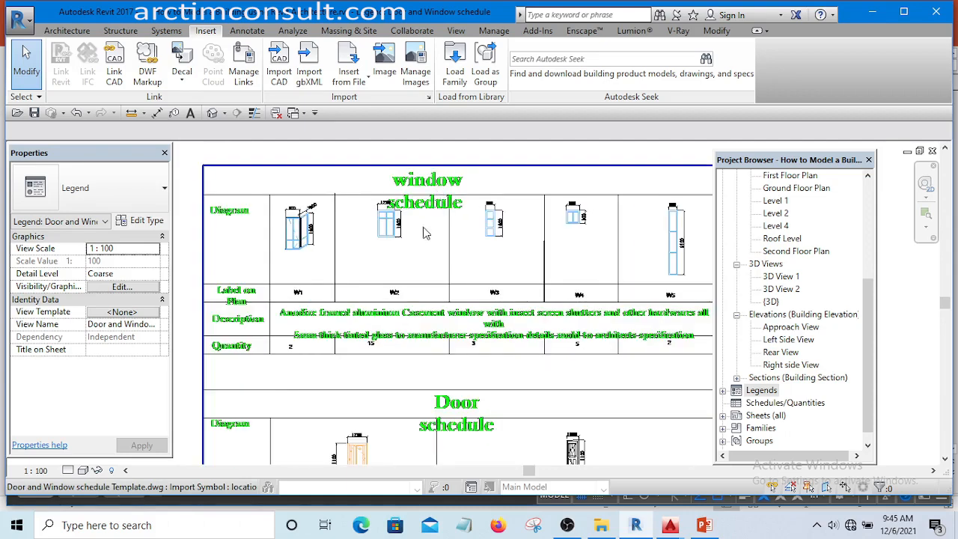
pyautogui.scroll(-4, 417, 239)
pyautogui.scroll(6, 417, 240)
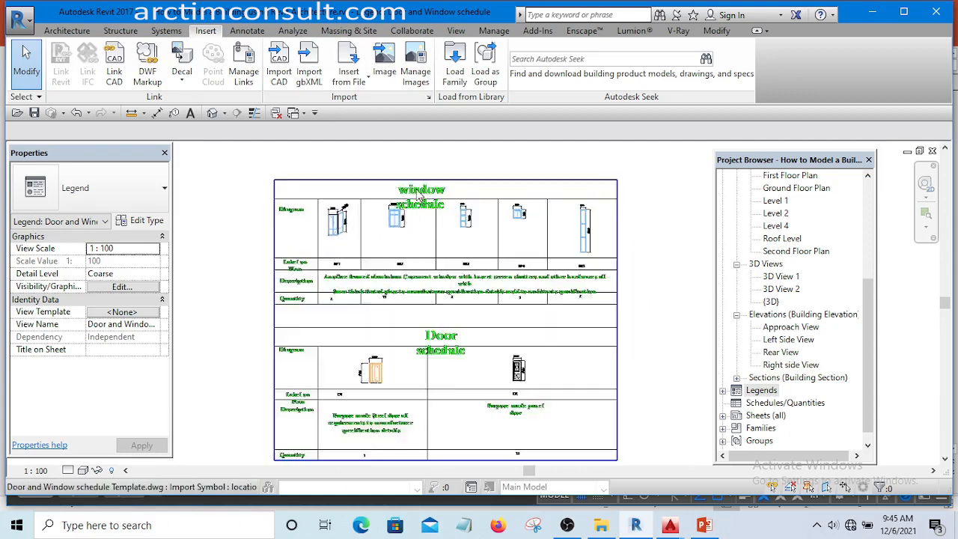
pyautogui.scroll(2, 422, 194)
pyautogui.scroll(-5, 427, 206)
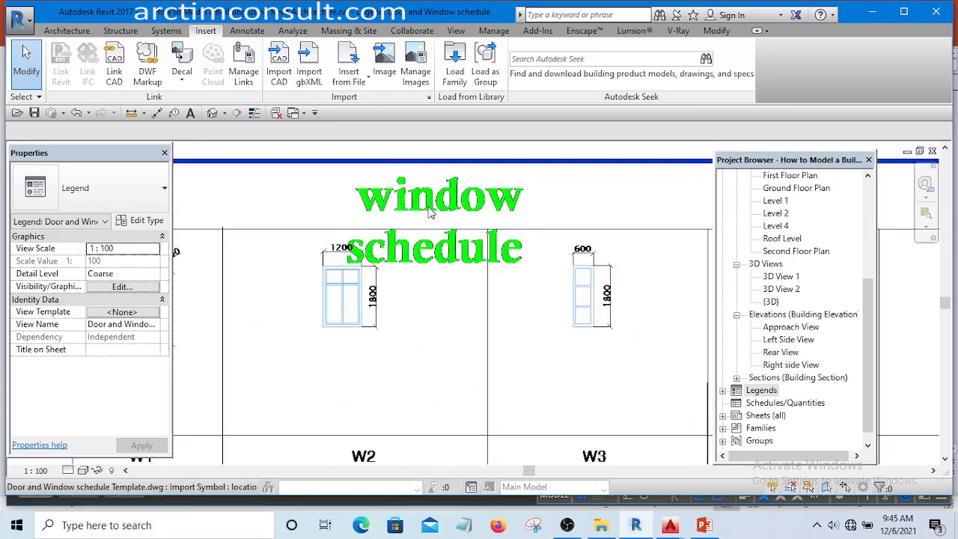
pyautogui.scroll(-2, 429, 208)
pyautogui.scroll(6, 374, 240)
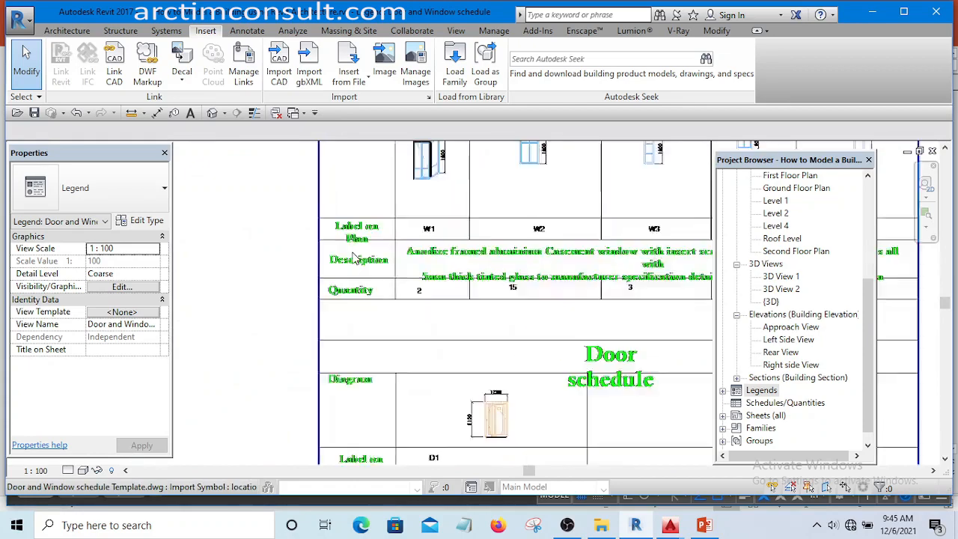
pyautogui.scroll(4, 356, 256)
pyautogui.scroll(-6, 333, 285)
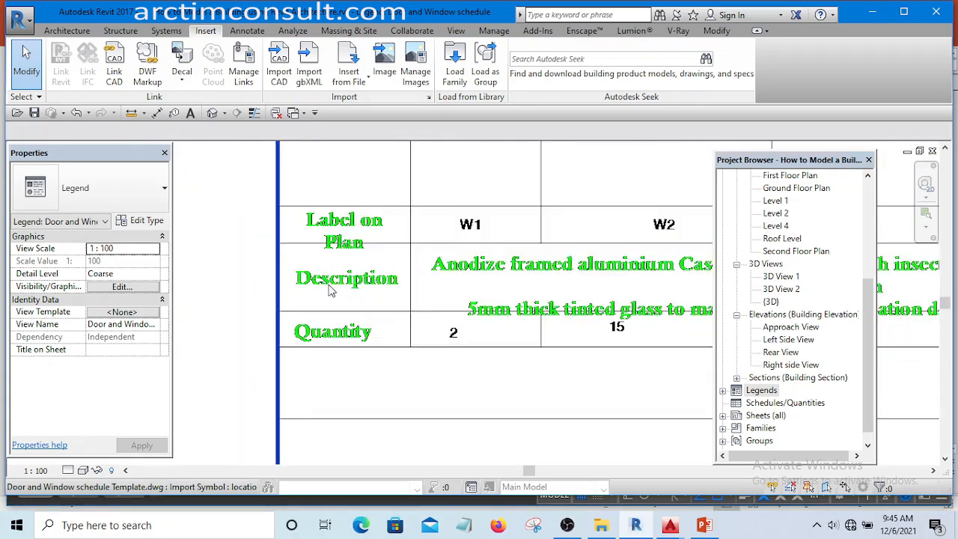
pyautogui.scroll(3, 533, 288)
pyautogui.scroll(-3, 547, 283)
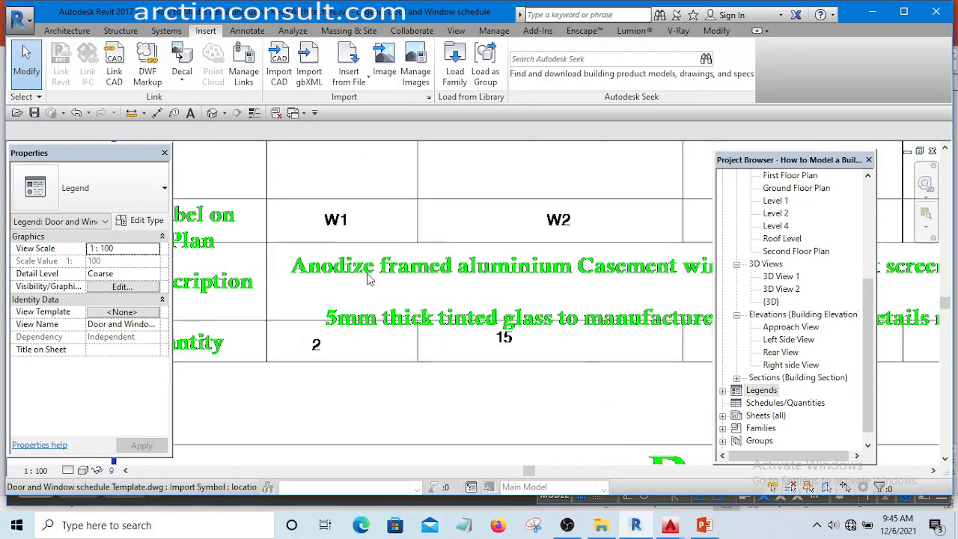
pyautogui.scroll(6, 555, 276)
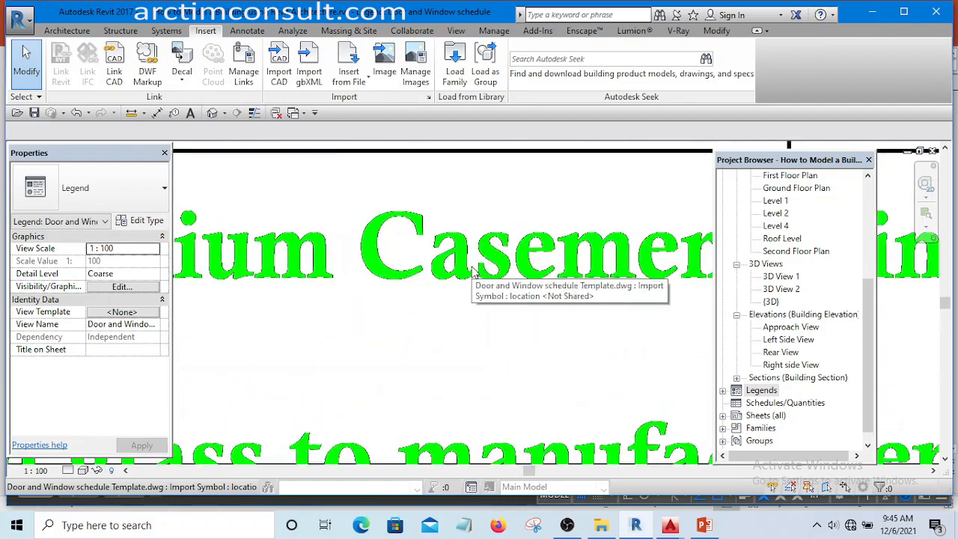
# Partially explode the imported door and window schedule drawing into editable lines and text notes.
pyautogui.scroll(-5, 473, 273)
pyautogui.scroll(-1, 473, 274)
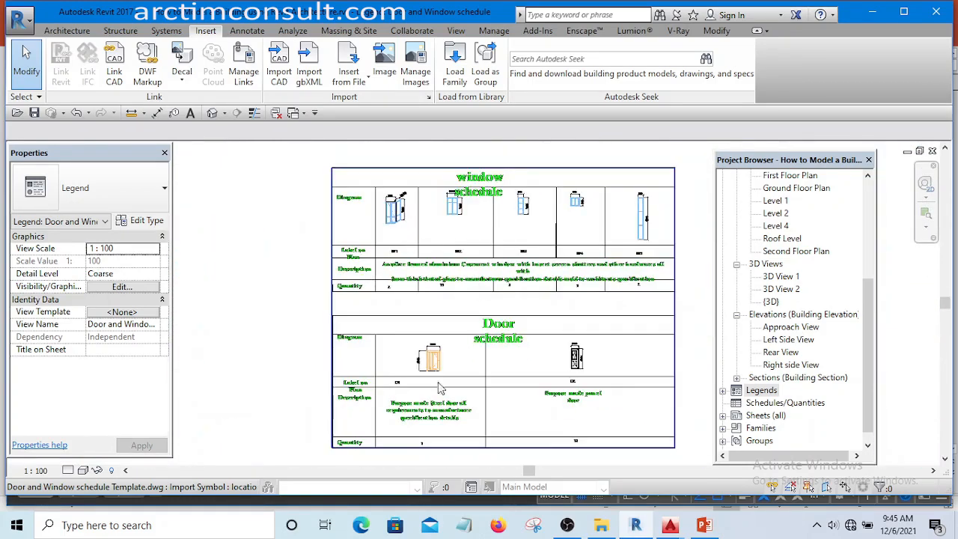
pyautogui.scroll(6, 424, 419)
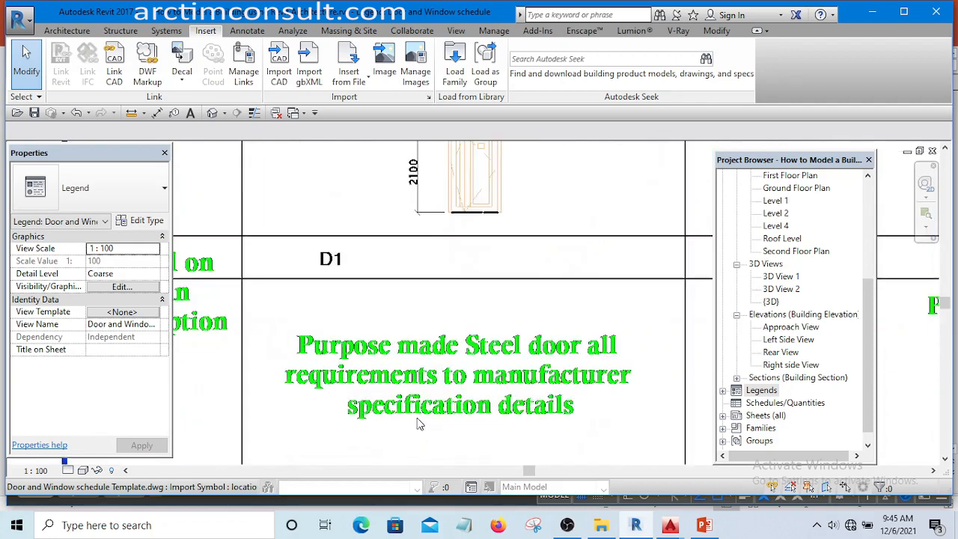
pyautogui.scroll(-4, 417, 412)
pyautogui.scroll(-5, 416, 413)
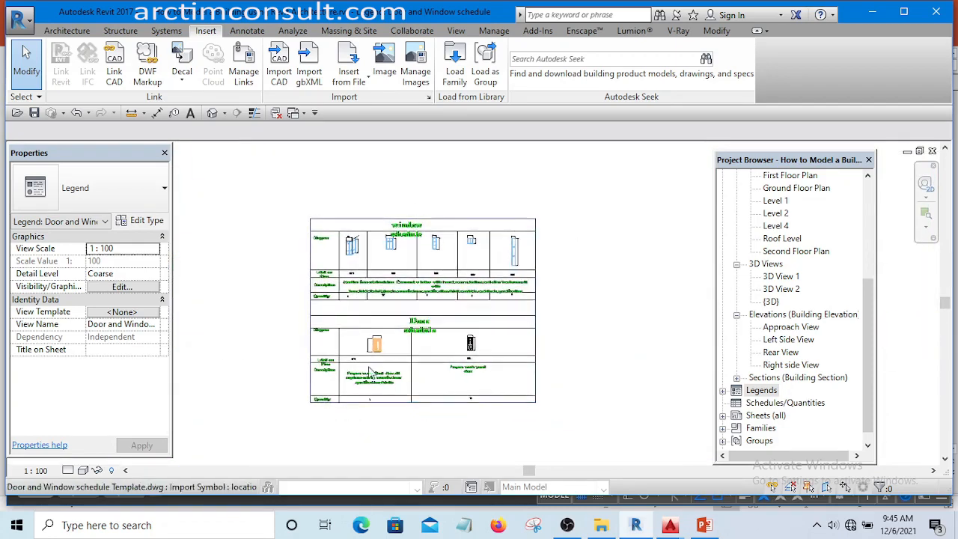
pyautogui.click(374, 383)
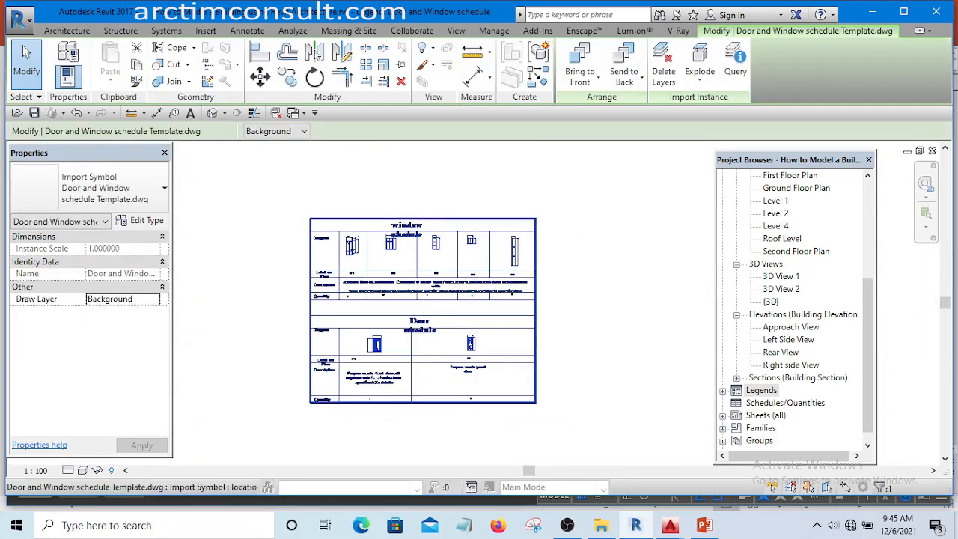
pyautogui.click(700, 82)
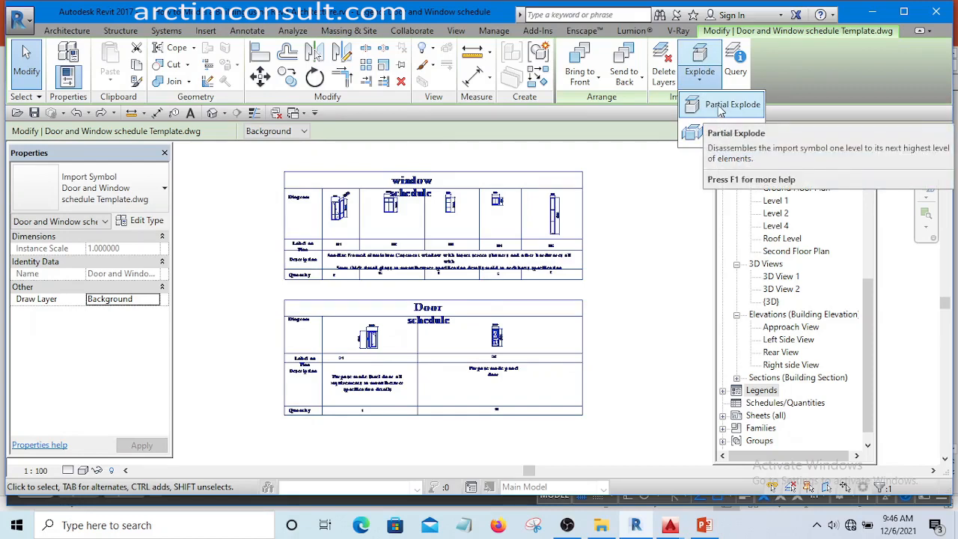
pyautogui.click(720, 105)
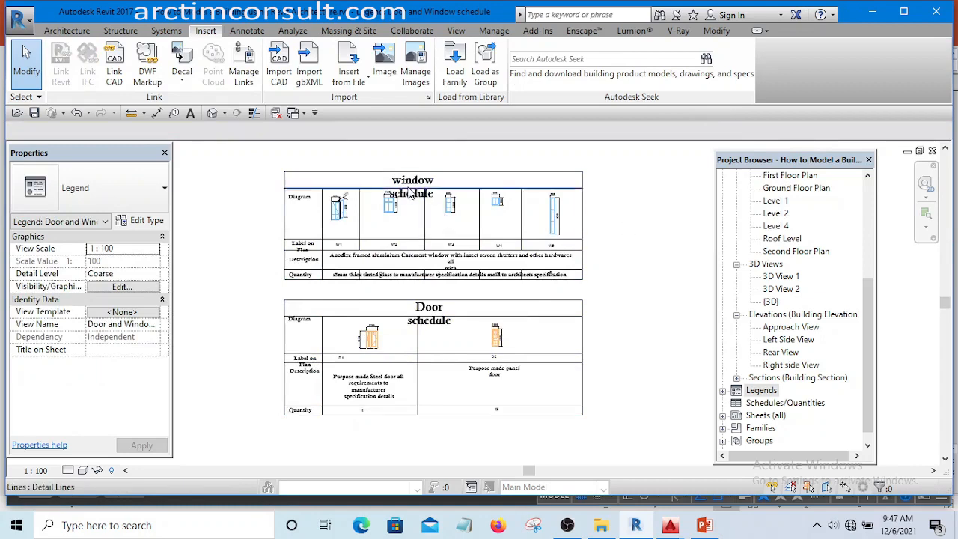
# Widen the "window schedule" title's text box and remove its line break to put the title on one line.
pyautogui.scroll(3, 442, 182)
pyautogui.scroll(1, 440, 179)
pyautogui.click(441, 180)
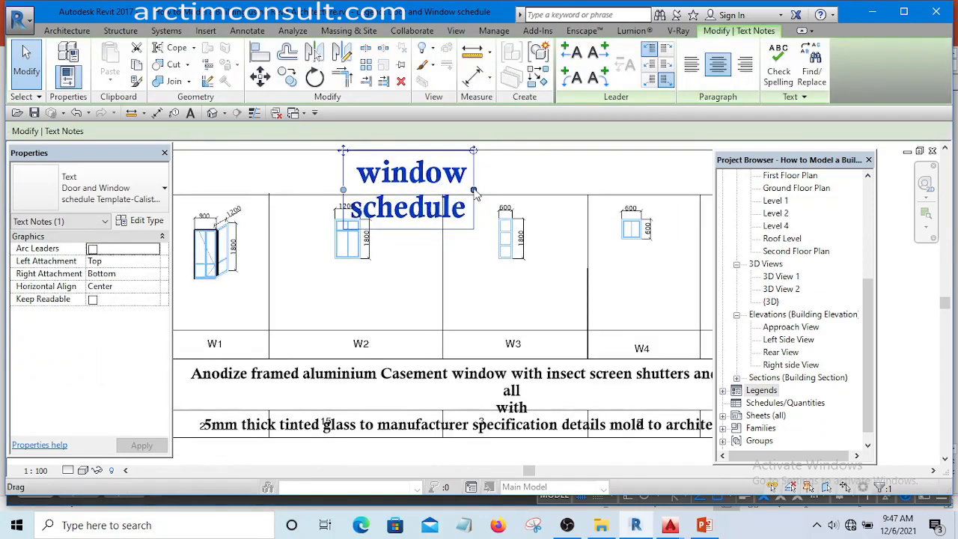
pyautogui.moveTo(474, 190); pyautogui.dragTo(598, 184)
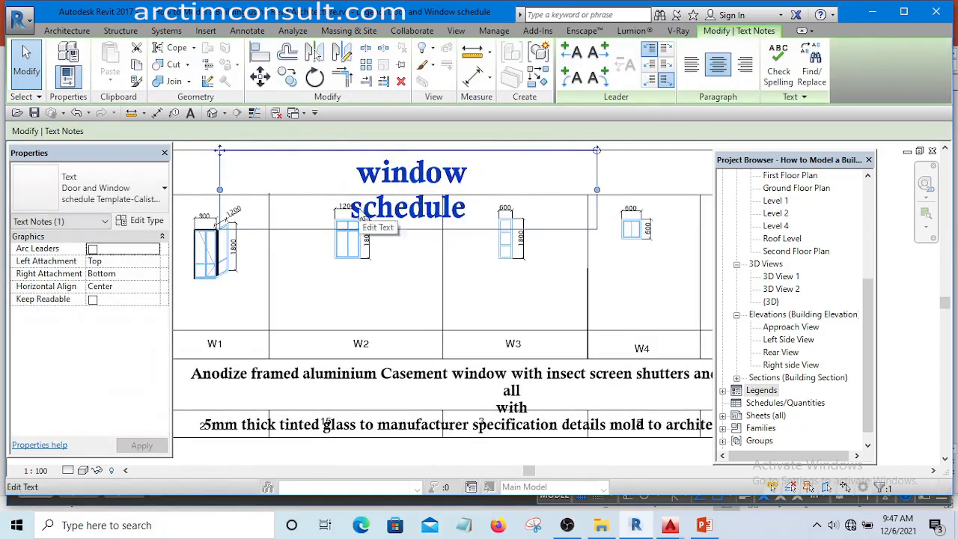
pyautogui.click(353, 211)
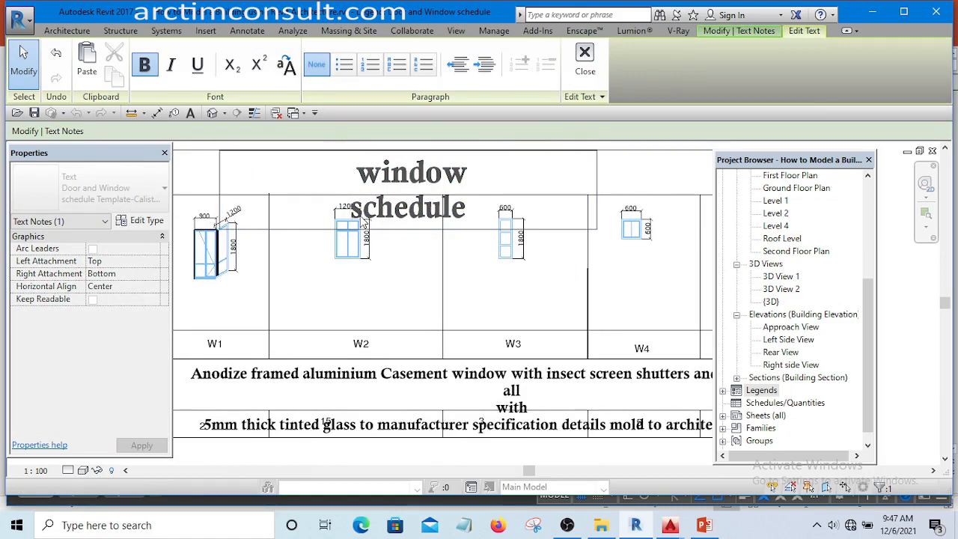
pyautogui.press('BackSpace')
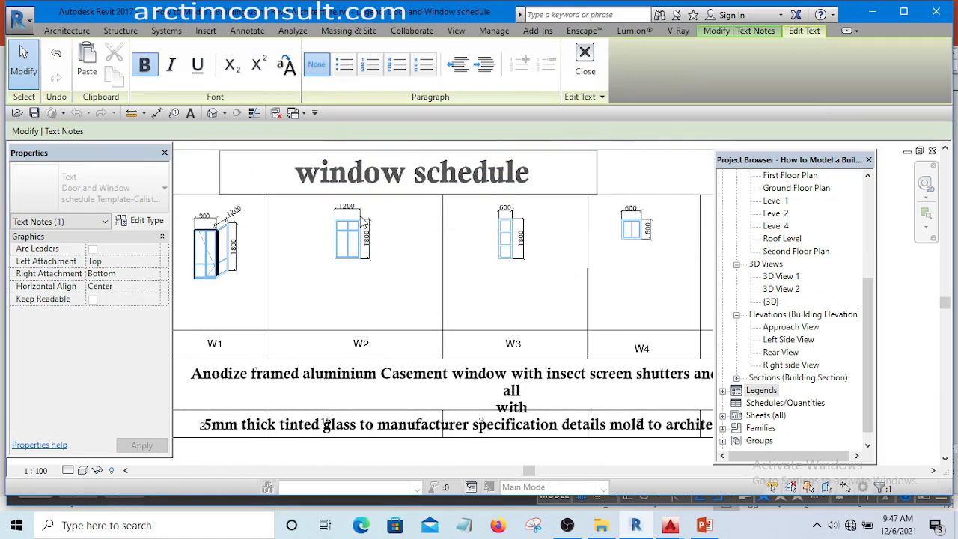
pyautogui.scroll(-5, 364, 224)
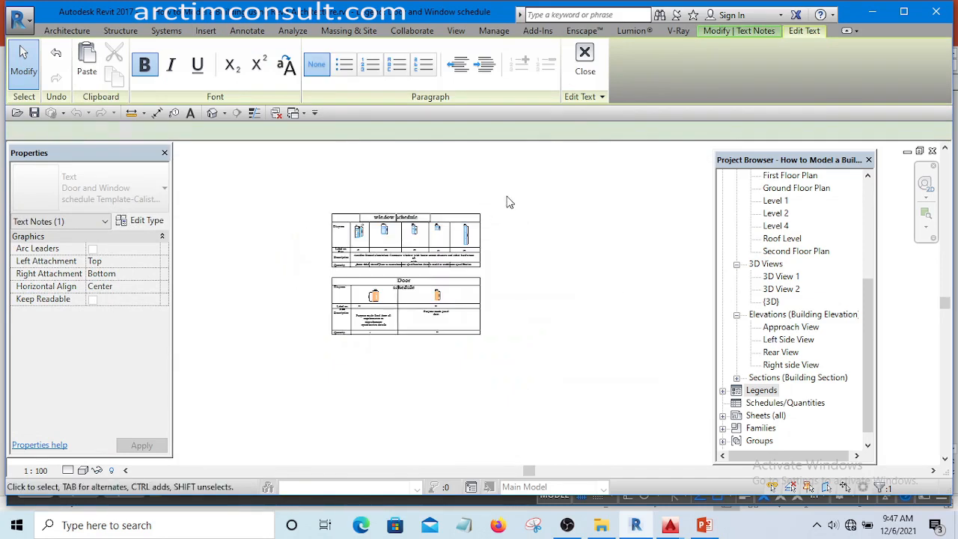
# Widen the "Door schedule" title's text box and join its two words on one line, separated by a space.
pyautogui.click(373, 297)
pyautogui.scroll(5, 373, 297)
pyautogui.click(423, 256)
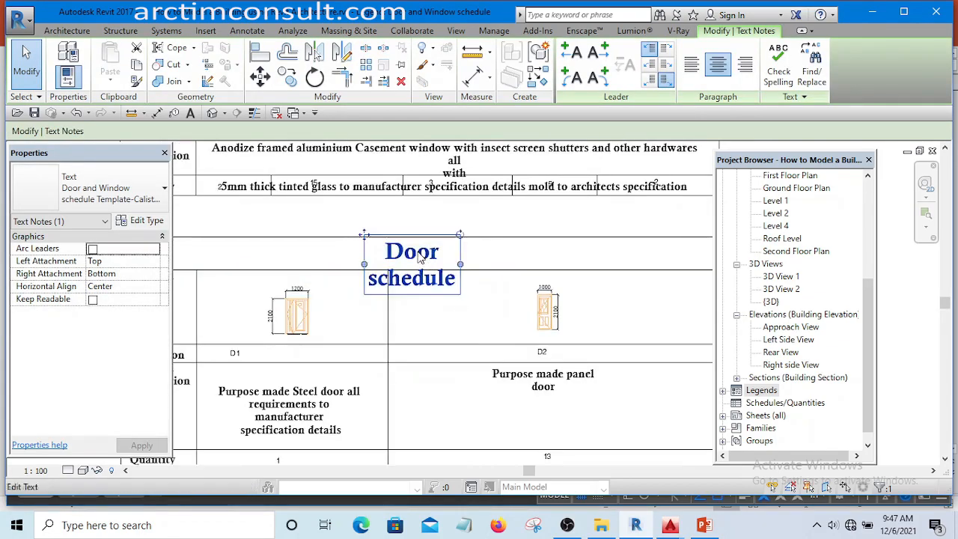
pyautogui.scroll(-5, 494, 268)
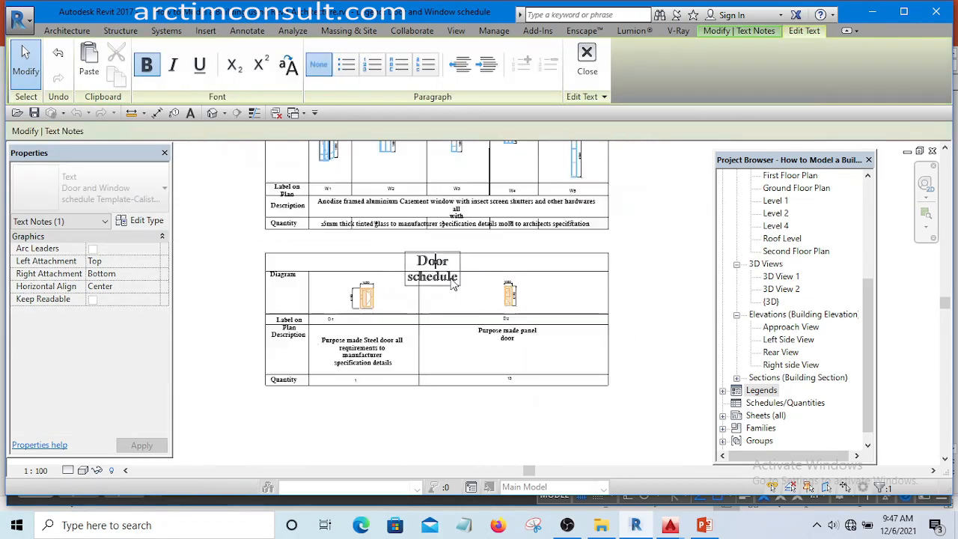
pyautogui.click(441, 271)
pyautogui.scroll(4, 431, 275)
pyautogui.scroll(2, 431, 276)
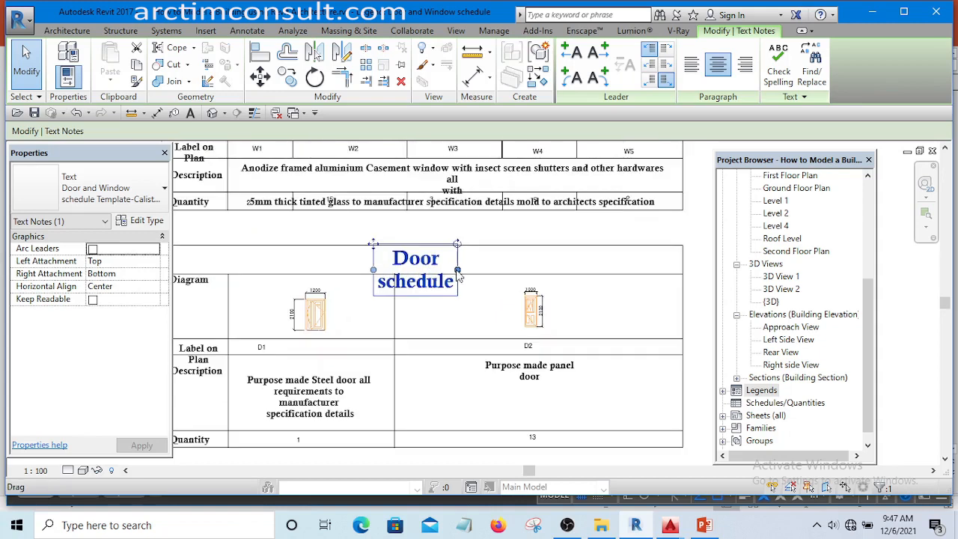
pyautogui.moveTo(454, 270); pyautogui.dragTo(573, 271)
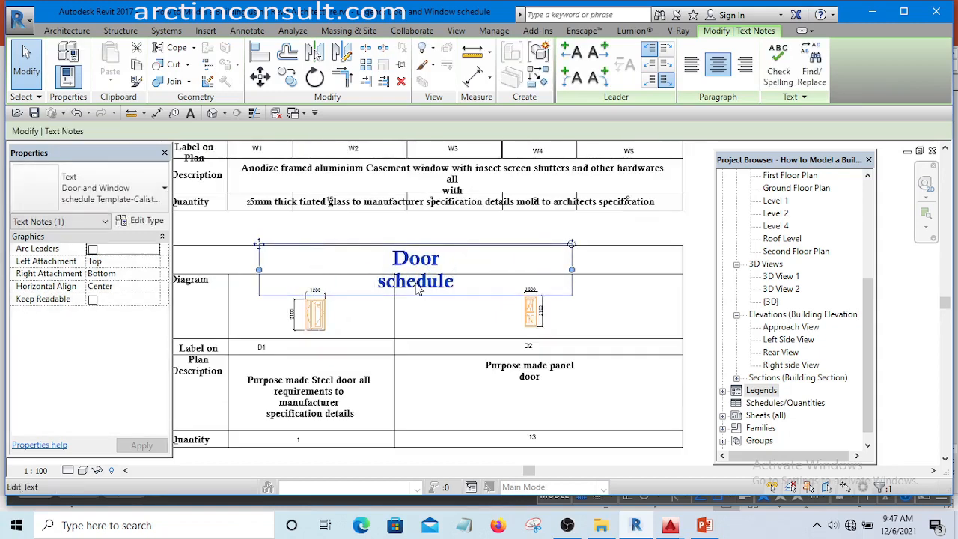
pyautogui.click(382, 288)
pyautogui.press('BackSpace')
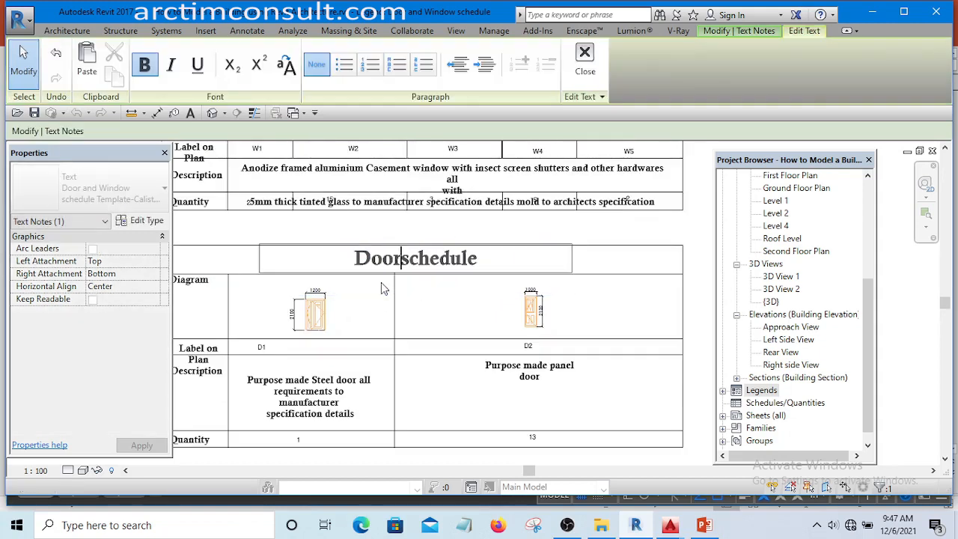
pyautogui.scroll(-3, 381, 282)
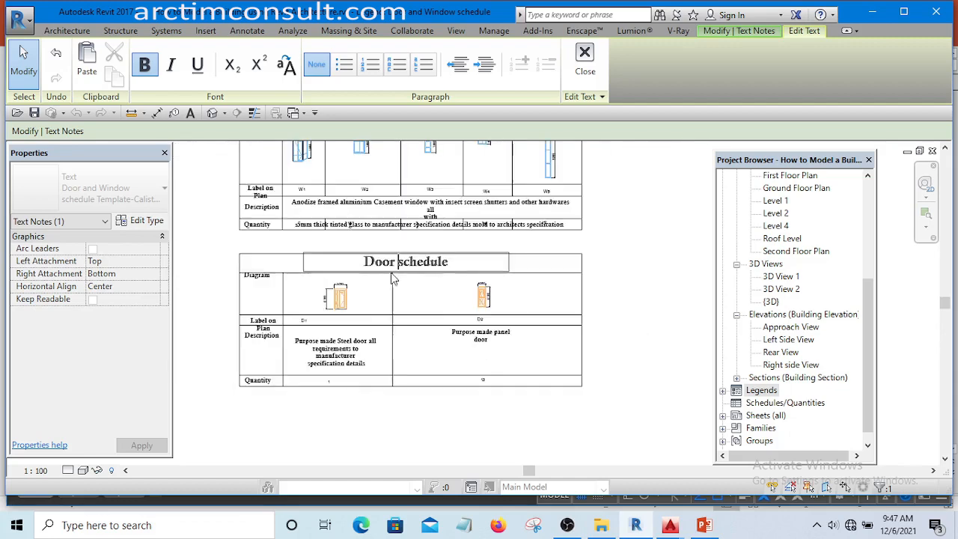
pyautogui.click(577, 232)
# Set the text size of the window description note's text type to 3 mm.
pyautogui.scroll(2, 430, 258)
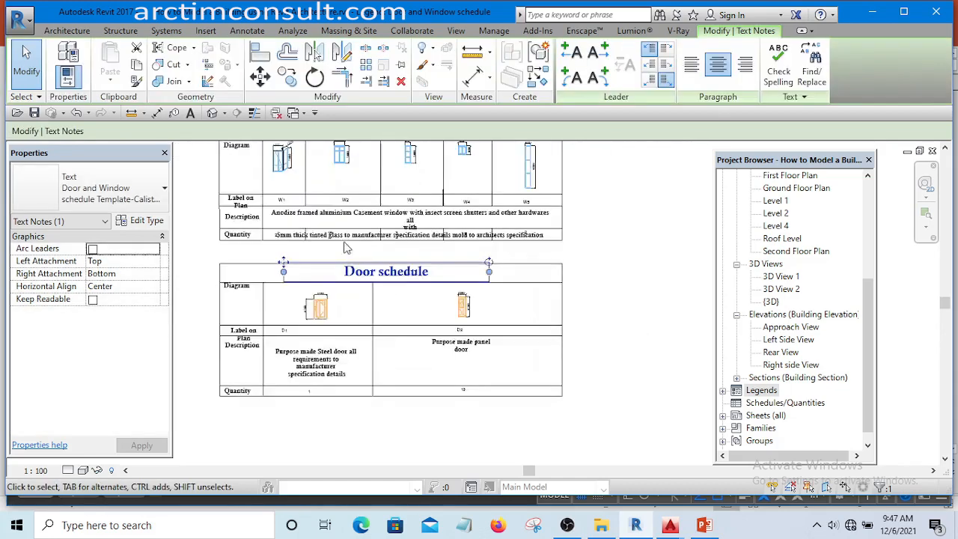
pyautogui.scroll(-1, 430, 254)
pyautogui.scroll(1, 432, 239)
pyautogui.scroll(2, 434, 239)
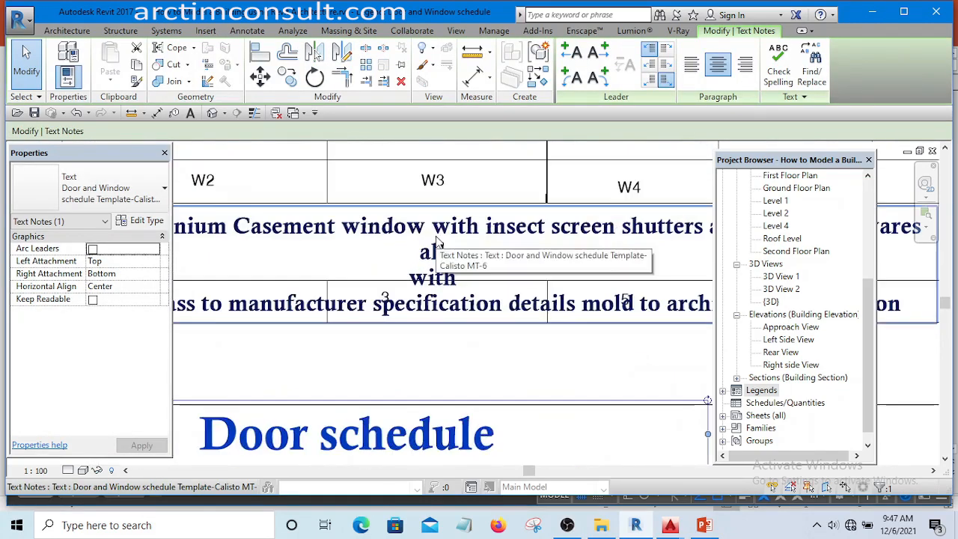
pyautogui.scroll(-3, 438, 238)
pyautogui.scroll(1, 440, 234)
pyautogui.click(441, 235)
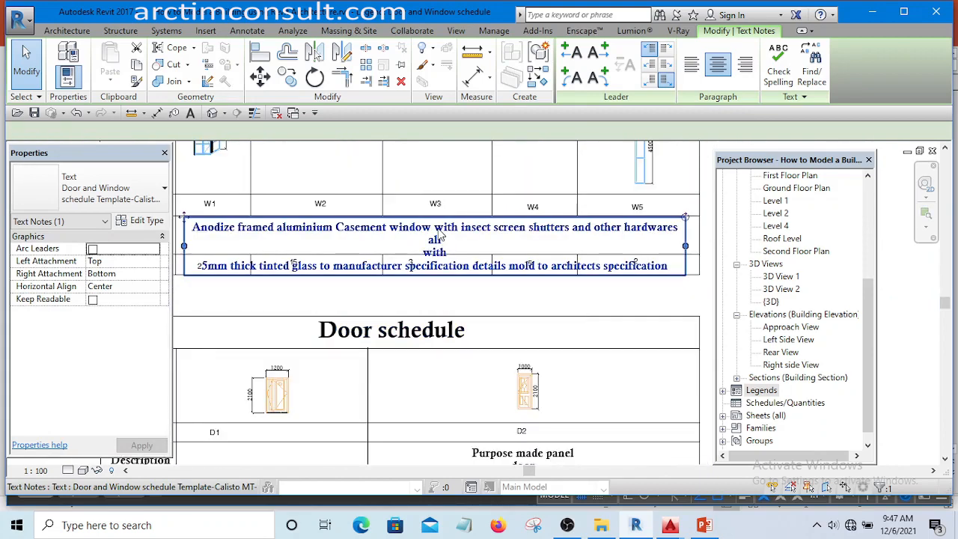
pyautogui.scroll(-2, 457, 238)
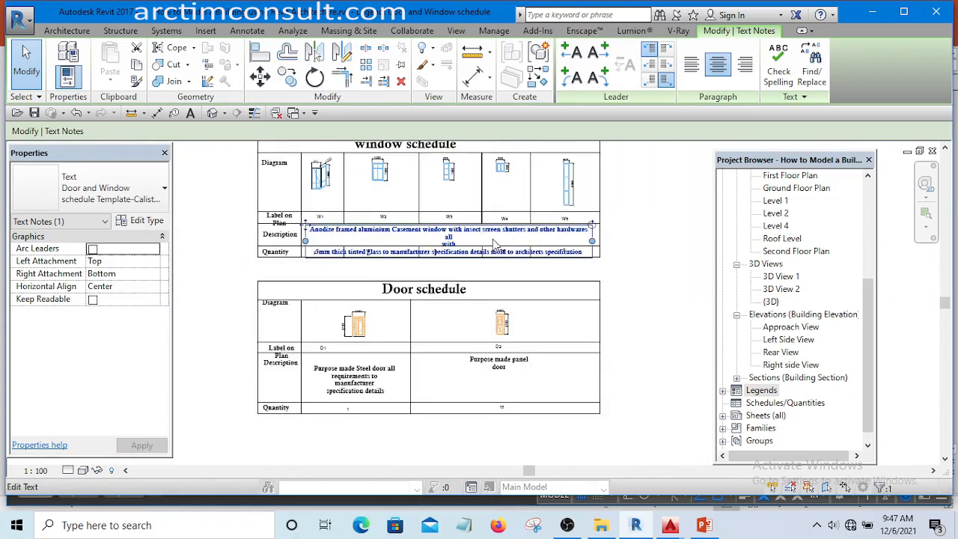
pyautogui.click(141, 223)
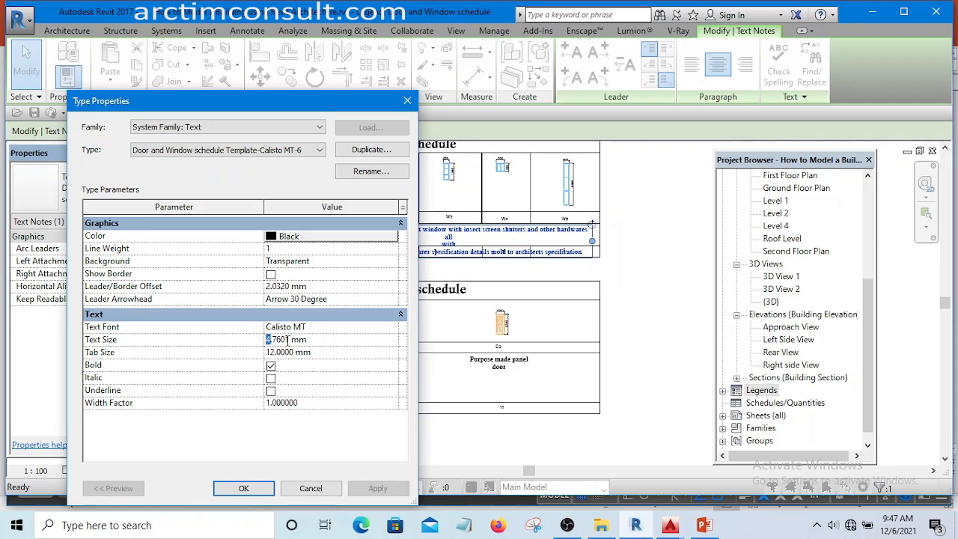
pyautogui.doubleClick(289, 339)
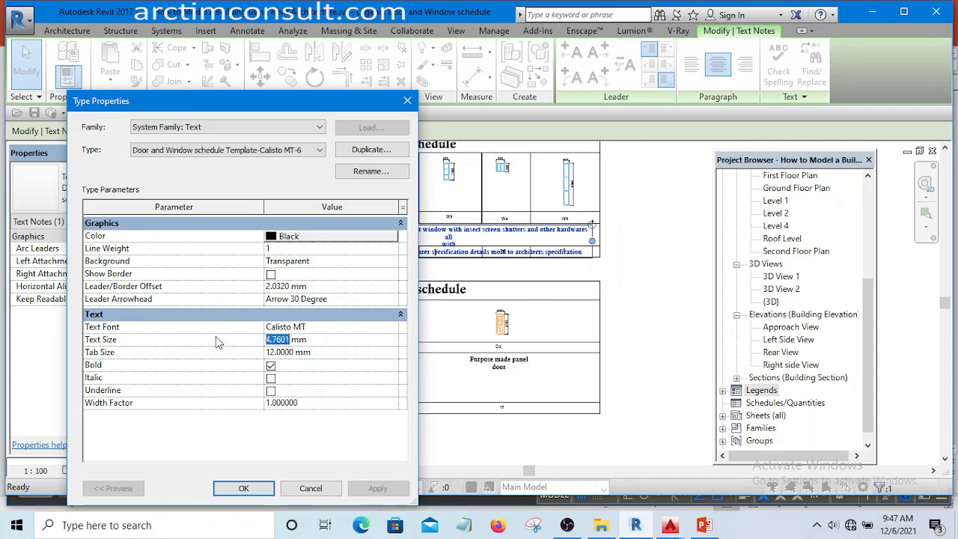
pyautogui.write('3')
pyautogui.click(243, 488)
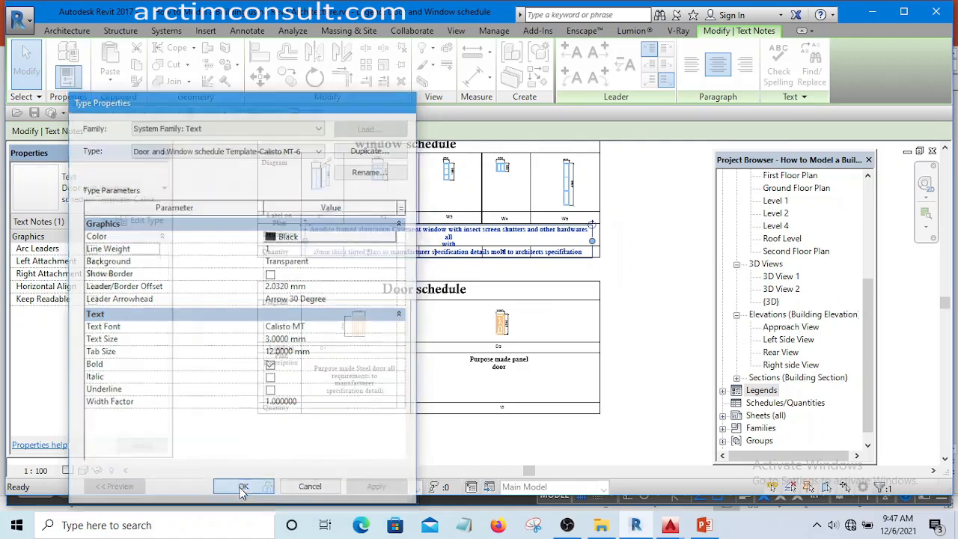
pyautogui.click(639, 267)
# Remove the line break after "with" in the window description so that "5mm thick tinted glass" continues on the same line.
pyautogui.scroll(5, 458, 247)
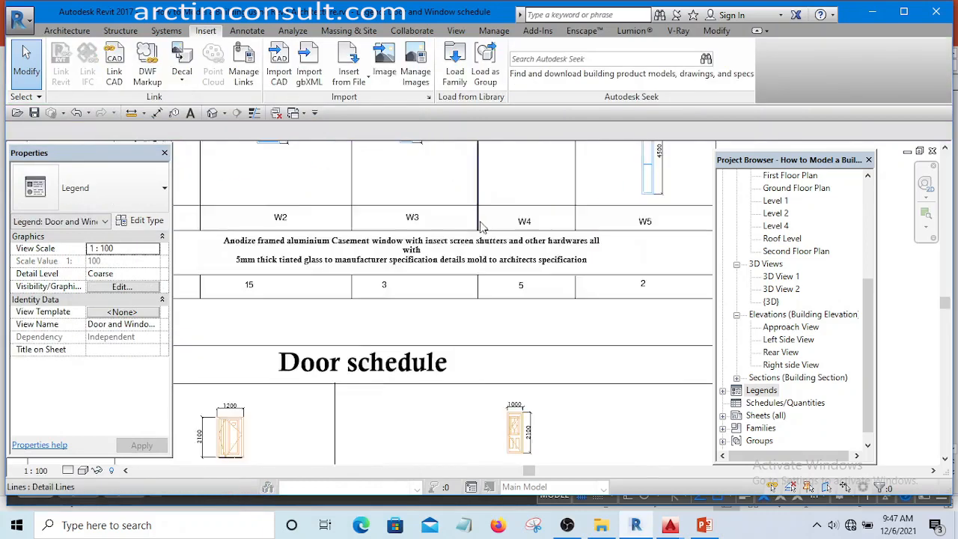
pyautogui.scroll(-3, 431, 282)
pyautogui.scroll(3, 390, 273)
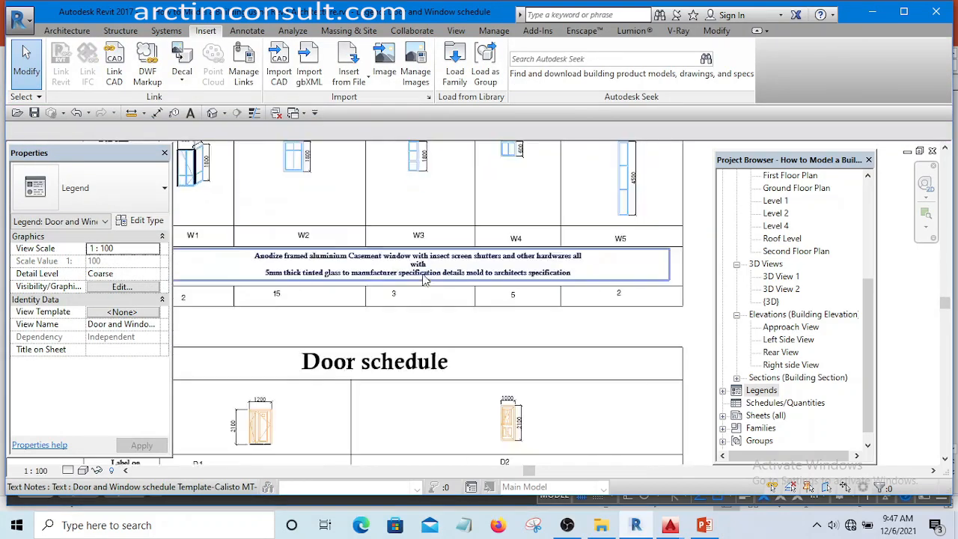
pyautogui.click(388, 273)
pyautogui.click(277, 274)
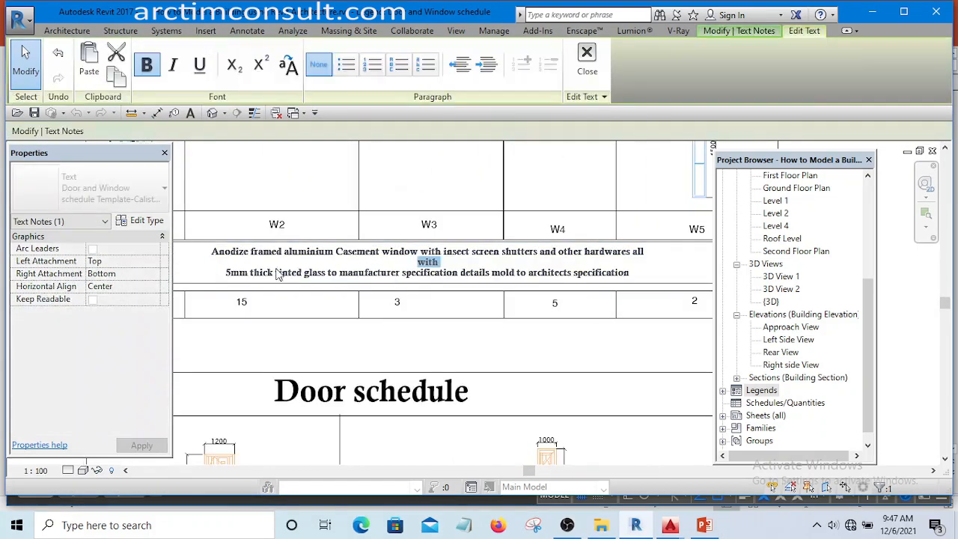
pyautogui.click(229, 276)
pyautogui.press('BackSpace')
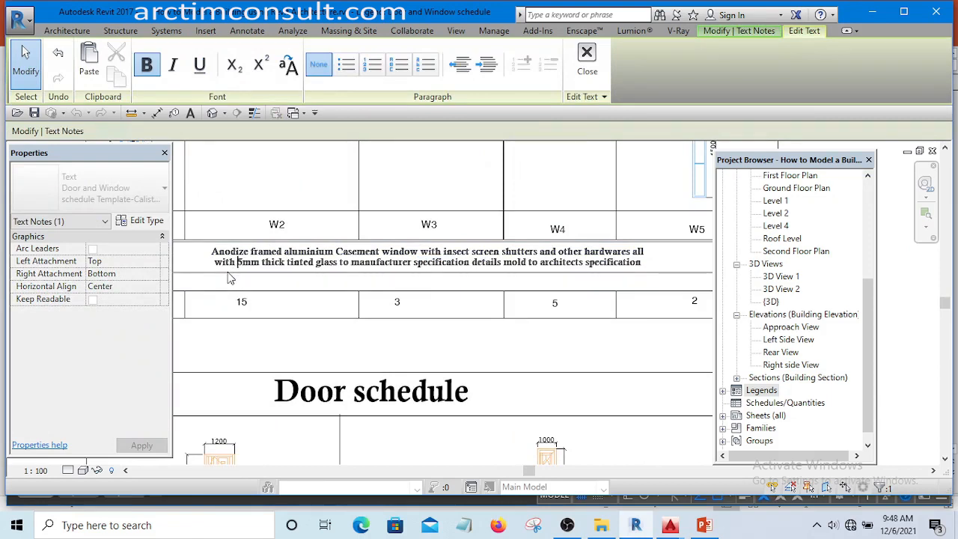
pyautogui.scroll(-3, 230, 278)
pyautogui.click(512, 236)
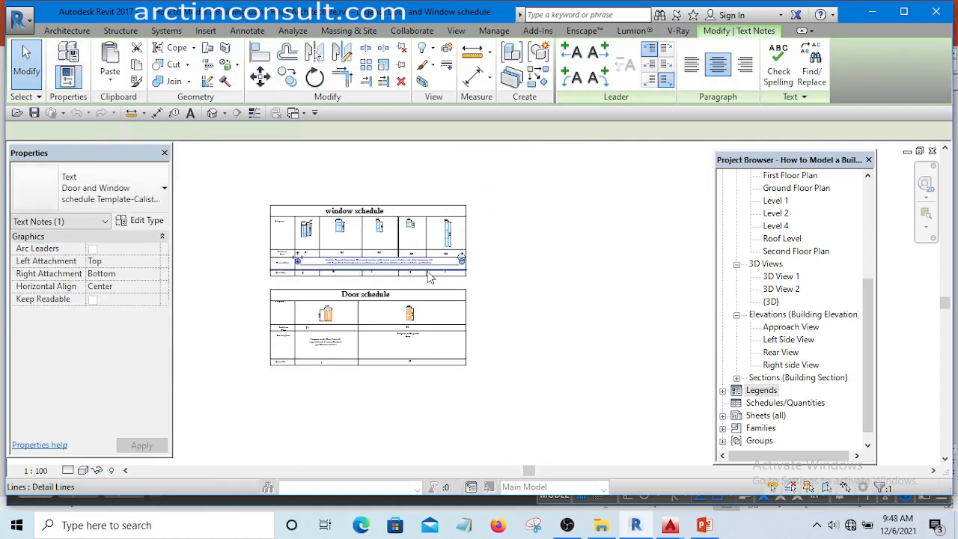
# Move the door schedule's "Label on Plan" text up so that both its lines fit inside their row.
pyautogui.scroll(4, 307, 268)
pyautogui.scroll(-4, 308, 267)
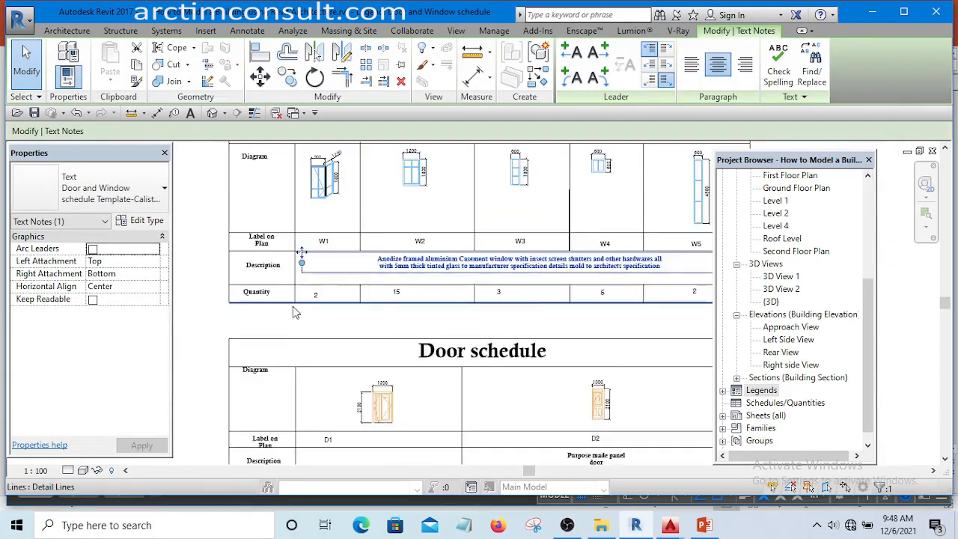
pyautogui.press('Escape')
pyautogui.scroll(5, 358, 352)
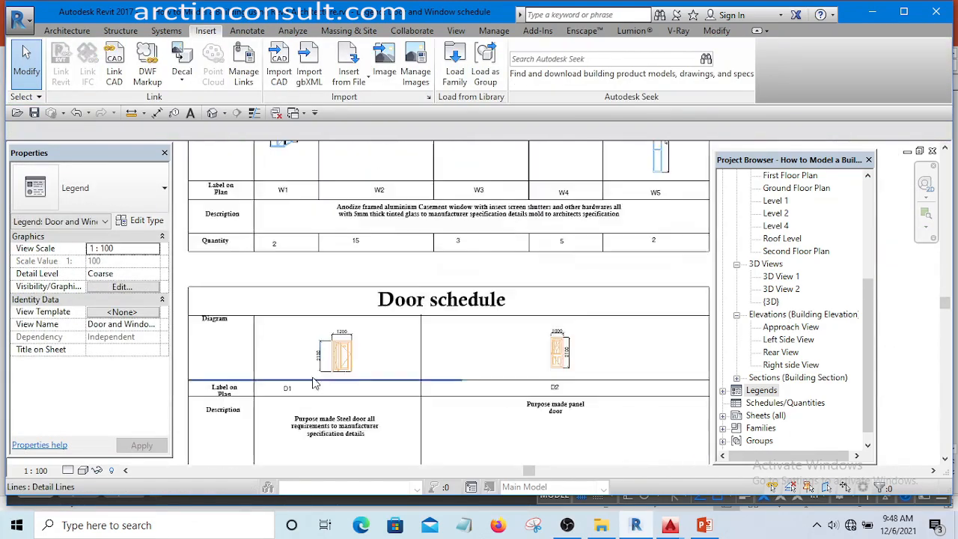
pyautogui.scroll(-4, 341, 366)
pyautogui.scroll(2, 329, 375)
pyautogui.scroll(4, 330, 374)
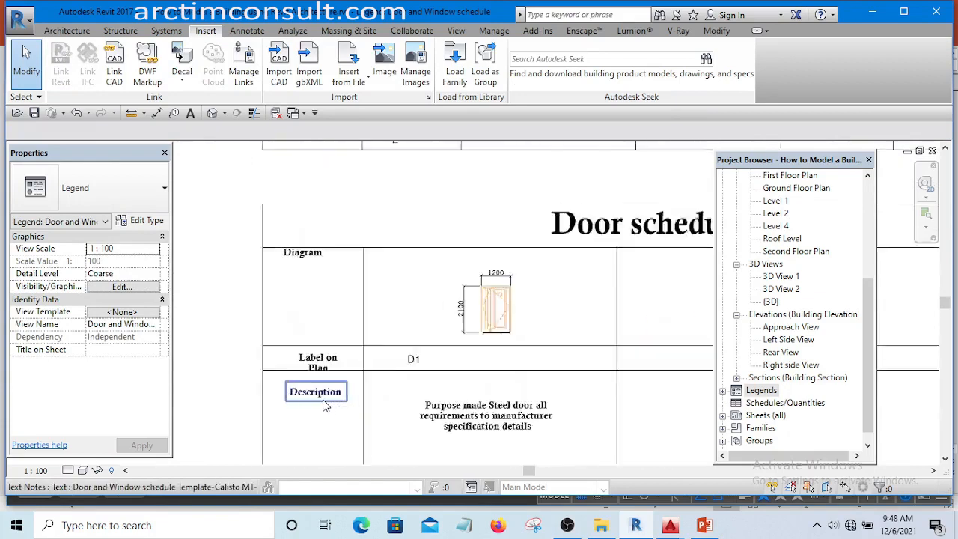
pyautogui.scroll(1, 321, 350)
pyautogui.click(321, 350)
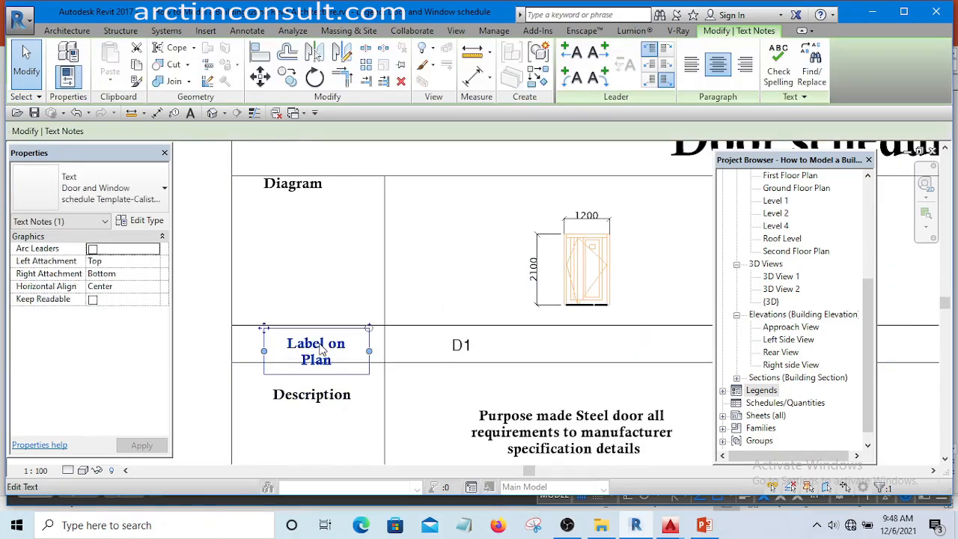
pyautogui.click(222, 297)
pyautogui.moveTo(313, 358)
pyautogui.mouseDown()
pyautogui.moveTo(288, 341)
pyautogui.moveTo(298, 354)
pyautogui.moveTo(326, 350)
pyautogui.mouseUp()
# Move the door schedule's "Description" label down within its row, away from the row line above.
pyautogui.scroll(-3, 298, 354)
pyautogui.scroll(4, 337, 364)
pyautogui.click(340, 335)
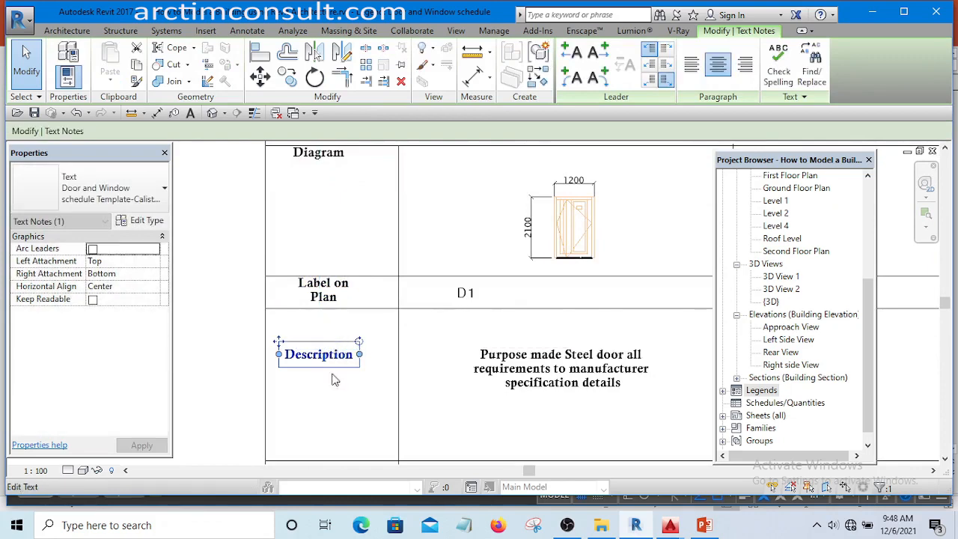
pyautogui.click(235, 282)
pyautogui.scroll(-3, 350, 355)
pyautogui.scroll(2, 338, 368)
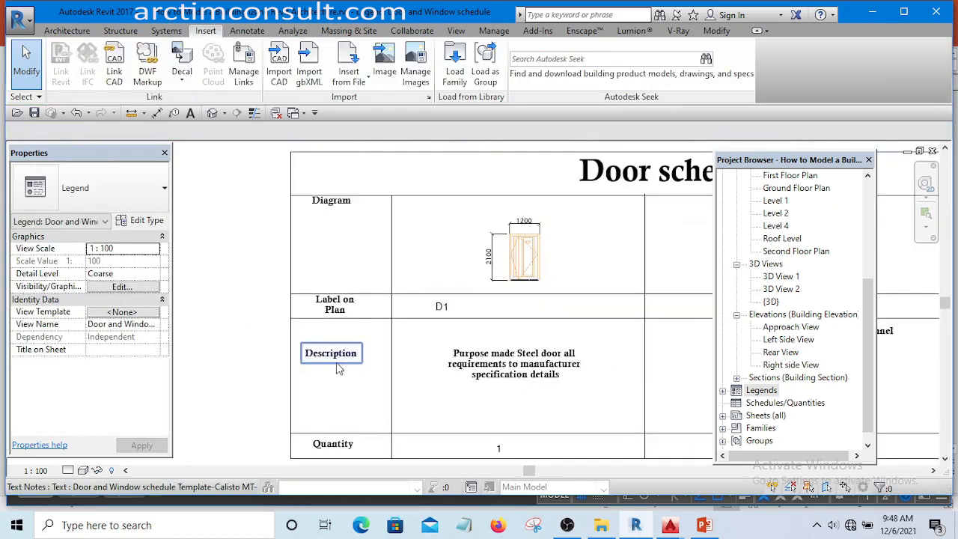
# Move the door schedule's "Diagram" label down within its row, away from the row line above, and check its text type's properties.
pyautogui.click(334, 352)
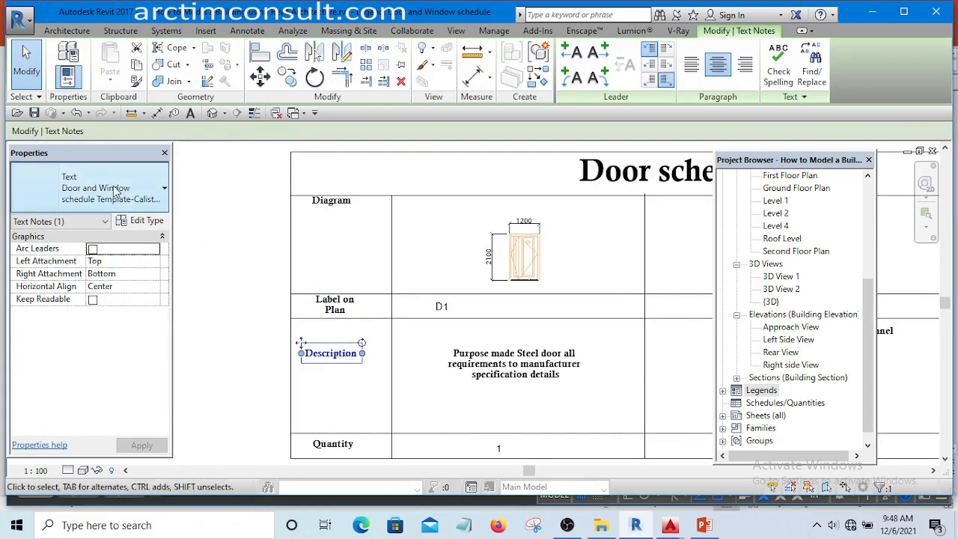
pyautogui.click(247, 282)
pyautogui.click(336, 202)
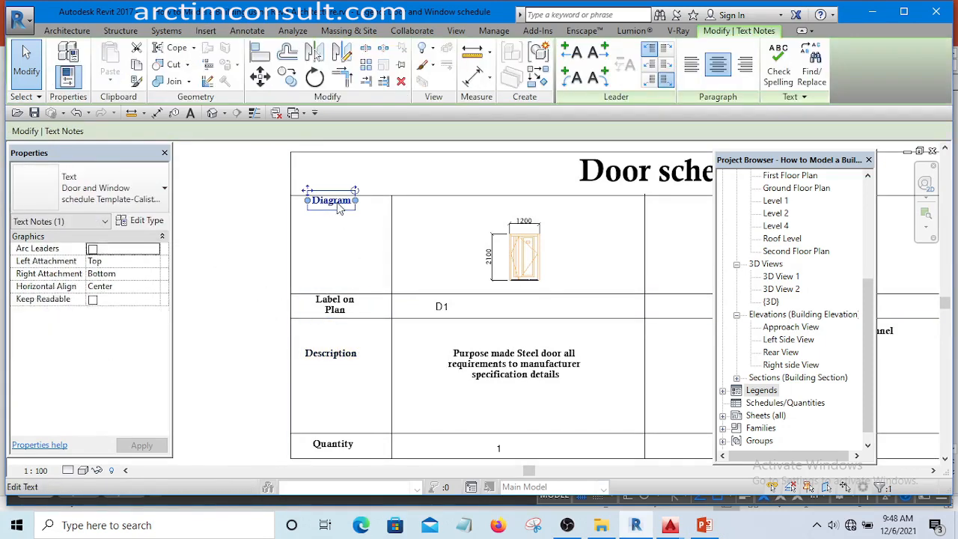
pyautogui.click(239, 245)
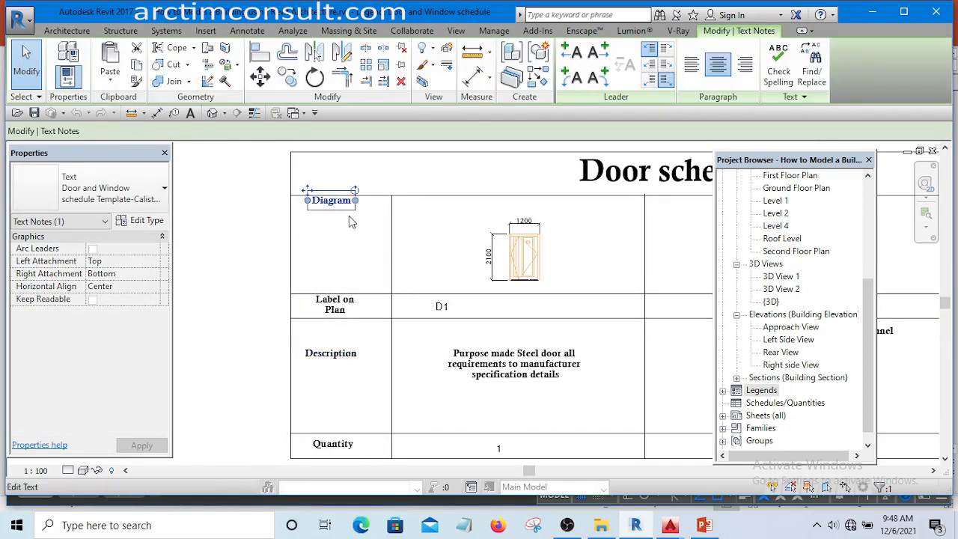
pyautogui.click(245, 229)
pyautogui.moveTo(318, 207); pyautogui.dragTo(321, 218)
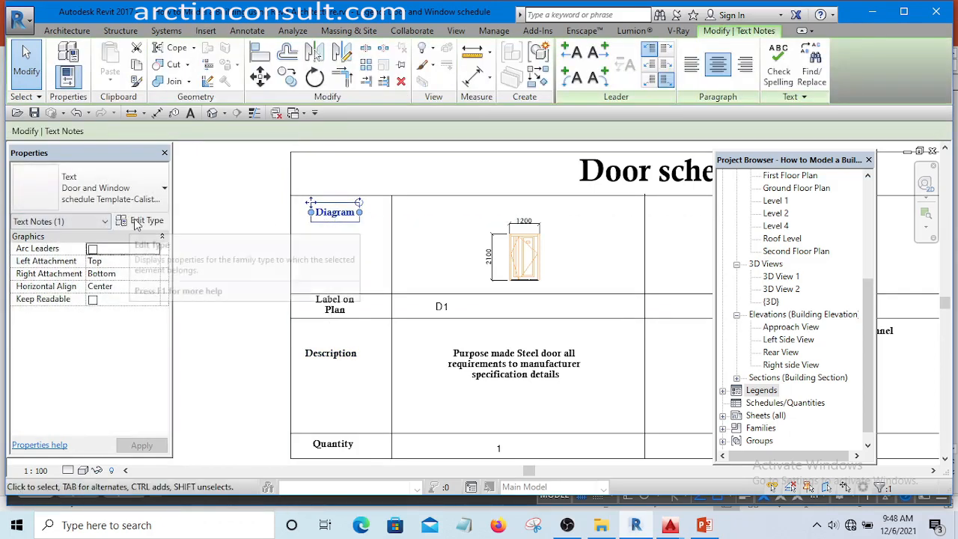
pyautogui.click(128, 221)
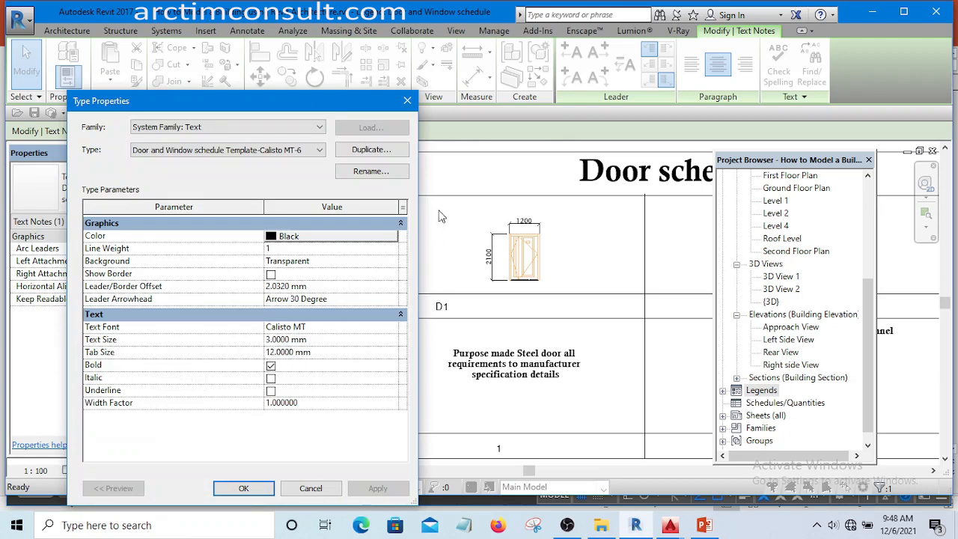
pyautogui.click(407, 100)
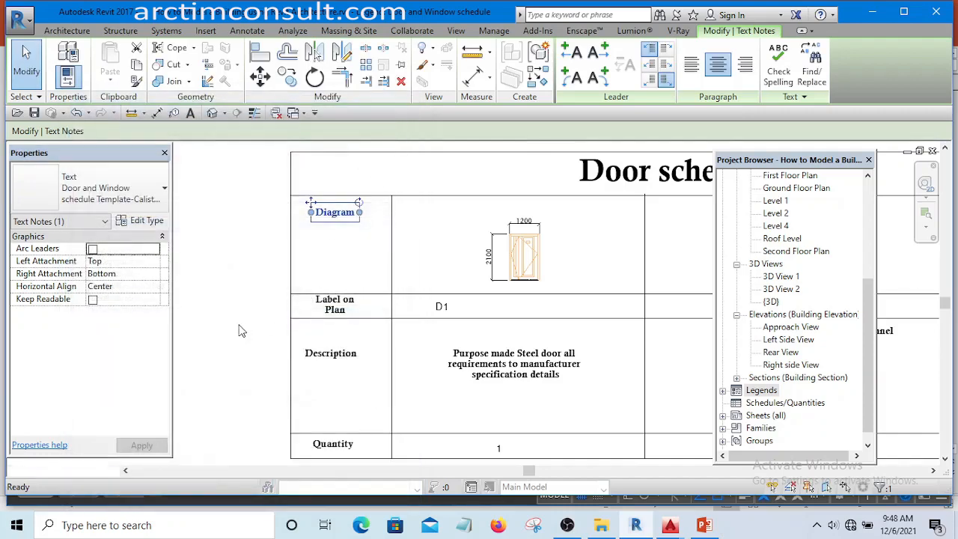
pyautogui.click(241, 332)
# Duplicate the text type of the window schedule's "Diagram" label under the name "Schedule label".
pyautogui.scroll(-2, 241, 332)
pyautogui.scroll(-3, 241, 332)
pyautogui.moveTo(517, 288); pyautogui.dragTo(519, 379, button='middle')
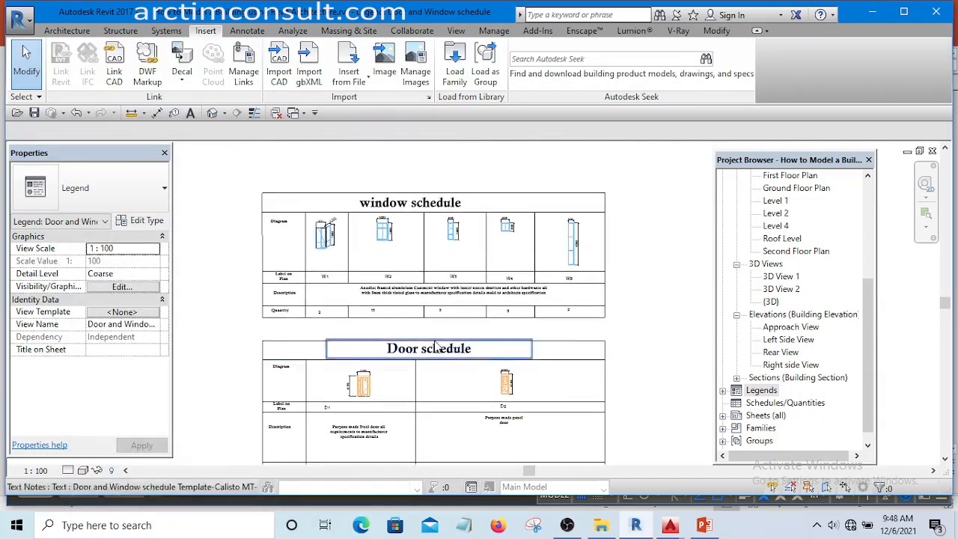
pyautogui.scroll(2, 414, 301)
pyautogui.scroll(1, 414, 301)
pyautogui.scroll(-3, 404, 299)
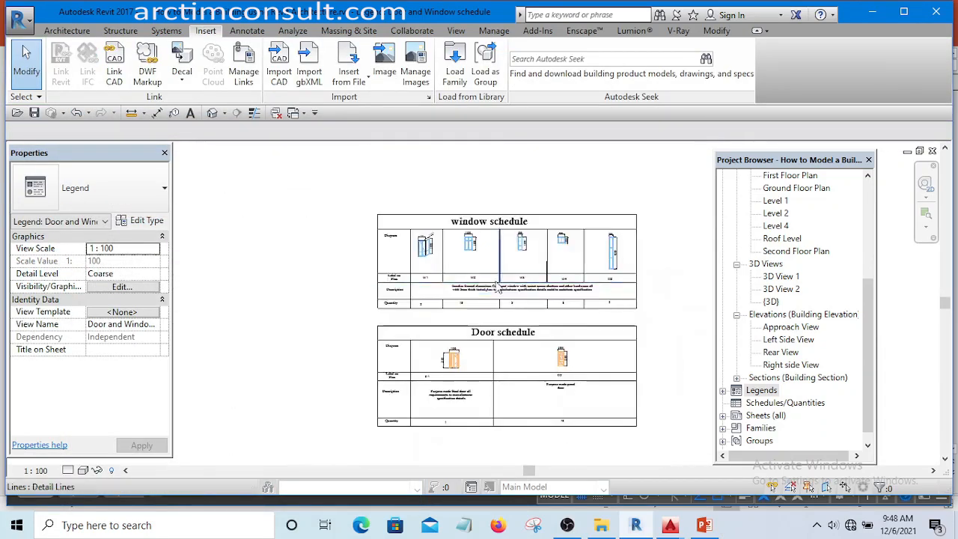
pyautogui.scroll(1, 354, 292)
pyautogui.scroll(2, 355, 292)
pyautogui.scroll(1, 379, 225)
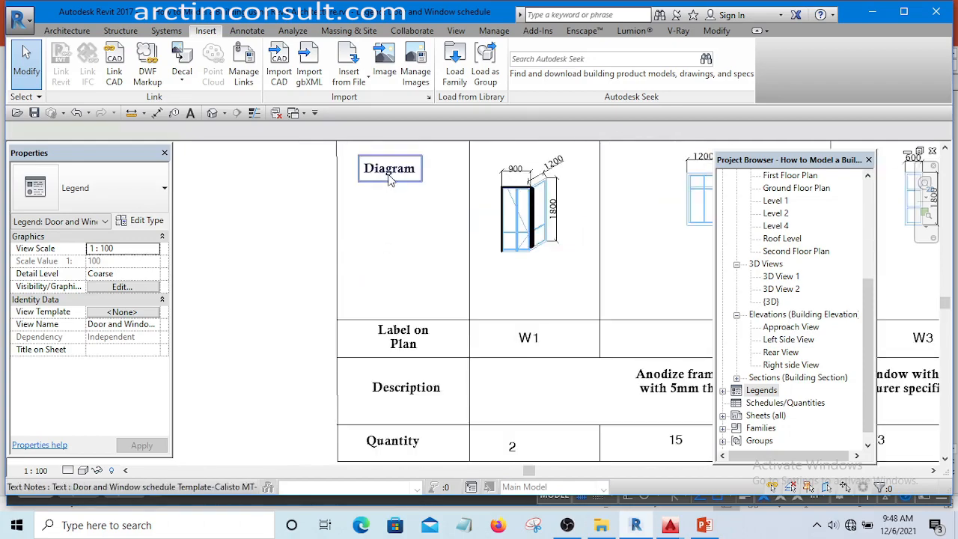
pyautogui.click(384, 183)
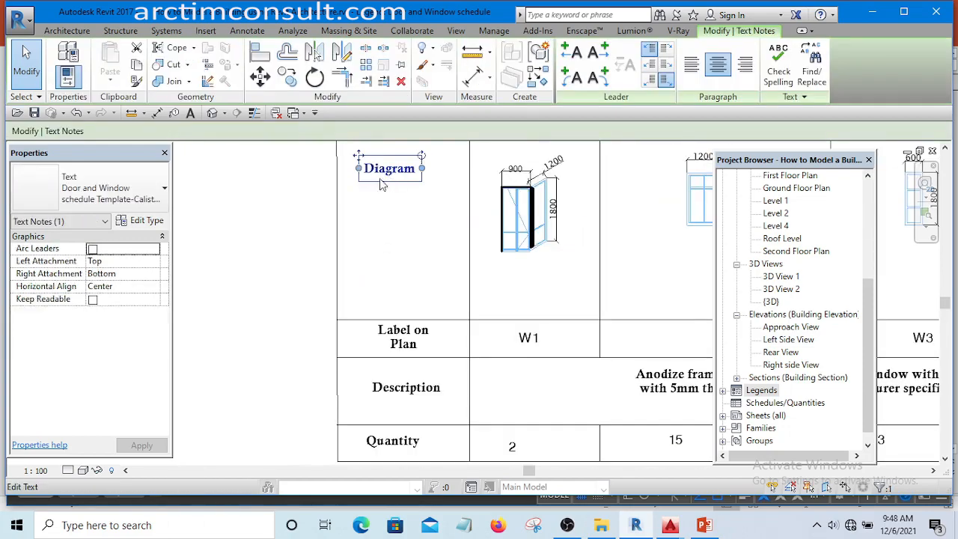
pyautogui.click(142, 222)
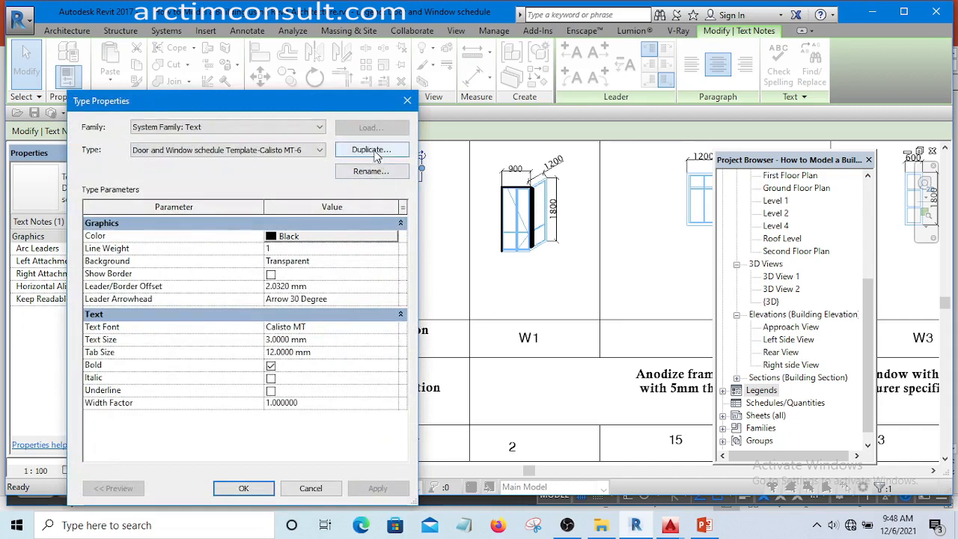
pyautogui.click(376, 155)
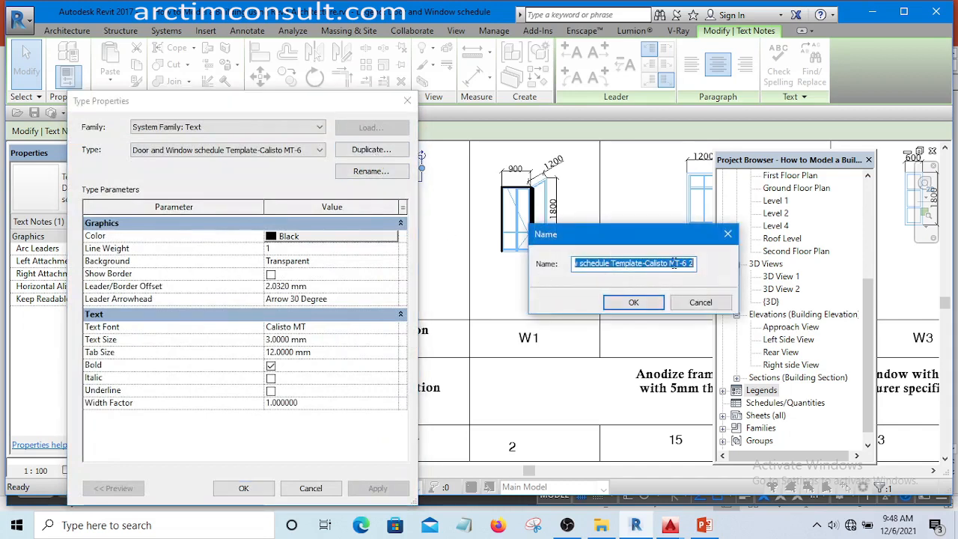
pyautogui.press('BackSpace')
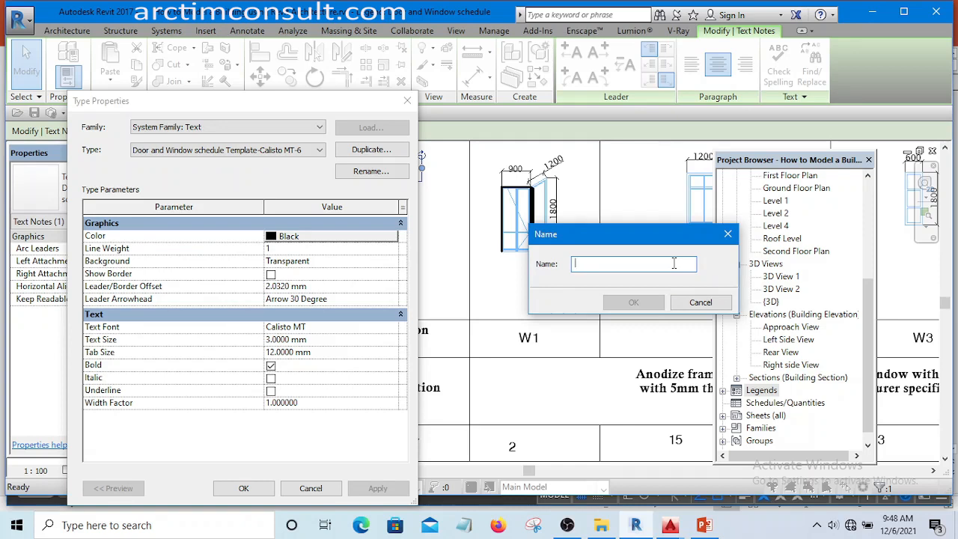
pyautogui.write('Sc')
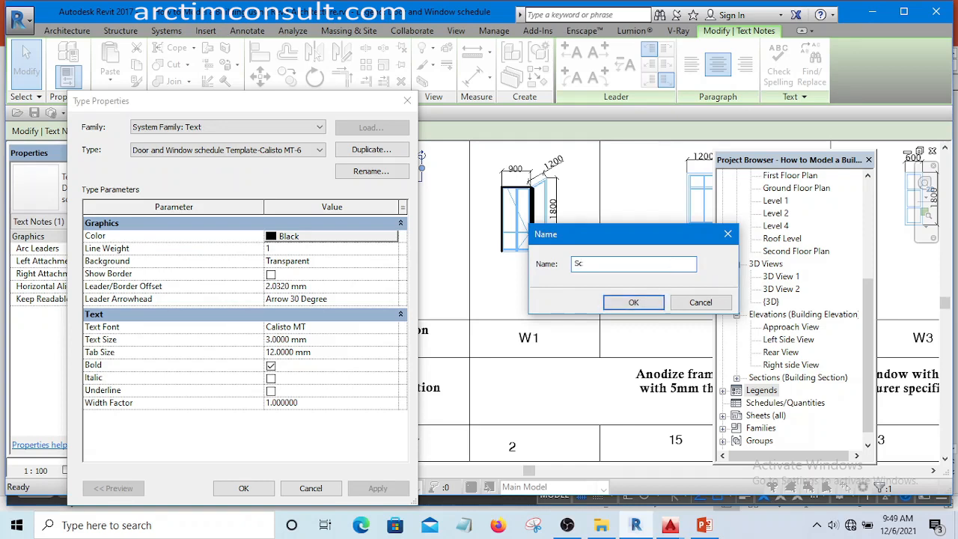
pyautogui.write('hedule label')
pyautogui.click(631, 302)
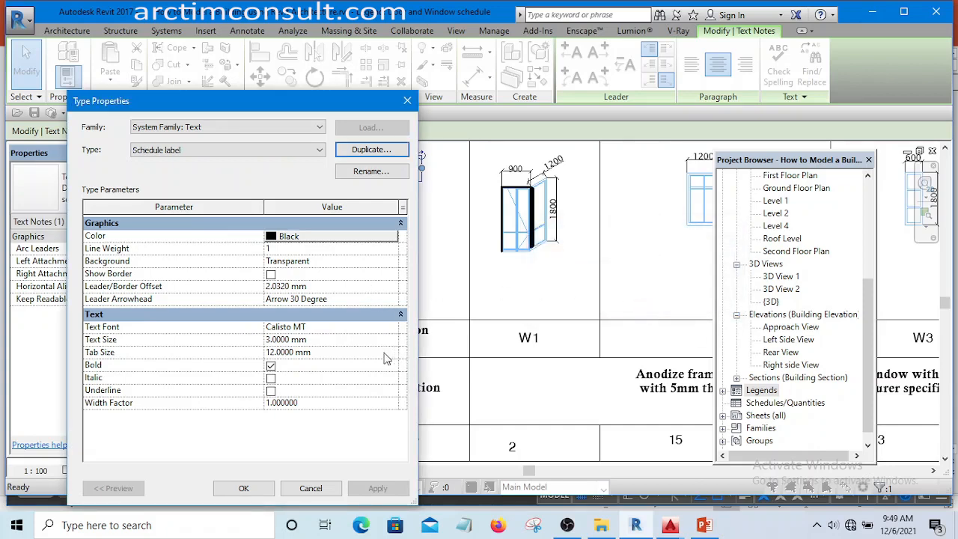
# Increase the Schedule label type's text size slightly and apply it to the window schedule's "Diagram" label.
pyautogui.click(279, 339)
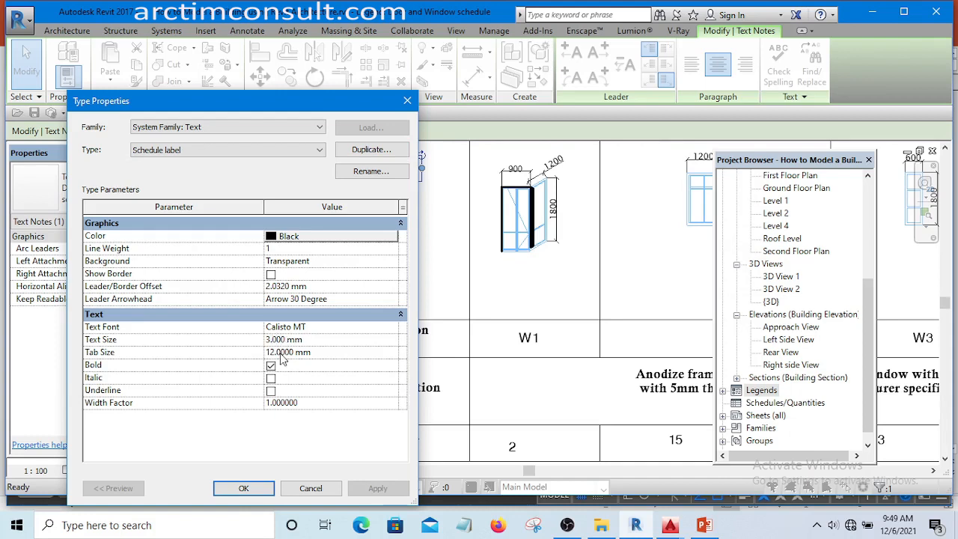
pyautogui.write('5')
pyautogui.click(254, 488)
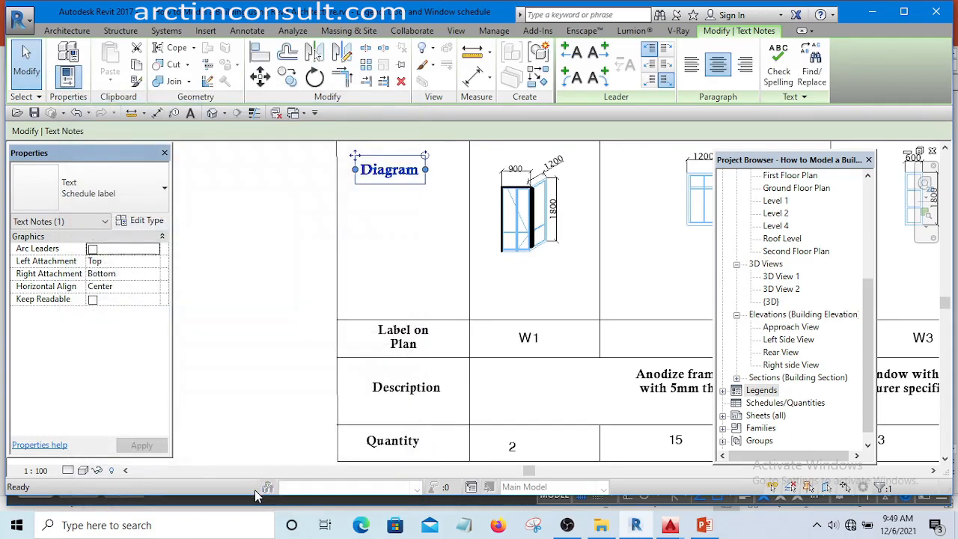
pyautogui.click(309, 271)
# Set the text size of the Schedule label type to 4.5 mm.
pyautogui.scroll(-5, 330, 277)
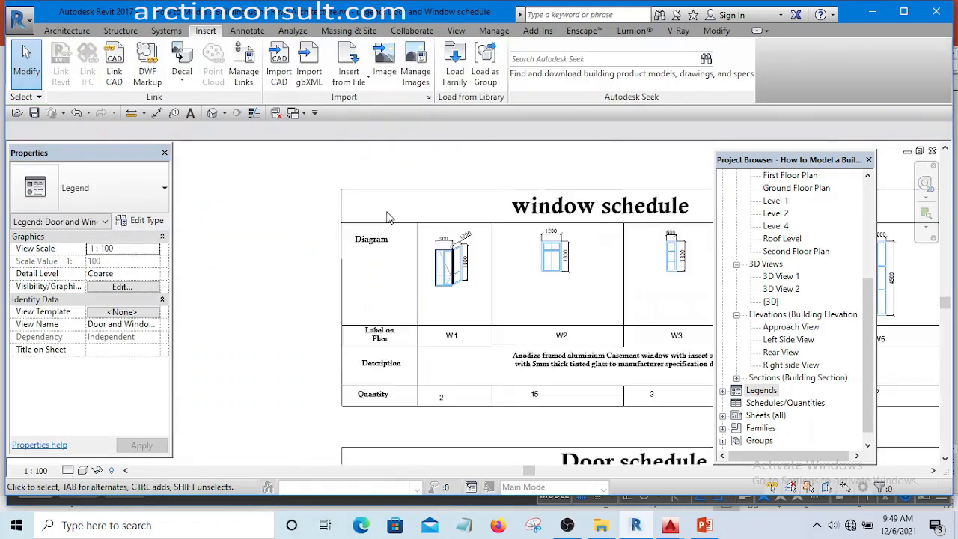
pyautogui.scroll(6, 383, 219)
pyautogui.scroll(3, 380, 258)
pyautogui.click(400, 258)
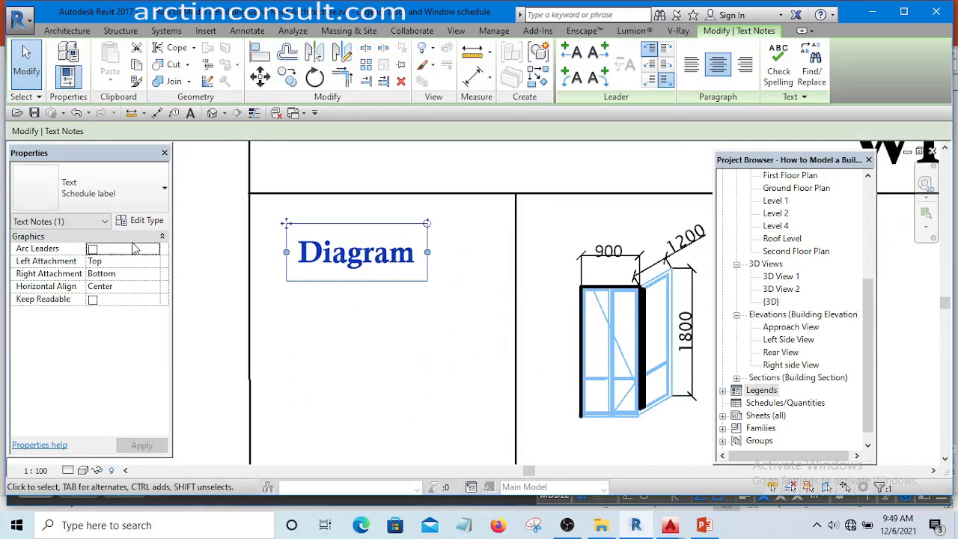
pyautogui.click(143, 221)
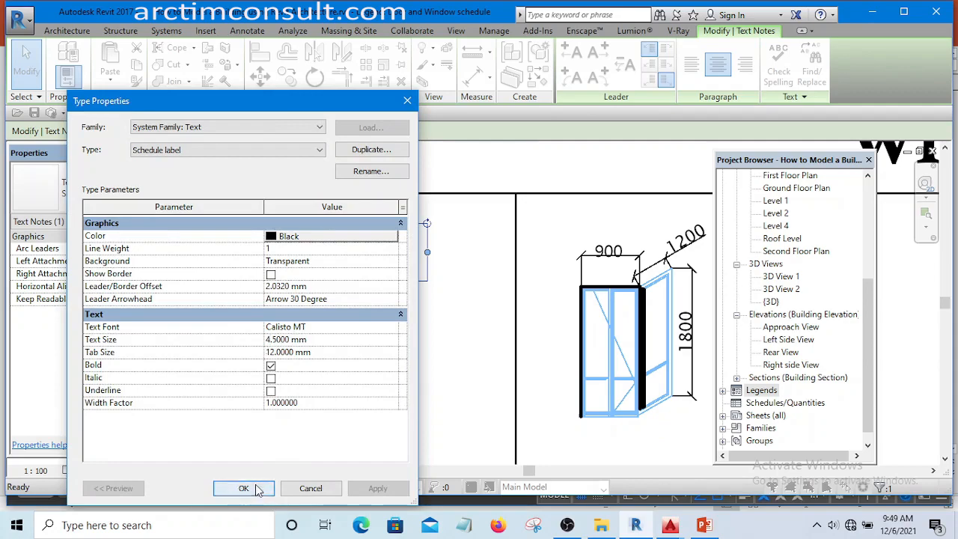
pyautogui.click(252, 488)
pyautogui.scroll(-5, 419, 307)
pyautogui.click(336, 252)
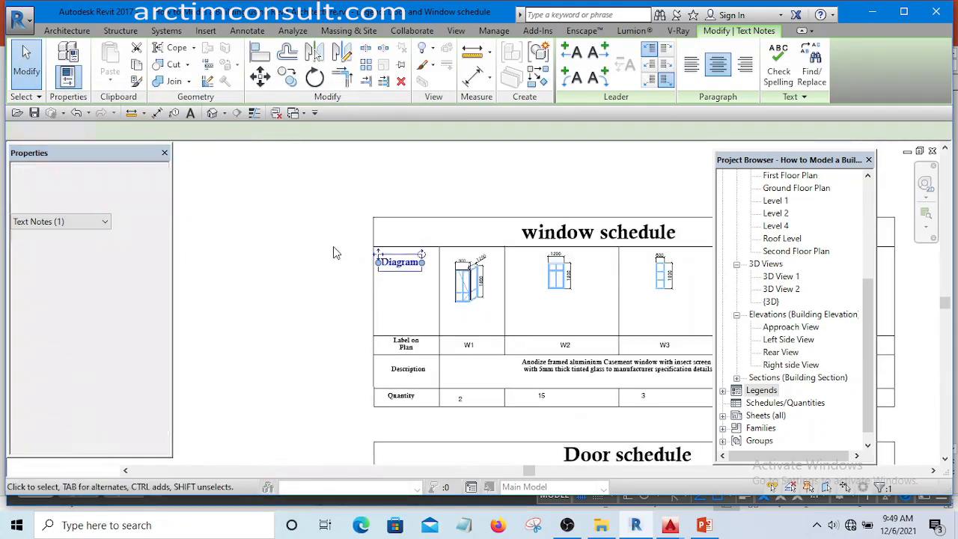
# Assign the Schedule label type to the window schedule's "Label on Plan", "Description" and "Quantity" labels and to all four door schedule row labels.
pyautogui.scroll(2, 415, 283)
pyautogui.scroll(-1, 410, 393)
pyautogui.click(409, 390)
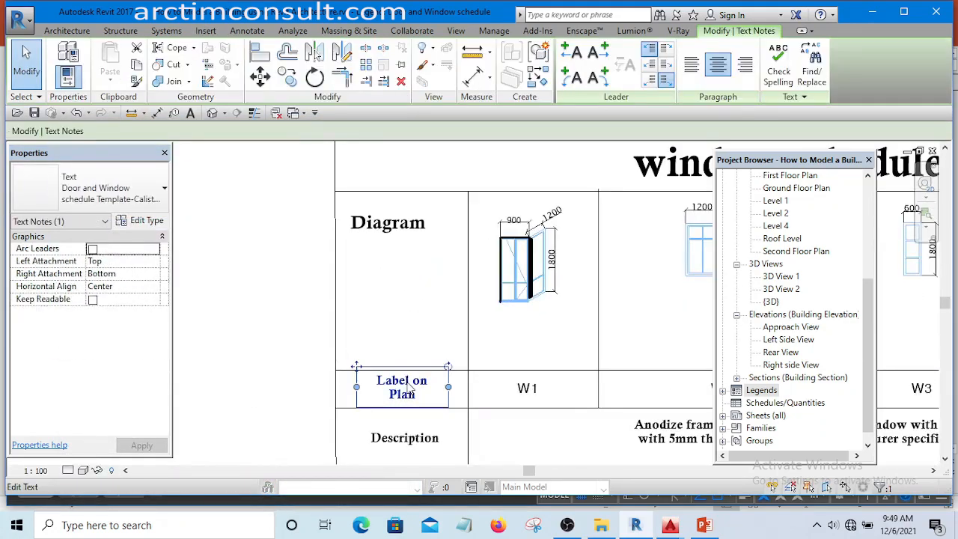
pyautogui.scroll(-2, 410, 390)
pyautogui.scroll(1, 407, 402)
pyautogui.scroll(1, 409, 385)
pyautogui.keyDown('ctrl'); pyautogui.click(410, 384); pyautogui.keyUp('ctrl')
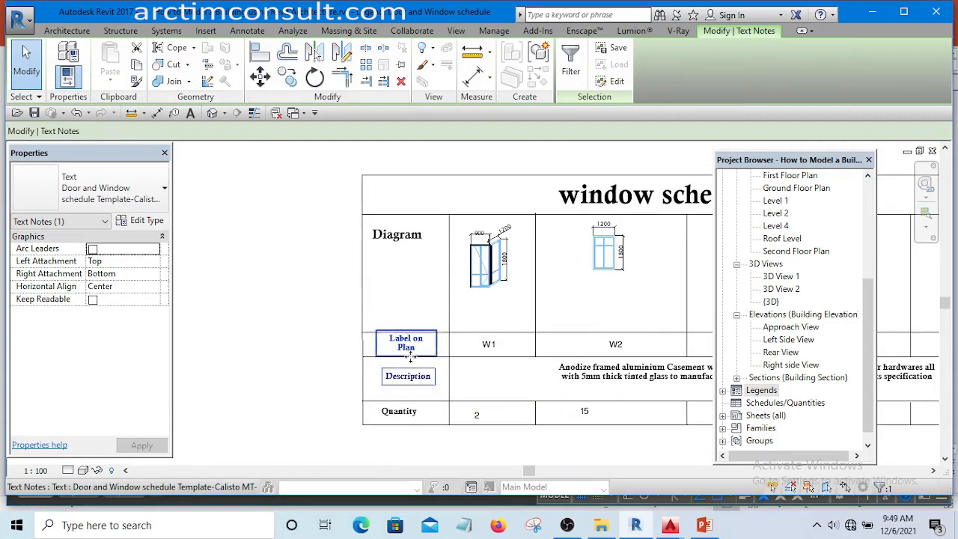
pyautogui.scroll(-2, 410, 351)
pyautogui.scroll(1, 412, 394)
pyautogui.keyDown('ctrl'); pyautogui.click(410, 393); pyautogui.keyUp('ctrl')
pyautogui.scroll(-2, 410, 394)
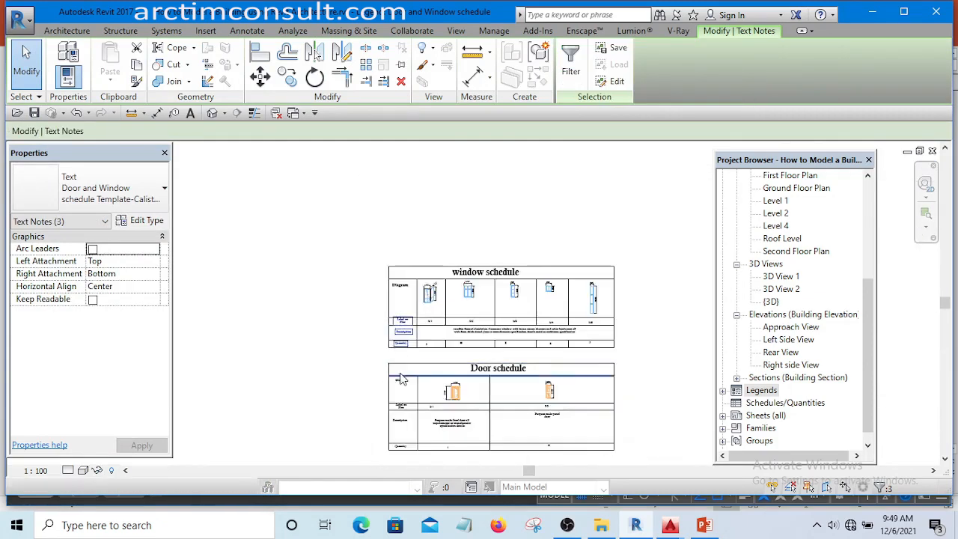
pyautogui.scroll(1, 405, 395)
pyautogui.keyDown('ctrl'); pyautogui.click(402, 383); pyautogui.keyUp('ctrl')
pyautogui.keyDown('ctrl'); pyautogui.click(406, 427); pyautogui.keyUp('ctrl')
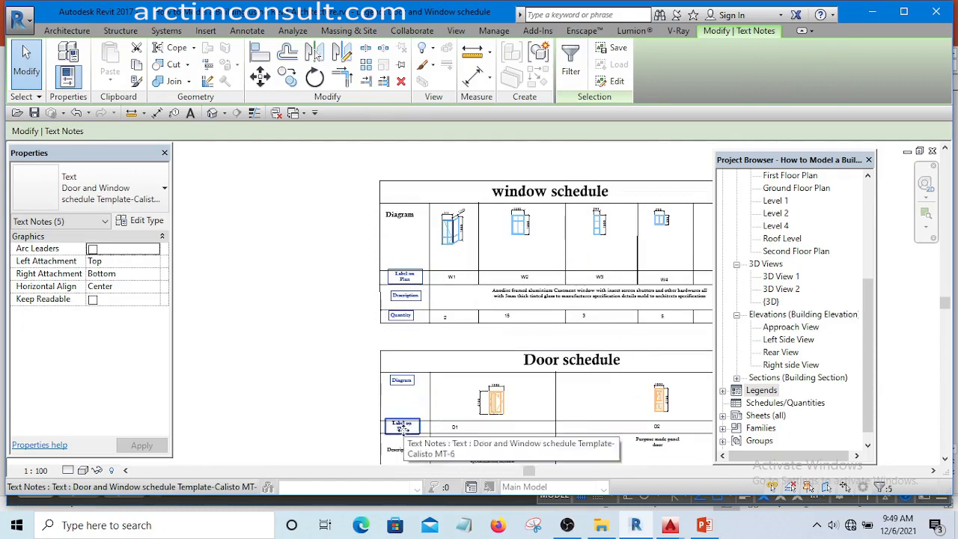
pyautogui.moveTo(407, 429); pyautogui.dragTo(404, 311, button='middle')
pyautogui.scroll(2, 400, 339)
pyautogui.scroll(1, 399, 341)
pyautogui.keyDown('ctrl'); pyautogui.click(408, 322); pyautogui.keyUp('ctrl')
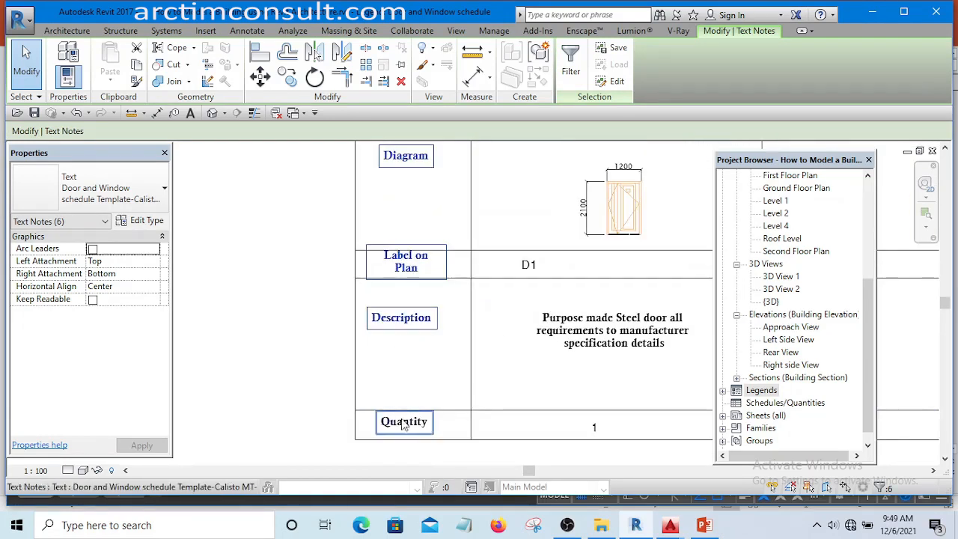
pyautogui.keyDown('ctrl'); pyautogui.click(407, 423); pyautogui.keyUp('ctrl')
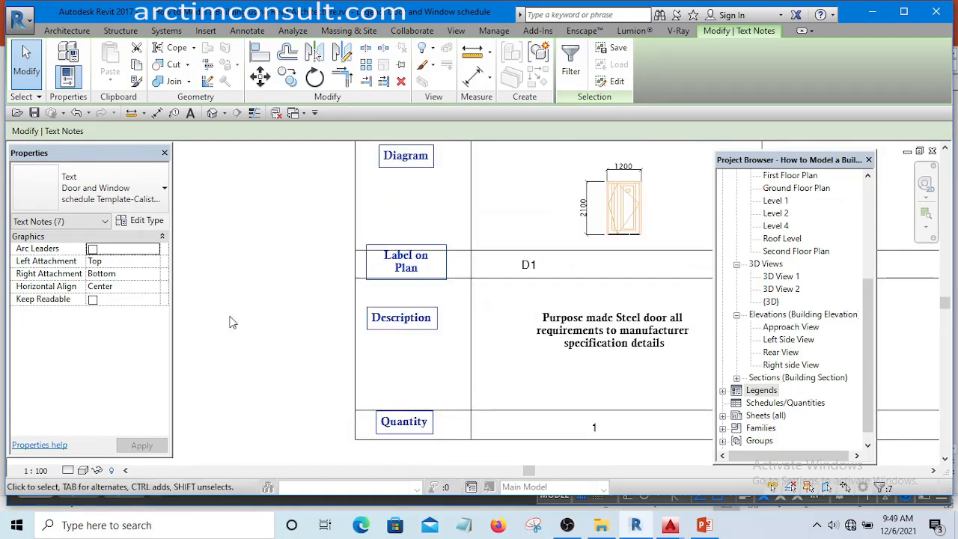
pyautogui.click(123, 196)
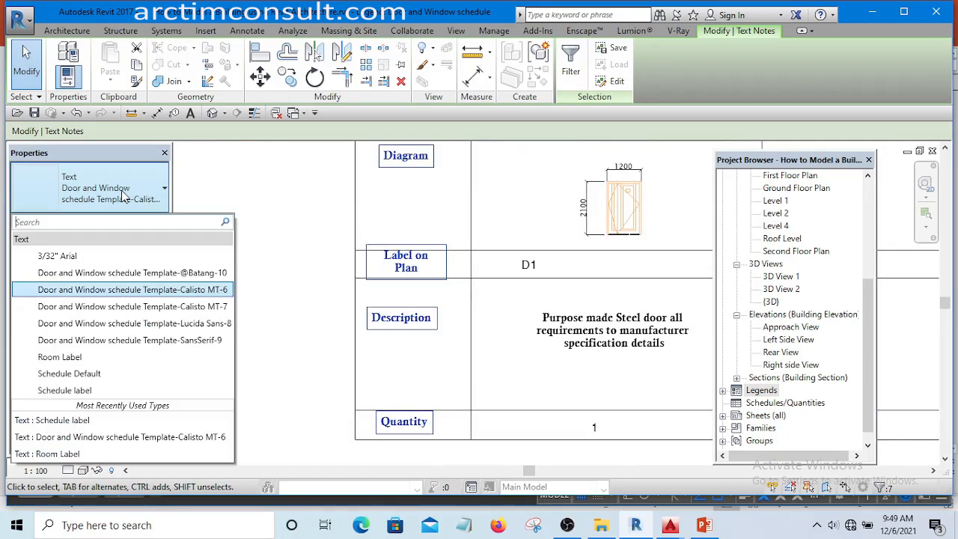
pyautogui.click(73, 391)
pyautogui.click(318, 314)
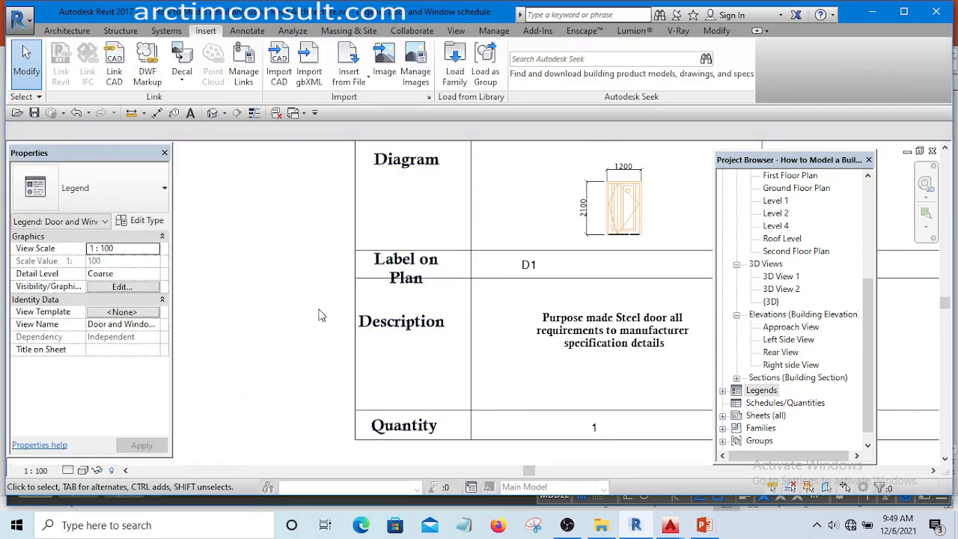
# Widen the text box of the door schedule's "Label on Plan" label until its edge reaches the column line beside D1.
pyautogui.scroll(-2, 319, 314)
pyautogui.moveTo(265, 299); pyautogui.dragTo(256, 365, button='middle')
pyautogui.scroll(-2, 293, 304)
pyautogui.scroll(2, 308, 215)
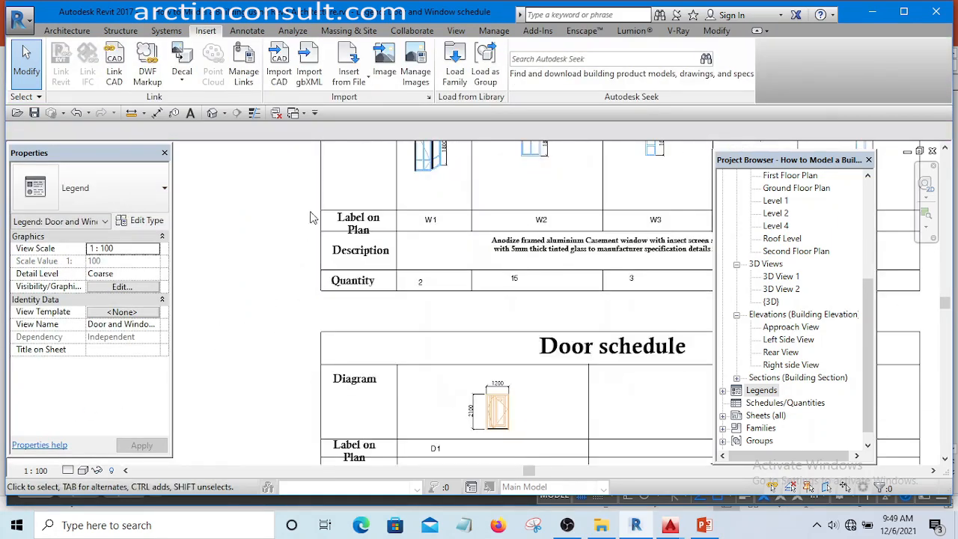
pyautogui.scroll(-3, 298, 256)
pyautogui.scroll(5, 339, 344)
pyautogui.moveTo(346, 370); pyautogui.dragTo(359, 277, button='middle')
pyautogui.scroll(4, 355, 346)
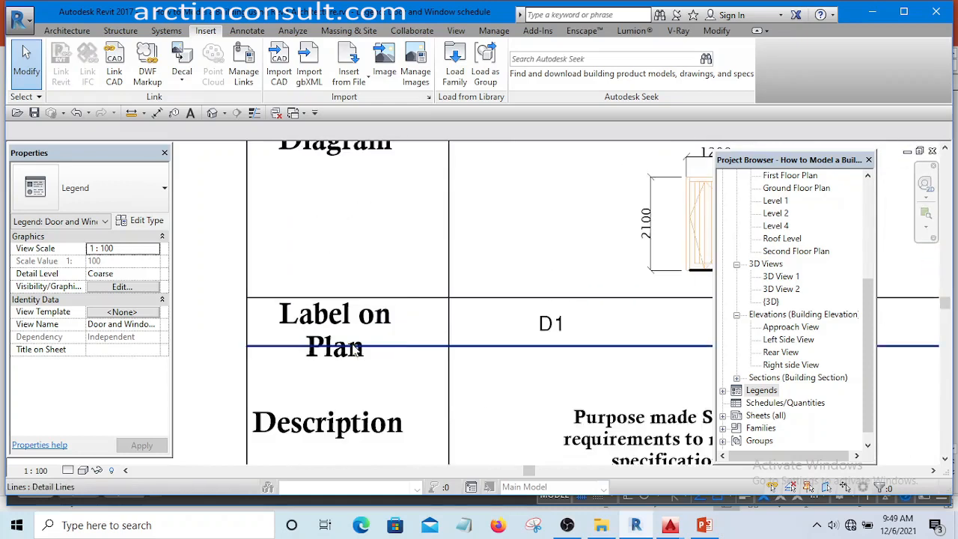
pyautogui.scroll(1, 358, 350)
pyautogui.click(357, 320)
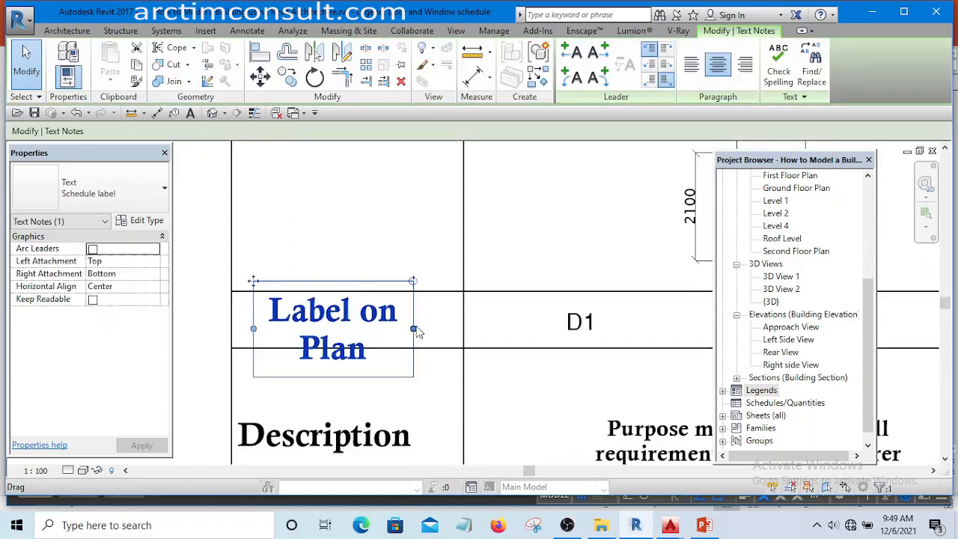
pyautogui.moveTo(413, 333); pyautogui.dragTo(462, 330)
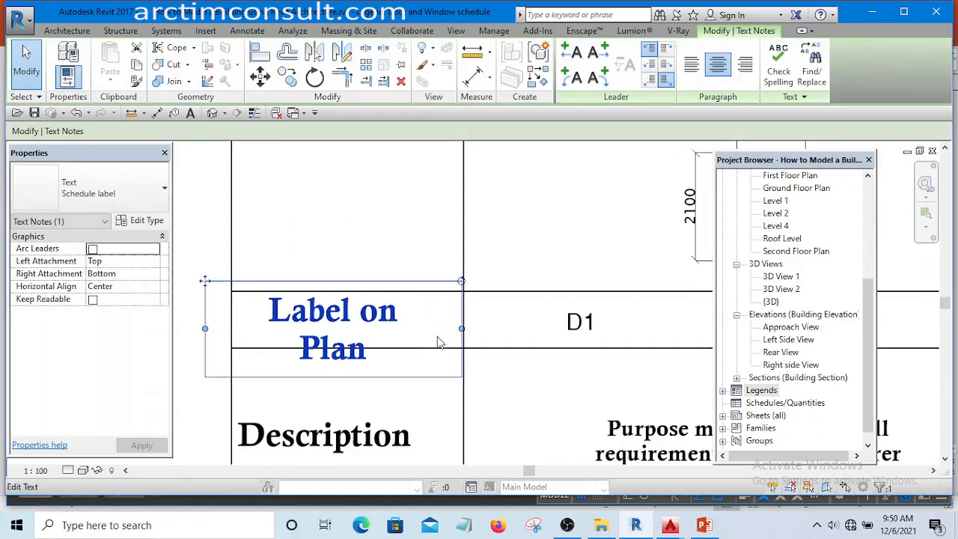
# Put the door schedule's "Label on Plan" label on a single line by removing the break before "Plan".
pyautogui.tripleClick(296, 345)
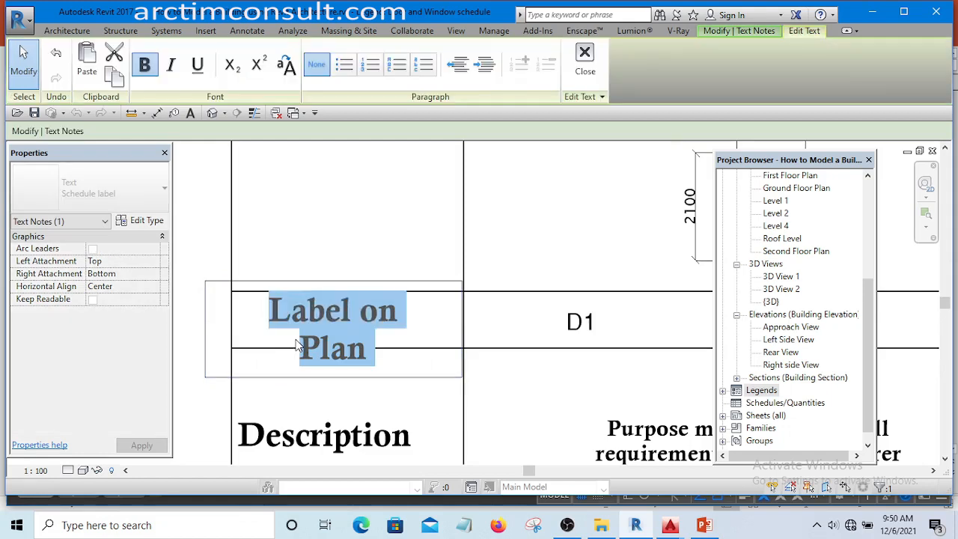
pyautogui.doubleClick(303, 353)
pyautogui.click(302, 349)
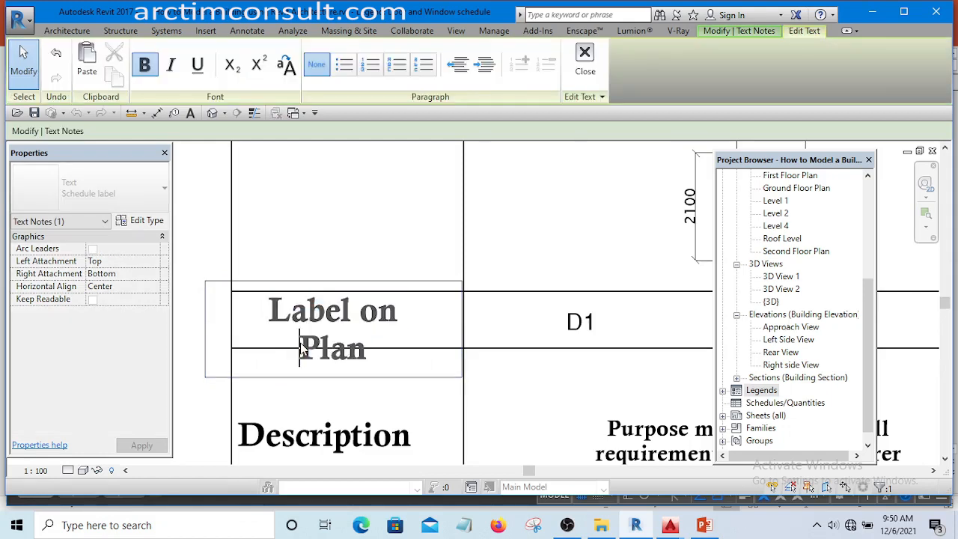
pyautogui.press('BackSpace')
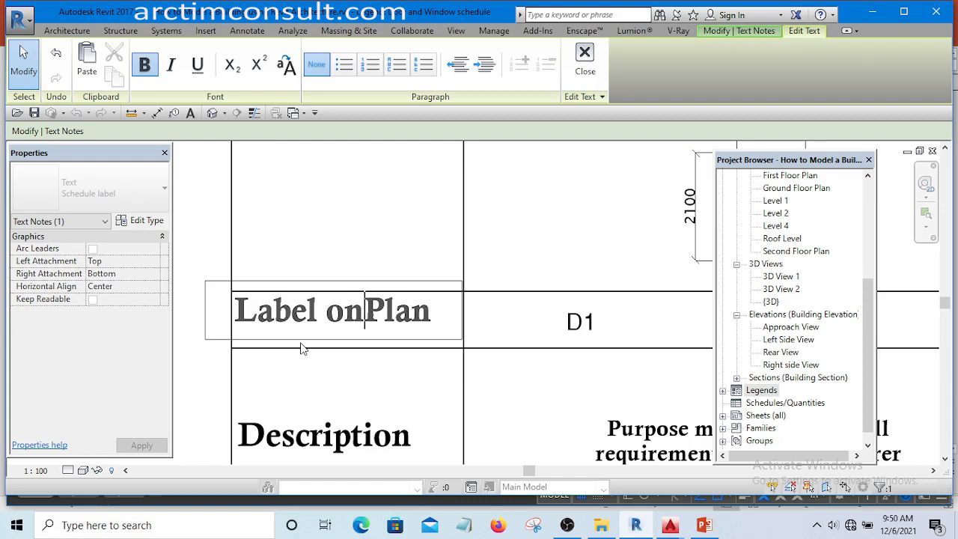
pyautogui.scroll(-2, 338, 335)
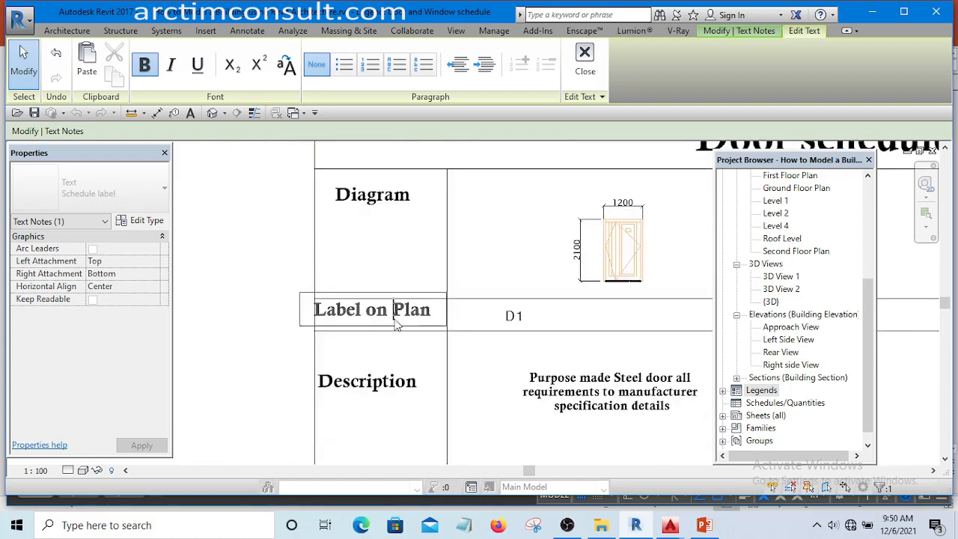
pyautogui.click(268, 253)
pyautogui.click(267, 254)
# Shift the door schedule's "Label on Plan" label slightly right so it sits centred in its cell.
pyautogui.click(372, 309)
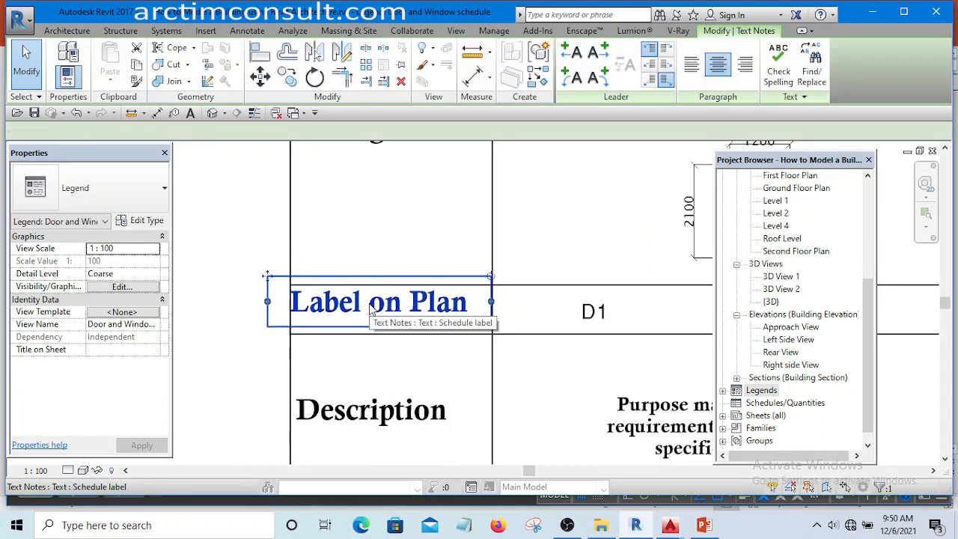
pyautogui.moveTo(373, 308); pyautogui.dragTo(386, 310)
pyautogui.click(253, 220)
# Widen the text box of the window schedule's "Label on Plan" label past the column line beside W1.
pyautogui.scroll(-3, 275, 284)
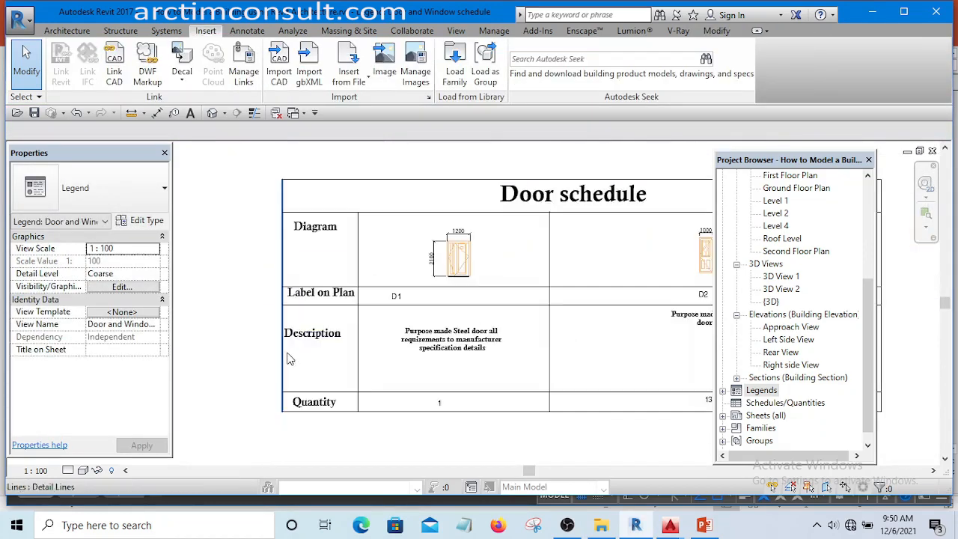
pyautogui.scroll(-2, 279, 397)
pyautogui.scroll(1, 316, 254)
pyautogui.moveTo(319, 236); pyautogui.dragTo(320, 244, button='middle')
pyautogui.scroll(5, 320, 244)
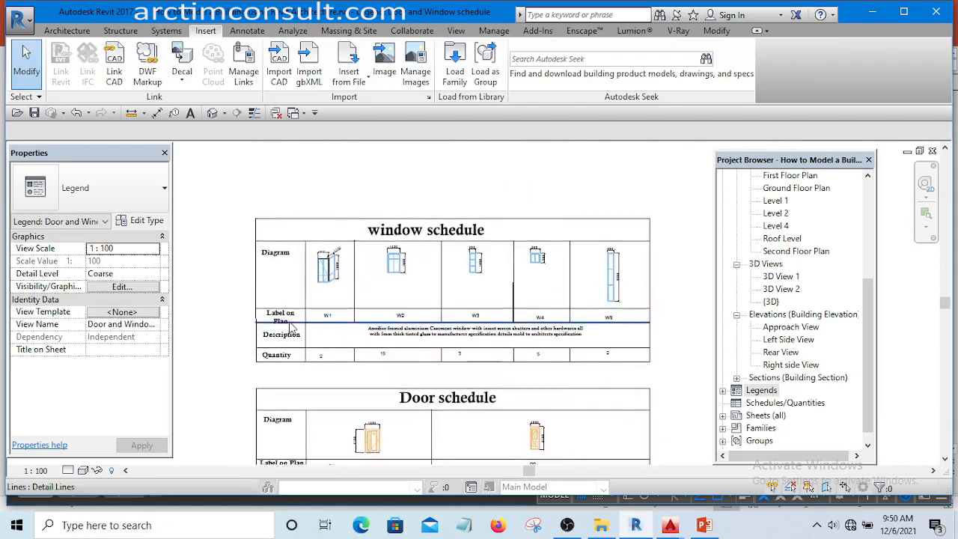
pyautogui.scroll(-1, 305, 322)
pyautogui.scroll(1, 305, 321)
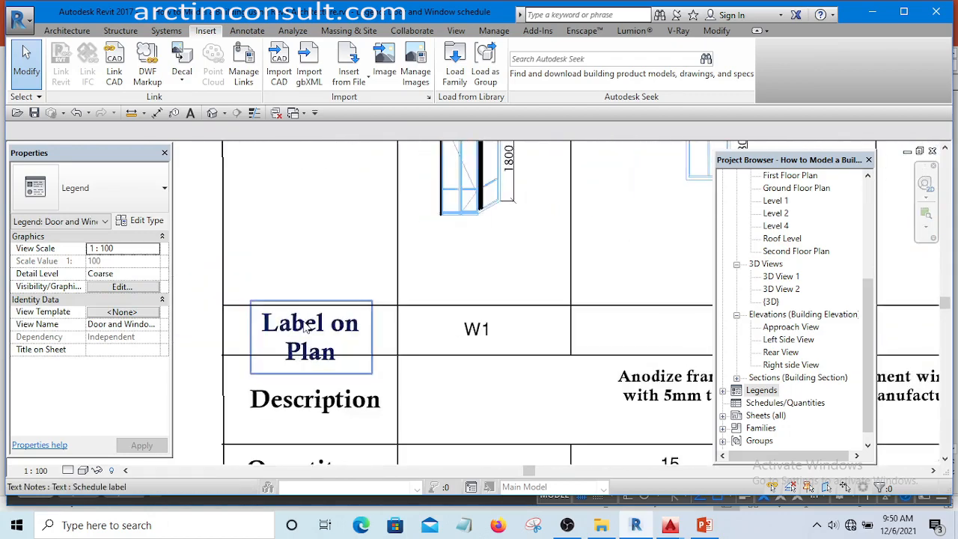
pyautogui.click(306, 325)
pyautogui.doubleClick(286, 352)
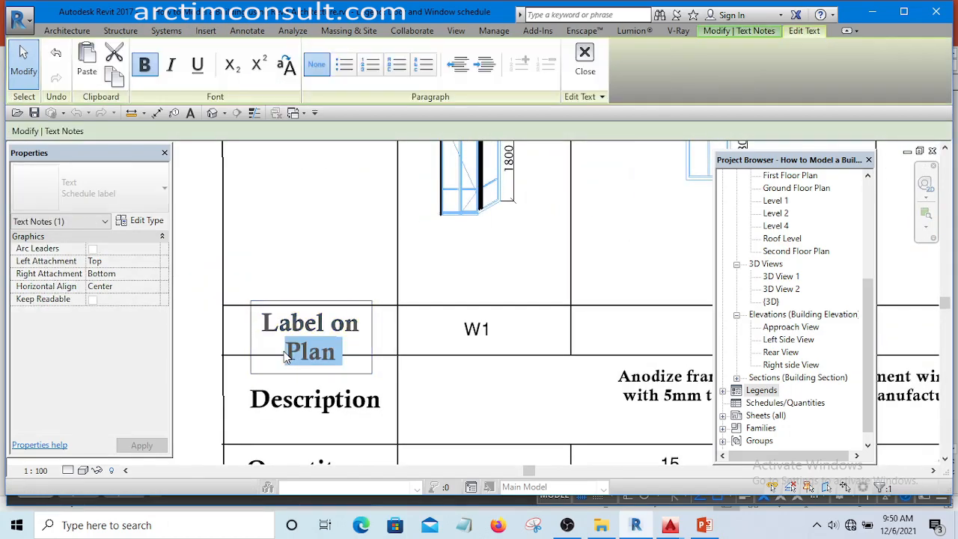
pyautogui.click(226, 282)
pyautogui.moveTo(373, 339); pyautogui.dragTo(416, 337)
pyautogui.scroll(-3, 417, 339)
pyautogui.click(273, 279)
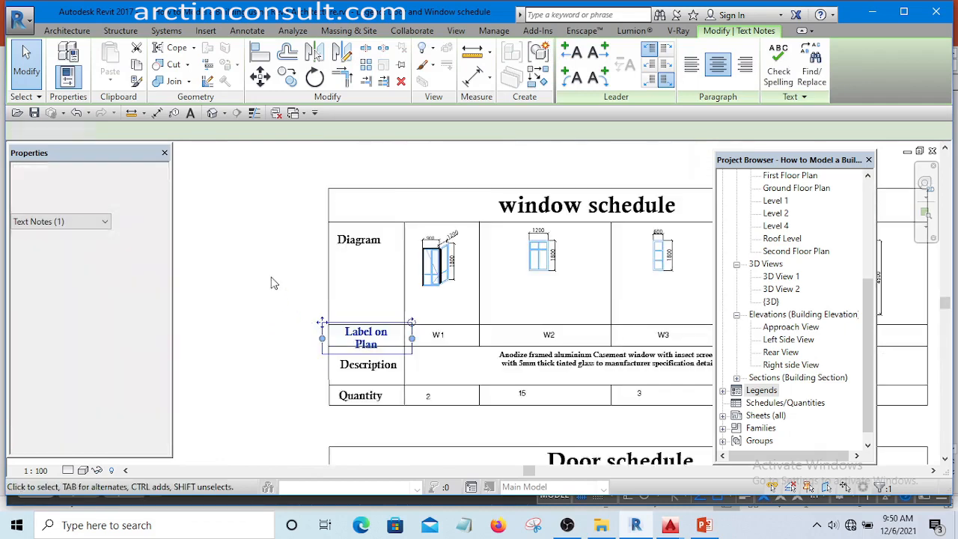
# Remove the line break before "Plan" in the window schedule's "Label on Plan" label so it reads on one line.
pyautogui.scroll(4, 344, 335)
pyautogui.click(382, 368)
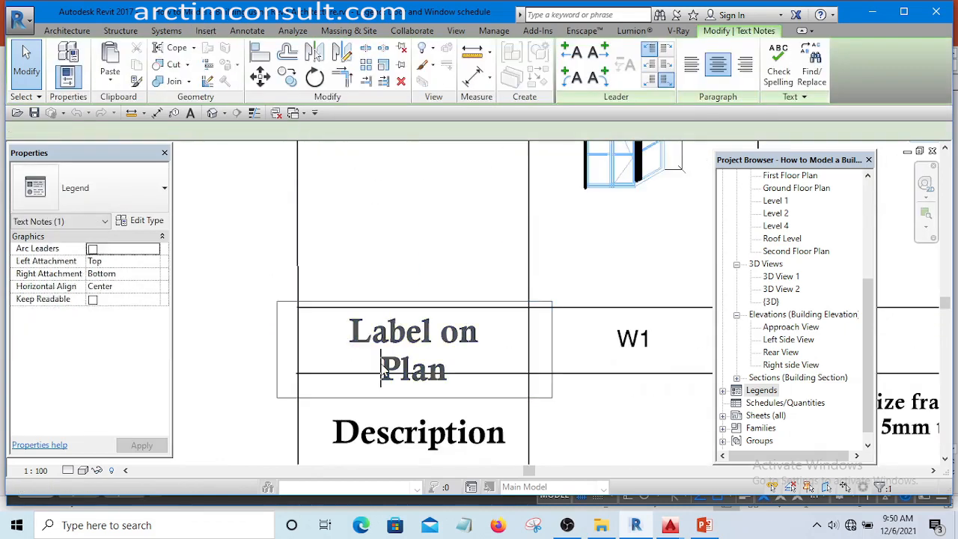
pyautogui.click(382, 368)
pyautogui.press('BackSpace')
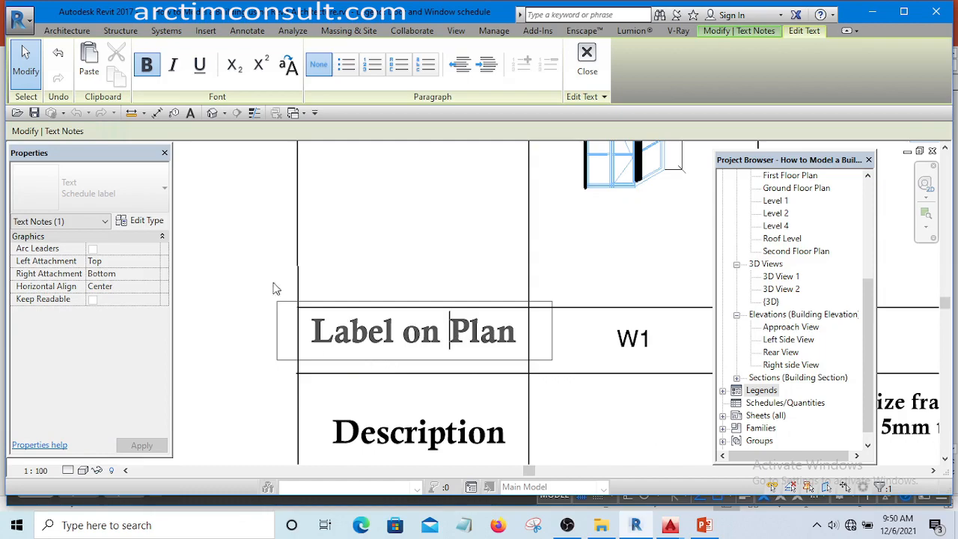
pyautogui.click(257, 258)
pyautogui.scroll(-3, 404, 367)
pyautogui.click(310, 272)
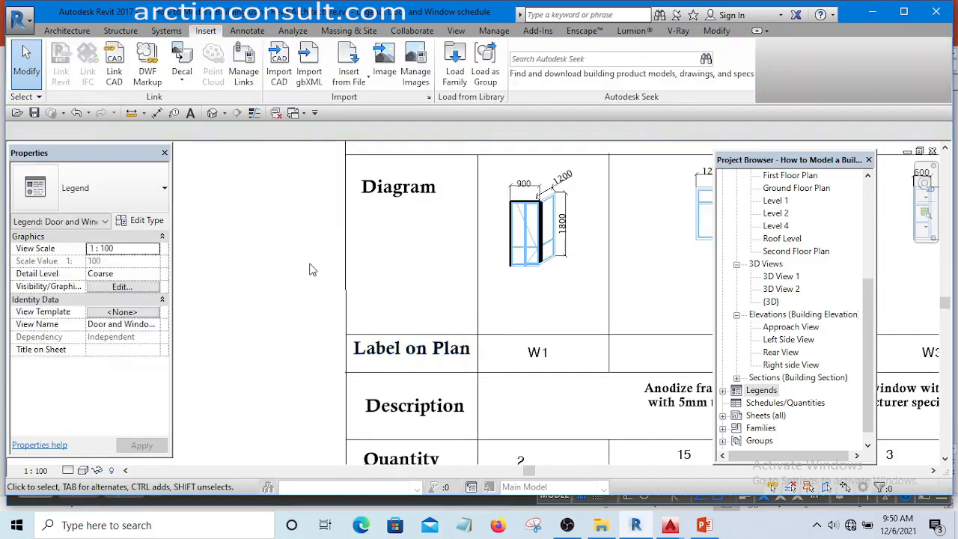
# Examine the row labels, descriptions and quantities across the window and door schedules.
pyautogui.scroll(3, 341, 318)
pyautogui.scroll(-2, 341, 318)
pyautogui.scroll(5, 404, 247)
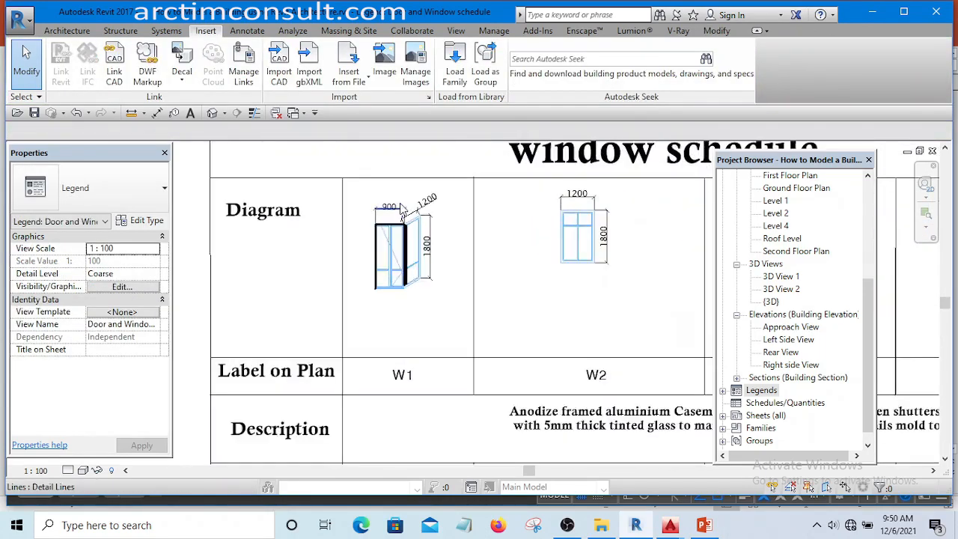
pyautogui.scroll(2, 408, 255)
pyautogui.scroll(-5, 386, 269)
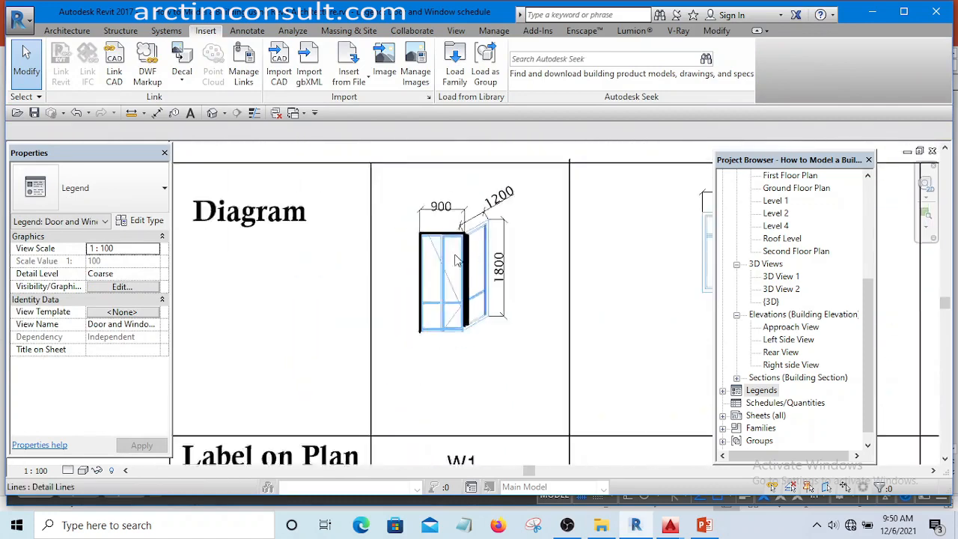
pyautogui.scroll(-3, 387, 269)
pyautogui.scroll(5, 333, 414)
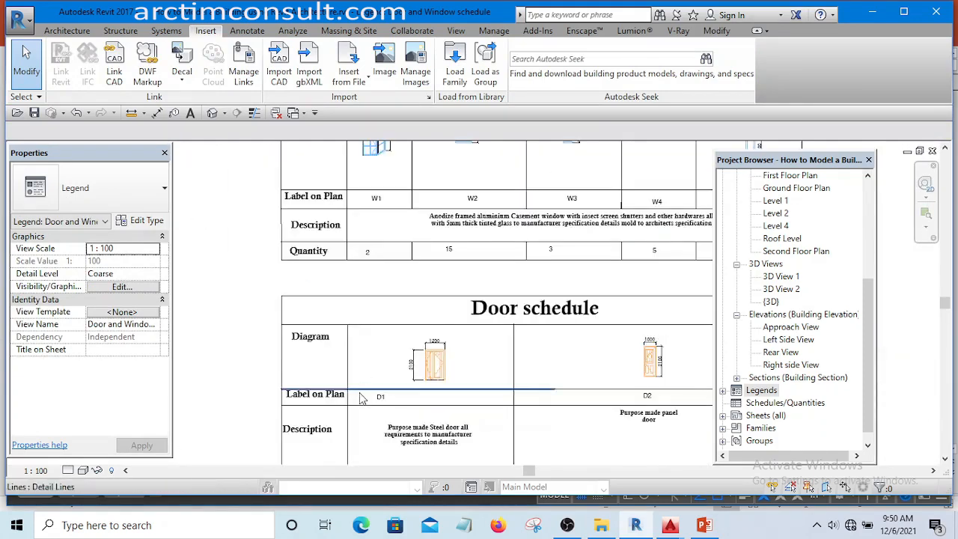
pyautogui.scroll(2, 333, 414)
pyautogui.scroll(-5, 310, 342)
pyautogui.scroll(3, 299, 406)
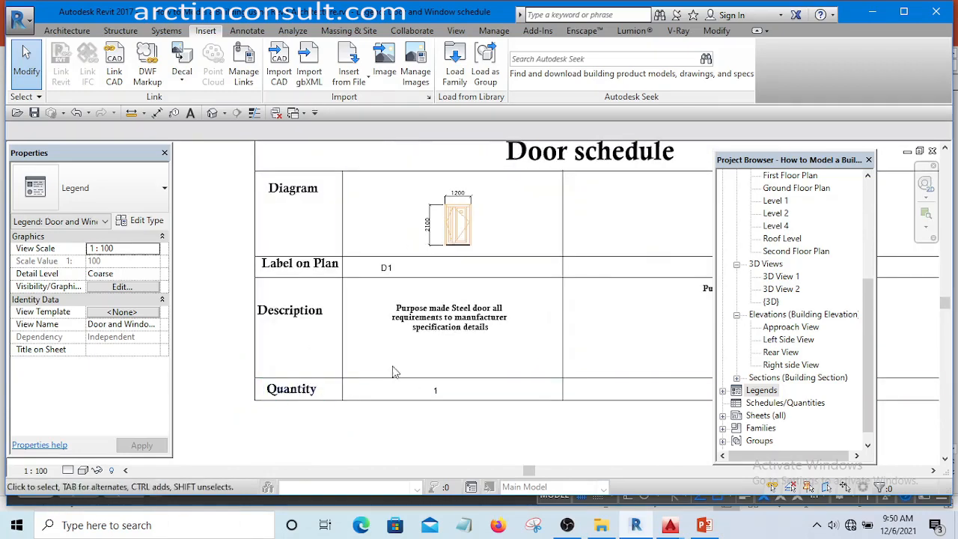
pyautogui.scroll(-3, 382, 334)
pyautogui.moveTo(477, 332); pyautogui.dragTo(445, 408, button='middle')
pyautogui.scroll(3, 549, 274)
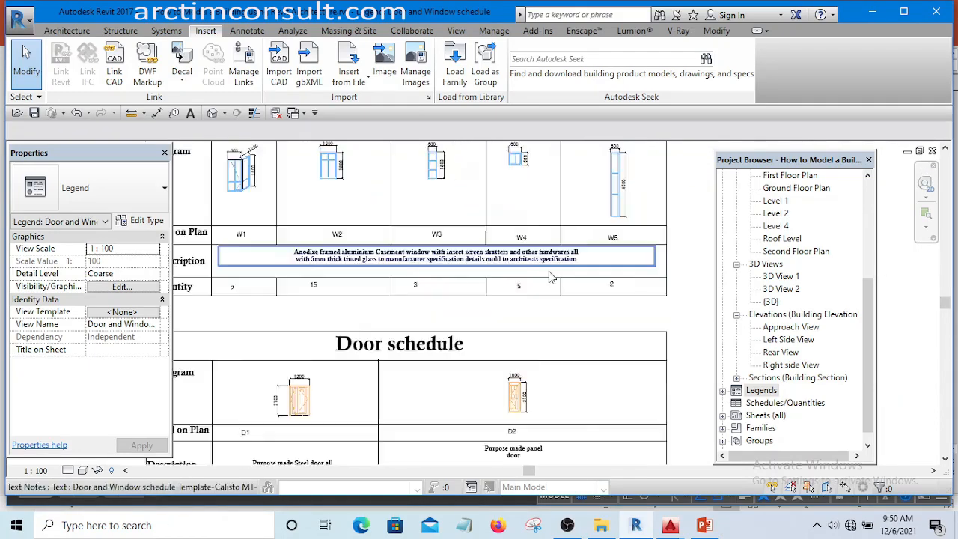
pyautogui.moveTo(554, 298); pyautogui.dragTo(543, 377, button='middle')
pyautogui.scroll(-2, 524, 344)
pyautogui.scroll(3, 300, 292)
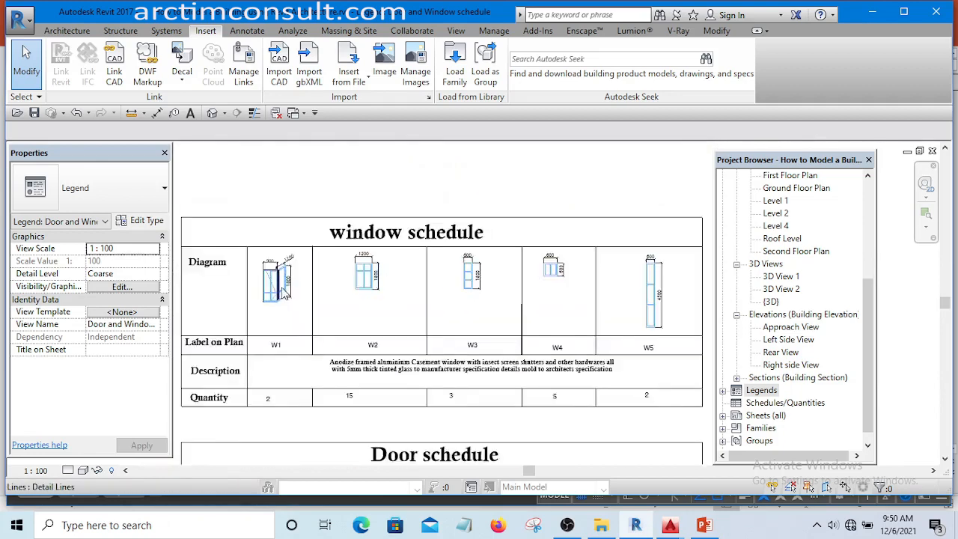
pyautogui.scroll(-3, 327, 343)
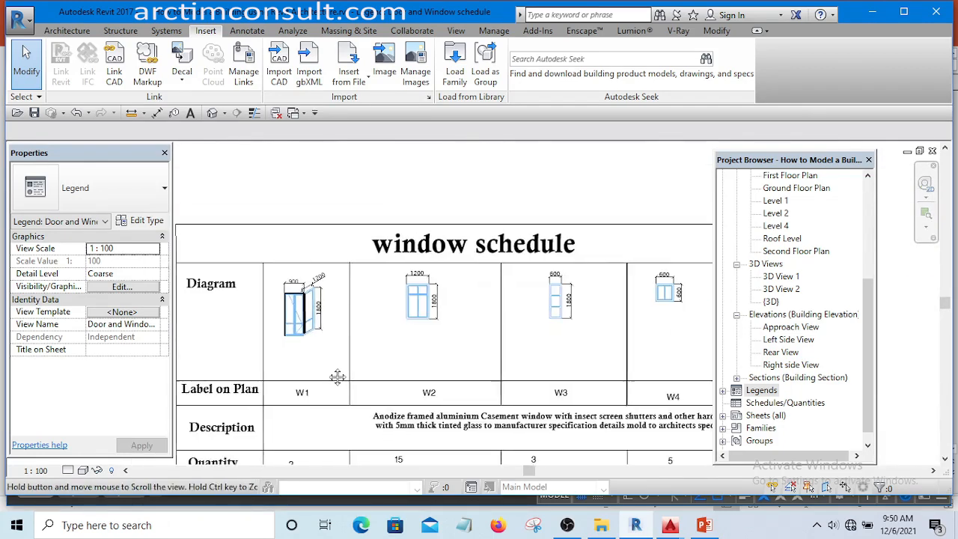
pyautogui.moveTo(338, 376); pyautogui.dragTo(330, 273, button='middle')
pyautogui.scroll(-1, 337, 258)
pyautogui.moveTo(425, 244); pyautogui.dragTo(407, 246, button='middle')
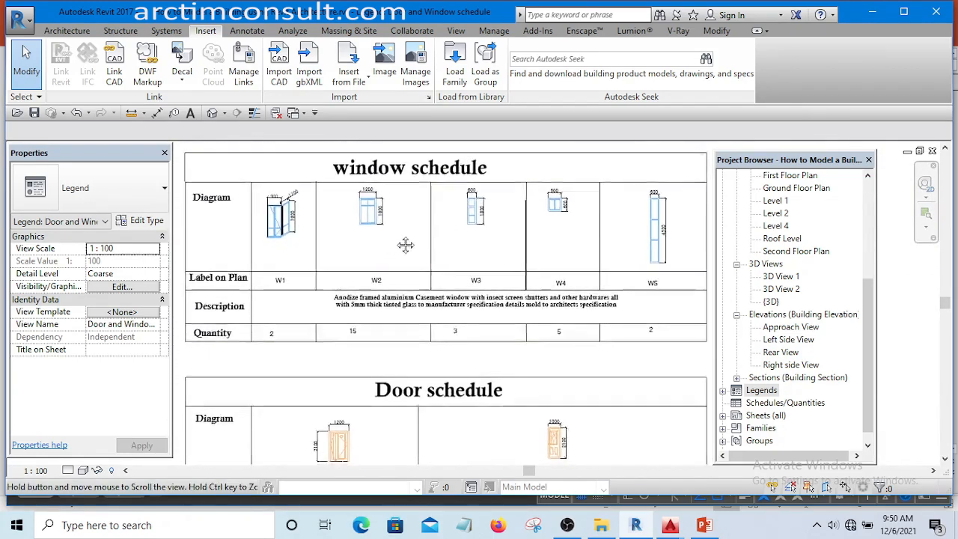
pyautogui.scroll(-2, 407, 246)
pyautogui.scroll(3, 449, 355)
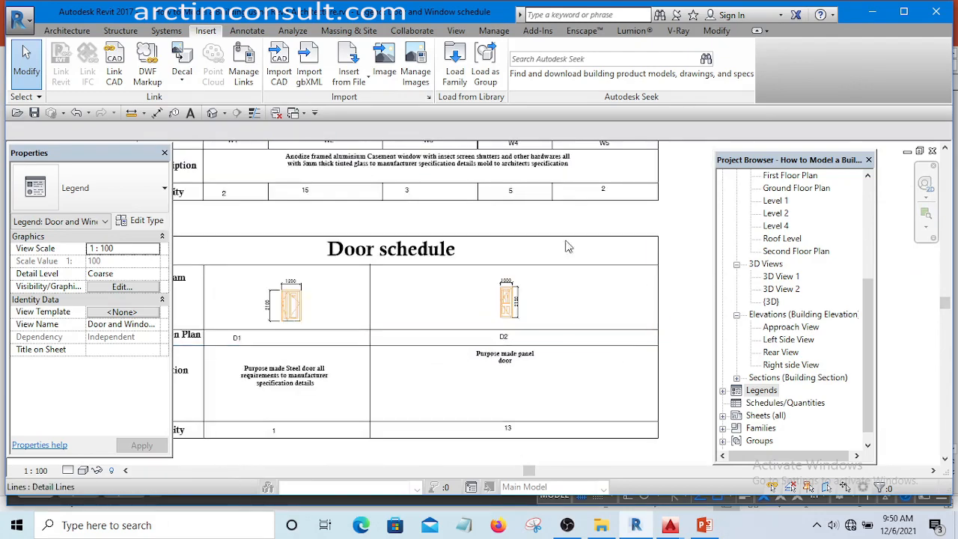
pyautogui.scroll(-2, 437, 341)
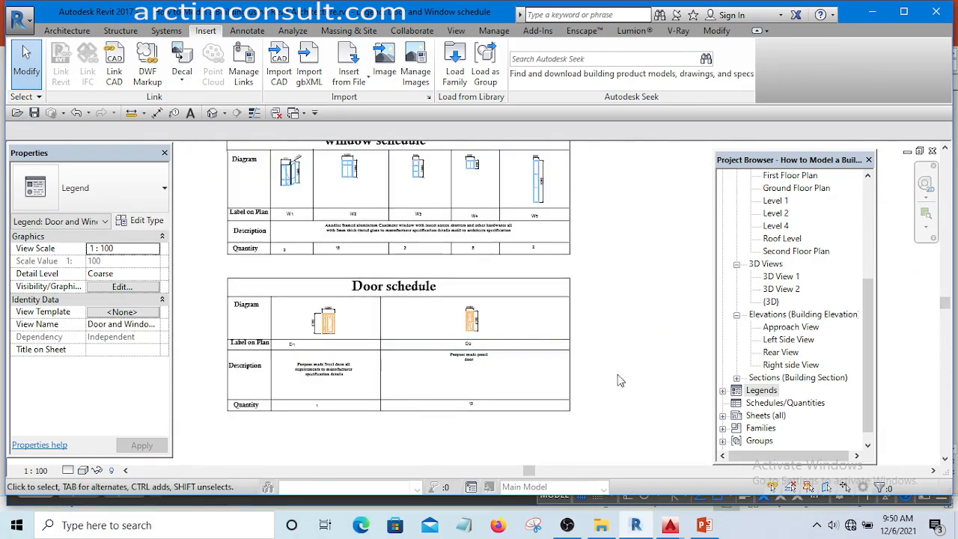
pyautogui.moveTo(459, 361); pyautogui.dragTo(522, 397, button='middle')
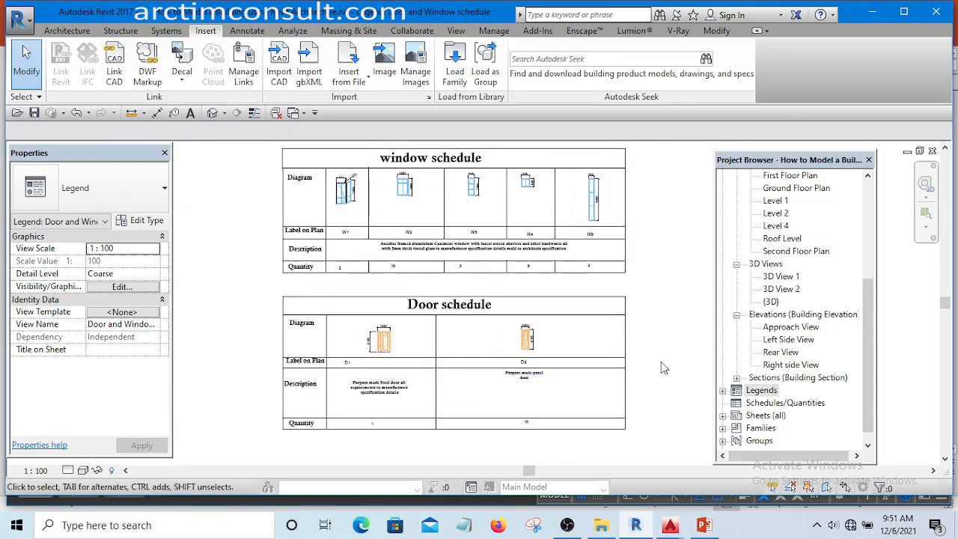
# Examine the W1 to W5 drawings in the window schedule's Diagram row and the overall legend layout.
pyautogui.scroll(3, 344, 190)
pyautogui.moveTo(344, 193); pyautogui.dragTo(344, 251, button='middle')
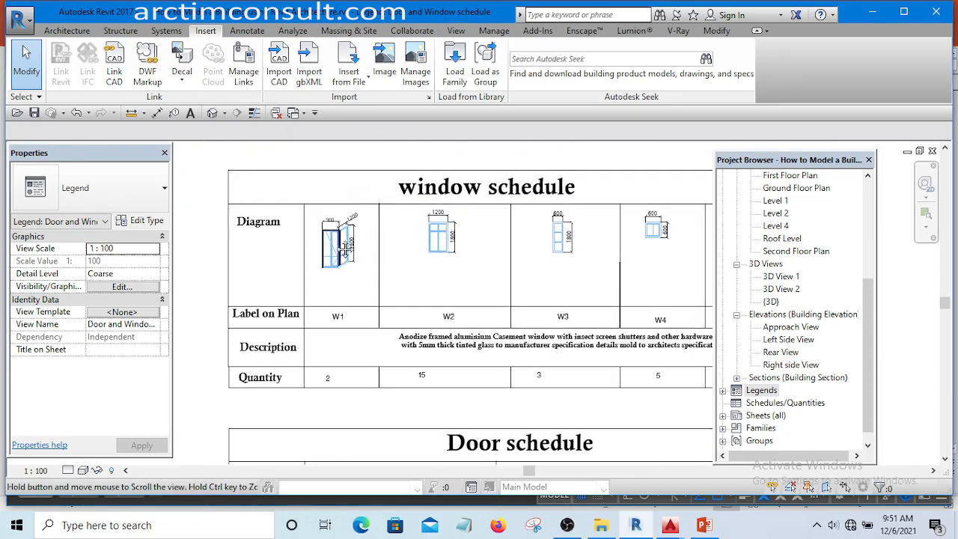
pyautogui.moveTo(525, 280); pyautogui.dragTo(422, 312, button='middle')
pyautogui.scroll(2, 636, 280)
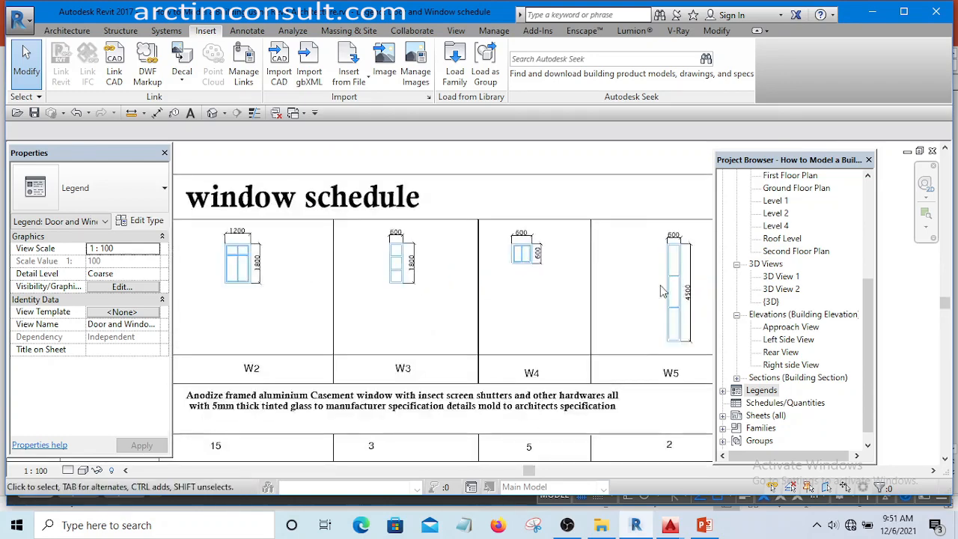
pyautogui.moveTo(663, 298); pyautogui.dragTo(553, 291, button='middle')
pyautogui.scroll(-4, 551, 270)
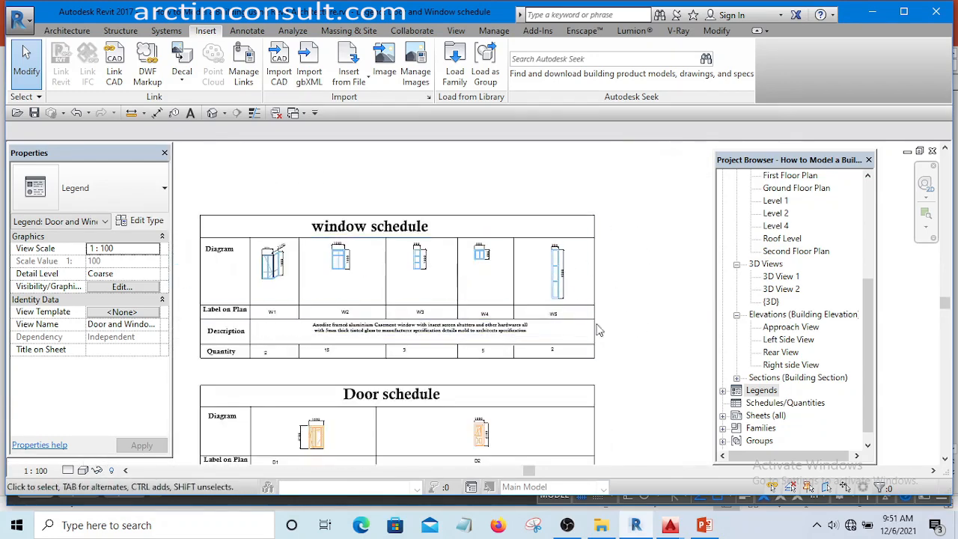
pyautogui.scroll(-2, 645, 283)
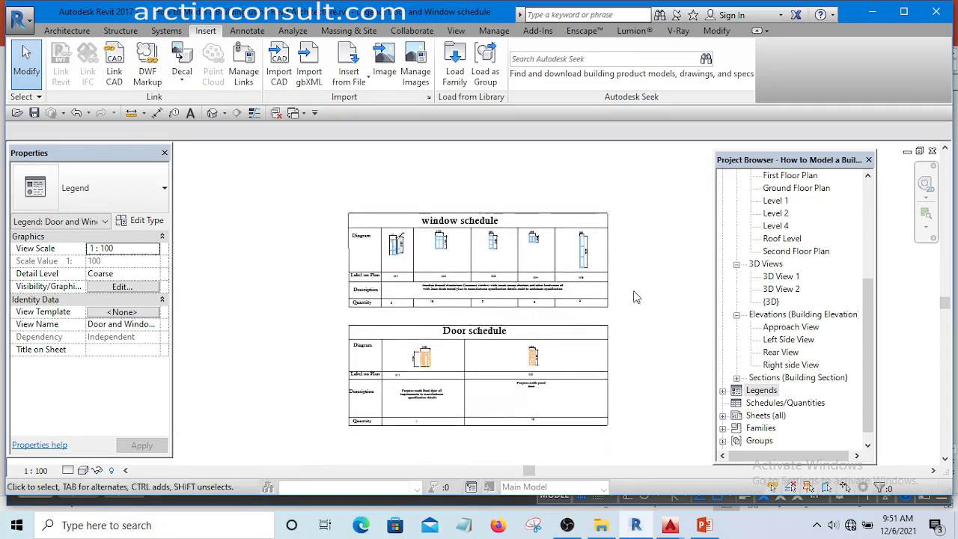
pyautogui.scroll(3, 389, 322)
pyautogui.scroll(-3, 389, 322)
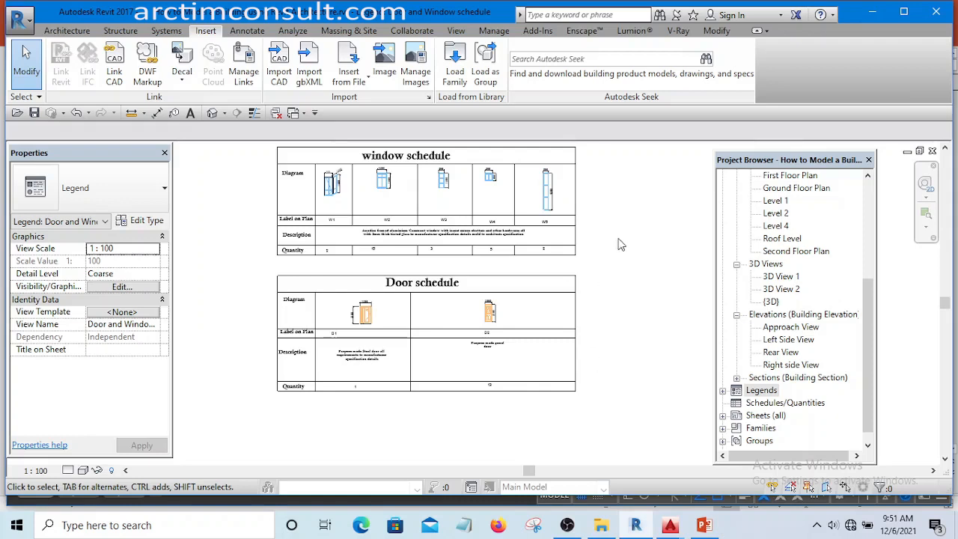
# Delete the W1 and W2 window drawings with their dimensions from the window schedule's Diagram row.
pyautogui.scroll(1, 619, 244)
pyautogui.moveTo(598, 300); pyautogui.dragTo(509, 342, button='middle')
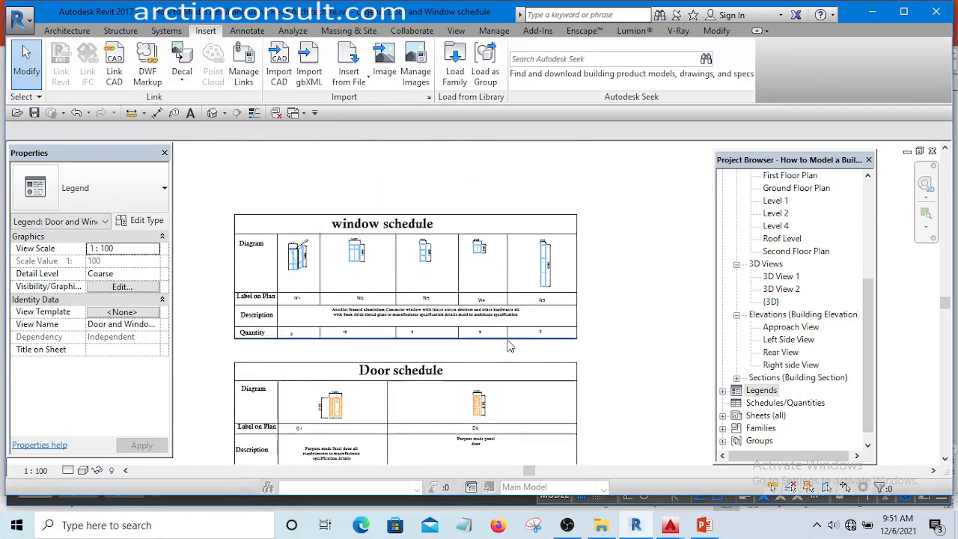
pyautogui.scroll(5, 312, 272)
pyautogui.moveTo(276, 253); pyautogui.dragTo(302, 292, button='middle')
pyautogui.scroll(-5, 363, 326)
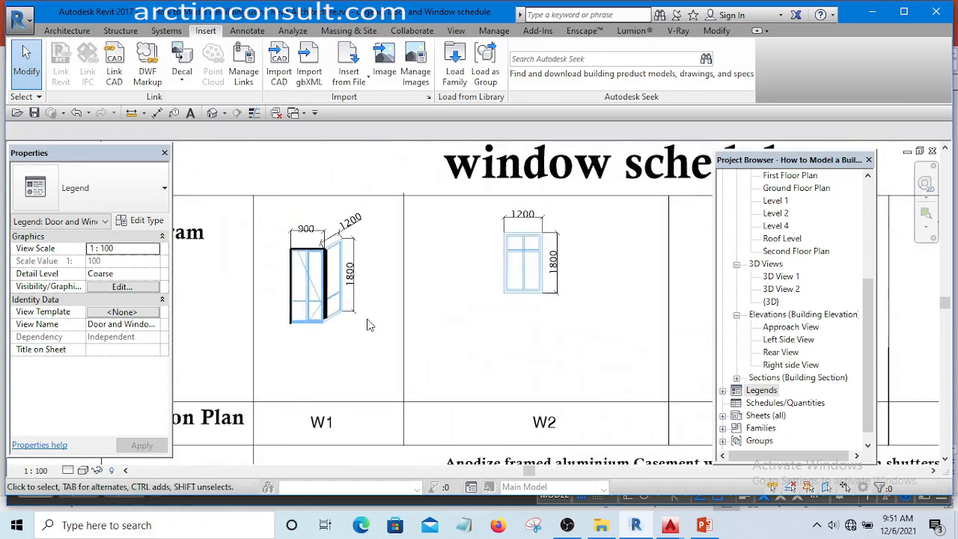
pyautogui.scroll(3, 360, 327)
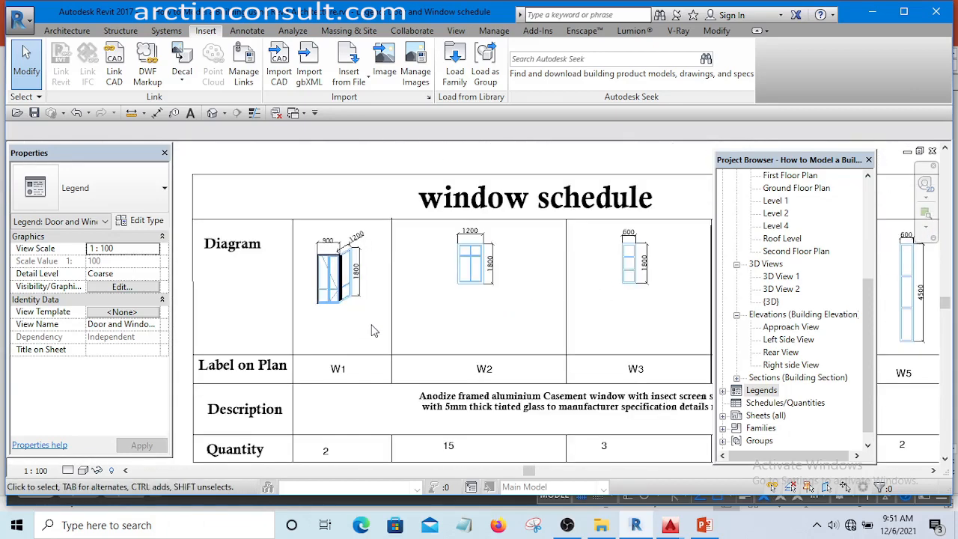
pyautogui.click(310, 253)
pyautogui.moveTo(309, 245); pyautogui.dragTo(309, 244)
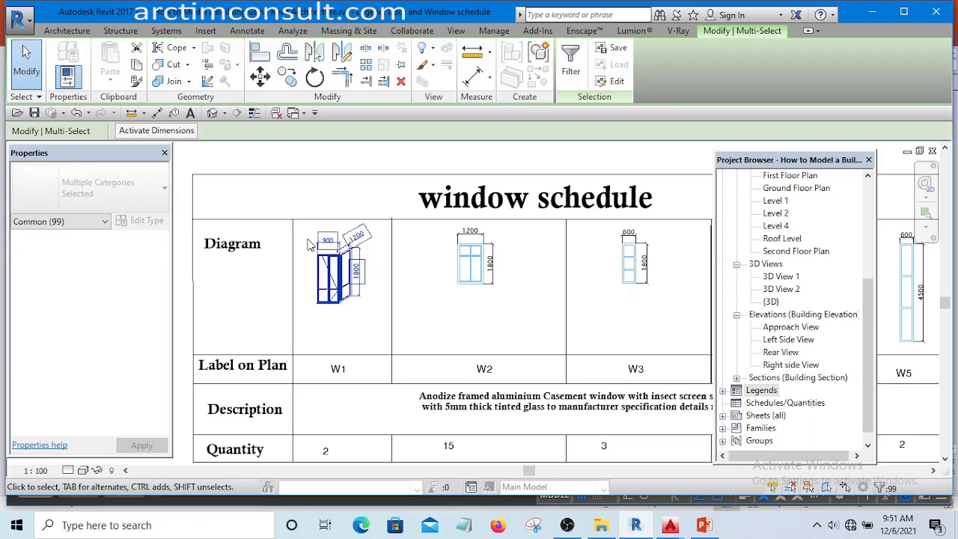
pyautogui.press('Delete')
pyautogui.moveTo(519, 322); pyautogui.dragTo(440, 232)
pyautogui.press('Delete')
# Delete the W3, W4 and W5 window drawings with their dimensions from the window schedule's Diagram row.
pyautogui.scroll(-1, 462, 254)
pyautogui.moveTo(590, 281); pyautogui.dragTo(482, 312, button='middle')
pyautogui.scroll(1, 482, 312)
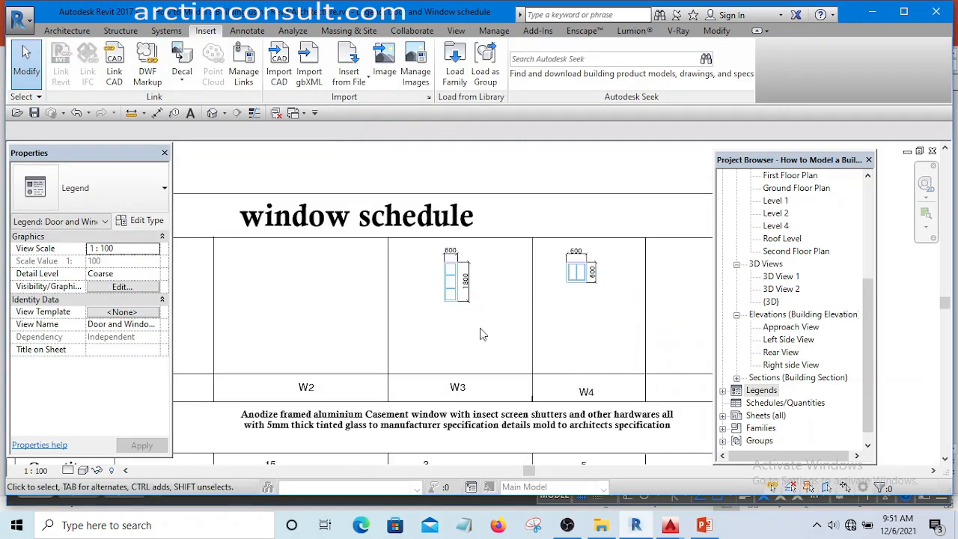
pyautogui.moveTo(483, 334); pyautogui.dragTo(424, 250)
pyautogui.scroll(-2, 432, 257)
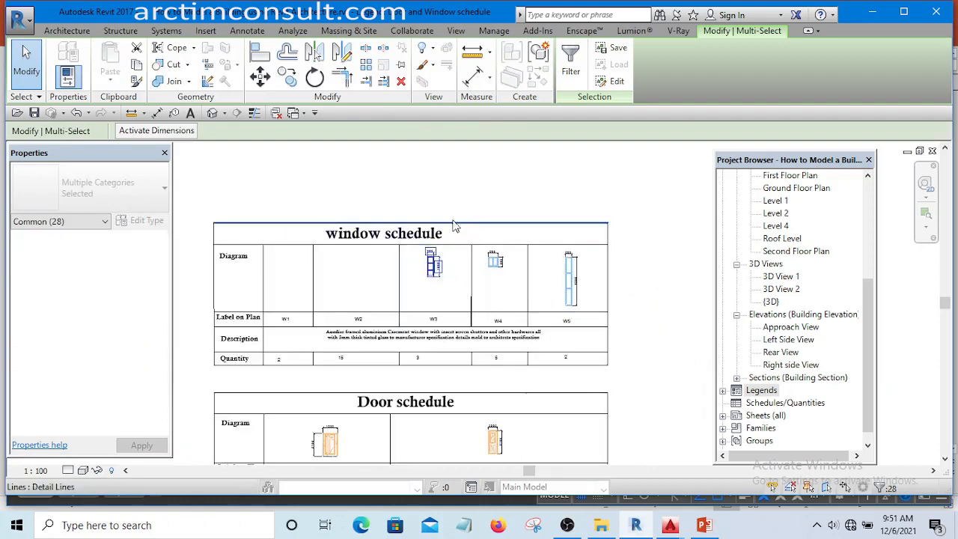
pyautogui.moveTo(449, 189); pyautogui.dragTo(591, 313)
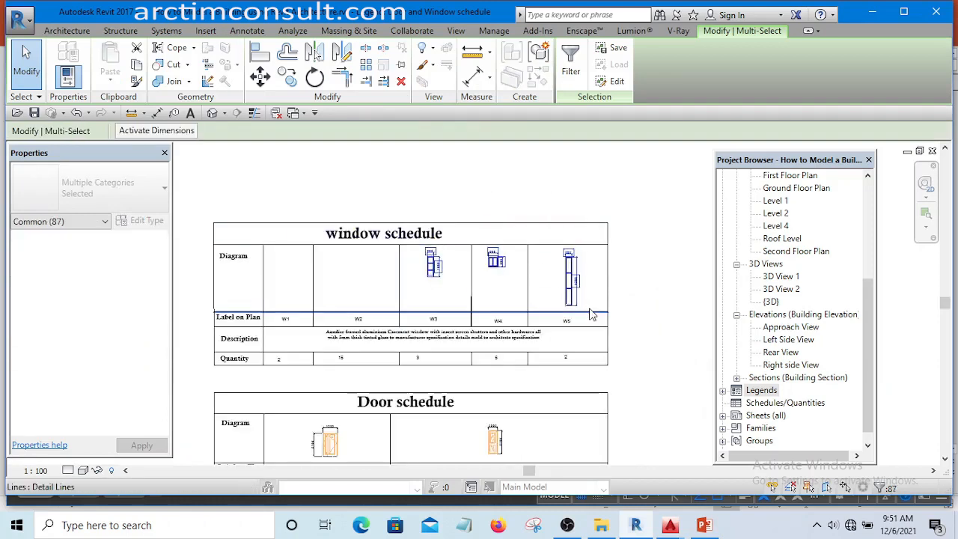
pyautogui.press('Escape')
# Delete the D1 door drawing with its dimensions from the door schedule's Diagram row.
pyautogui.scroll(-3, 498, 207)
pyautogui.scroll(5, 410, 320)
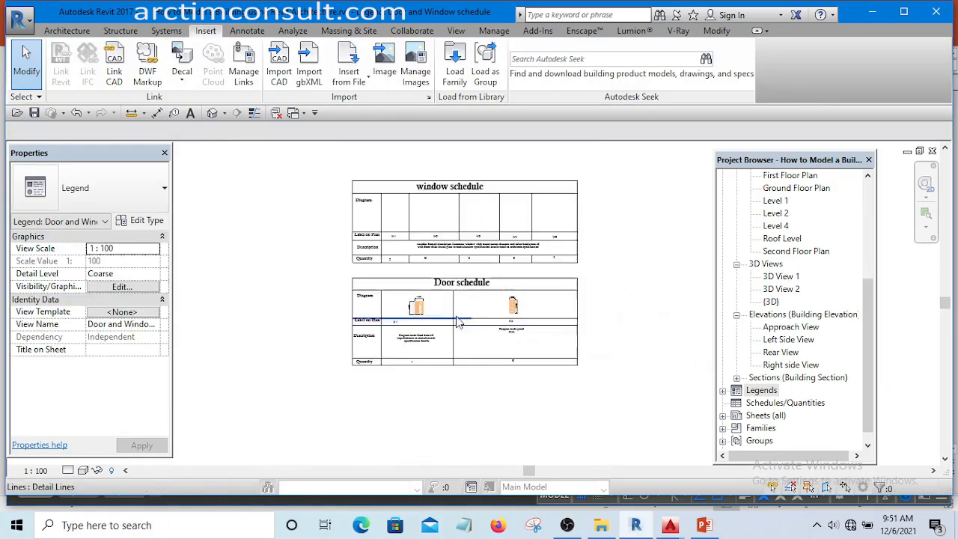
pyautogui.scroll(2, 409, 320)
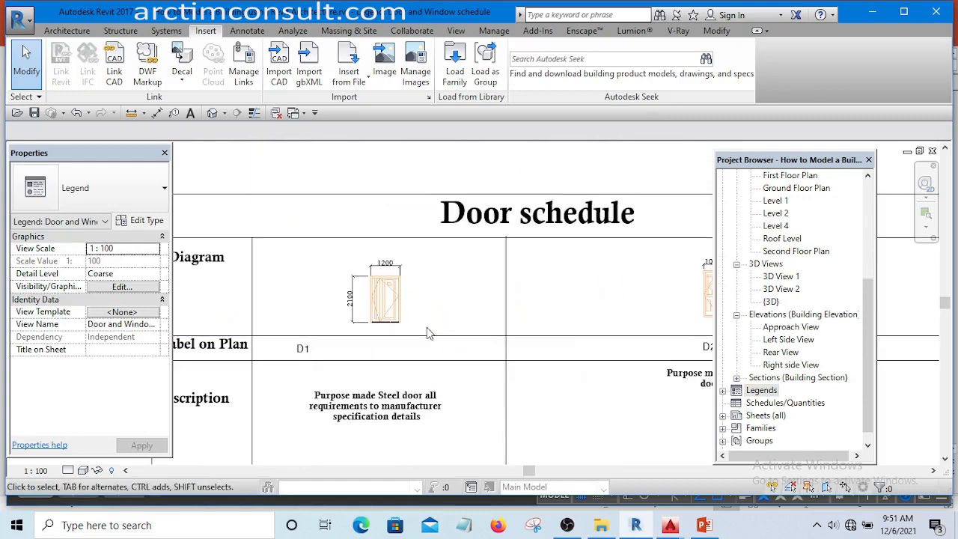
pyautogui.click(319, 223)
pyautogui.click(280, 213)
pyautogui.moveTo(280, 213); pyautogui.dragTo(449, 359)
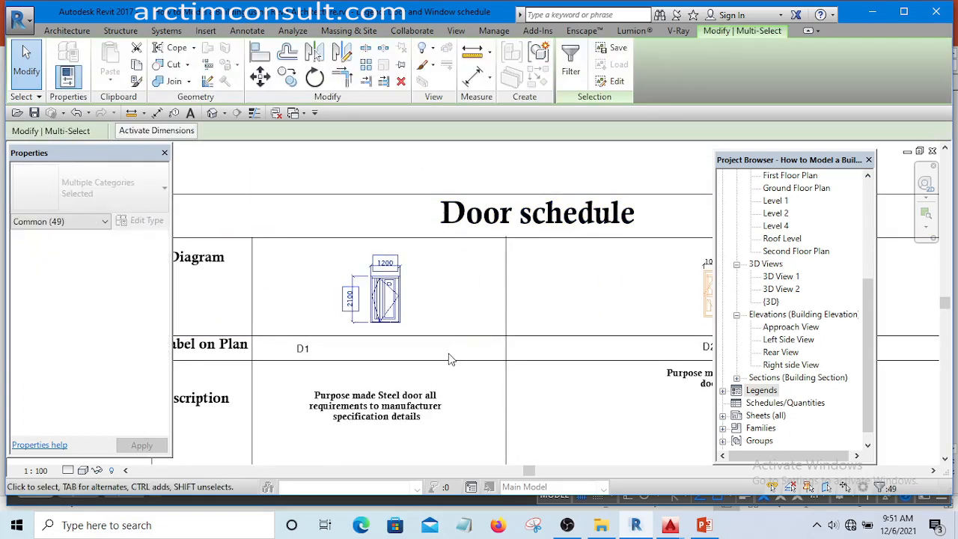
pyautogui.press('Delete')
# Delete the D2 door drawing with its dimensions from the door schedule's Diagram row.
pyautogui.scroll(-4, 404, 308)
pyautogui.scroll(2, 596, 294)
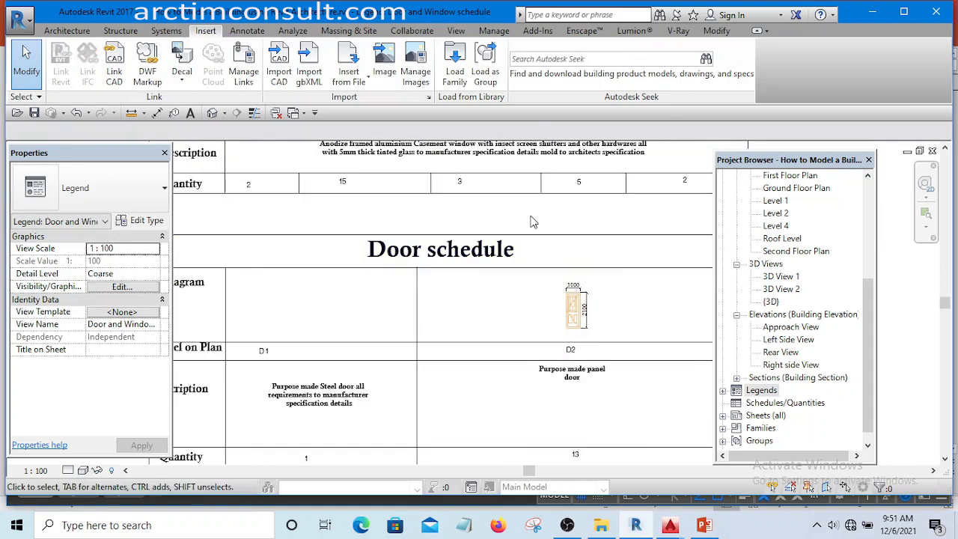
pyautogui.moveTo(533, 221); pyautogui.dragTo(614, 351)
pyautogui.press('Delete')
pyautogui.scroll(-3, 505, 296)
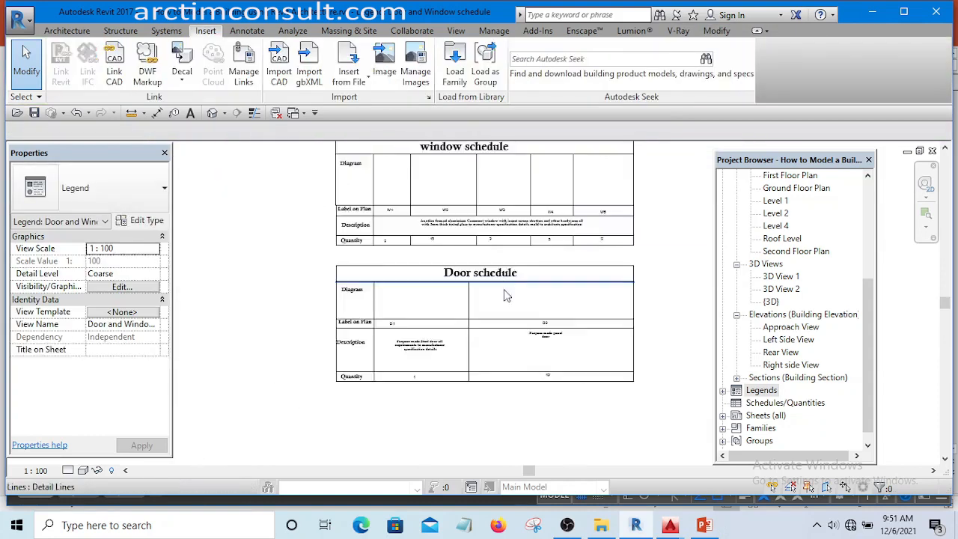
# Start a detail line in the legend view using the rectangle drawing shape.
pyautogui.scroll(3, 533, 353)
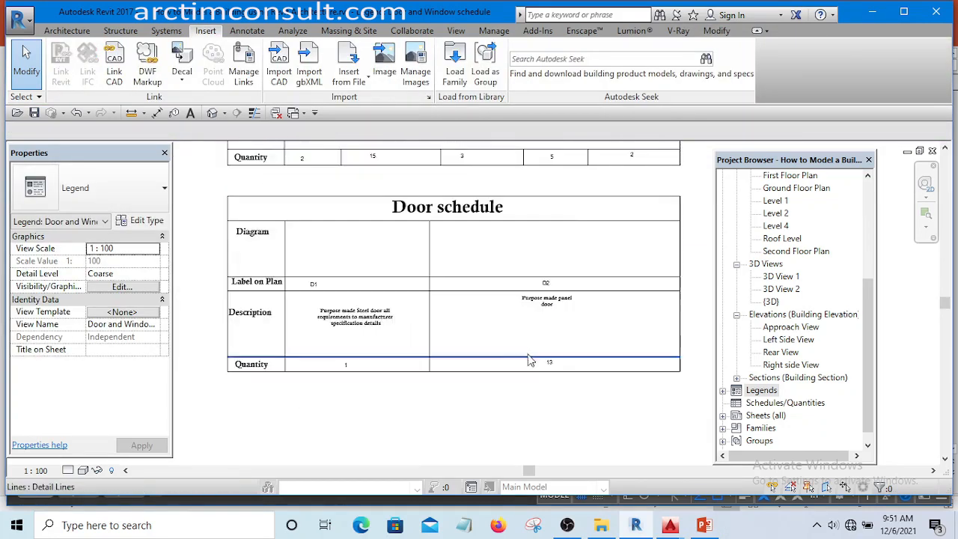
pyautogui.scroll(3, 529, 361)
pyautogui.scroll(-3, 546, 381)
pyautogui.scroll(-3, 567, 387)
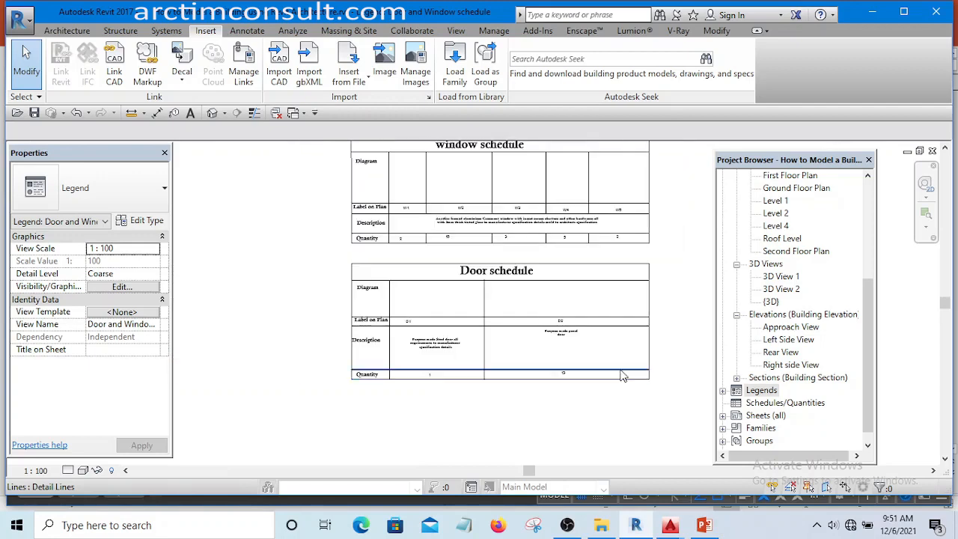
pyautogui.scroll(-4, 610, 318)
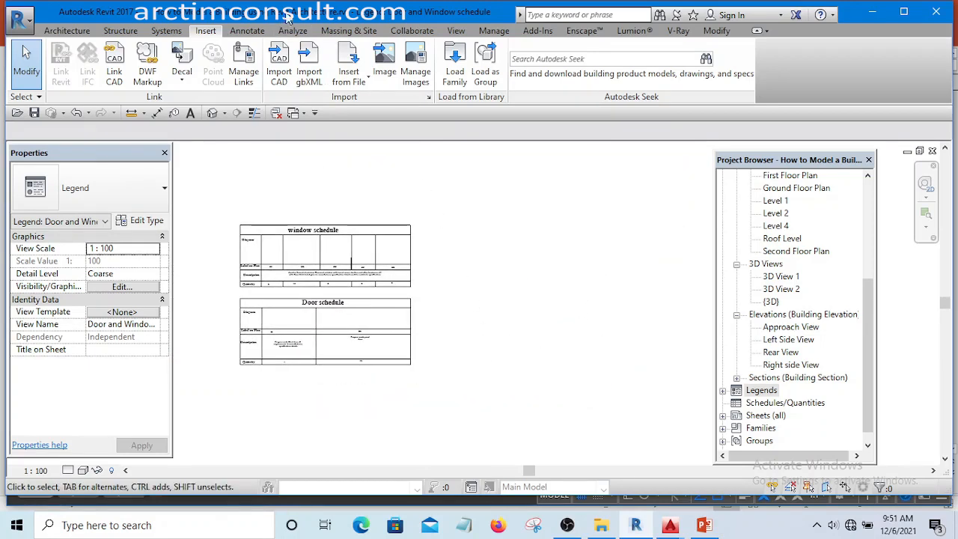
pyautogui.click(248, 31)
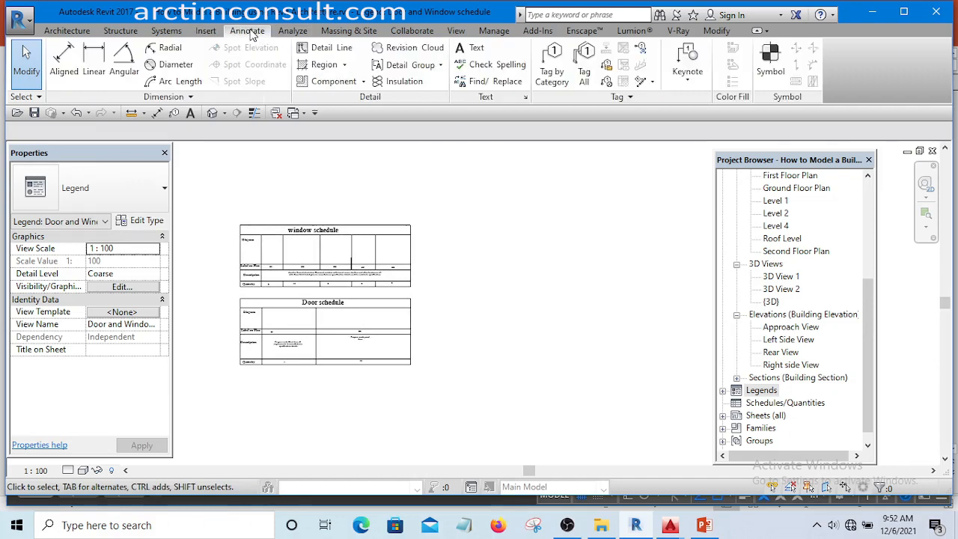
pyautogui.click(349, 50)
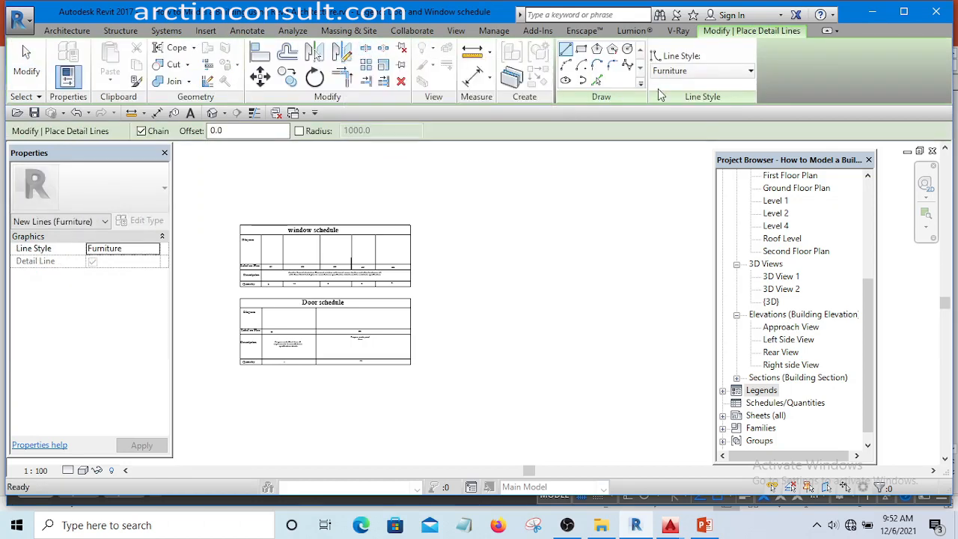
pyautogui.click(582, 50)
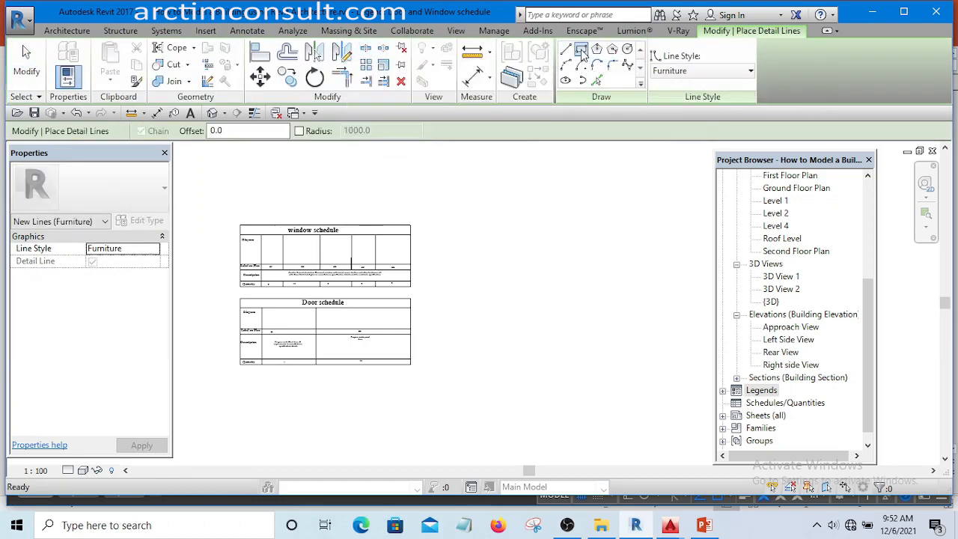
# Draw a detail-line rectangle about 37354.5 wide beside the window schedule, aligned with that table's upper and lower edges.
pyautogui.scroll(2, 451, 249)
pyautogui.scroll(-3, 462, 218)
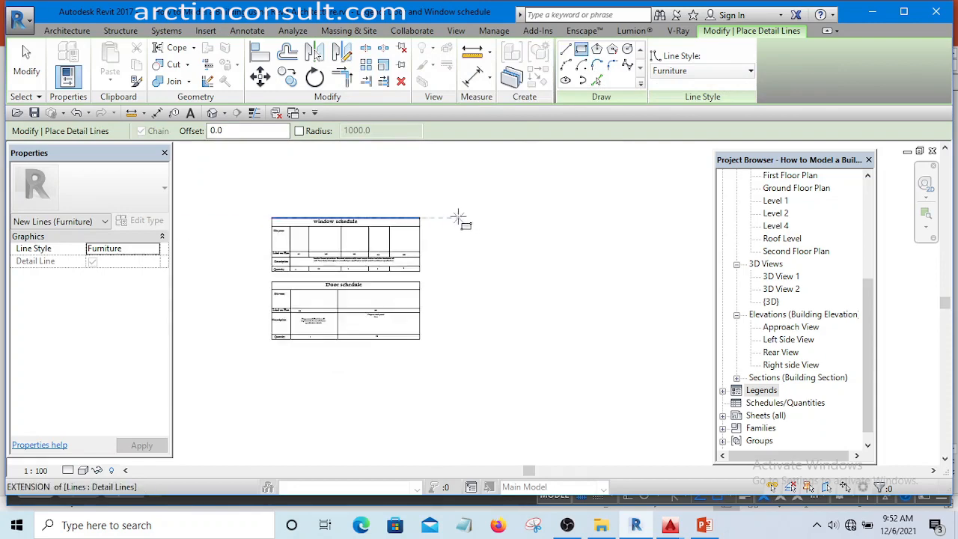
pyautogui.click(447, 215)
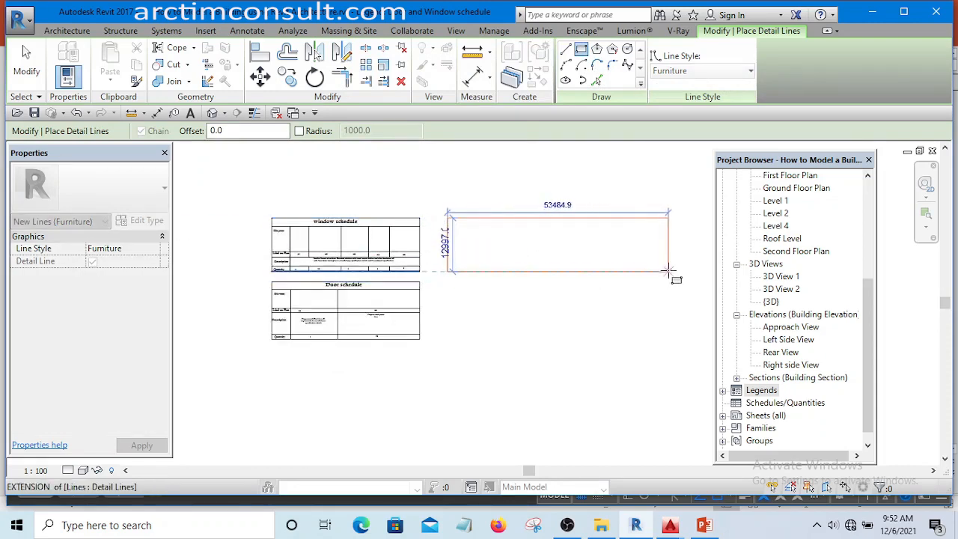
pyautogui.click(604, 268)
pyautogui.scroll(3, 470, 248)
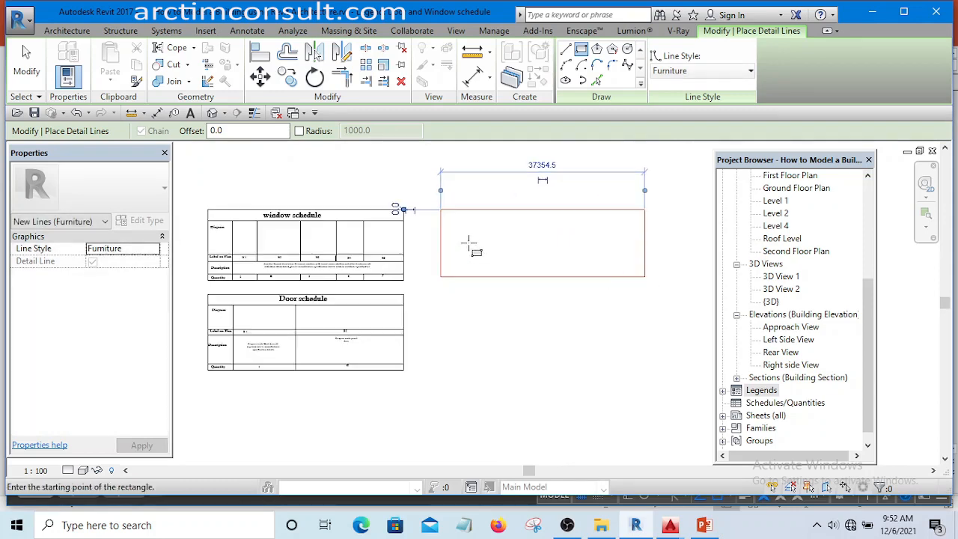
# Draw a full-height vertical detail line inside the new rectangle to form a narrow heading column on its left side.
pyautogui.click(566, 49)
pyautogui.scroll(-3, 479, 217)
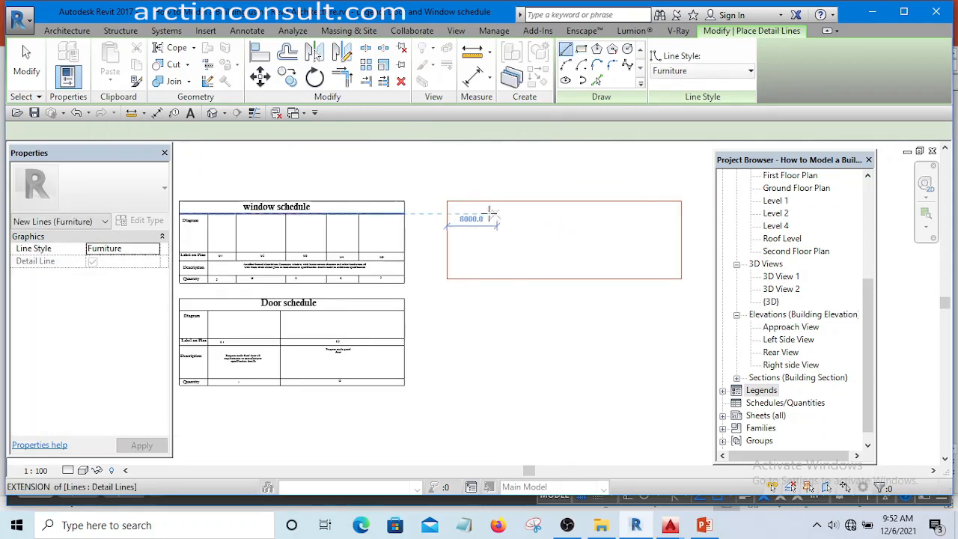
pyautogui.click(448, 201)
pyautogui.click(485, 200)
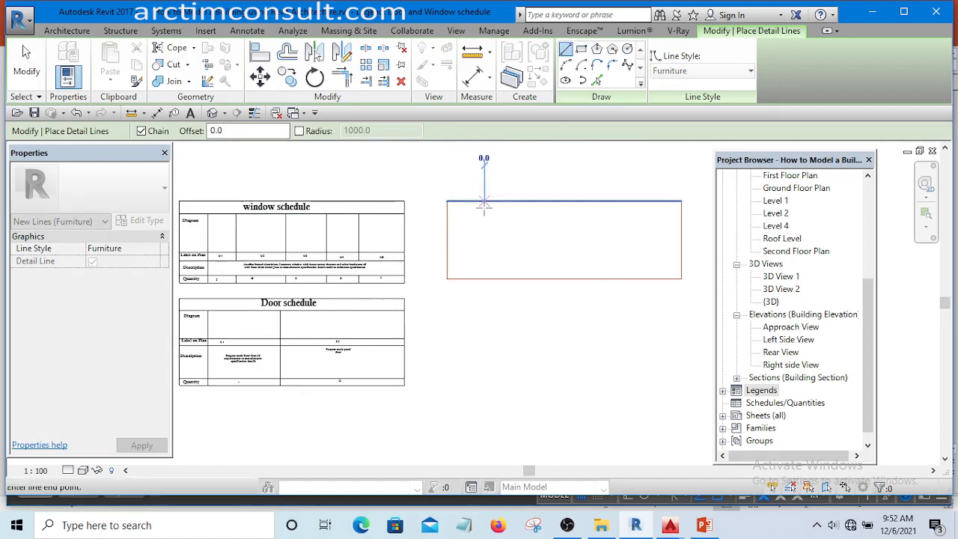
pyautogui.click(483, 278)
pyautogui.scroll(-3, 483, 278)
pyautogui.scroll(2, 486, 280)
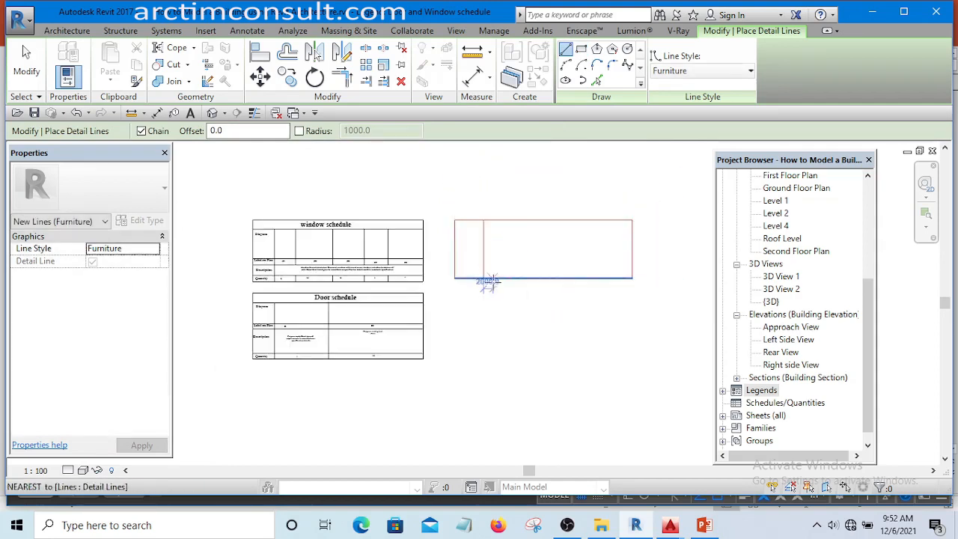
# Draw a horizontal detail line across the full width of the rectangle, about 5000 above its lower edge.
pyautogui.scroll(3, 456, 247)
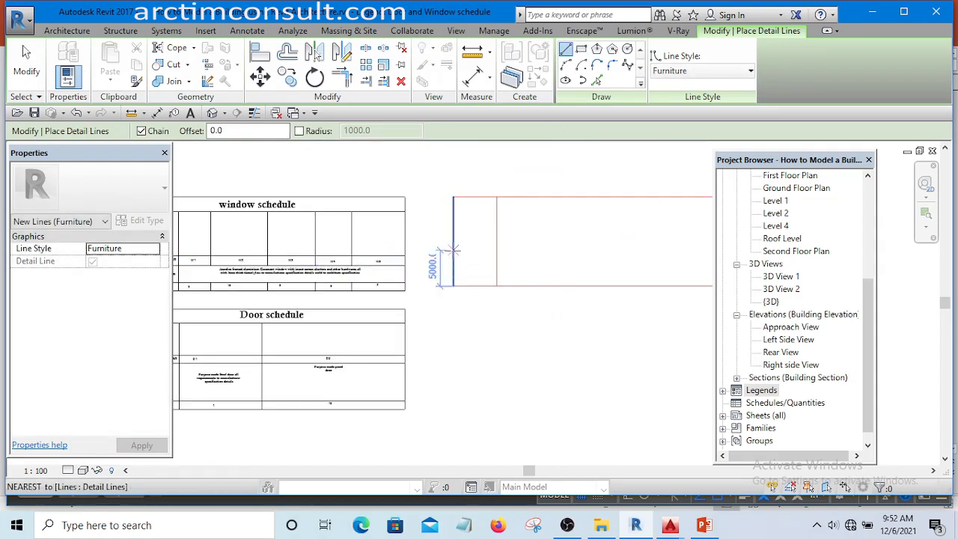
pyautogui.click(452, 251)
pyautogui.scroll(-2, 452, 250)
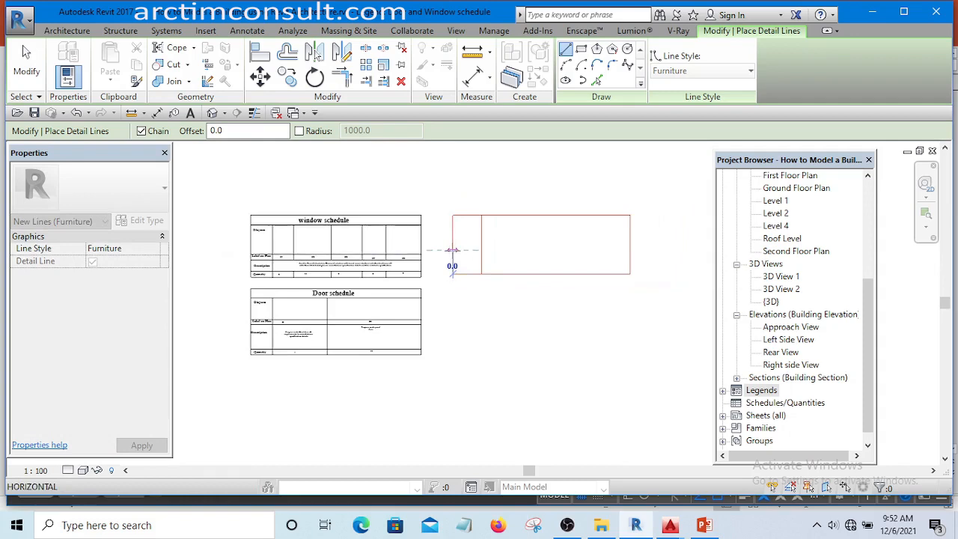
pyautogui.click(630, 250)
pyautogui.press('Escape')
# Draw a second full-width horizontal detail line just below the first one to form a narrow label row.
pyautogui.scroll(2, 444, 263)
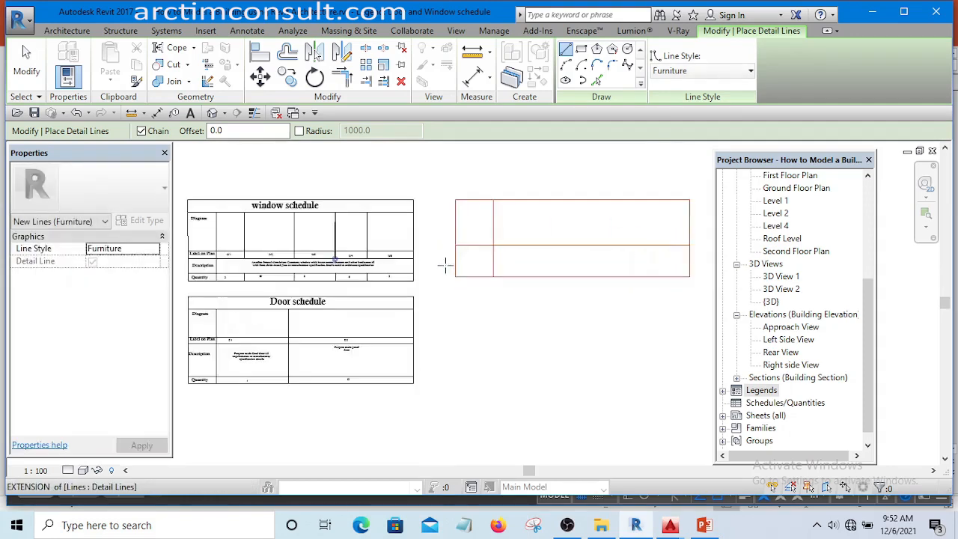
pyautogui.scroll(1, 445, 263)
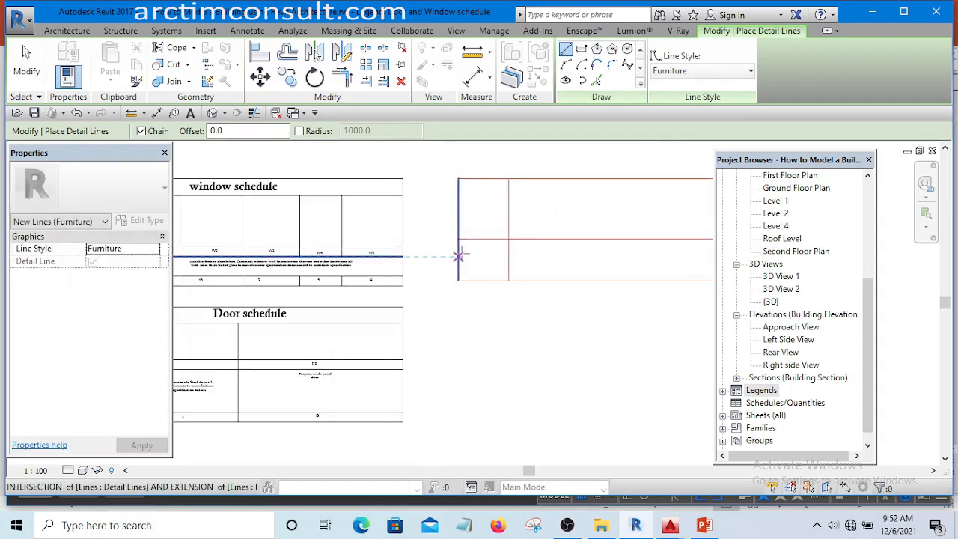
pyautogui.scroll(2, 457, 250)
pyautogui.click(457, 250)
pyautogui.scroll(-4, 440, 249)
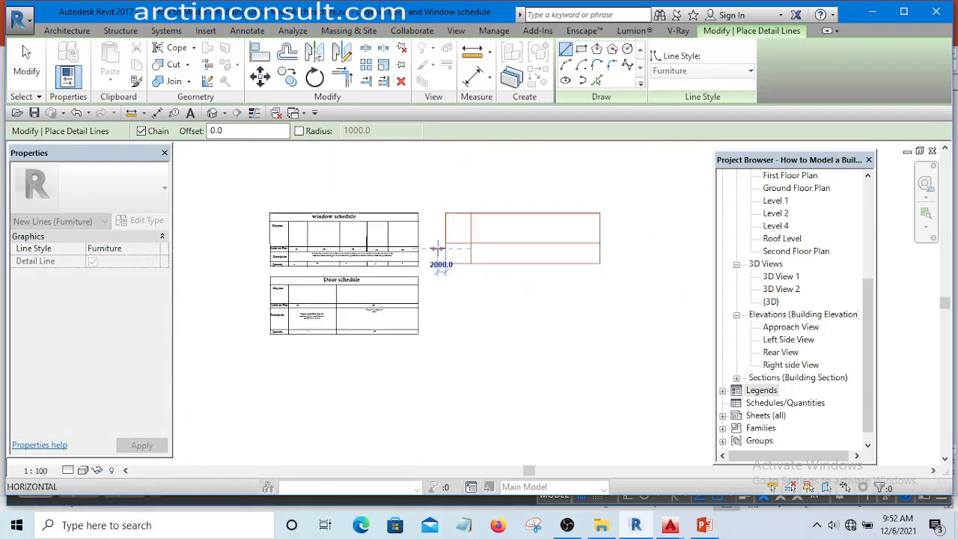
pyautogui.scroll(-1, 438, 248)
pyautogui.click(579, 248)
pyautogui.press('Escape')
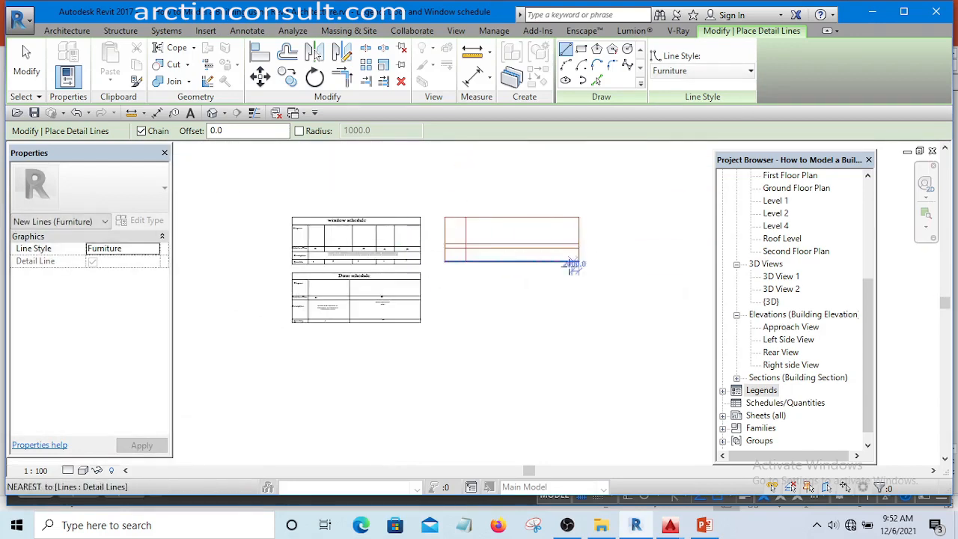
# End line drawing and delete the whole sample table drawn beside the window and door schedules.
pyautogui.scroll(3, 476, 253)
pyautogui.scroll(-5, 503, 274)
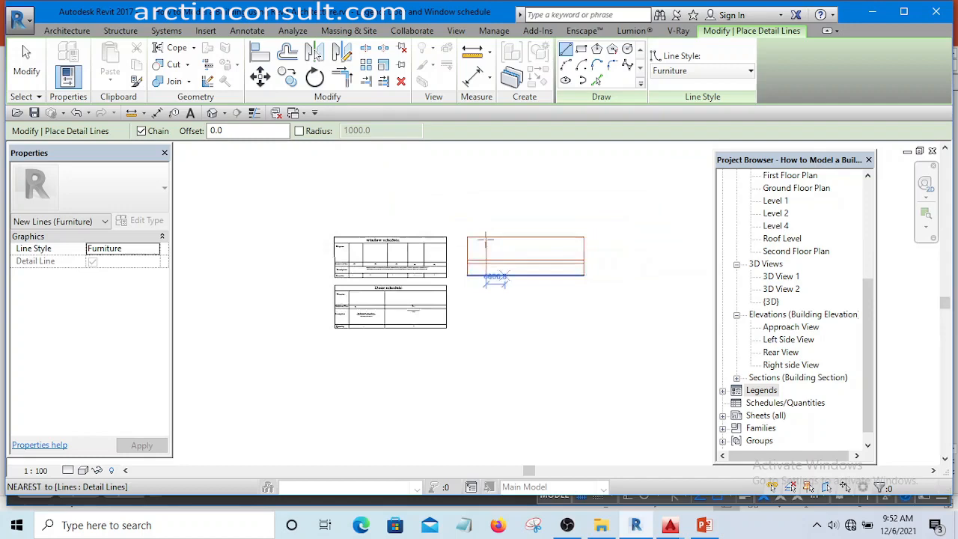
pyautogui.scroll(1, 487, 214)
pyautogui.rightClick(488, 199)
pyautogui.click(516, 209)
pyautogui.scroll(4, 479, 262)
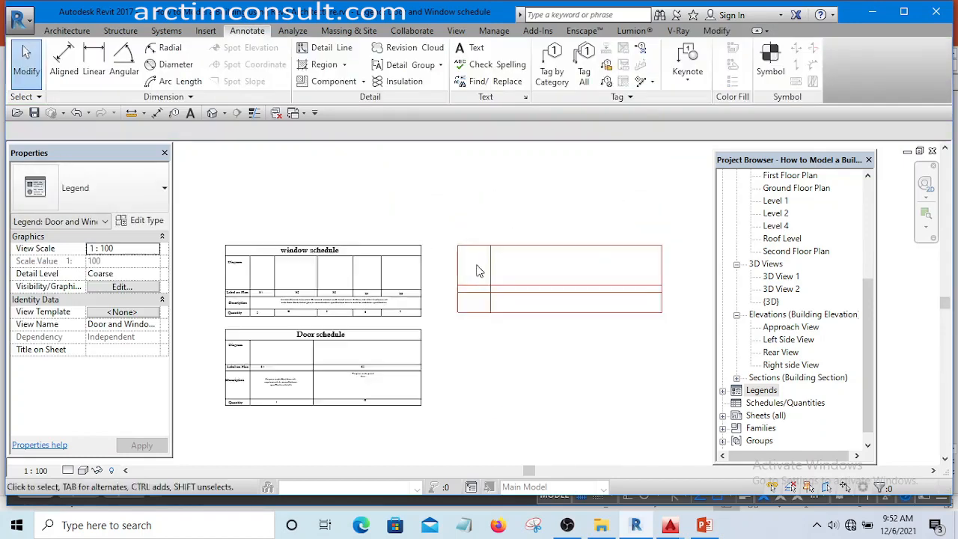
pyautogui.moveTo(410, 182); pyautogui.dragTo(647, 302)
pyautogui.press('Delete')
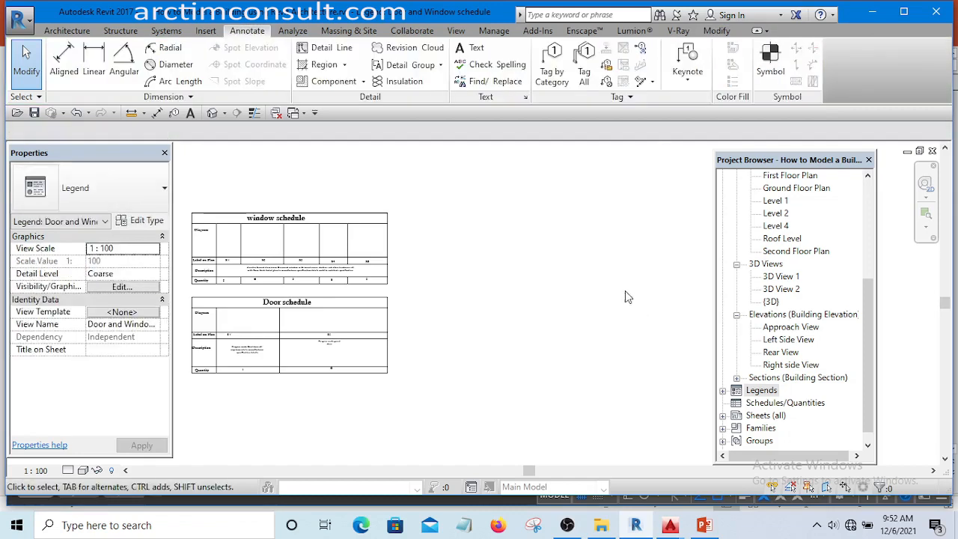
# Examine the diagram, label, description and quantity rows of the window and door schedule tables.
pyautogui.scroll(5, 439, 302)
pyautogui.scroll(-2, 459, 346)
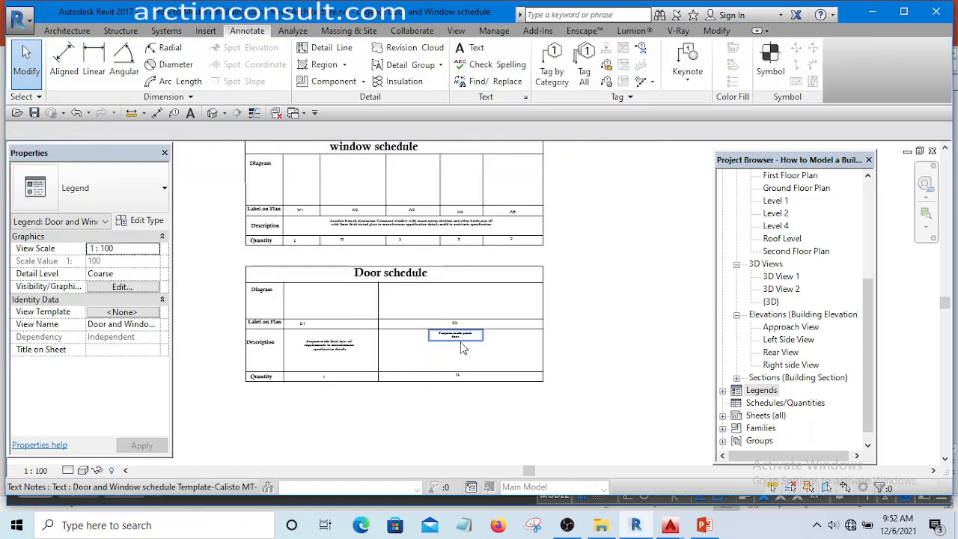
pyautogui.scroll(-2, 514, 352)
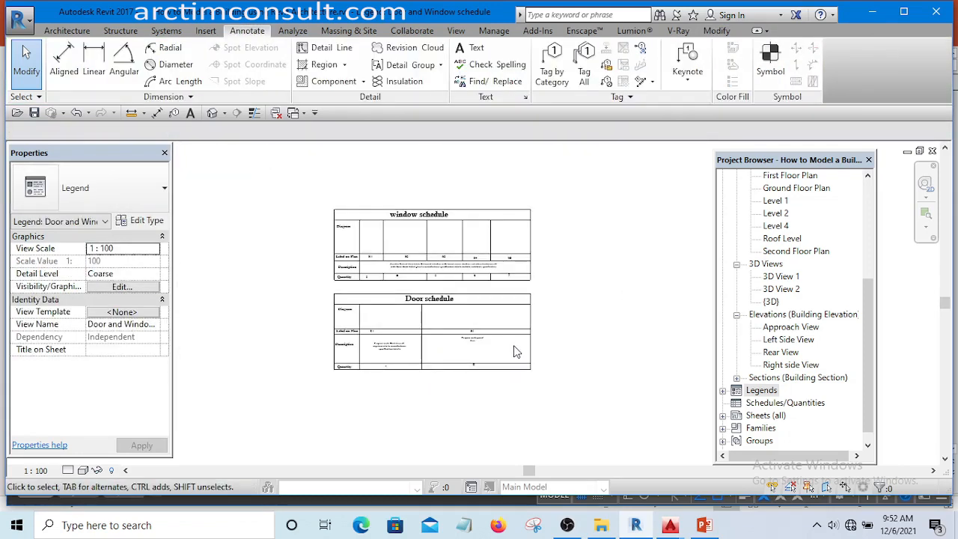
pyautogui.scroll(3, 447, 315)
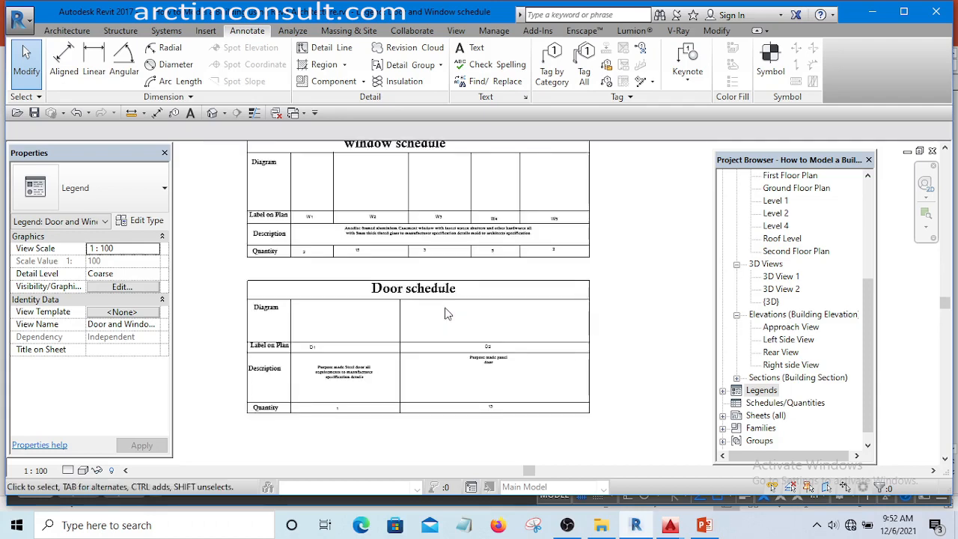
pyautogui.scroll(3, 472, 345)
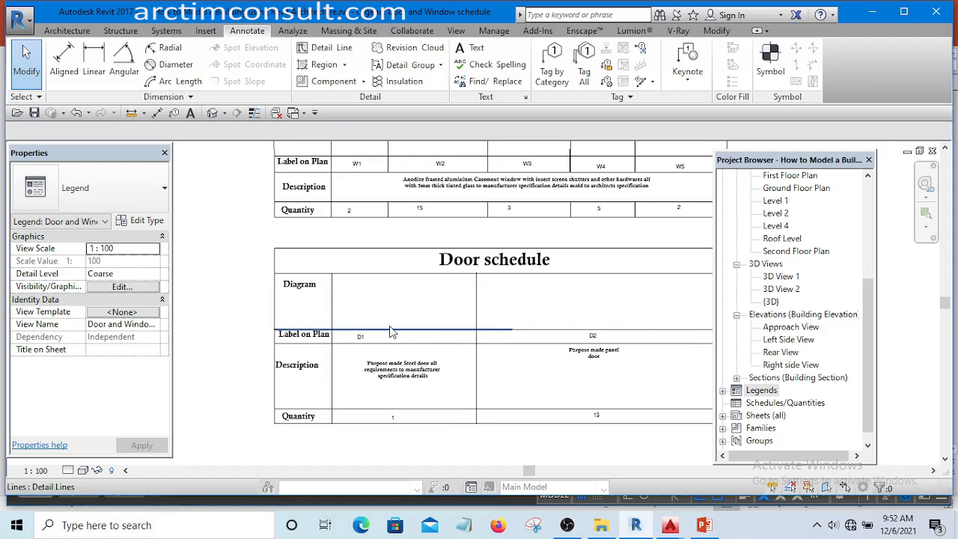
pyautogui.scroll(-4, 419, 336)
pyautogui.scroll(1, 588, 351)
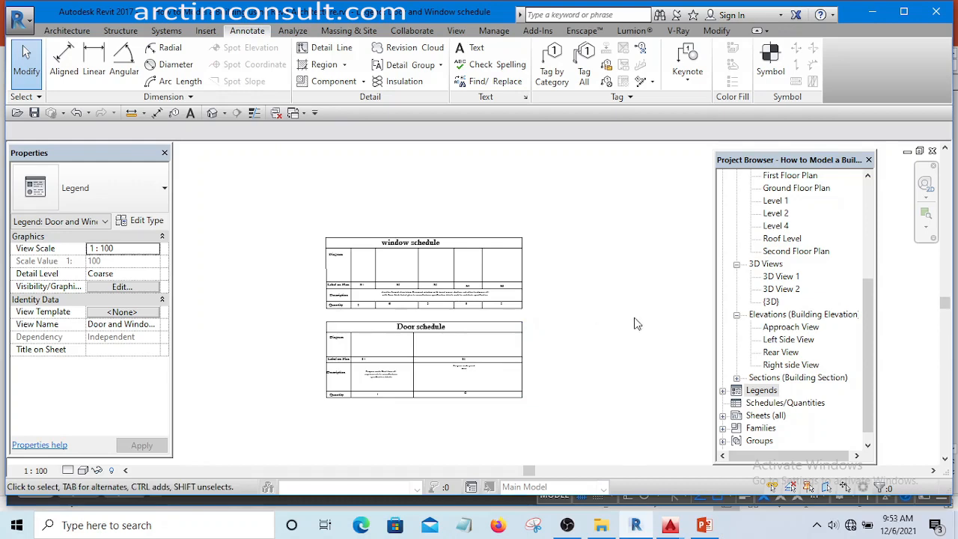
pyautogui.moveTo(627, 333); pyautogui.dragTo(645, 321, button='middle')
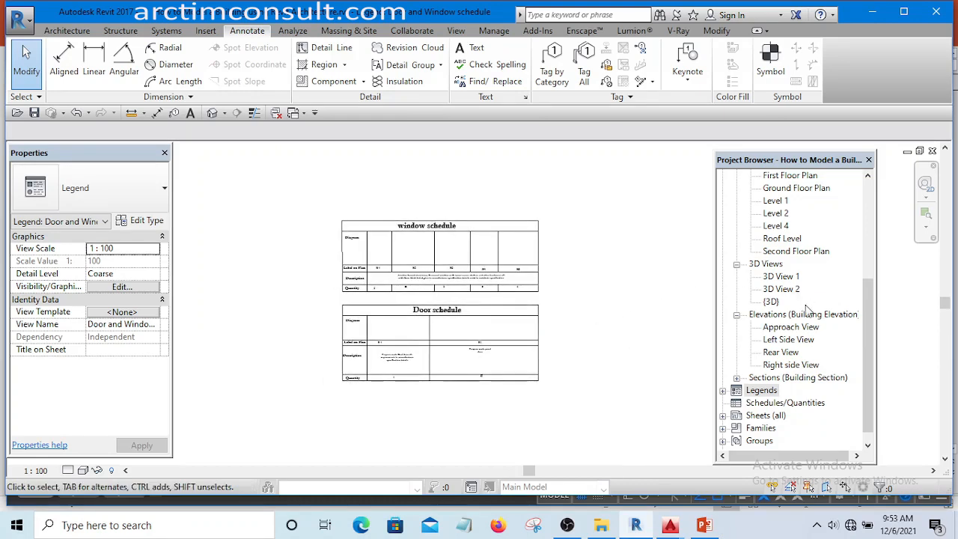
# Open the Ground Floor Plan view and examine the doors and windows around the house's rooms.
pyautogui.moveTo(865, 304); pyautogui.dragTo(867, 206)
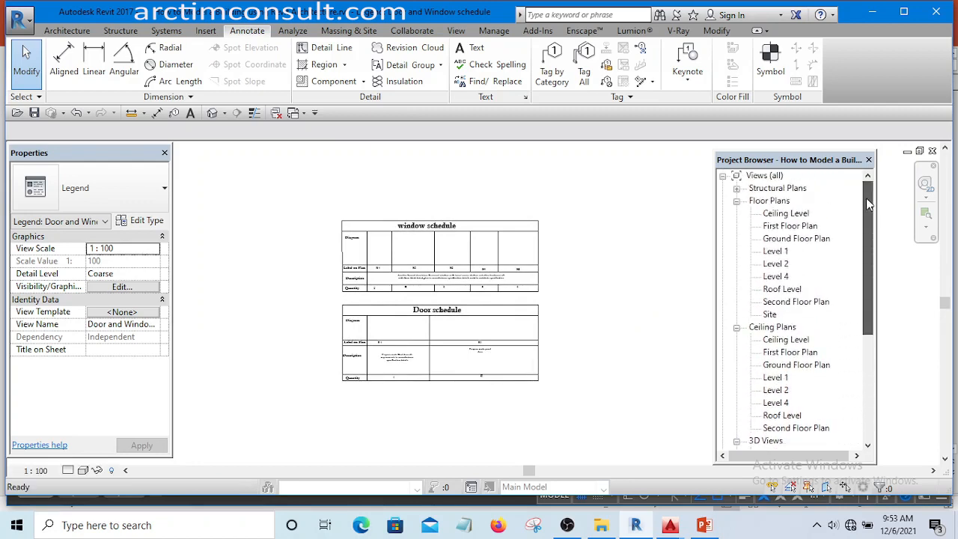
pyautogui.click(569, 268)
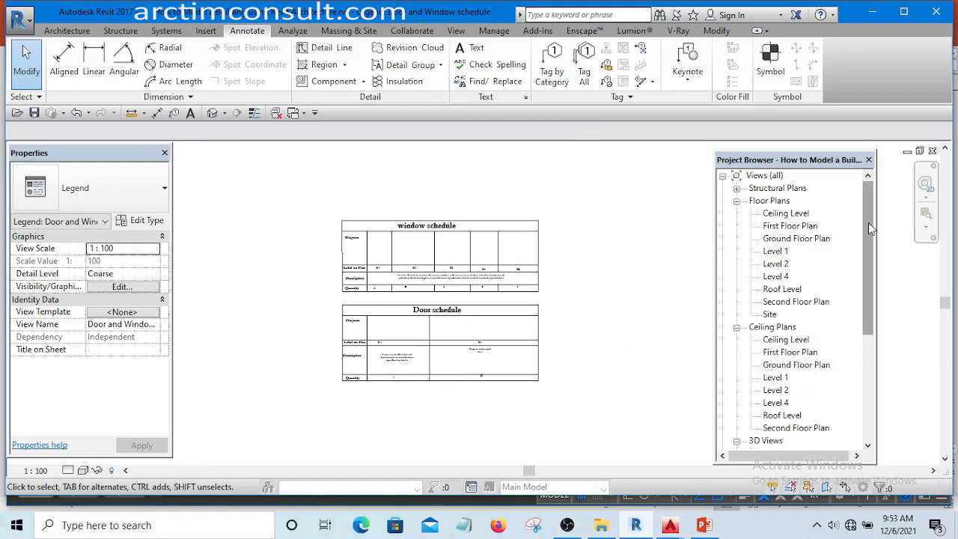
pyautogui.doubleClick(798, 239)
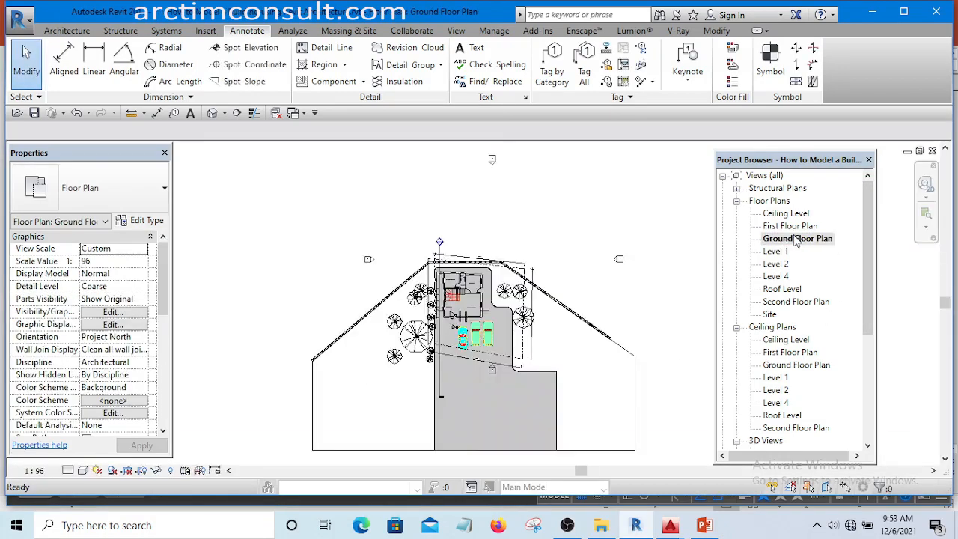
pyautogui.scroll(5, 388, 256)
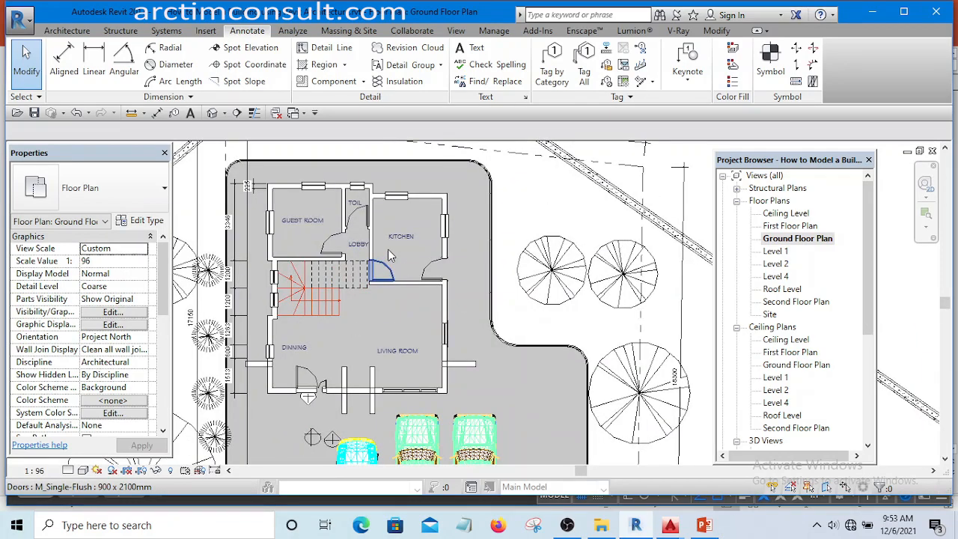
pyautogui.scroll(-5, 404, 269)
pyautogui.moveTo(565, 250); pyautogui.dragTo(533, 249, button='middle')
pyautogui.scroll(5, 404, 232)
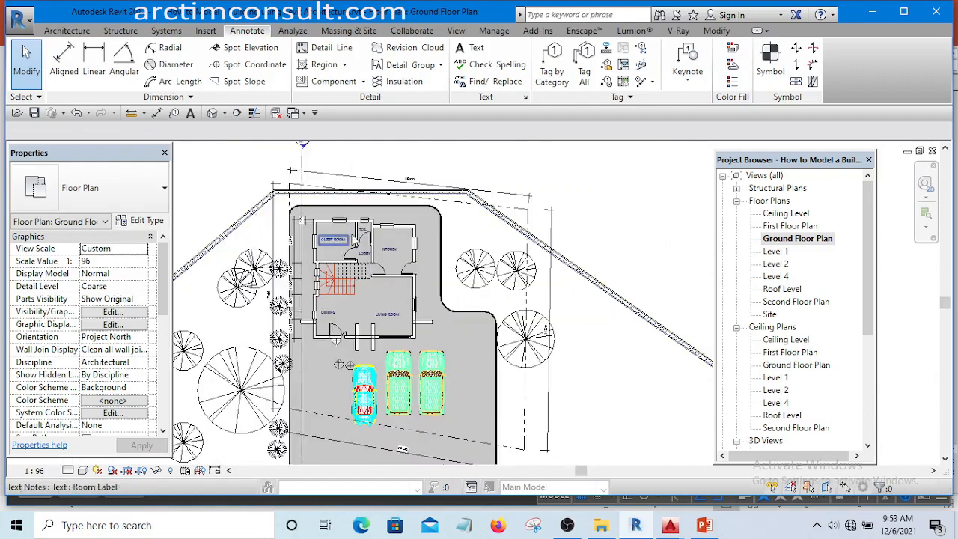
pyautogui.scroll(-6, 404, 232)
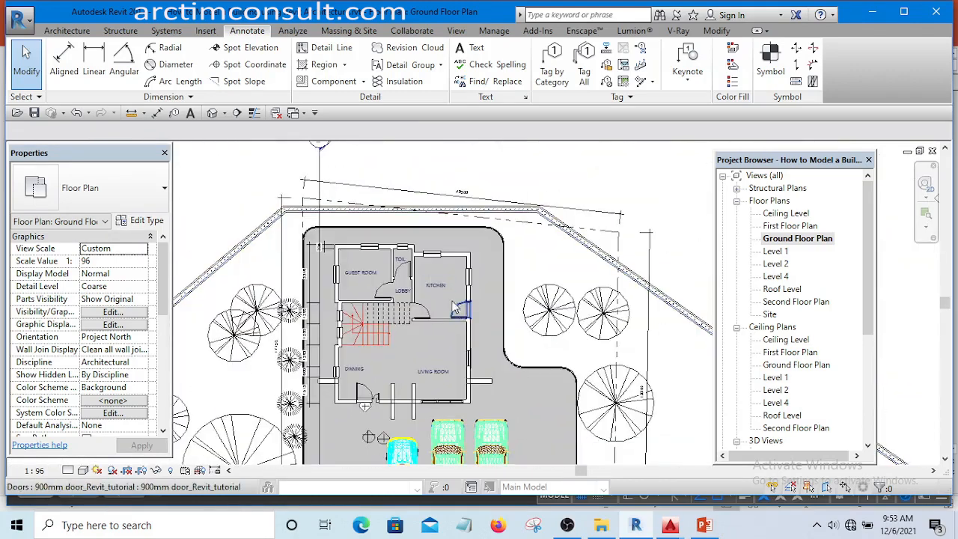
pyautogui.moveTo(452, 315); pyautogui.dragTo(459, 280, button='middle')
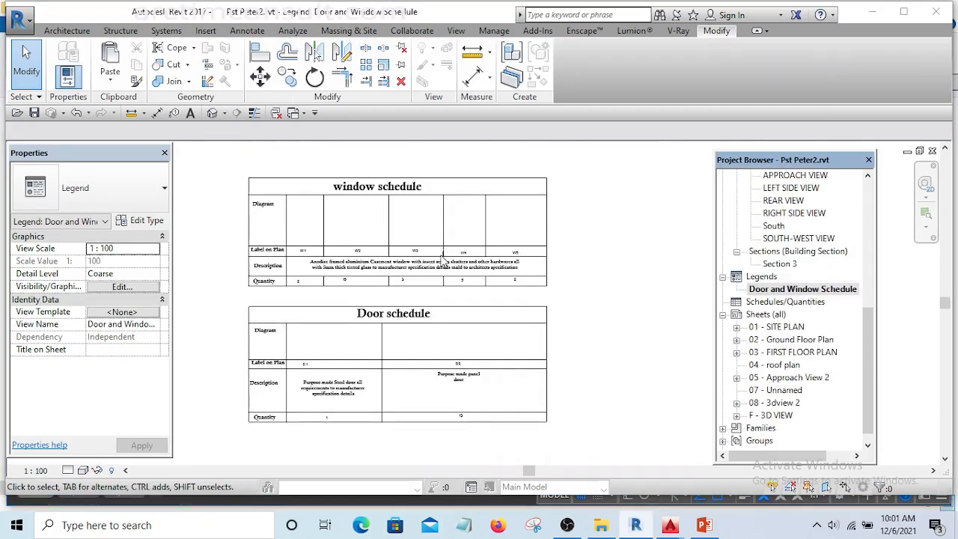
# Examine the window labels, description and quantities in the other project's Door and Window Schedule legend.
pyautogui.scroll(3, 325, 227)
pyautogui.scroll(-2, 402, 265)
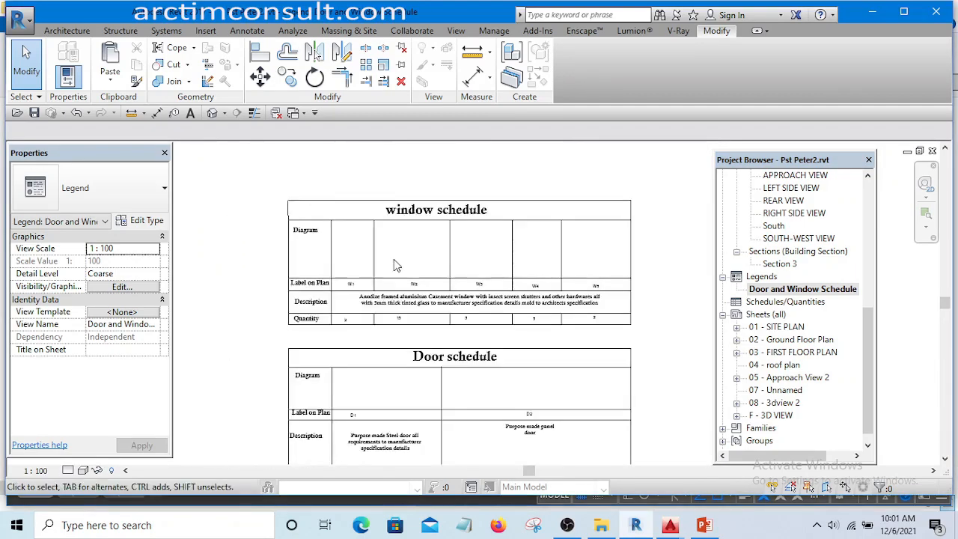
pyautogui.scroll(2, 370, 253)
pyautogui.moveTo(434, 306); pyautogui.dragTo(405, 304, button='middle')
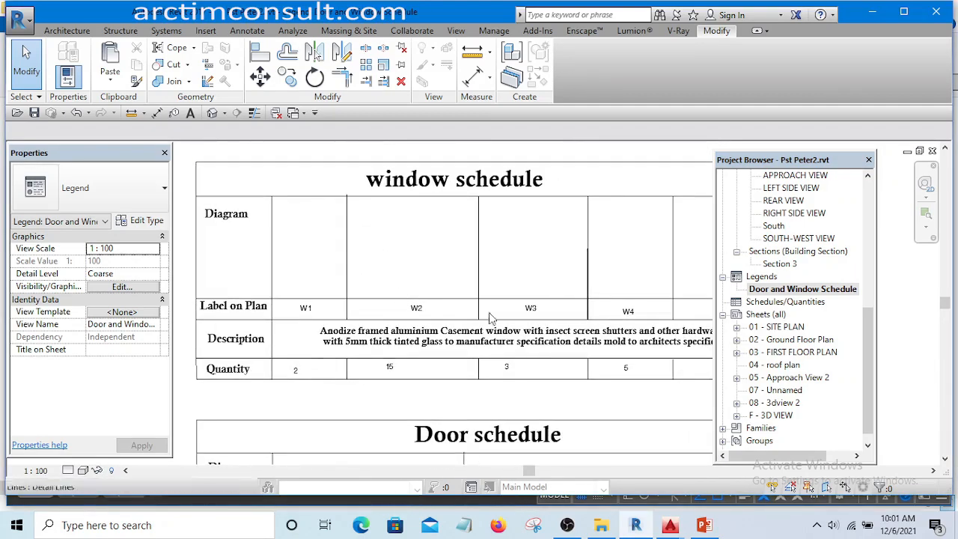
pyautogui.moveTo(693, 339); pyautogui.dragTo(668, 369, button='middle')
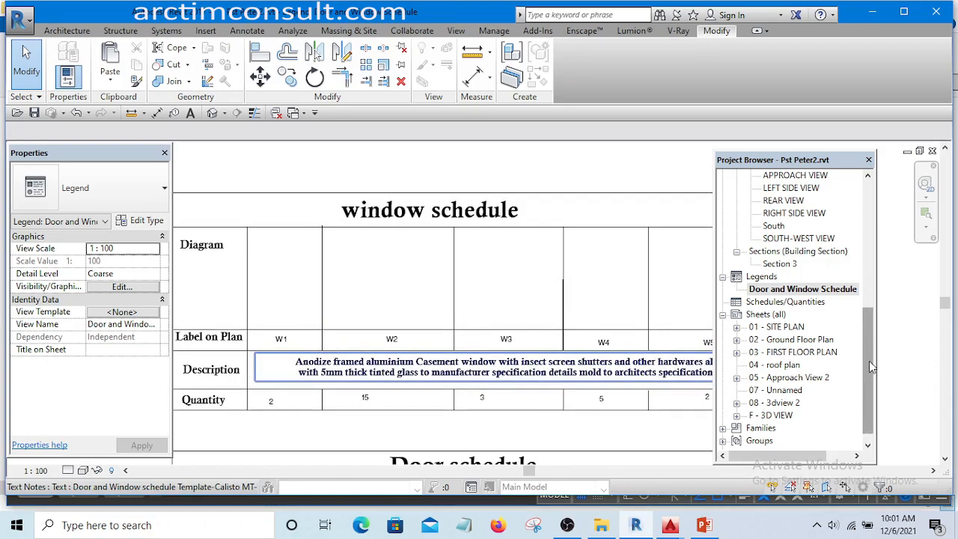
# Open the GROUND FLOOR PLAN view and examine the D1 tag at the entrance door.
pyautogui.moveTo(869, 361); pyautogui.dragTo(891, 238)
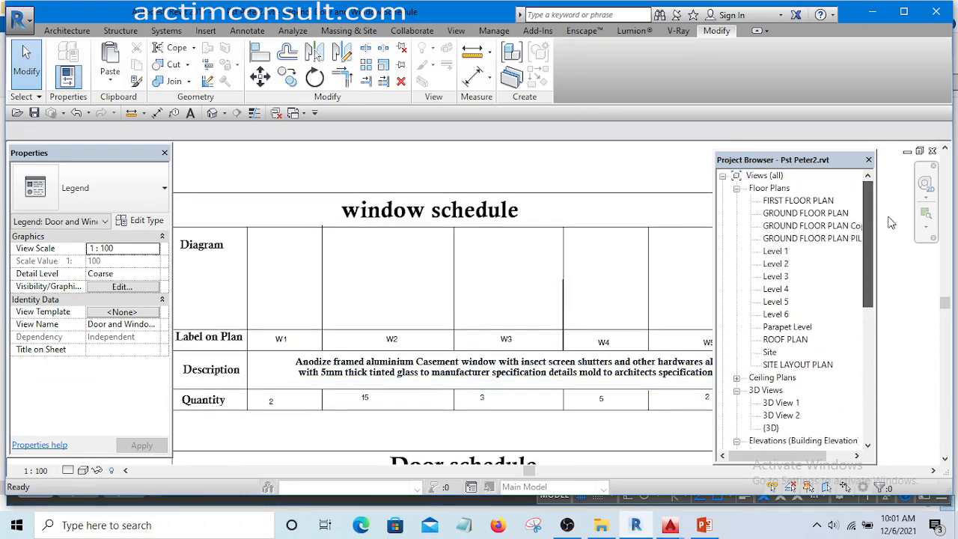
pyautogui.click(800, 214)
pyautogui.doubleClick(799, 214)
pyautogui.scroll(-4, 556, 294)
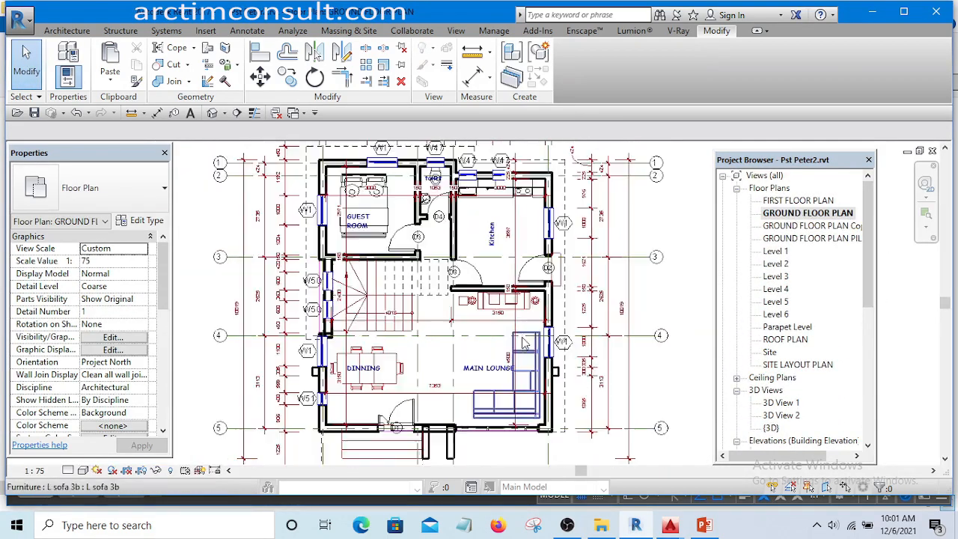
pyautogui.scroll(5, 489, 290)
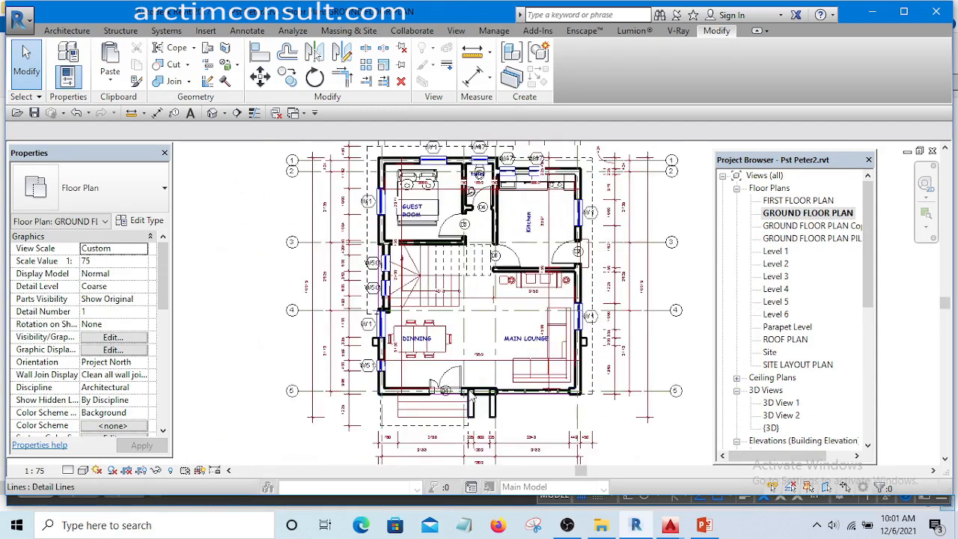
pyautogui.scroll(6, 461, 285)
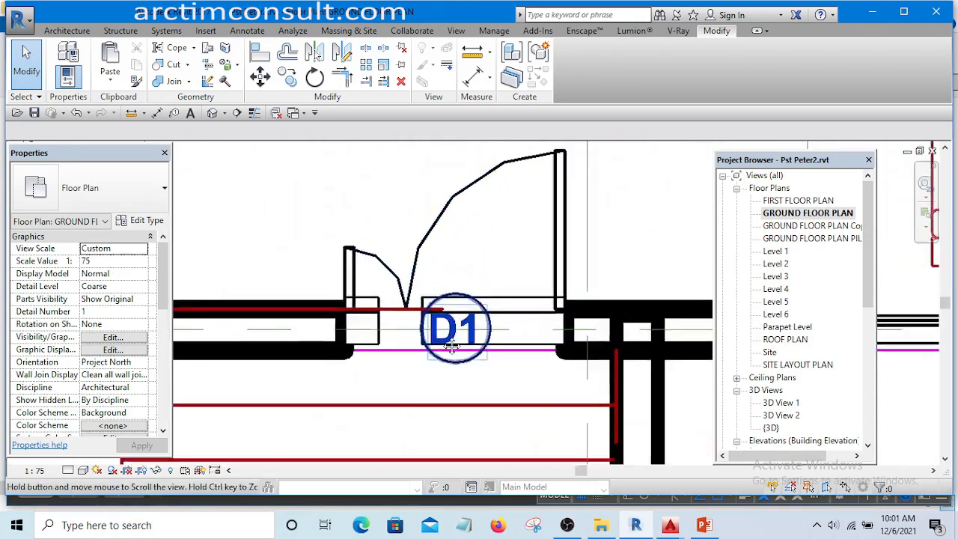
# Set the Type Mark of the entrance double door's type to D1, accepting the duplicate value.
pyautogui.scroll(-1, 427, 335)
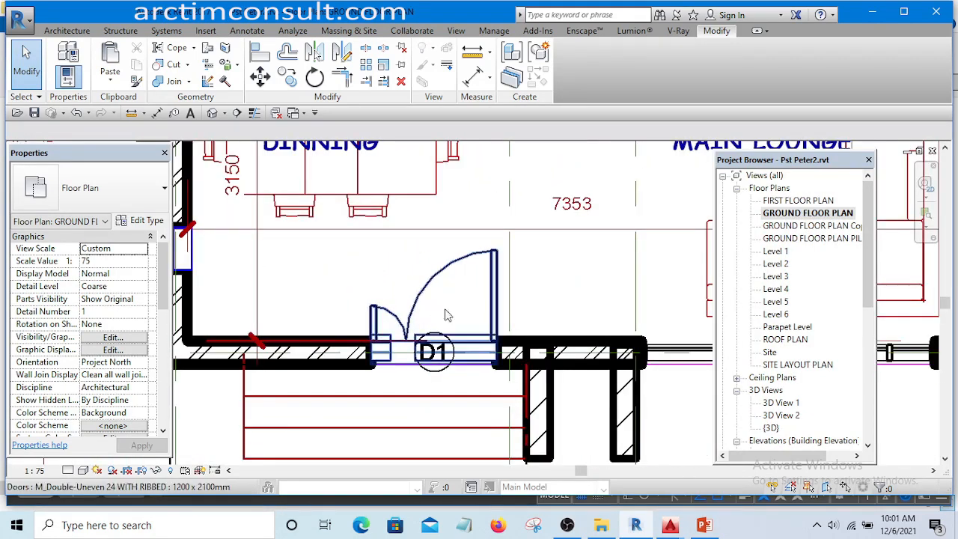
pyautogui.click(494, 311)
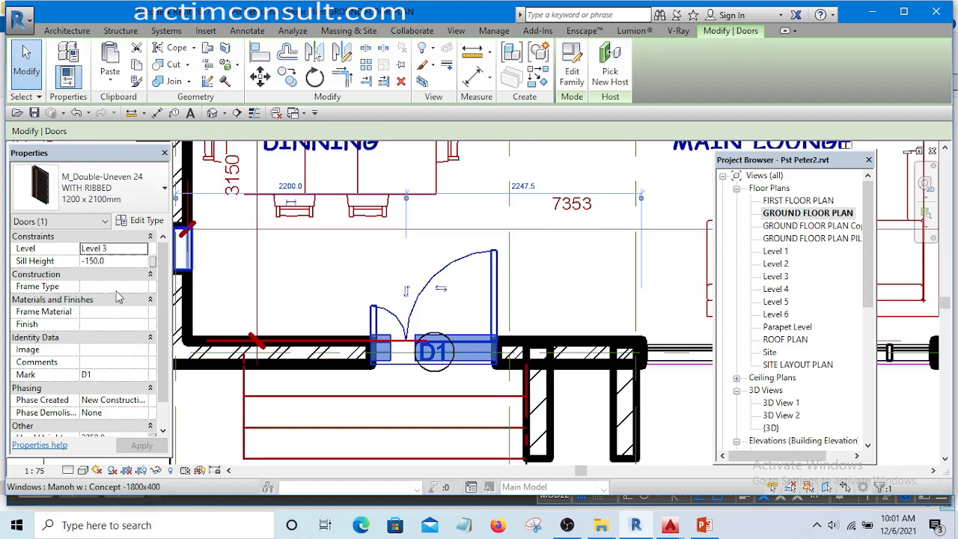
pyautogui.click(148, 223)
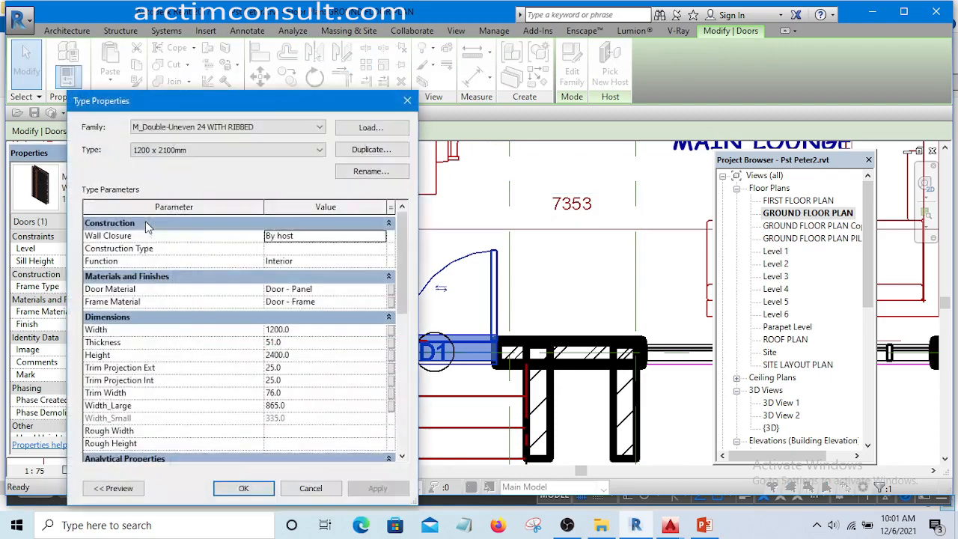
pyautogui.moveTo(402, 306); pyautogui.dragTo(413, 442)
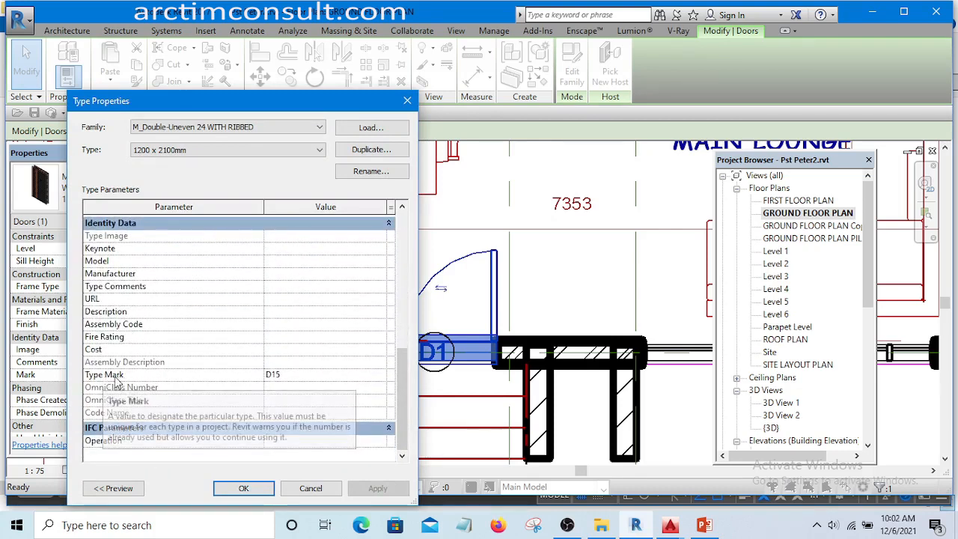
pyautogui.click(287, 378)
pyautogui.click(280, 375)
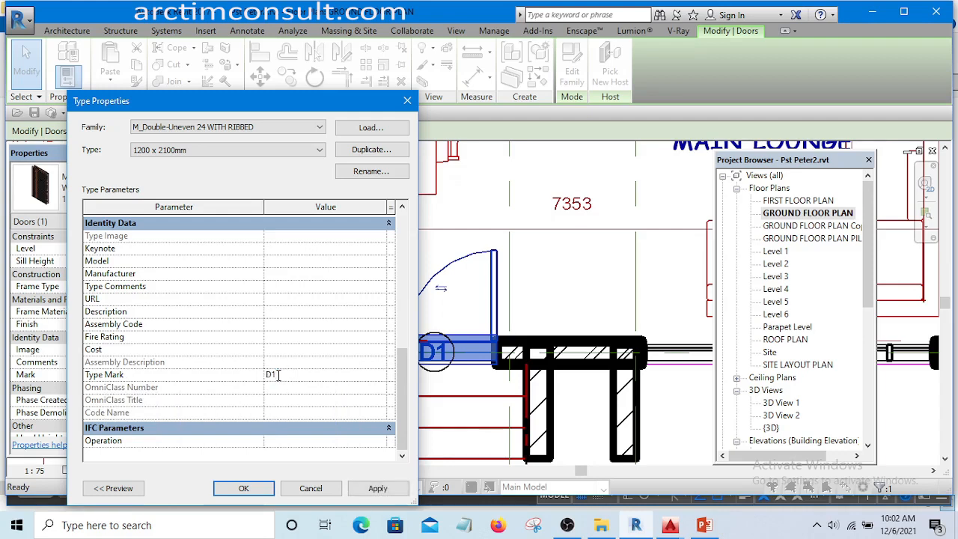
pyautogui.click(244, 489)
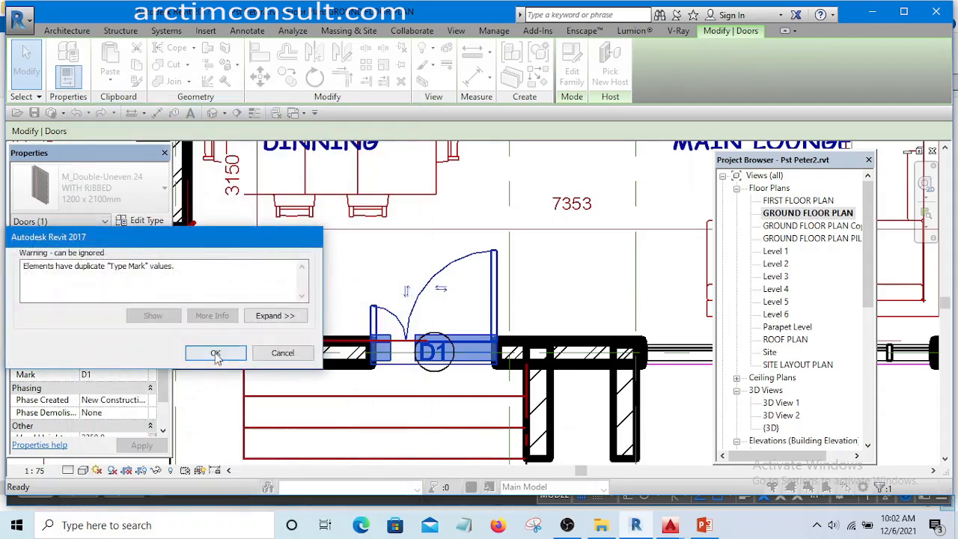
pyautogui.click(216, 353)
# Examine the entrance door's family and type name and its list of available types.
pyautogui.scroll(-5, 223, 358)
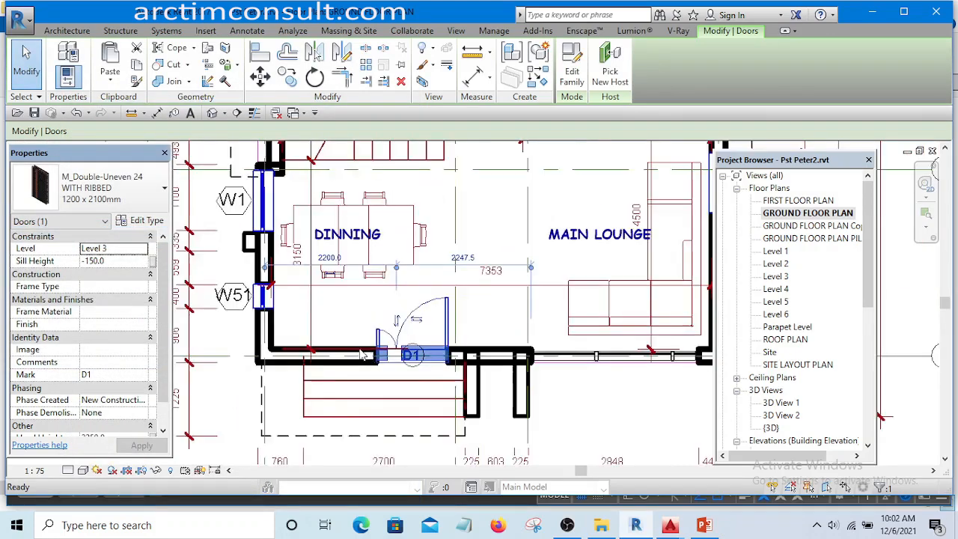
pyautogui.click(589, 365)
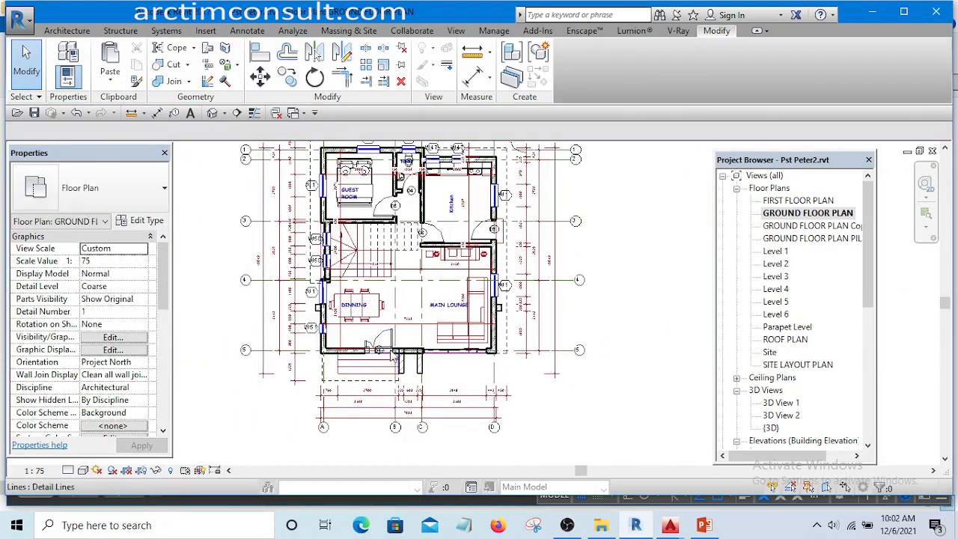
pyautogui.scroll(8, 366, 350)
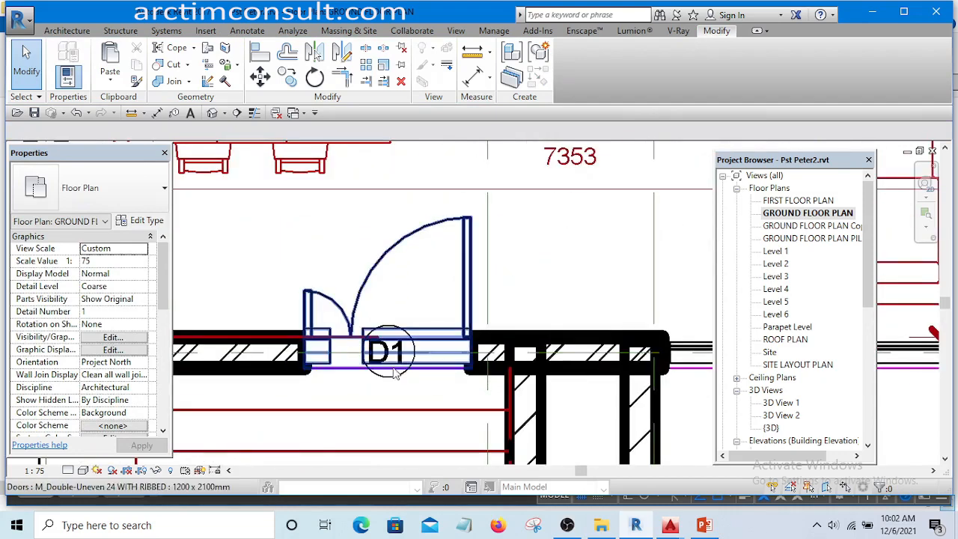
pyautogui.scroll(-3, 399, 372)
pyautogui.click(404, 310)
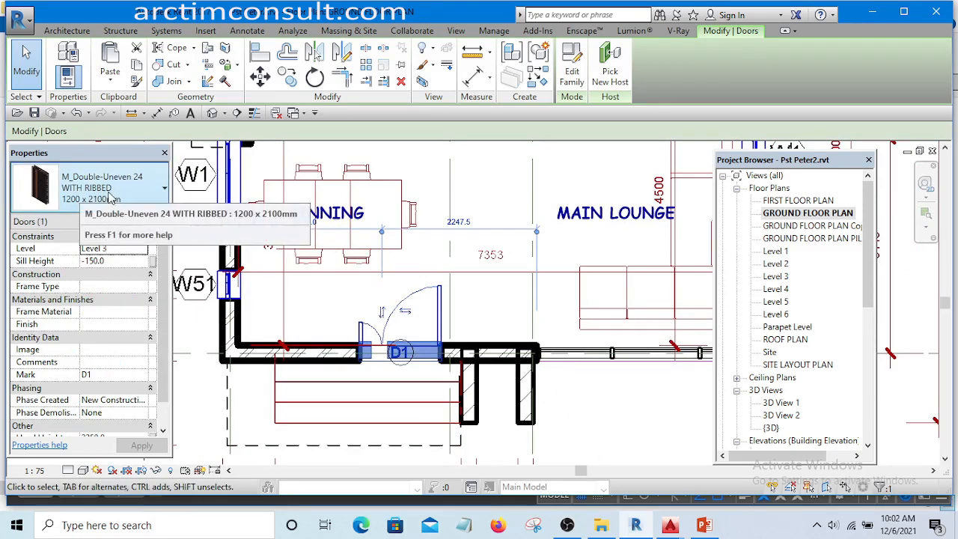
pyautogui.click(163, 194)
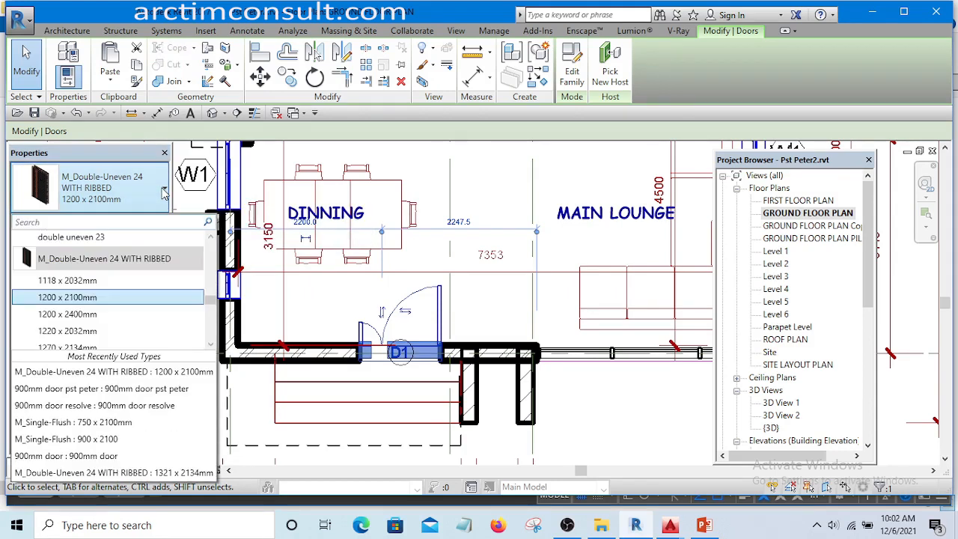
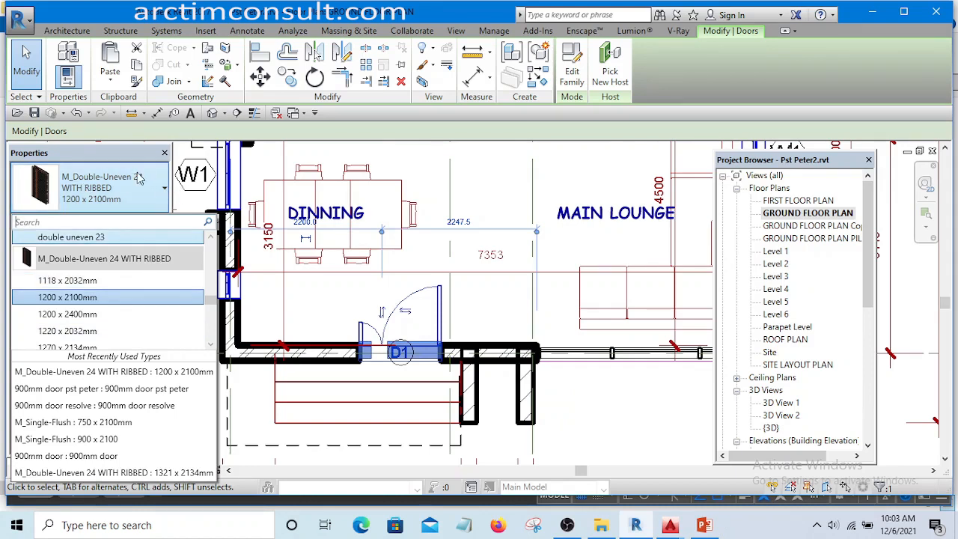
pyautogui.click(519, 189)
pyautogui.click(514, 184)
# Open the Door and Window Schedule legend view.
pyautogui.scroll(-3, 514, 183)
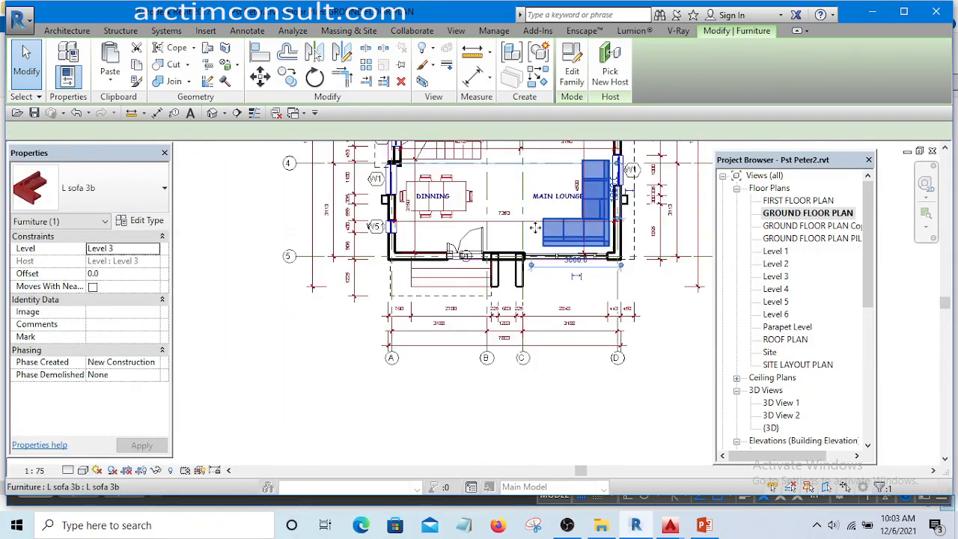
pyautogui.moveTo(534, 227); pyautogui.dragTo(509, 248, button='middle')
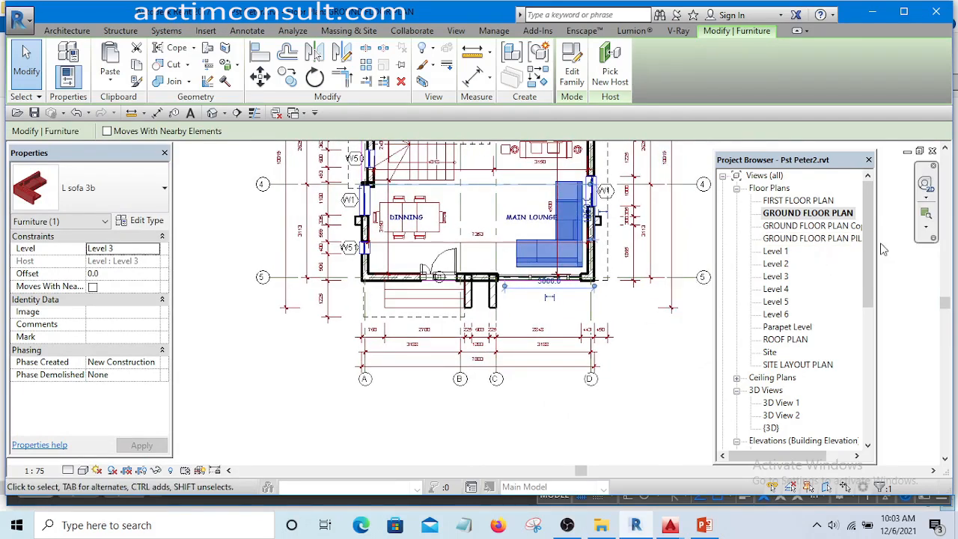
pyautogui.moveTo(882, 250); pyautogui.dragTo(882, 355)
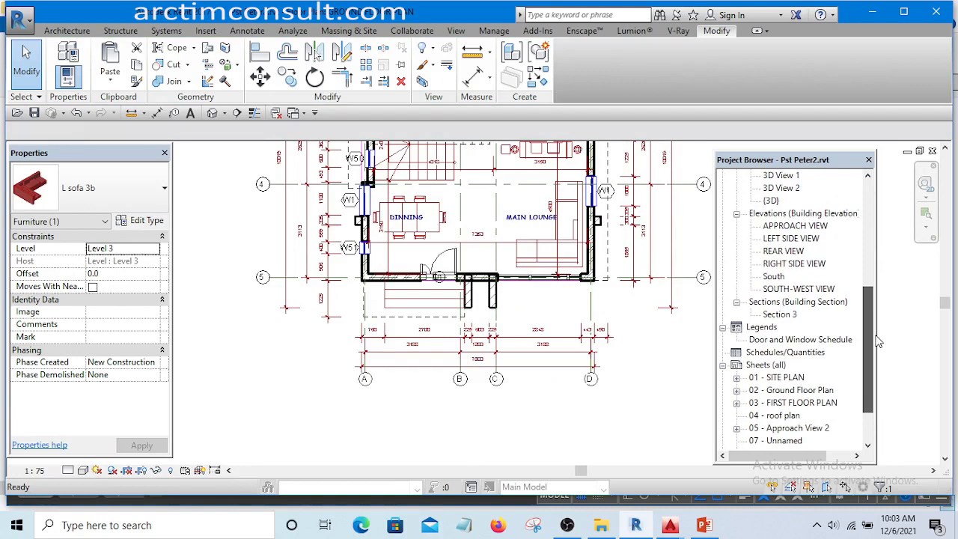
pyautogui.doubleClick(784, 342)
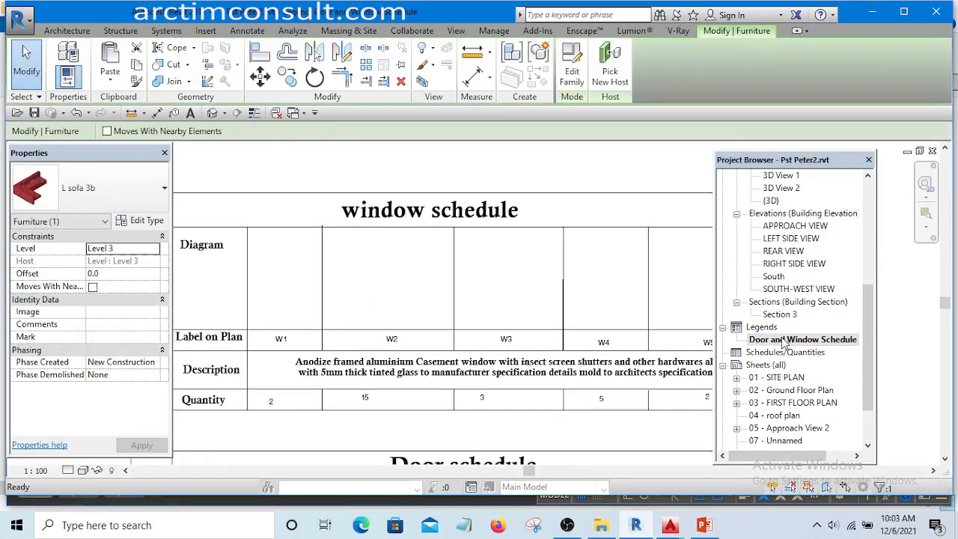
# Examine the diagram, label, description and quantity rows of the window schedule.
pyautogui.scroll(-3, 413, 250)
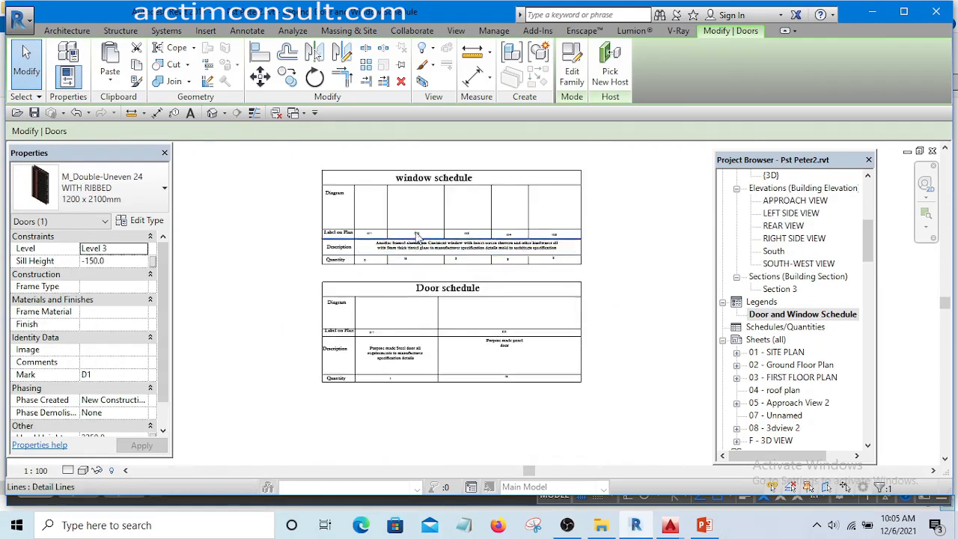
pyautogui.scroll(4, 383, 259)
pyautogui.moveTo(383, 224); pyautogui.dragTo(384, 257, button='middle')
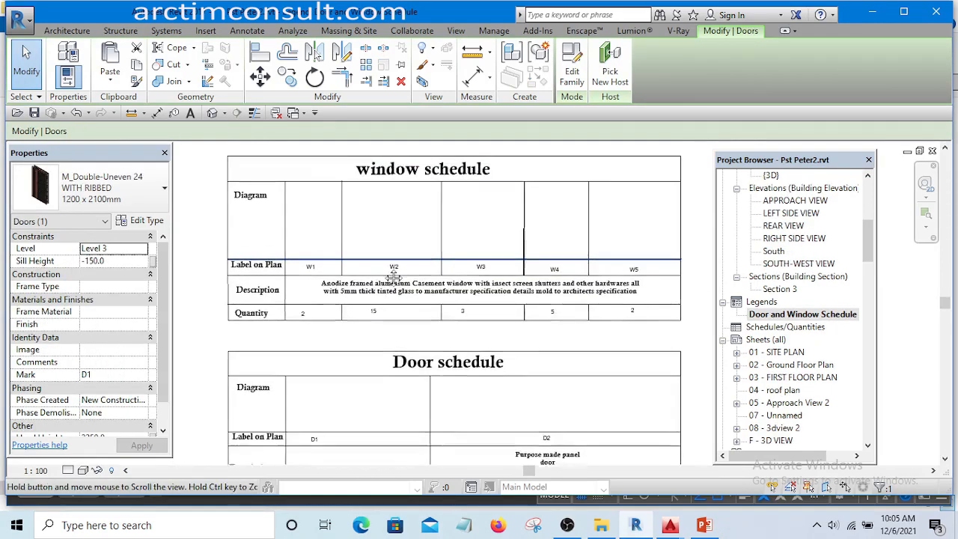
pyautogui.scroll(-1, 324, 239)
pyautogui.scroll(1, 326, 239)
pyautogui.scroll(-1, 378, 254)
pyautogui.scroll(2, 378, 252)
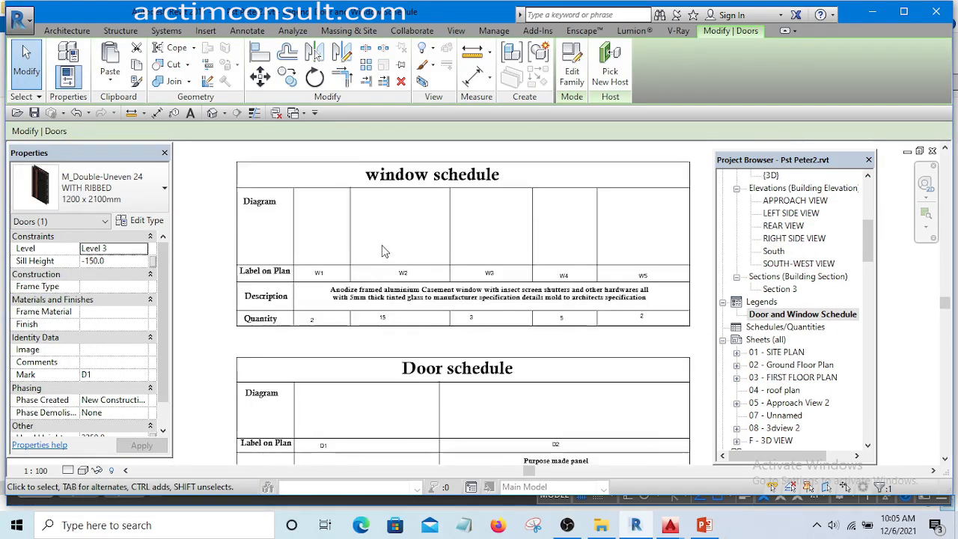
pyautogui.scroll(-2, 387, 255)
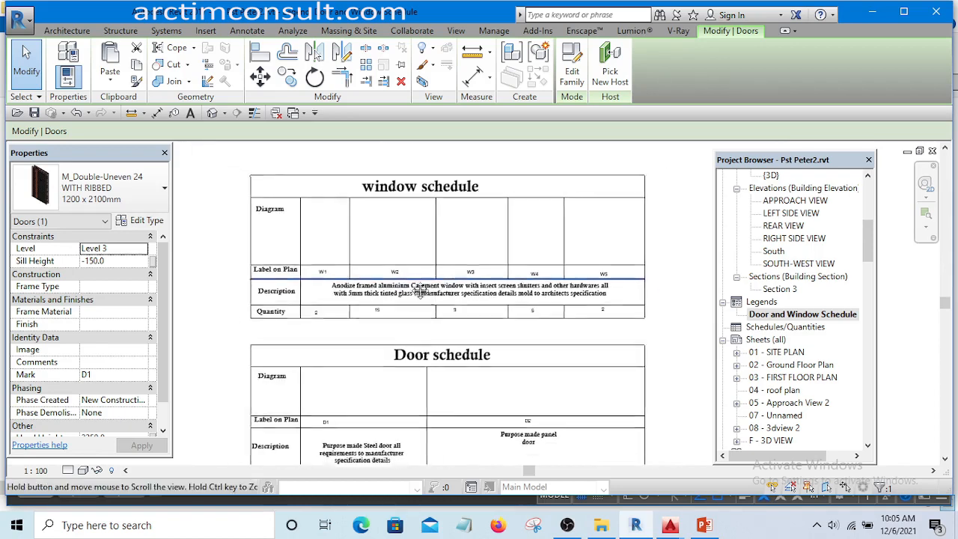
pyautogui.click(682, 272)
pyautogui.scroll(3, 654, 310)
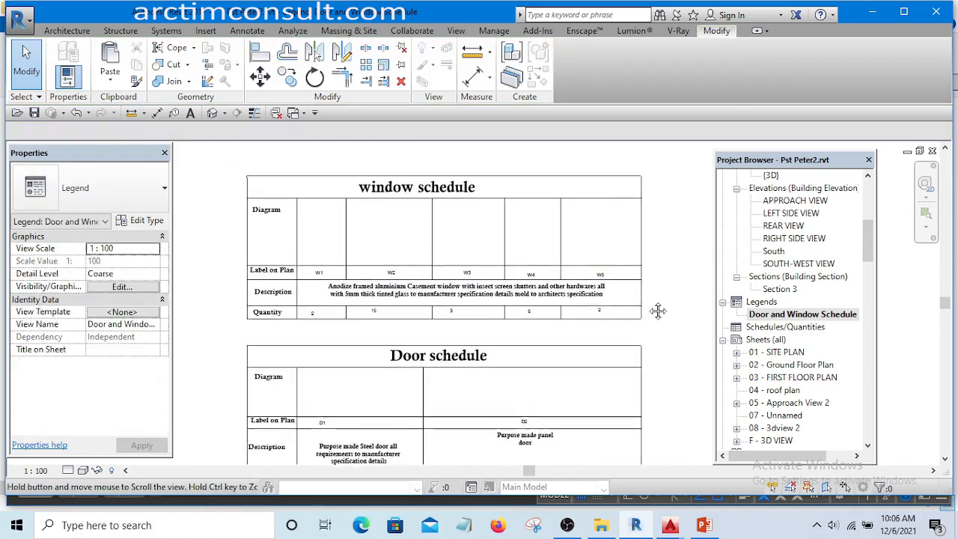
pyautogui.moveTo(580, 335); pyautogui.dragTo(587, 344, button='middle')
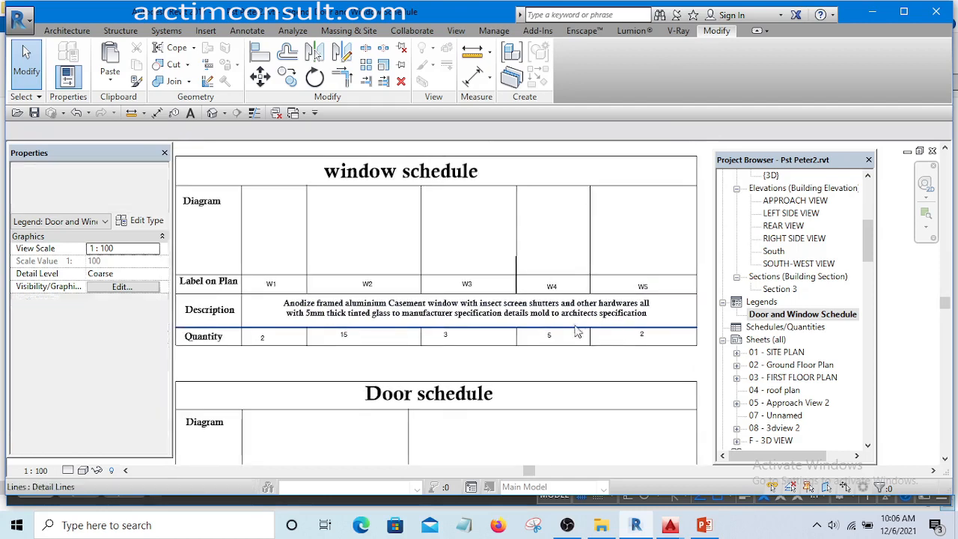
# Examine the empty diagram cells above the D1 and D2 labels in the door schedule.
pyautogui.scroll(-4, 283, 237)
pyautogui.moveTo(302, 409); pyautogui.dragTo(314, 315, button='middle')
pyautogui.scroll(5, 295, 250)
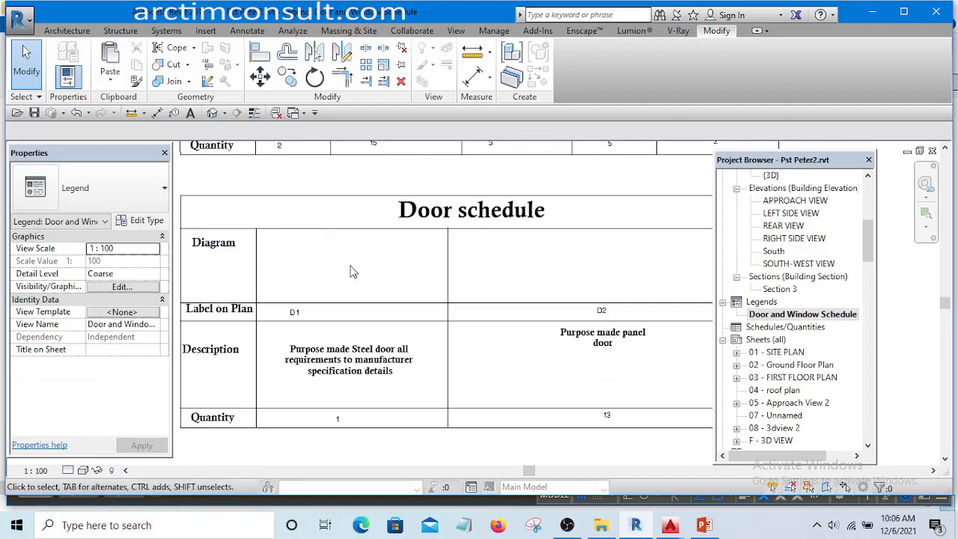
pyautogui.moveTo(352, 270); pyautogui.dragTo(354, 283, button='middle')
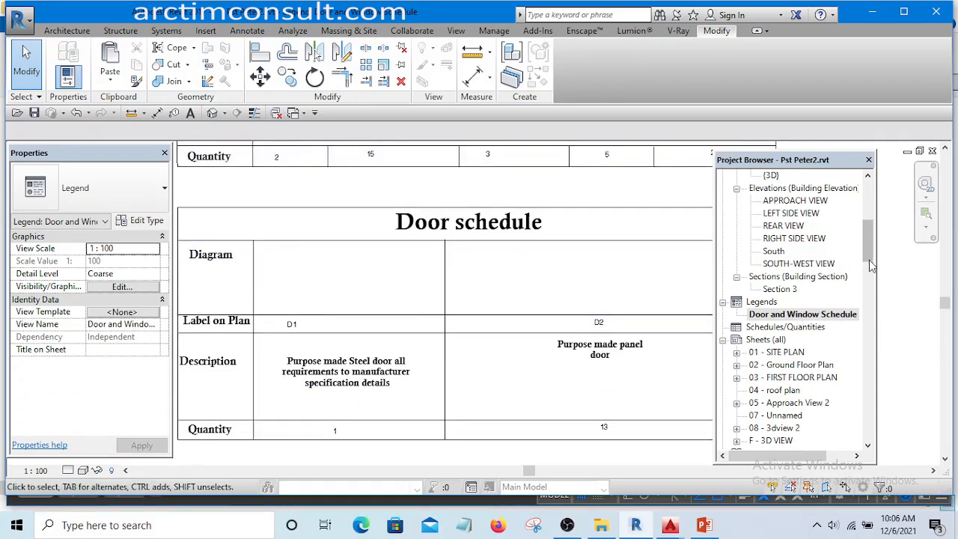
# Expand the project's Doors families down to the types of M_Double-Uneven 24 WITH RIBBED.
pyautogui.moveTo(870, 247); pyautogui.dragTo(891, 253)
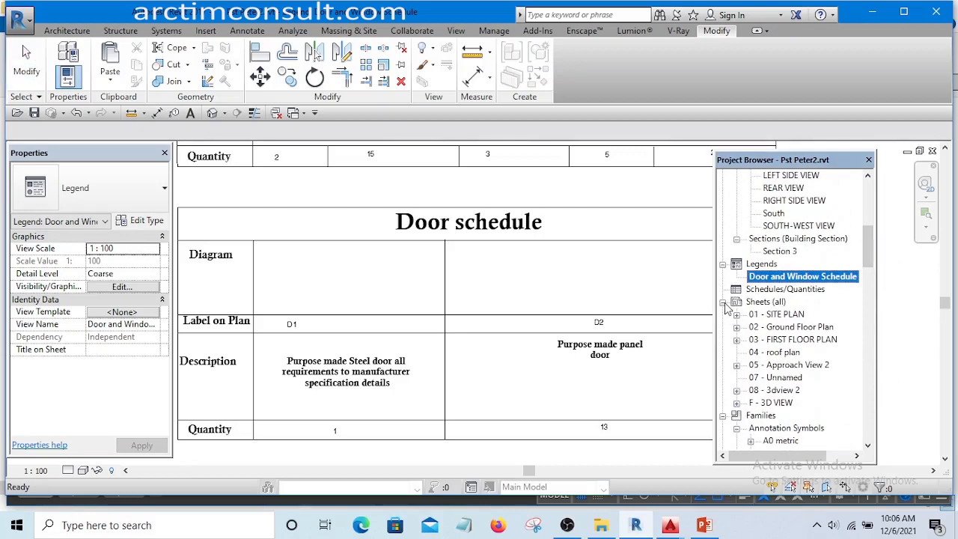
pyautogui.scroll(-1, 741, 352)
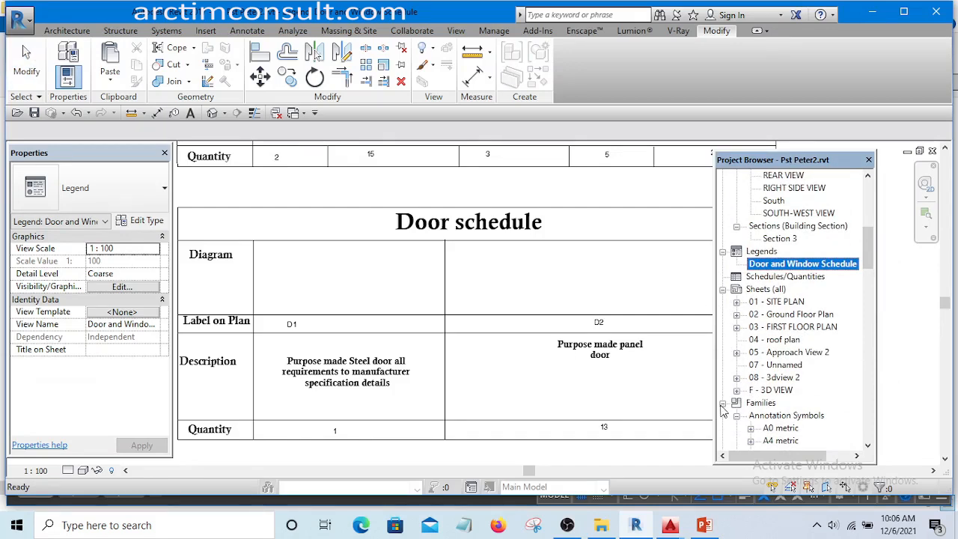
pyautogui.click(722, 404)
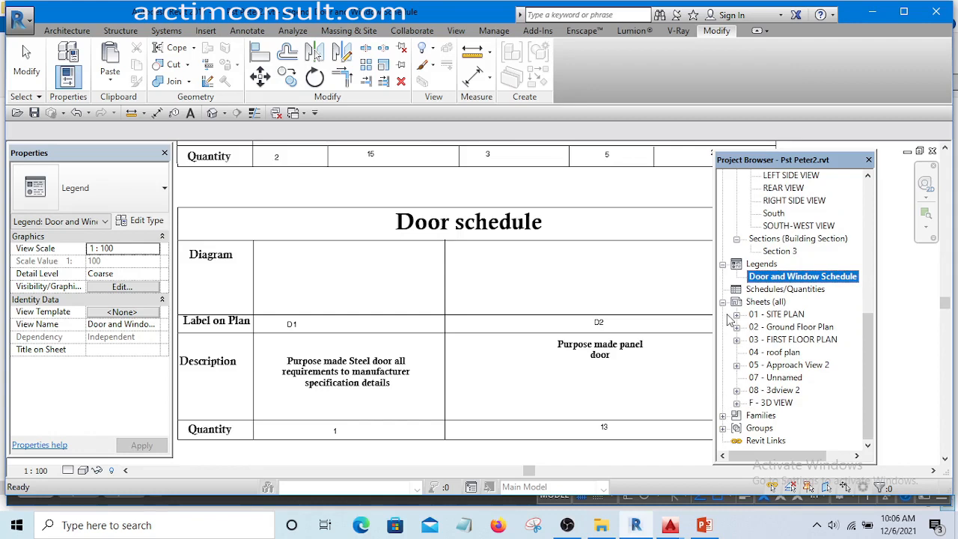
pyautogui.click(723, 416)
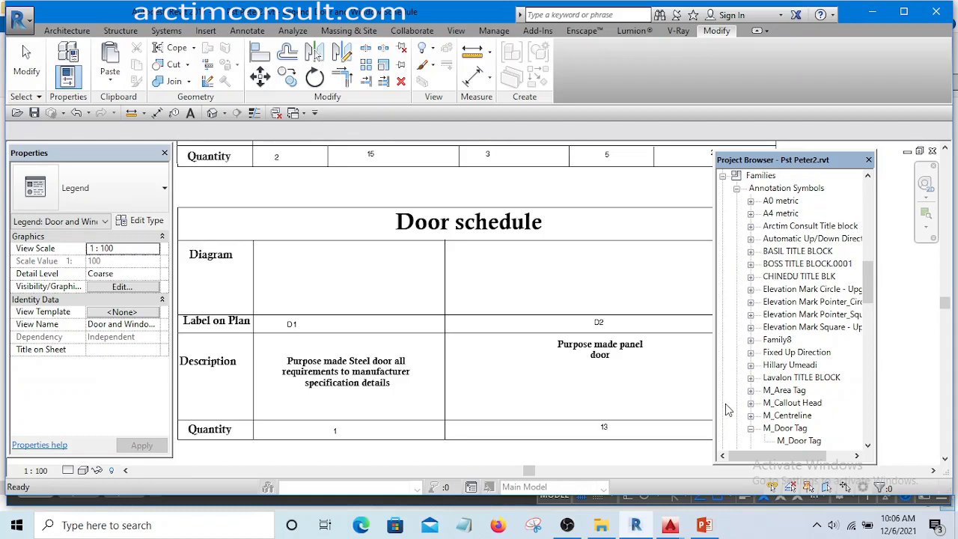
pyautogui.scroll(-10, 741, 350)
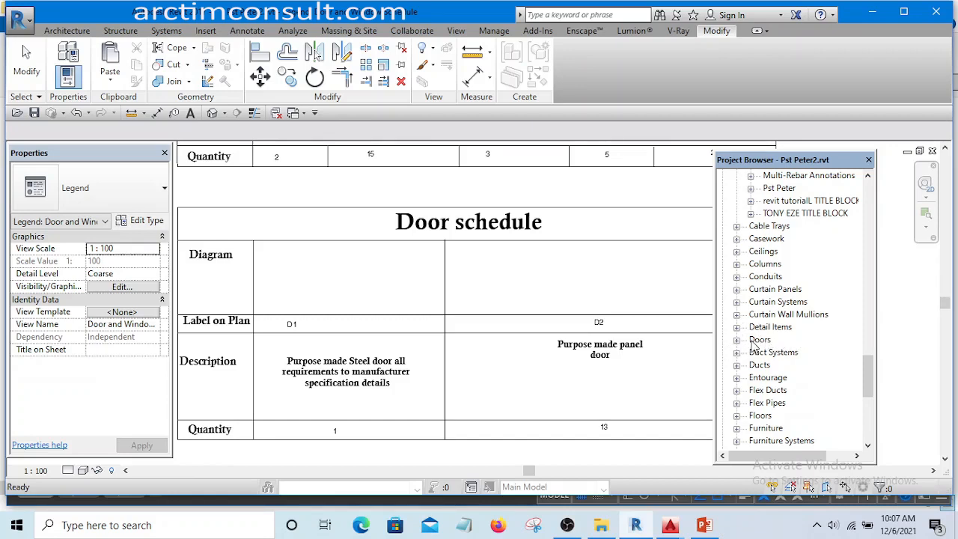
pyautogui.click(737, 340)
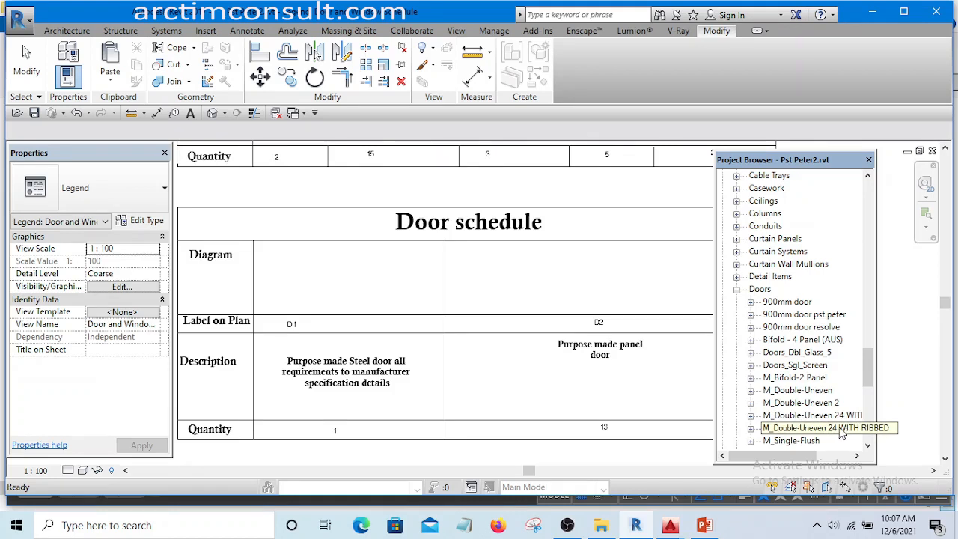
pyautogui.click(751, 428)
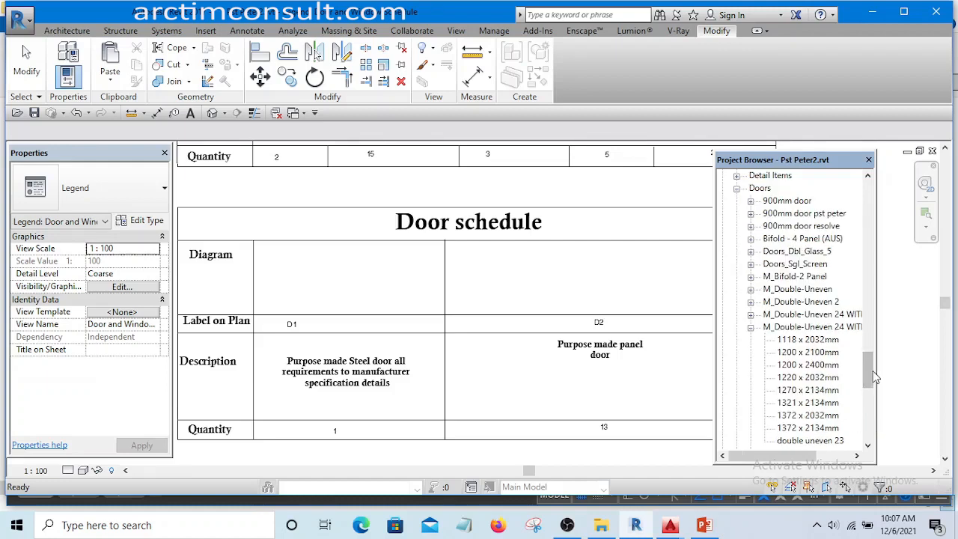
pyautogui.scroll(-2, 871, 385)
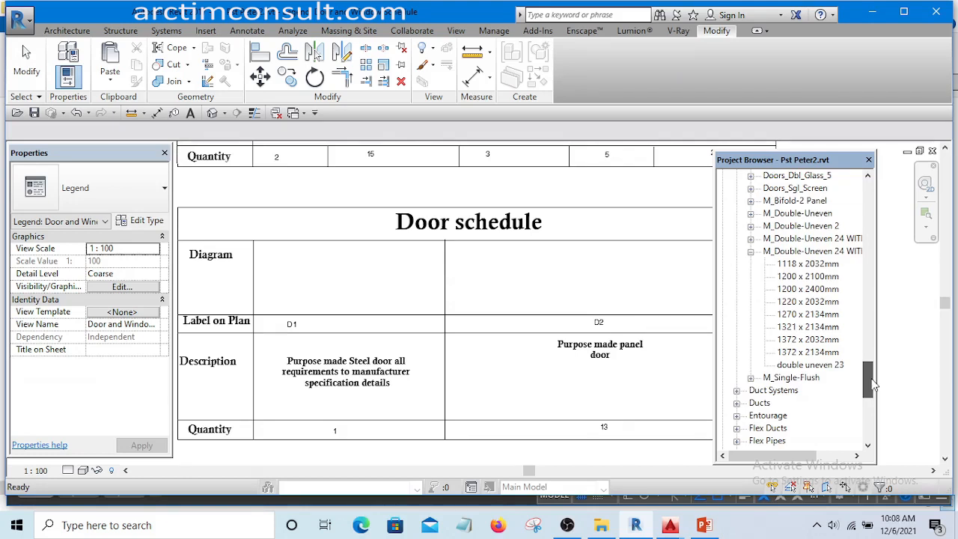
# Place the 1200 x 2100mm M_Double-Uneven 24 WITH RIBBED door as a legend component in the D1 diagram cell.
pyautogui.click(801, 277)
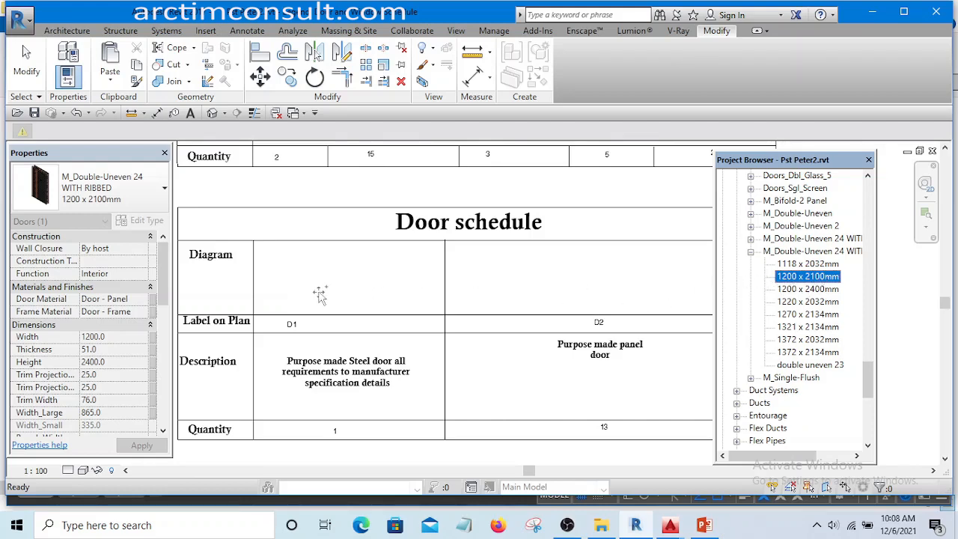
pyautogui.moveTo(328, 283); pyautogui.dragTo(322, 277)
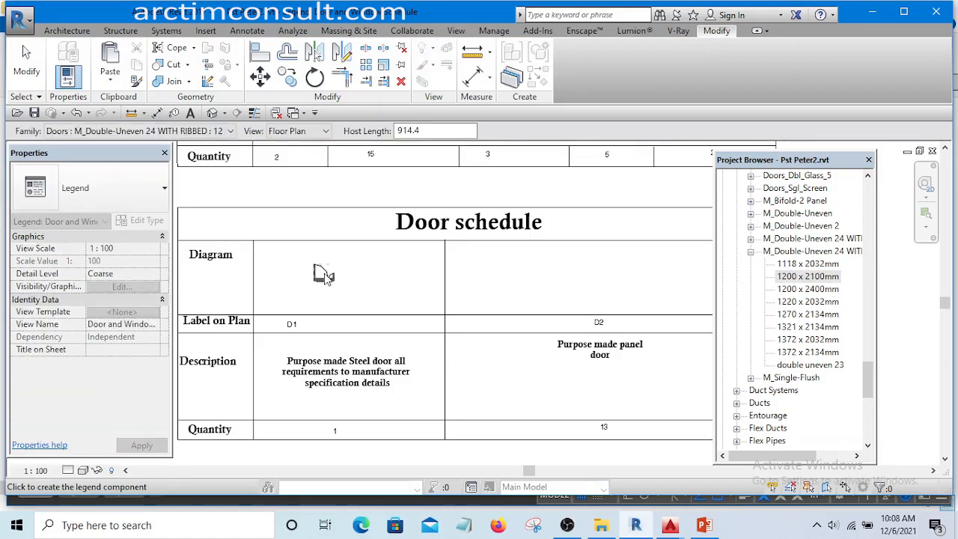
pyautogui.click(325, 278)
pyautogui.scroll(4, 325, 280)
pyautogui.scroll(-2, 516, 290)
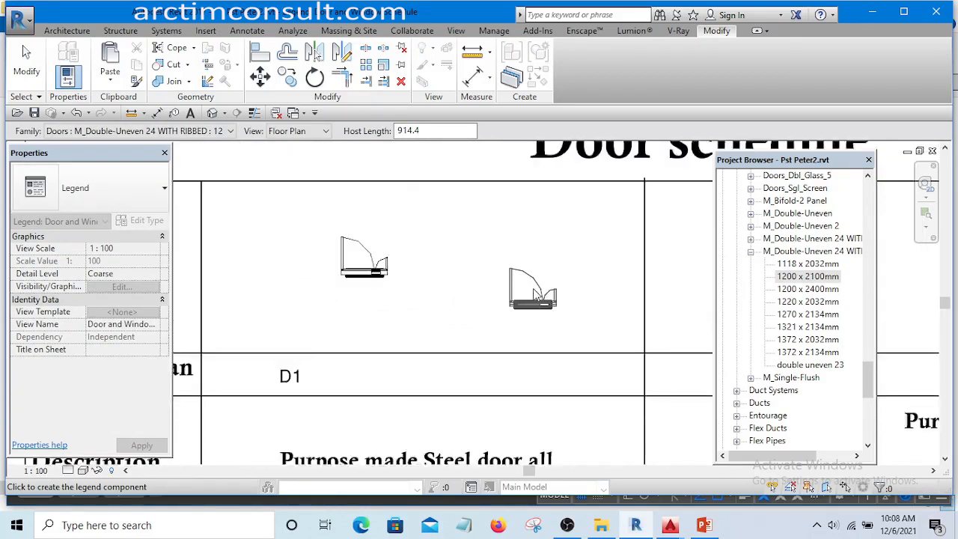
# Finish placing legend components and examine the door's plan symbol in the D1 diagram cell up close.
pyautogui.scroll(5, 406, 270)
pyautogui.scroll(-3, 464, 277)
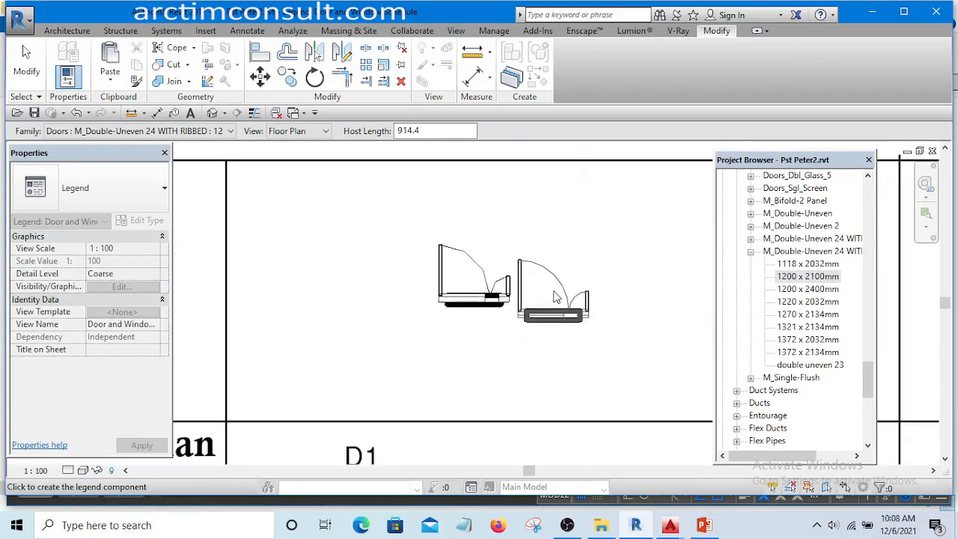
pyautogui.click(28, 67)
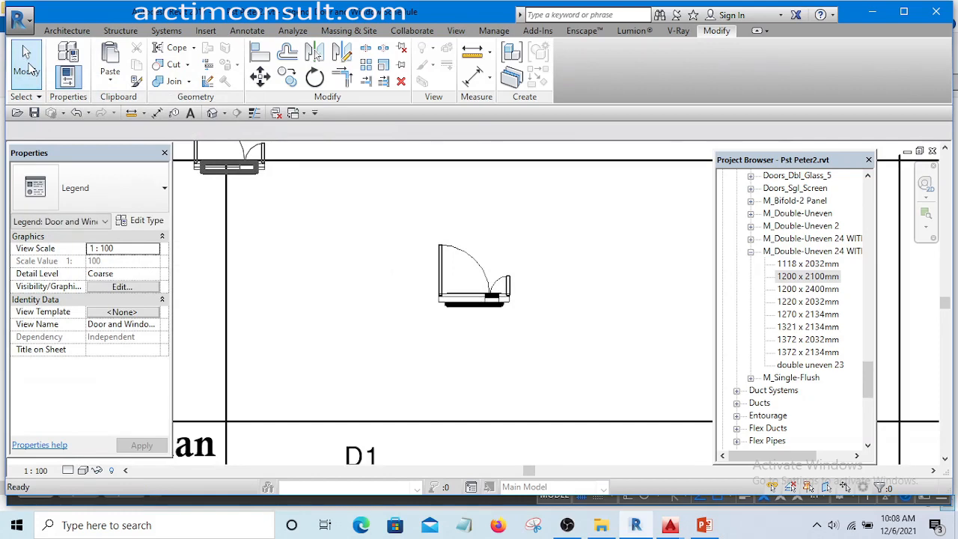
pyautogui.scroll(3, 514, 313)
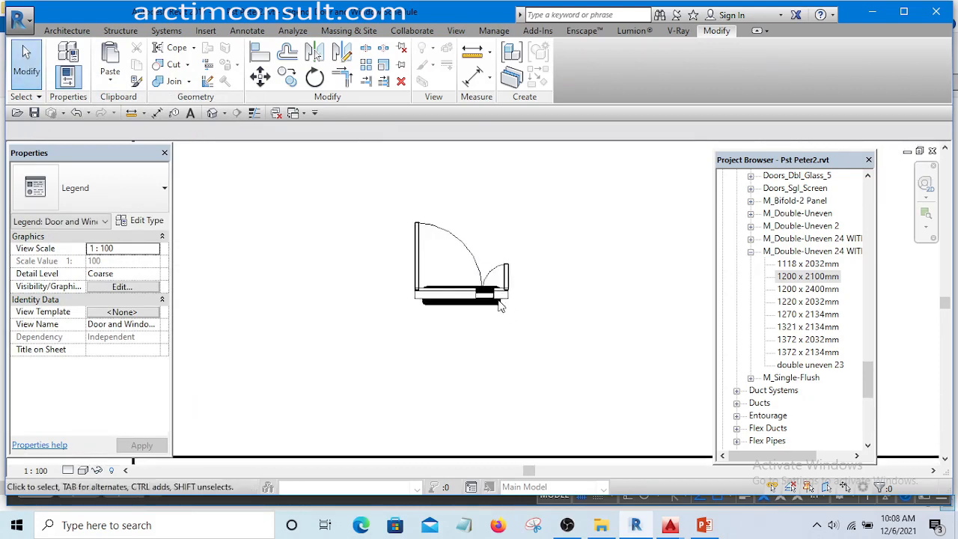
pyautogui.scroll(-3, 407, 332)
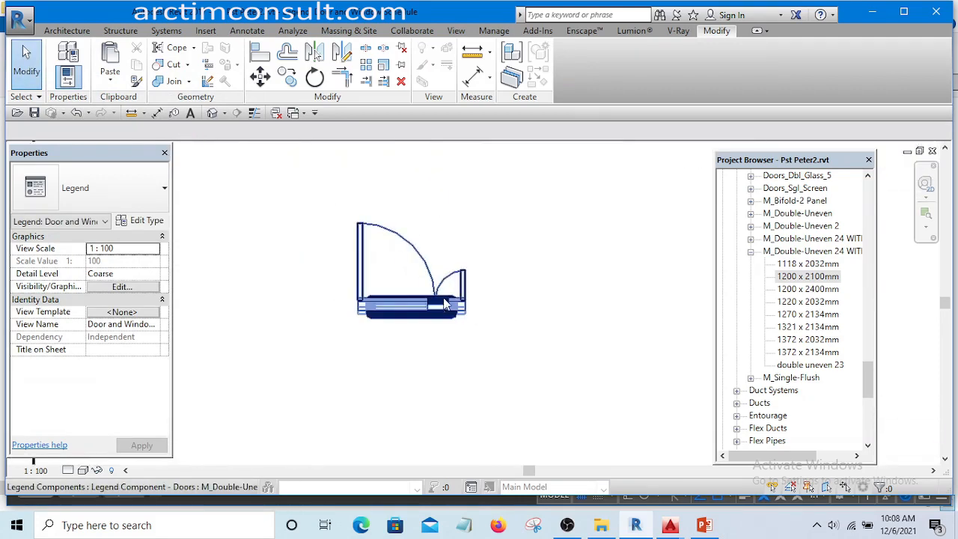
pyautogui.scroll(3, 426, 296)
pyautogui.scroll(-4, 425, 296)
pyautogui.scroll(1, 427, 299)
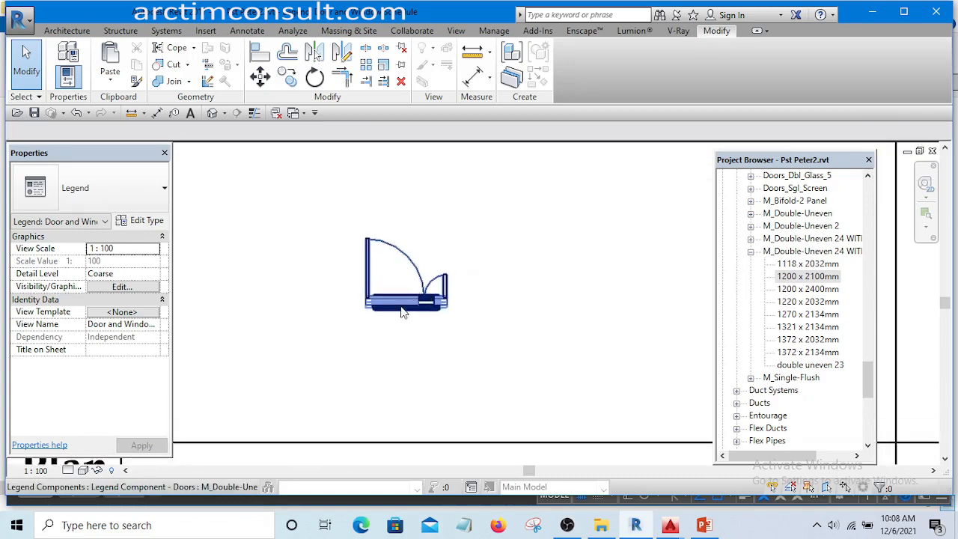
pyautogui.scroll(-3, 352, 288)
pyautogui.scroll(4, 364, 295)
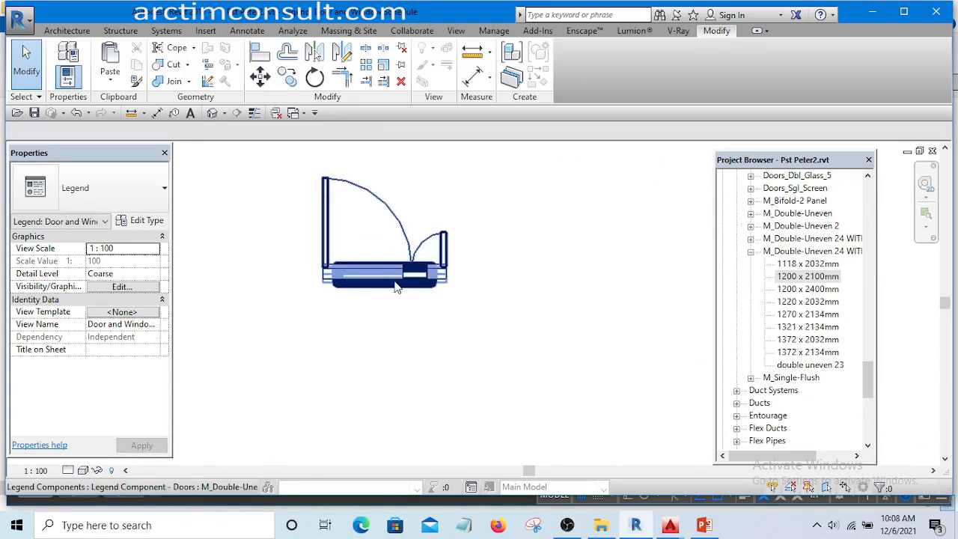
pyautogui.scroll(-3, 396, 288)
pyautogui.scroll(2, 400, 289)
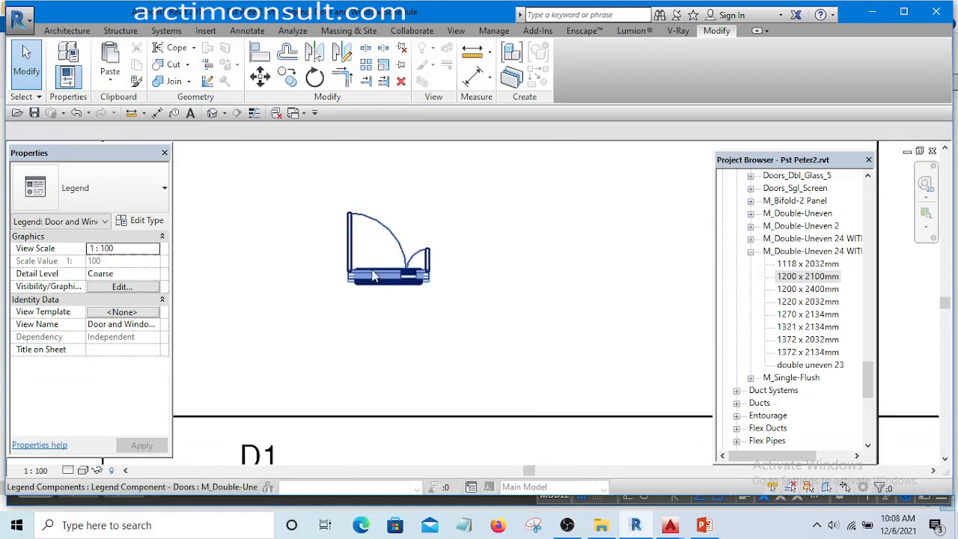
# Shift the D1 door component slightly down within its diagram cell and set its view direction to Elevation : Front.
pyautogui.click(374, 276)
pyautogui.scroll(-2, 479, 301)
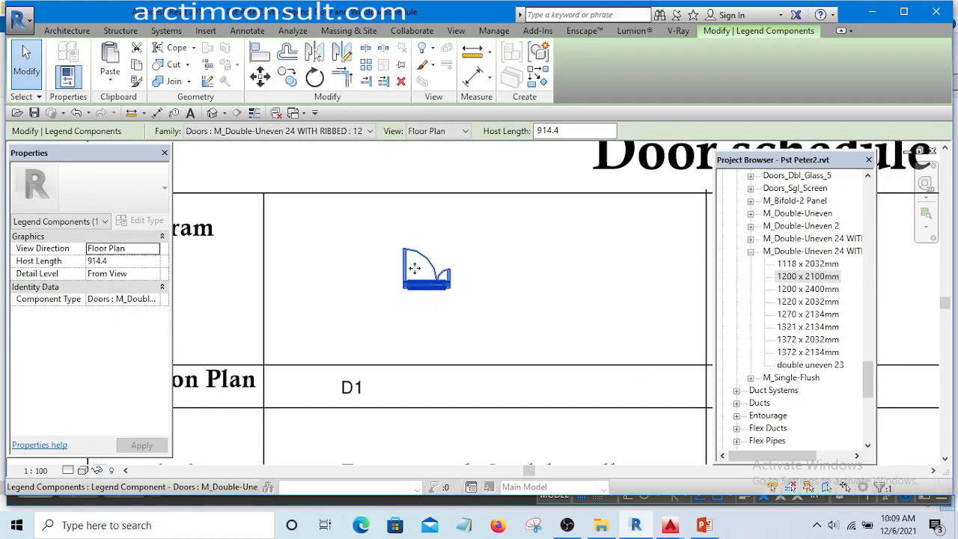
pyautogui.moveTo(434, 284); pyautogui.dragTo(432, 301)
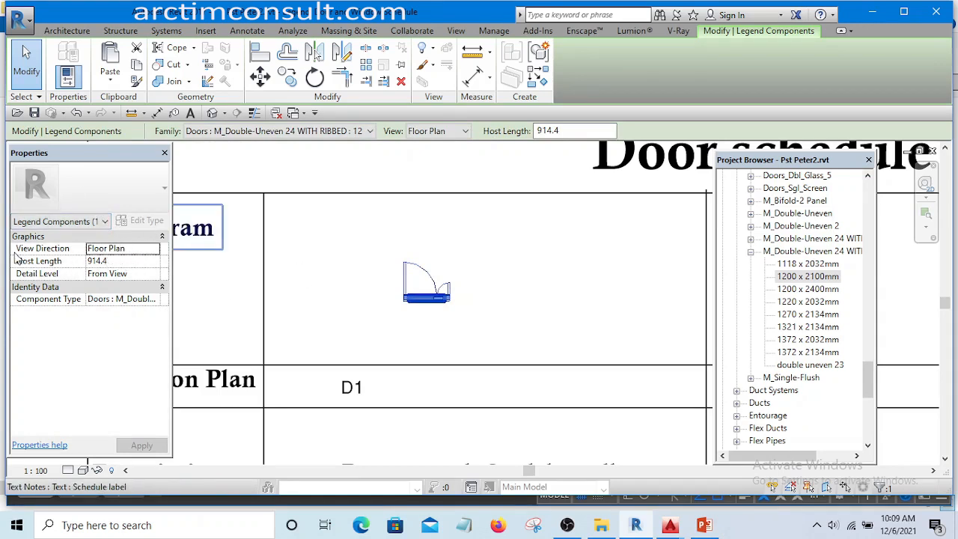
pyautogui.click(153, 253)
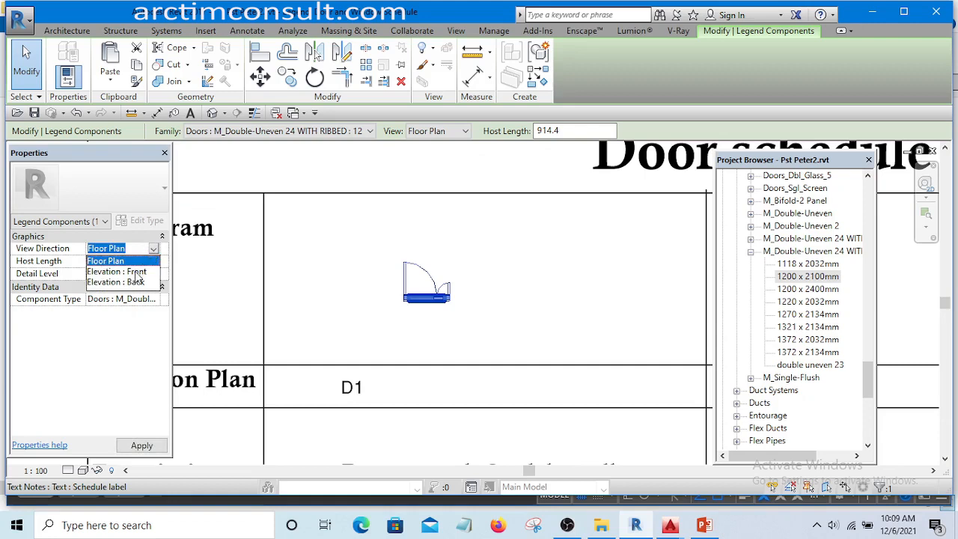
pyautogui.click(137, 272)
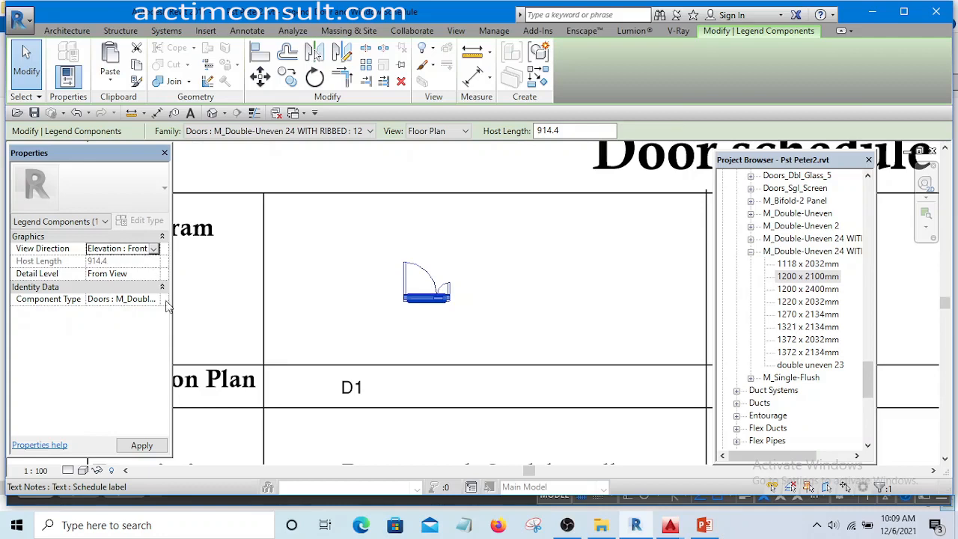
pyautogui.click(141, 446)
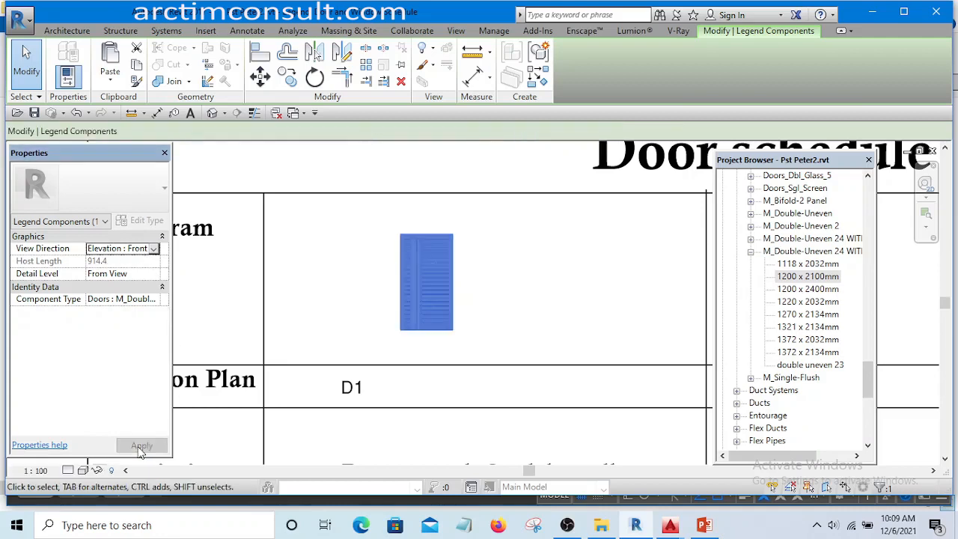
pyautogui.click(544, 299)
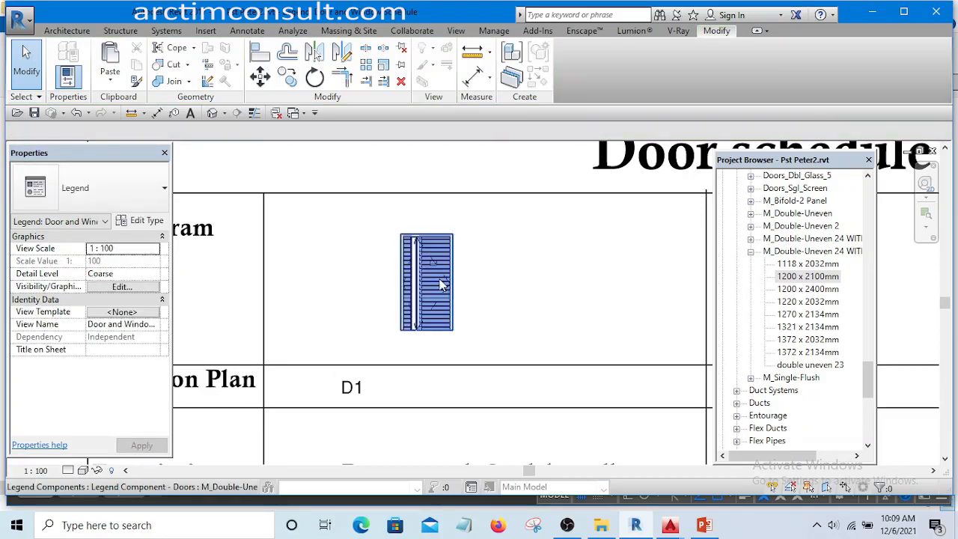
# Examine the door's front elevation in the D1 diagram cell and how it sits within the door schedule.
pyautogui.scroll(2, 419, 277)
pyautogui.scroll(-3, 351, 259)
pyautogui.scroll(2, 384, 265)
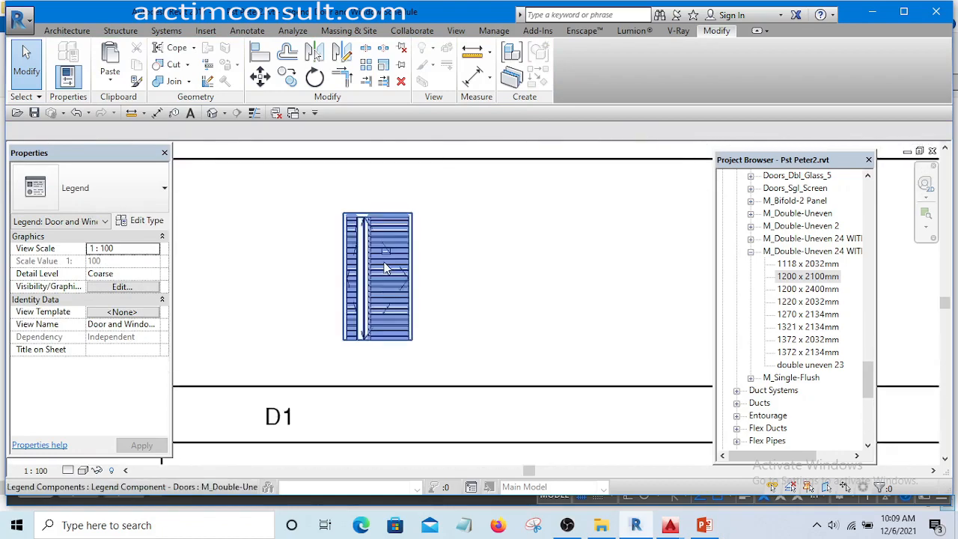
pyautogui.scroll(-3, 451, 297)
pyautogui.scroll(3, 397, 285)
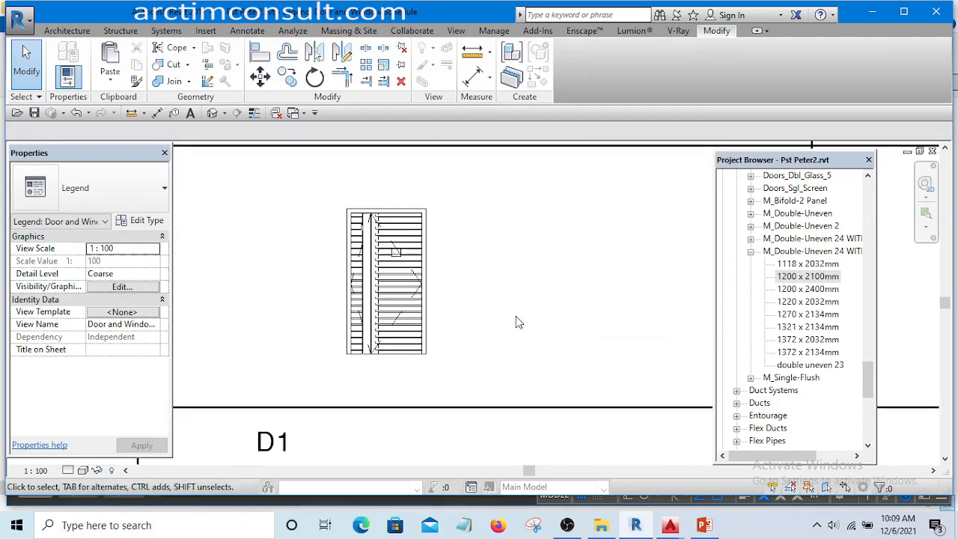
pyautogui.scroll(-3, 390, 297)
pyautogui.scroll(-3, 404, 293)
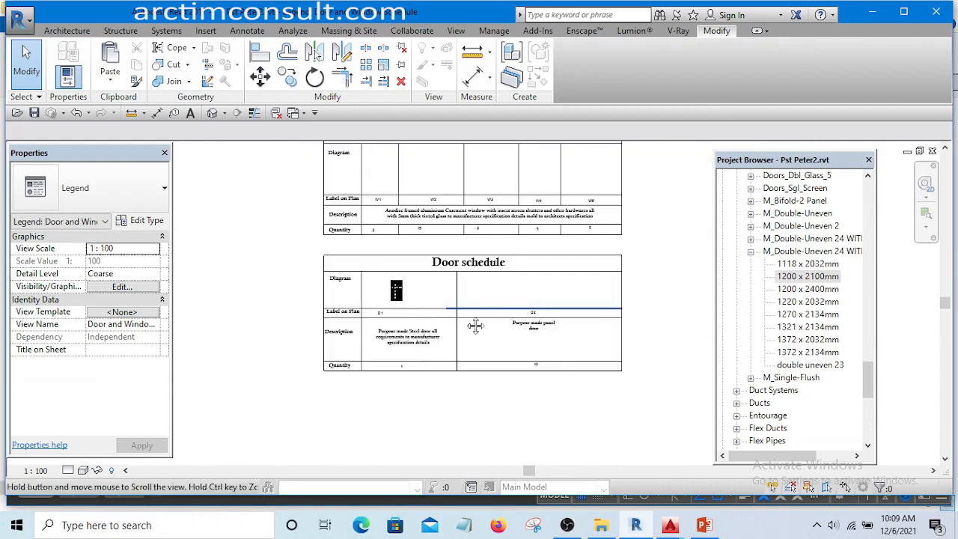
pyautogui.scroll(2, 330, 324)
pyautogui.scroll(2, 330, 323)
pyautogui.scroll(-2, 325, 303)
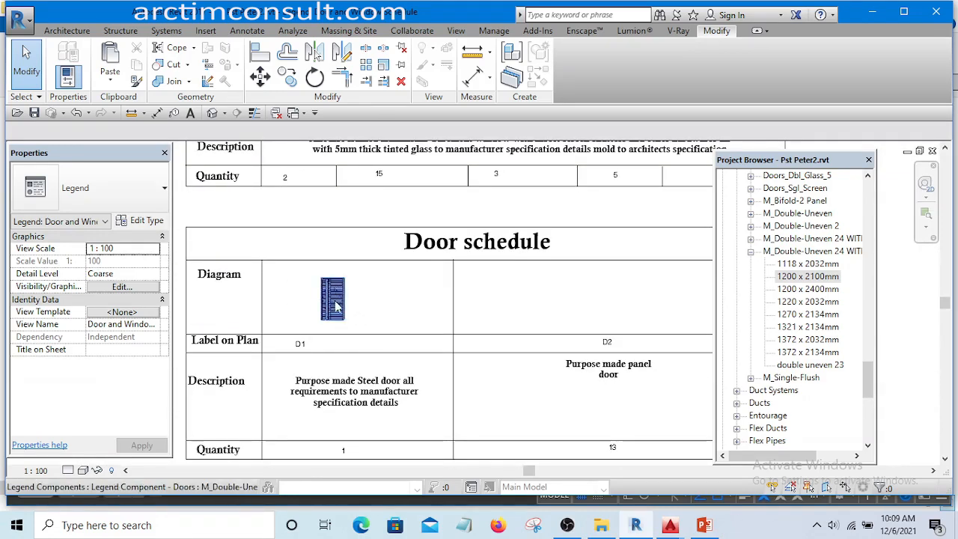
pyautogui.scroll(-2, 334, 305)
pyautogui.scroll(4, 367, 311)
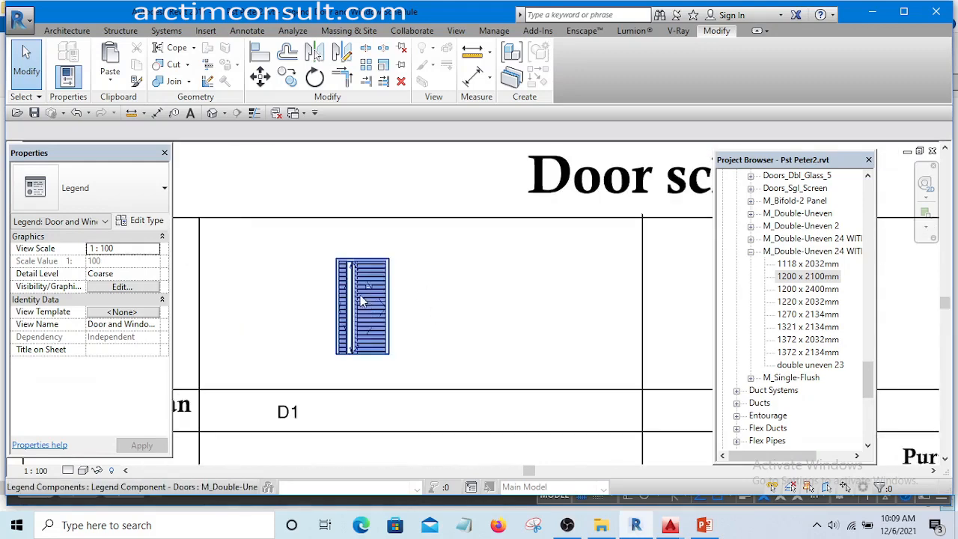
# Add an aligned dimension for the overall height of the D1 door elevation, placed to the right of the door.
pyautogui.click(472, 75)
pyautogui.scroll(3, 334, 271)
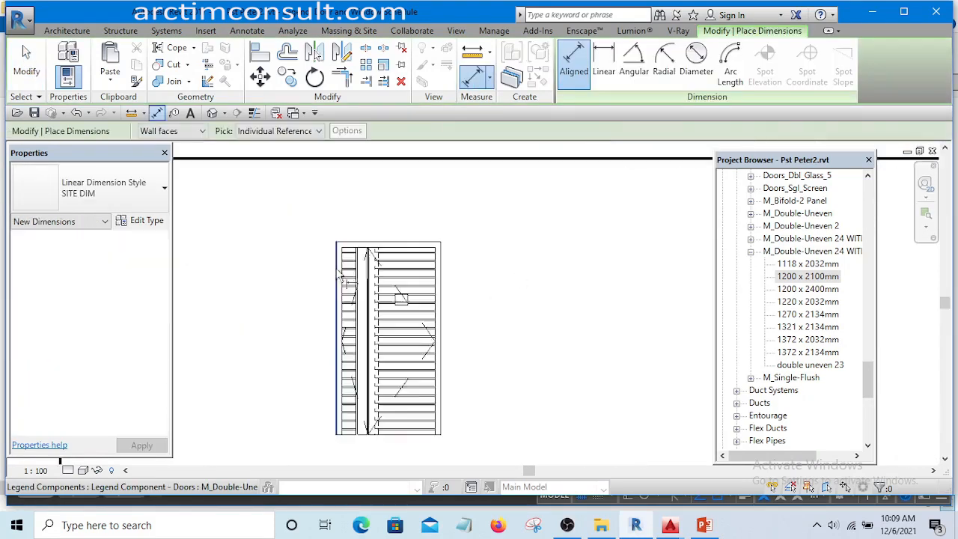
pyautogui.scroll(-1, 416, 234)
pyautogui.click(410, 241)
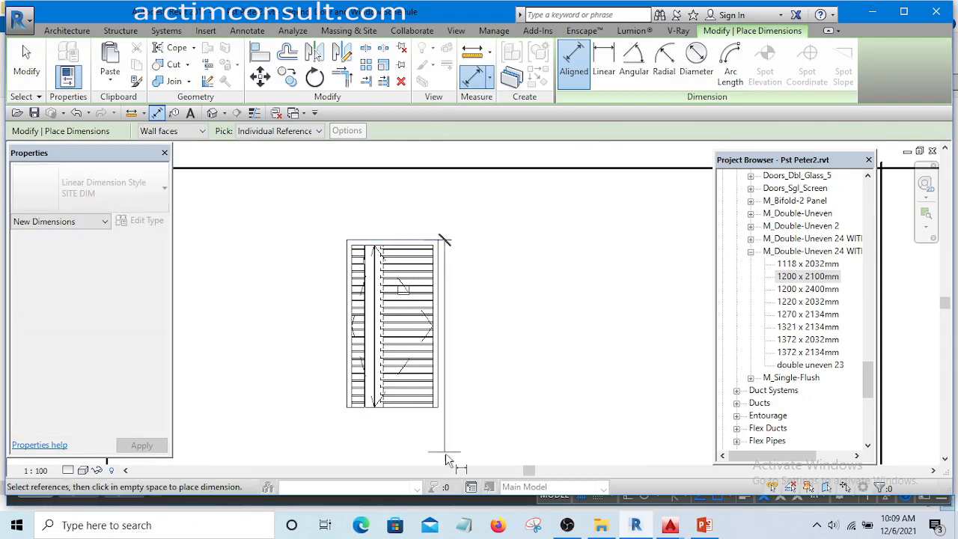
pyautogui.click(433, 408)
pyautogui.click(528, 344)
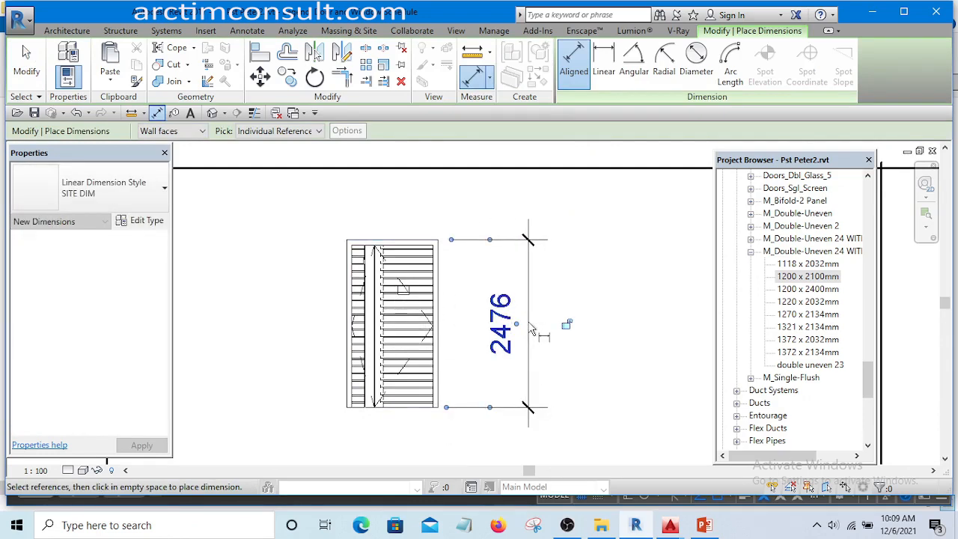
# Add an aligned dimension for the overall width above the D1 door elevation and end the dimension command.
pyautogui.click(439, 281)
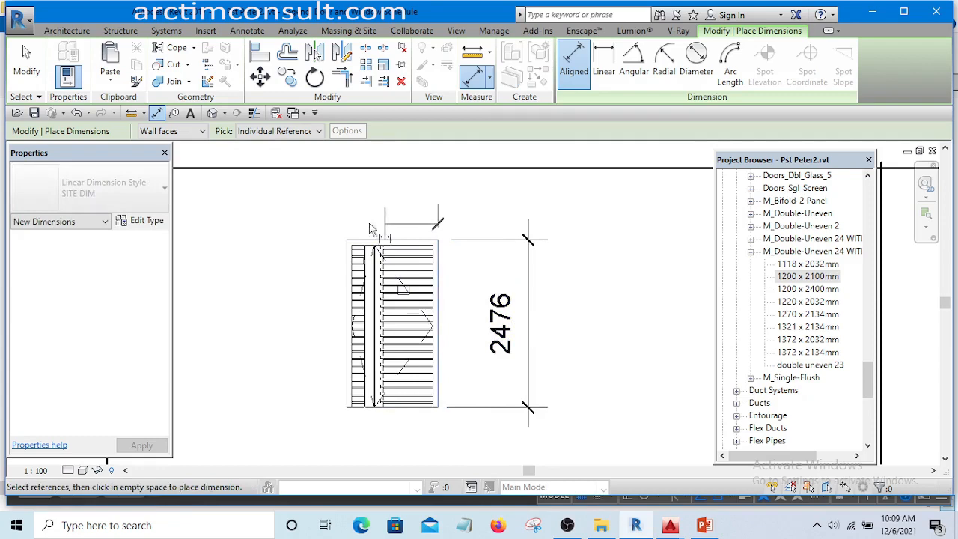
pyautogui.click(347, 284)
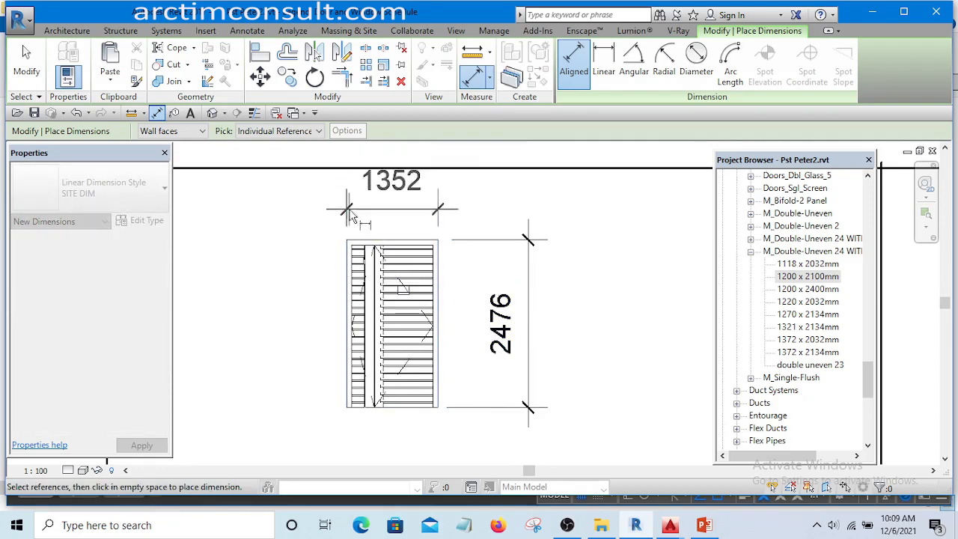
pyautogui.click(349, 217)
pyautogui.rightClick(554, 223)
pyautogui.click(569, 223)
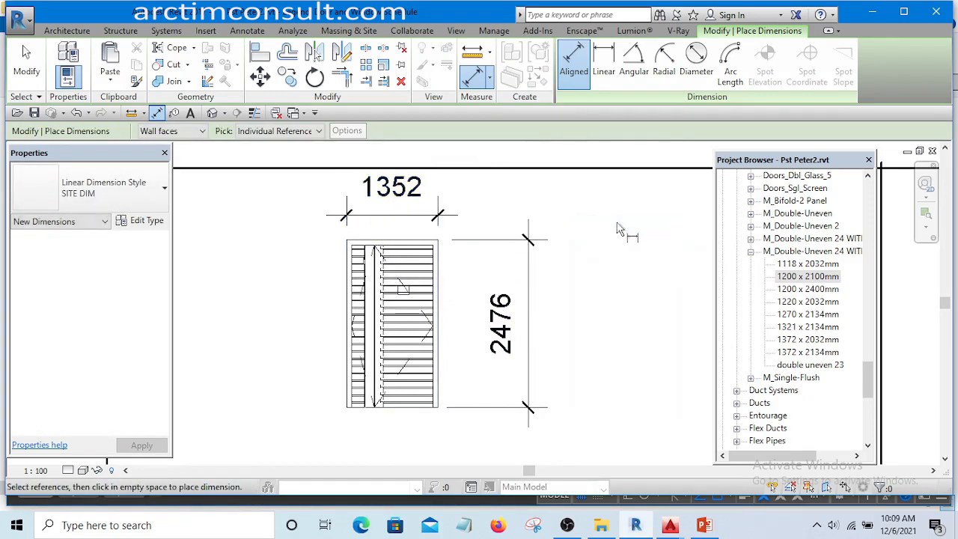
pyautogui.rightClick(621, 225)
pyautogui.click(629, 234)
# Change both the height and width dimensions of the D1 door to the floor Dim linear dimension style.
pyautogui.scroll(-5, 492, 282)
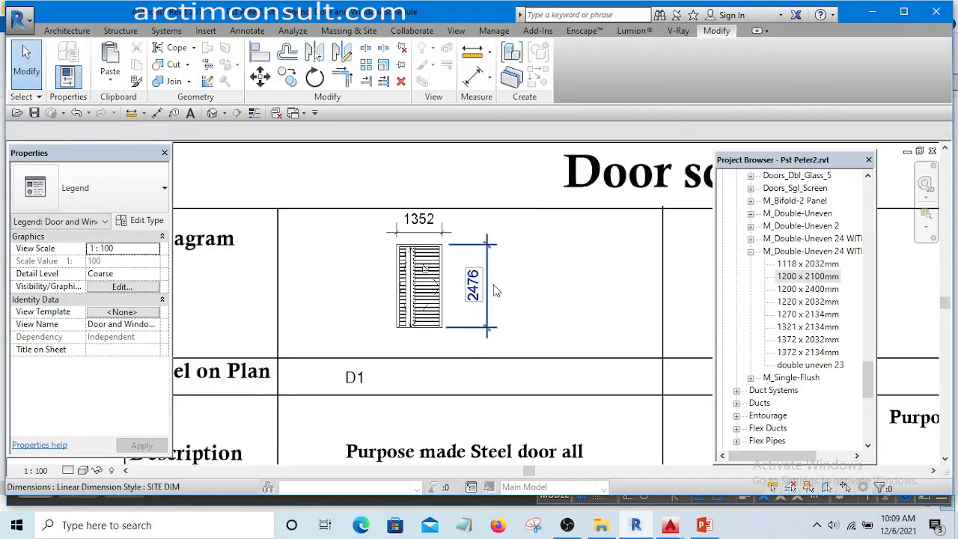
pyautogui.moveTo(503, 277); pyautogui.dragTo(485, 337, button='middle')
pyautogui.click(466, 342)
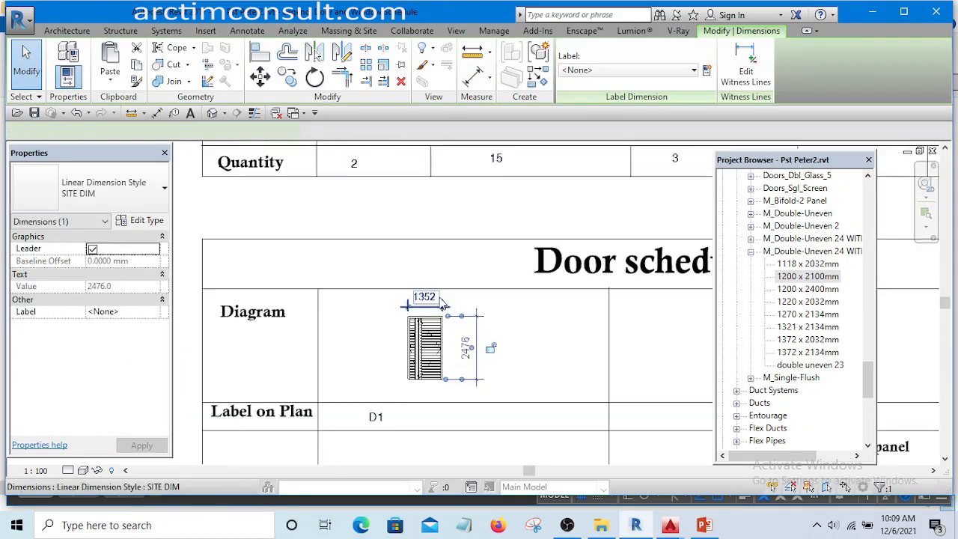
pyautogui.scroll(3, 461, 341)
pyautogui.keyDown('ctrl'); pyautogui.click(432, 293); pyautogui.keyUp('ctrl')
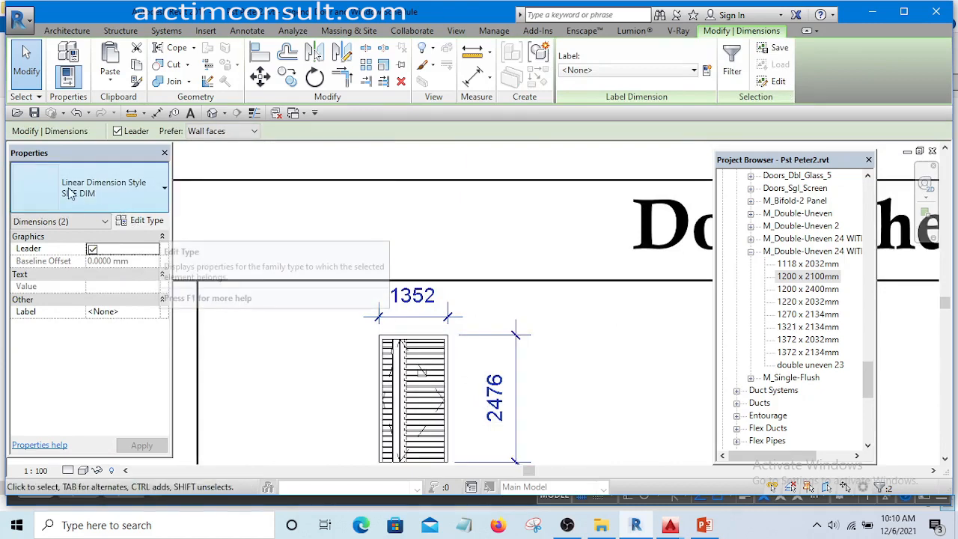
pyautogui.click(136, 191)
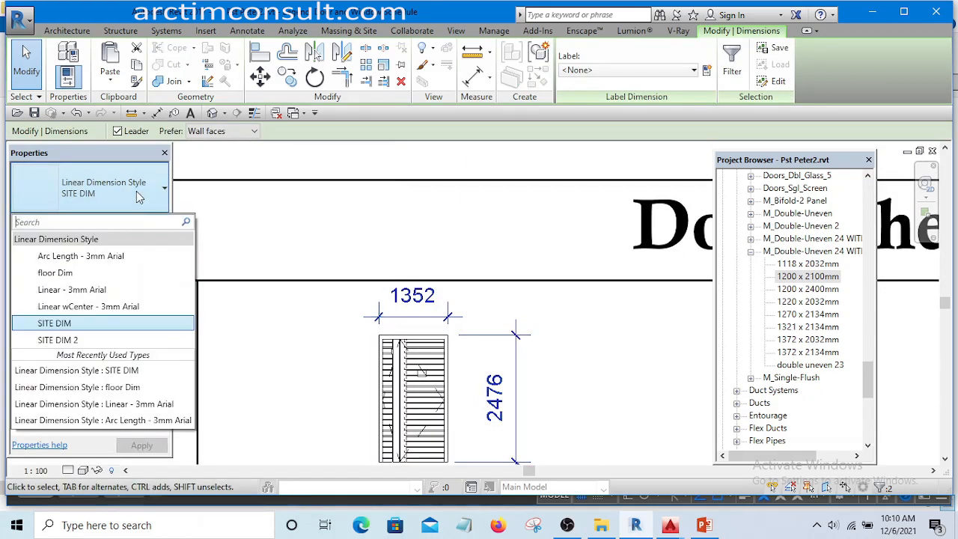
pyautogui.click(74, 274)
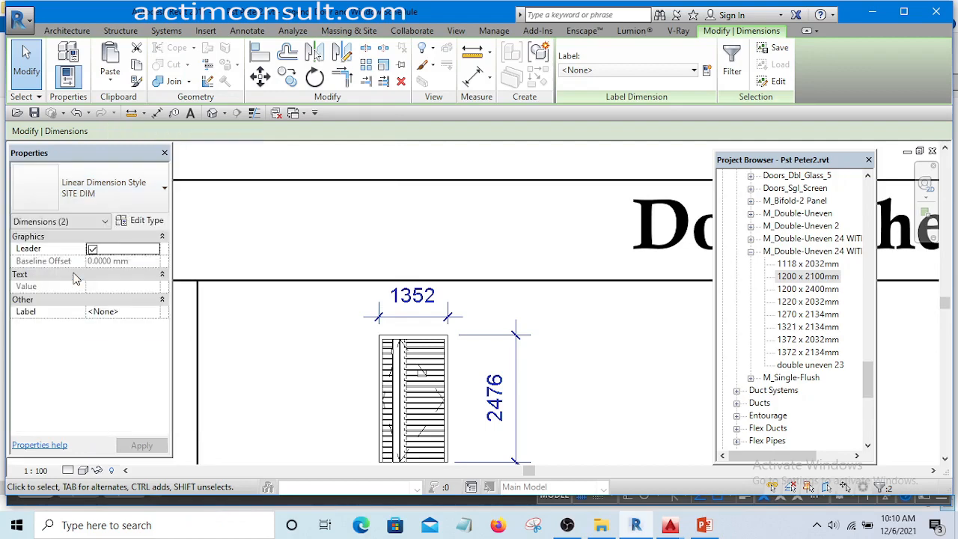
pyautogui.scroll(-4, 549, 283)
pyautogui.press('Escape')
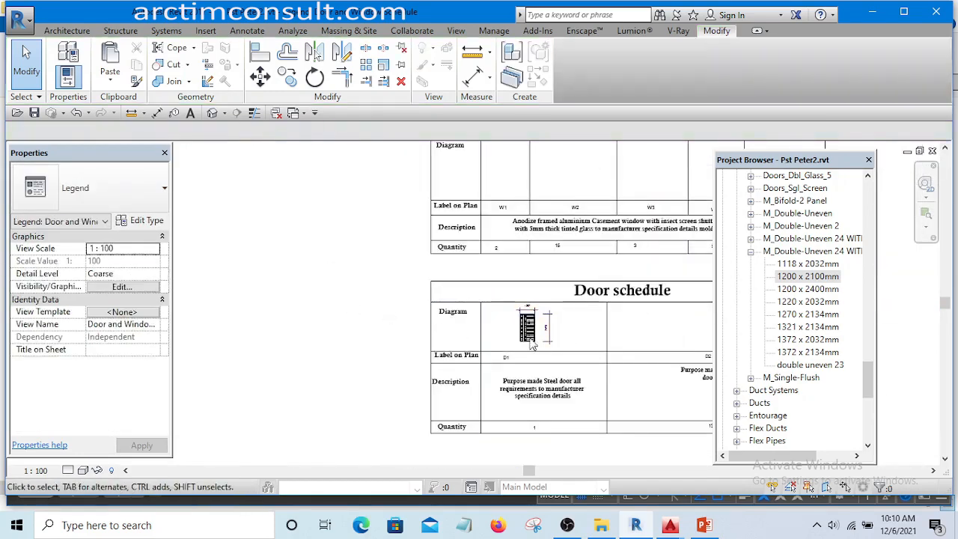
# Examine the restyled D1 door dimensions and the overall door schedule, including the empty D2 diagram cell.
pyautogui.scroll(6, 524, 327)
pyautogui.scroll(-5, 400, 332)
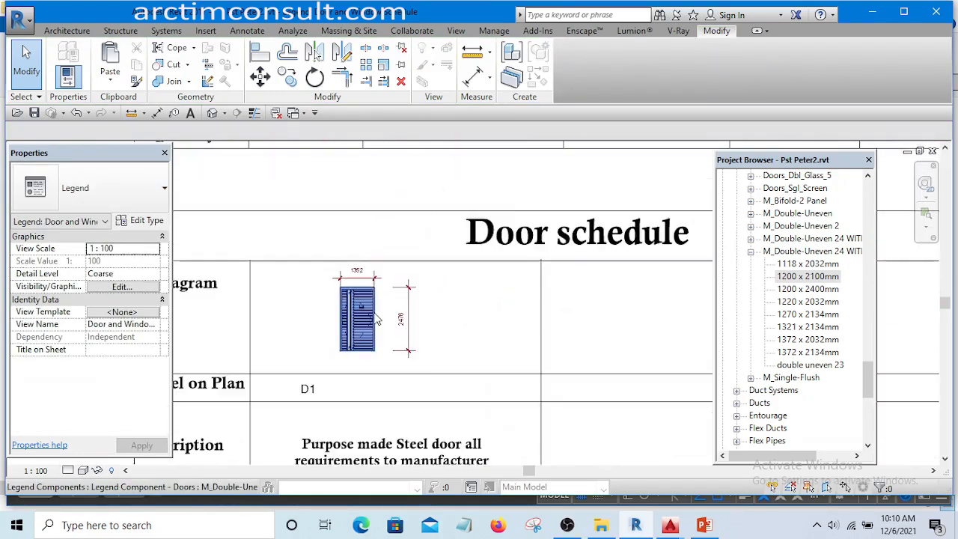
pyautogui.scroll(-2, 376, 311)
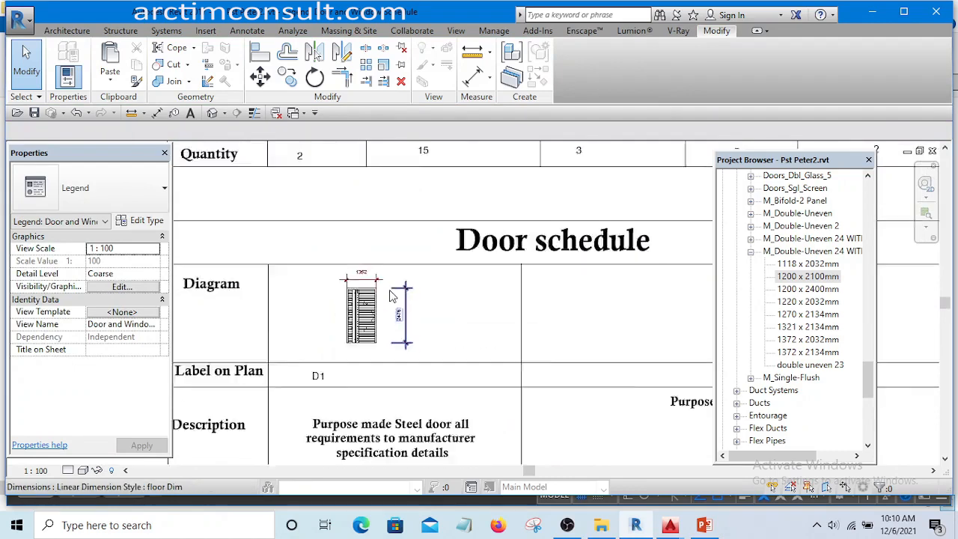
pyautogui.scroll(2, 378, 320)
pyautogui.moveTo(376, 298); pyautogui.dragTo(342, 287, button='middle')
pyautogui.scroll(-4, 595, 321)
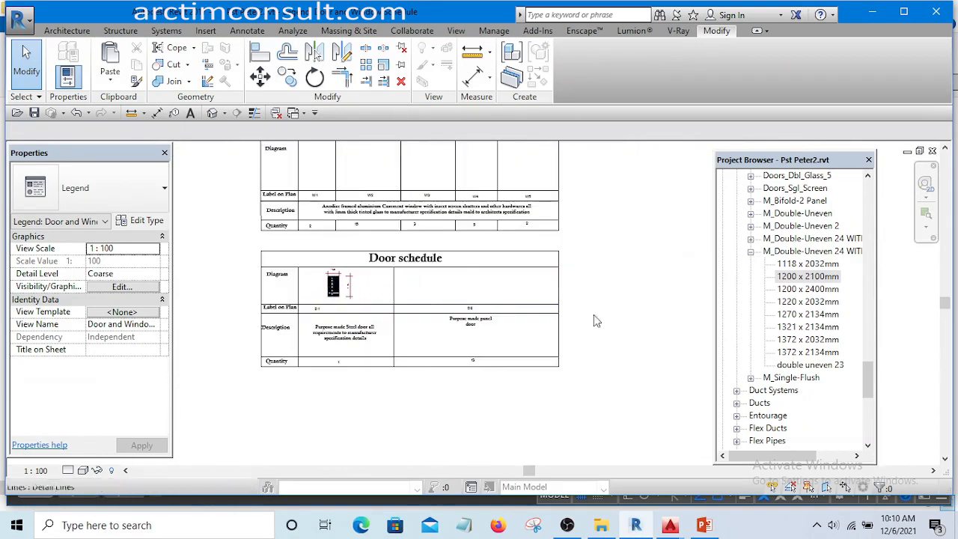
pyautogui.scroll(2, 547, 322)
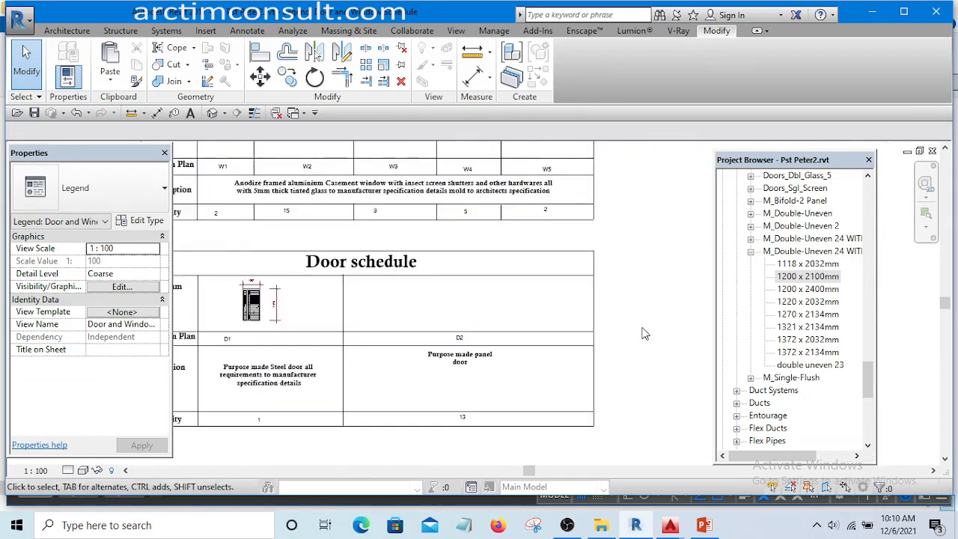
pyautogui.scroll(1, 633, 350)
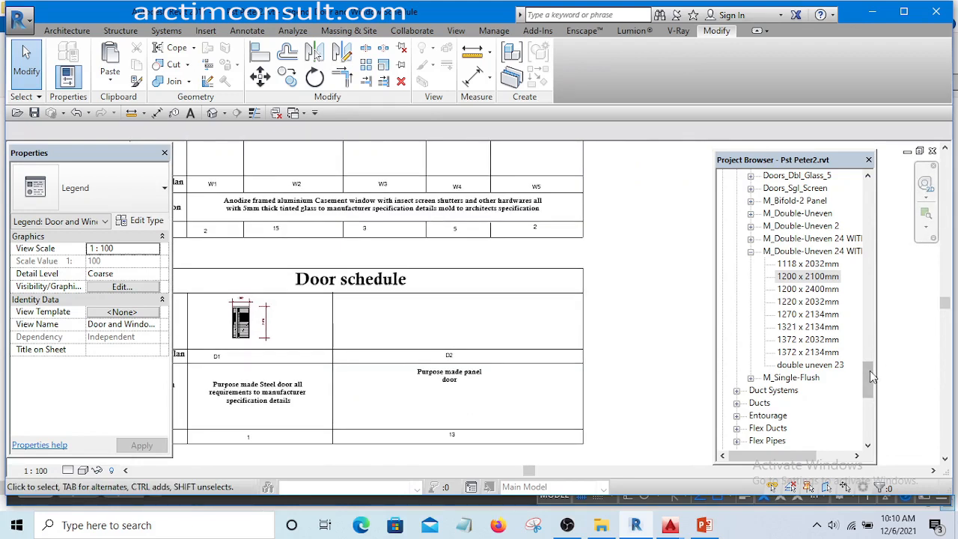
# Open the GROUND FLOOR PLAN view to check which door the D2 tag refers to.
pyautogui.scroll(4, 524, 374)
pyautogui.scroll(-3, 483, 391)
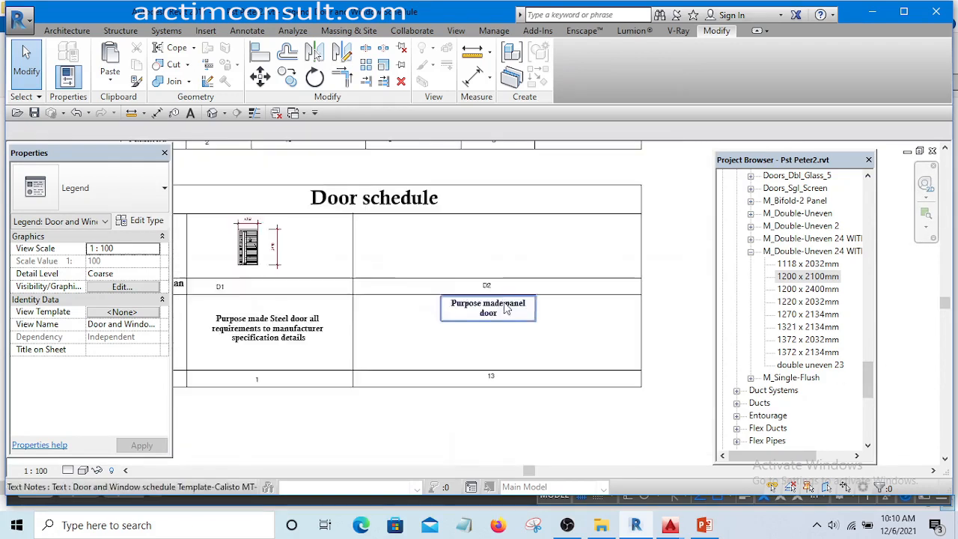
pyautogui.scroll(3, 494, 294)
pyautogui.scroll(-6, 494, 295)
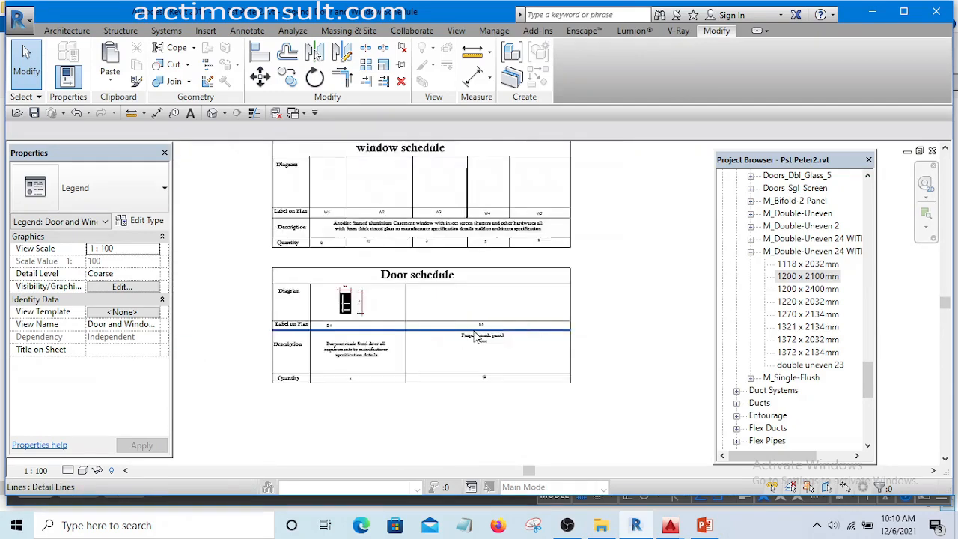
pyautogui.moveTo(872, 375); pyautogui.dragTo(883, 180)
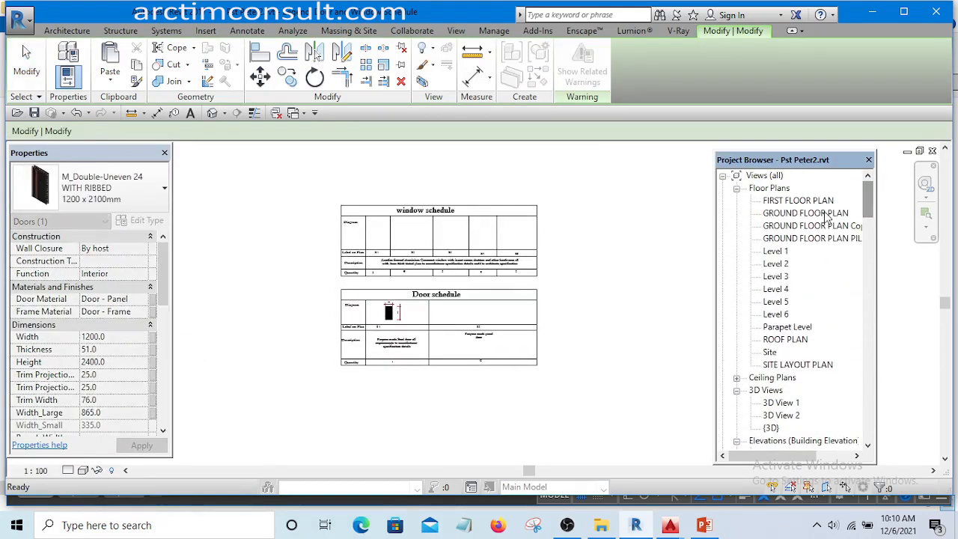
pyautogui.doubleClick(806, 213)
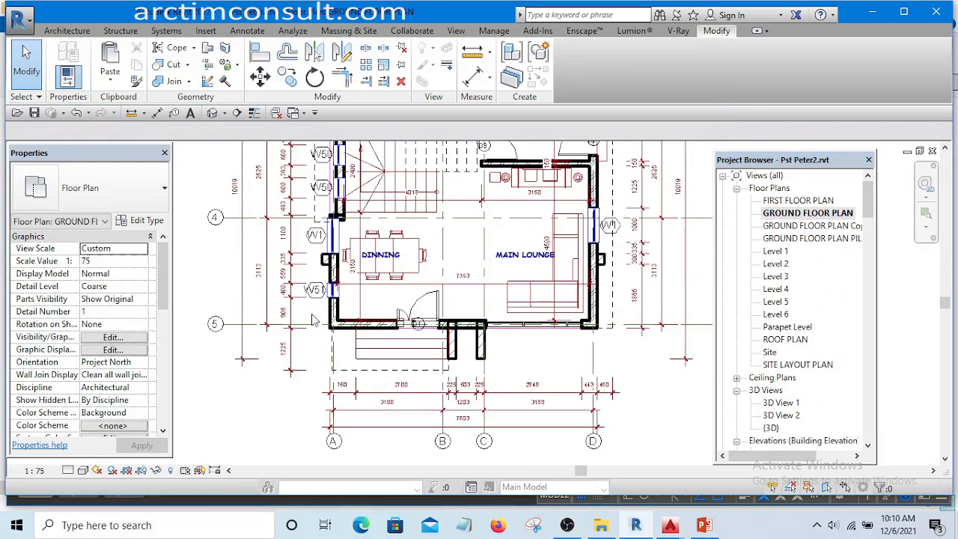
# Find the kitchen's exterior door tagged D2 on the ground floor plan and select it to identify its family type.
pyautogui.moveTo(542, 187); pyautogui.dragTo(458, 371, button='middle')
pyautogui.scroll(2, 521, 273)
pyautogui.scroll(-2, 535, 218)
pyautogui.scroll(3, 535, 218)
pyautogui.scroll(3, 536, 220)
pyautogui.scroll(3, 470, 327)
pyautogui.scroll(-2, 497, 313)
pyautogui.scroll(-3, 485, 324)
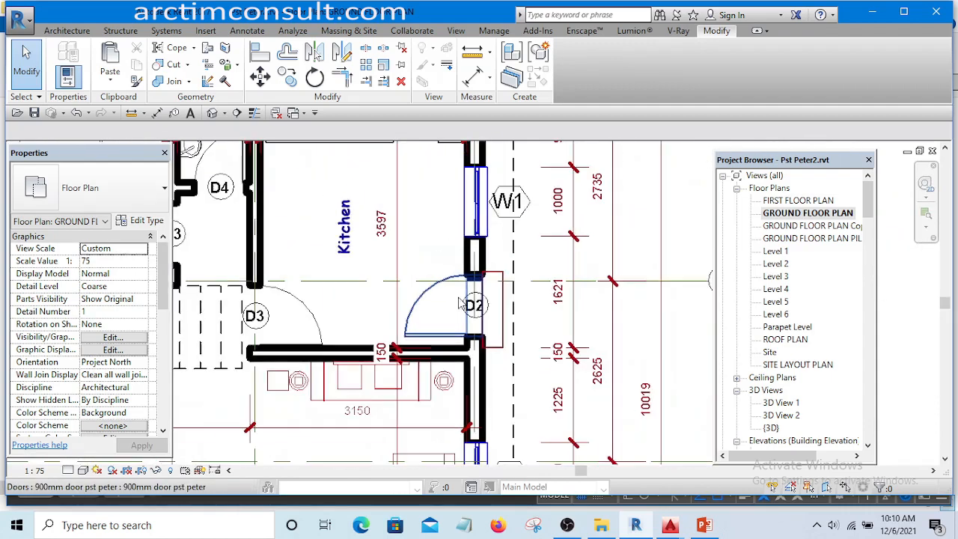
pyautogui.scroll(3, 438, 296)
pyautogui.click(422, 297)
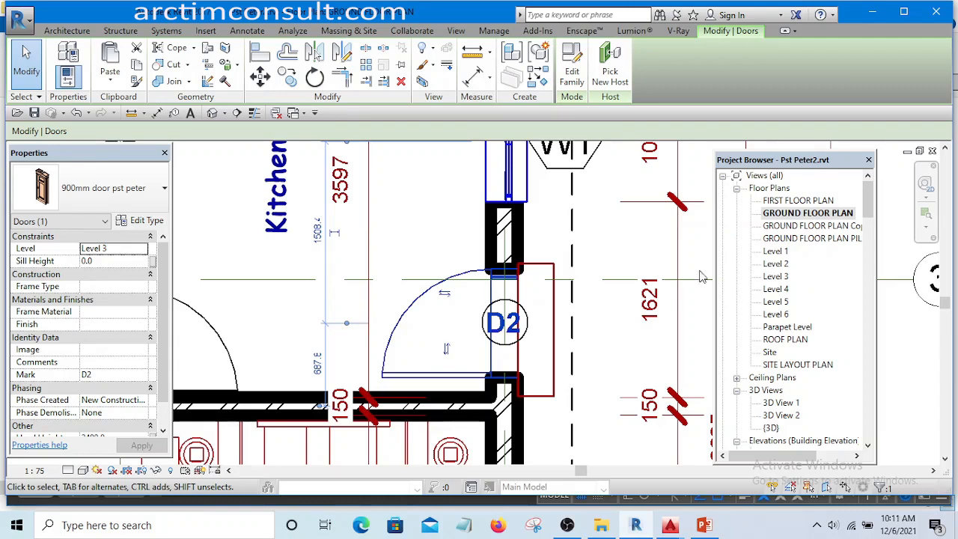
# Locate the 900mm door pst peter family among the project's door families and expand it to its type.
pyautogui.moveTo(868, 201); pyautogui.dragTo(870, 351)
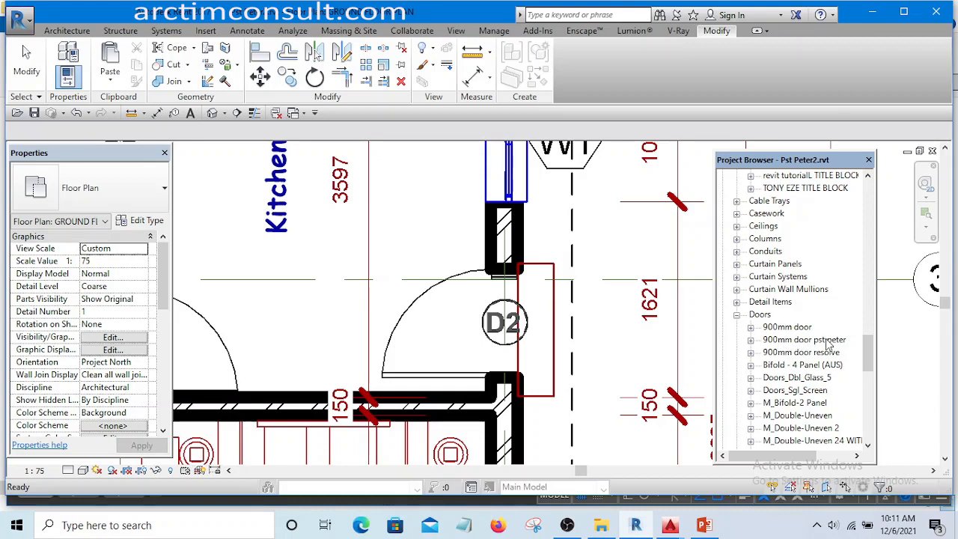
pyautogui.click(750, 340)
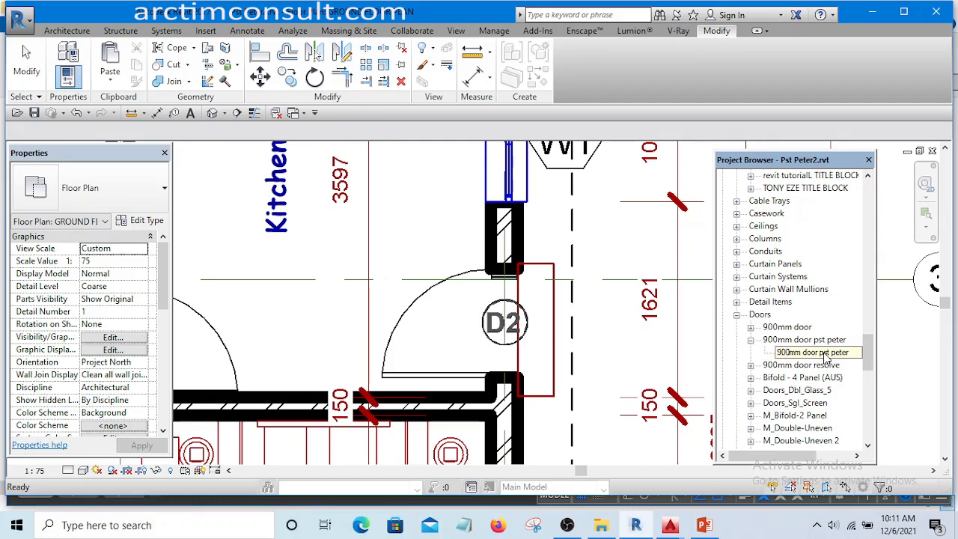
pyautogui.moveTo(870, 346); pyautogui.dragTo(871, 351)
pyautogui.moveTo(871, 386); pyautogui.dragTo(870, 381)
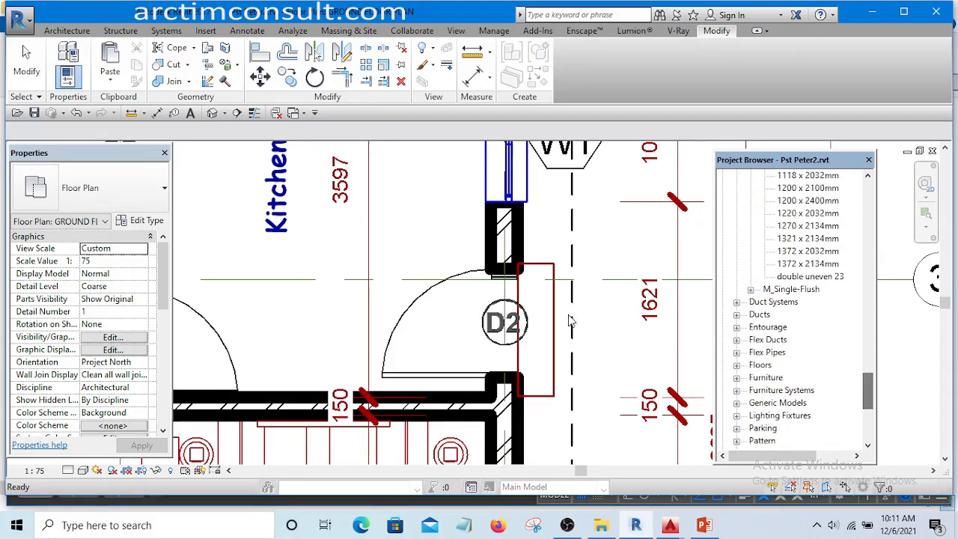
# Reopen the Door and Window Schedule legend, clear the selection and show the door schedule with its empty D2 diagram cell.
pyautogui.scroll(-7, 571, 319)
pyautogui.click(555, 316)
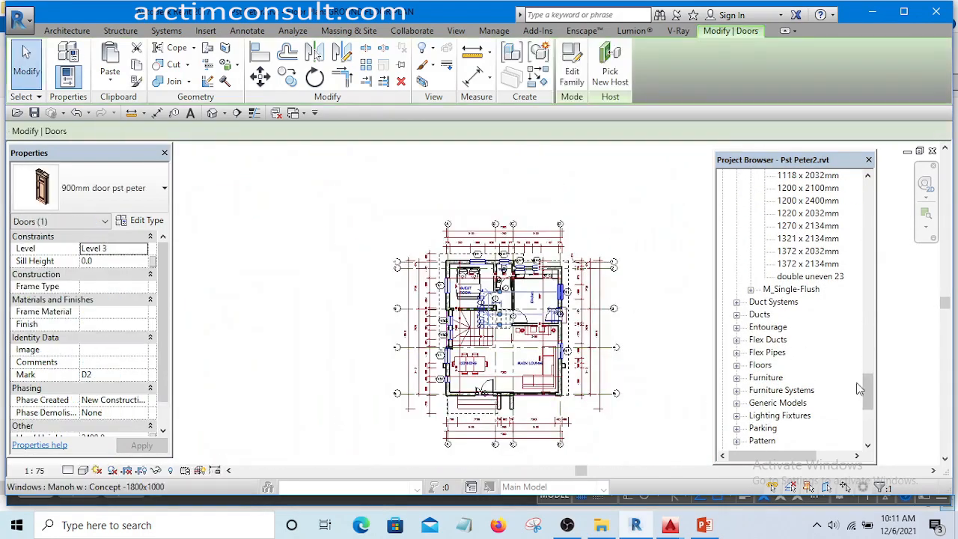
pyautogui.moveTo(866, 383)
pyautogui.mouseDown()
pyautogui.moveTo(872, 329)
pyautogui.moveTo(866, 448)
pyautogui.moveTo(867, 206)
pyautogui.moveTo(857, 199)
pyautogui.mouseUp()
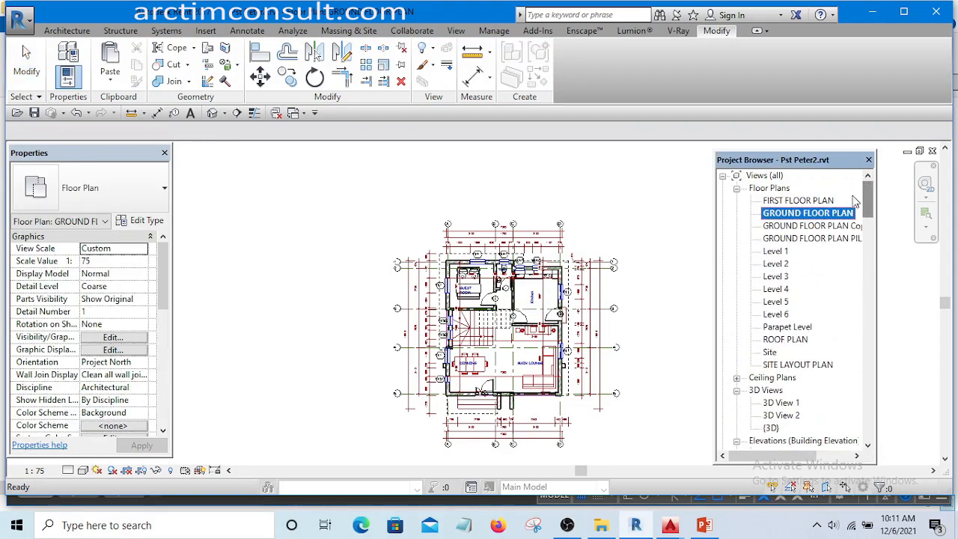
pyautogui.moveTo(658, 293); pyautogui.dragTo(599, 297, button='middle')
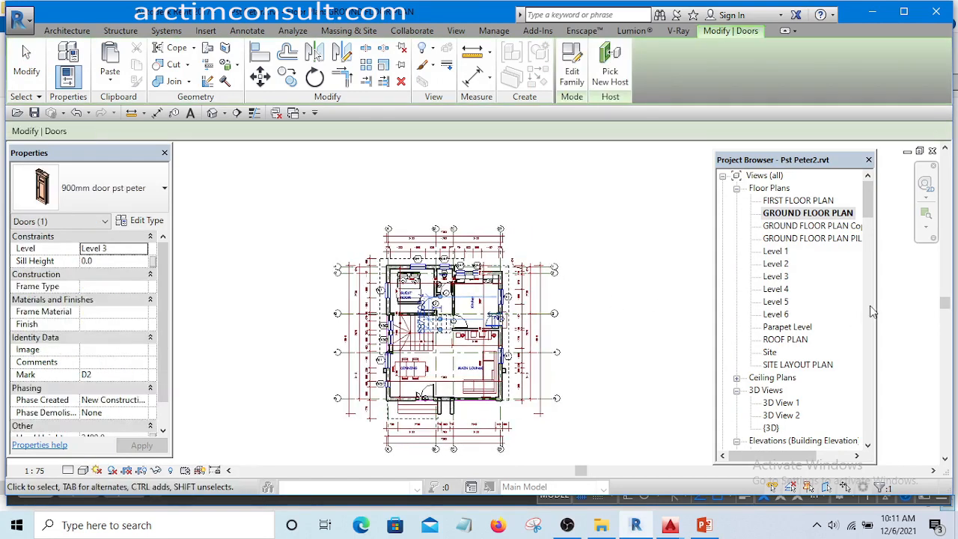
pyautogui.moveTo(868, 203); pyautogui.dragTo(868, 248)
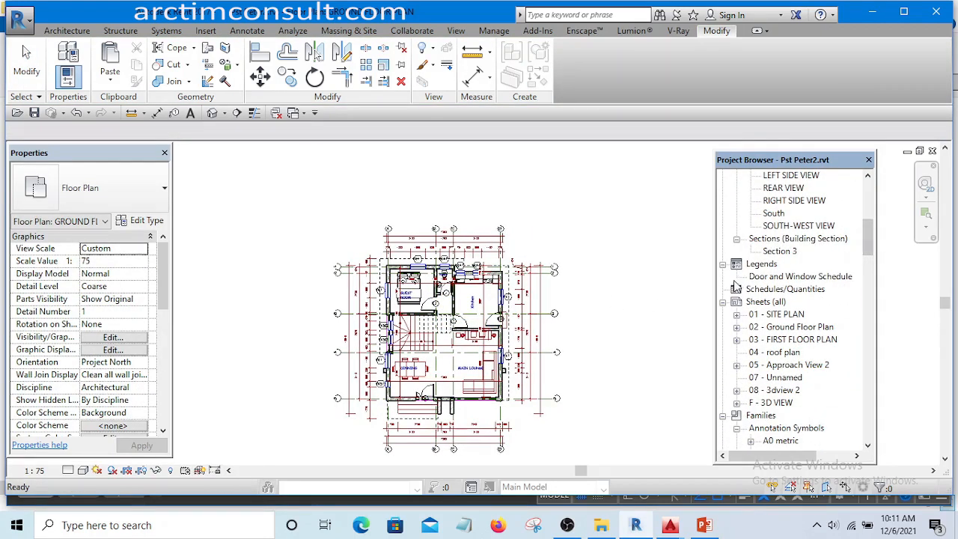
pyautogui.doubleClick(777, 279)
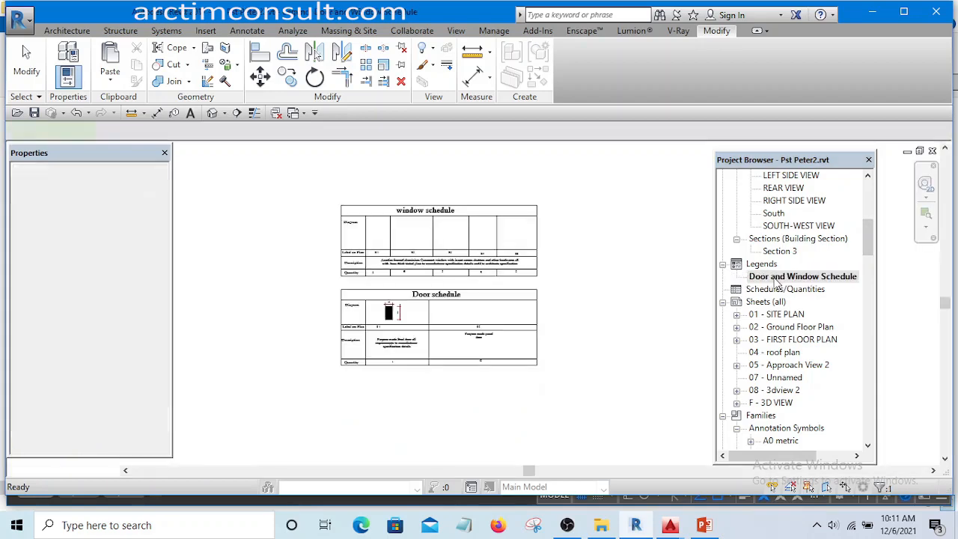
pyautogui.scroll(4, 472, 314)
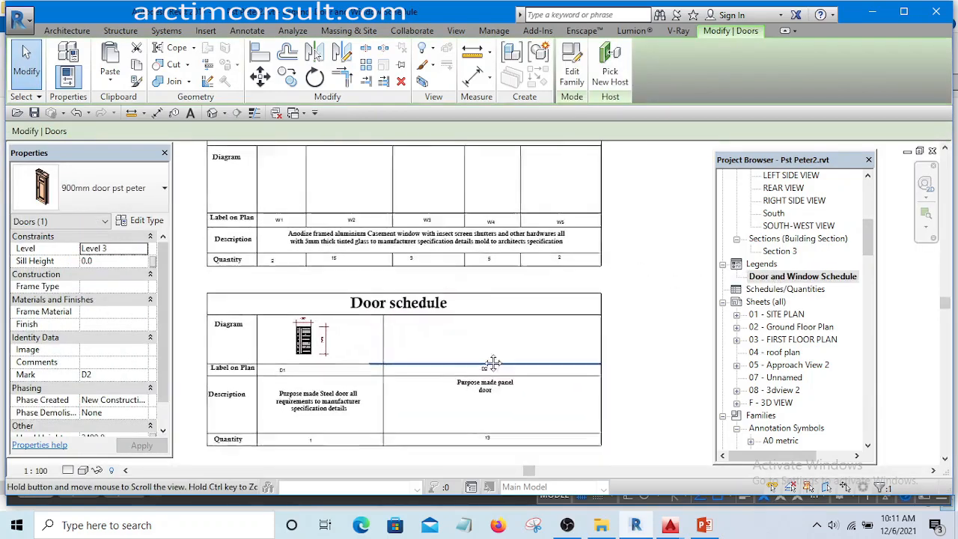
pyautogui.click(673, 301)
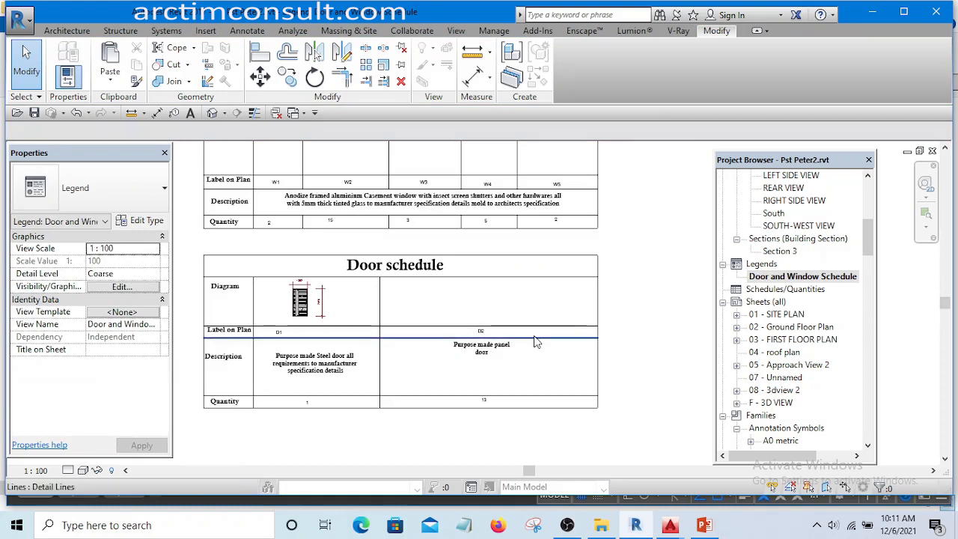
pyautogui.scroll(-3, 537, 342)
pyautogui.moveTo(581, 324); pyautogui.dragTo(562, 355, button='middle')
pyautogui.scroll(3, 449, 365)
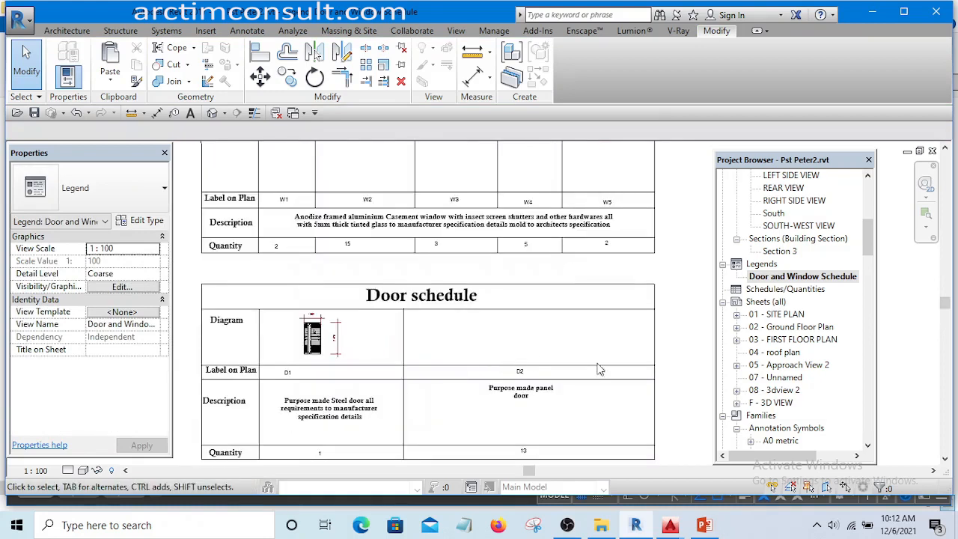
# Place the 900mm door pst peter type as a legend component in the D2 diagram cell and end the placement.
pyautogui.moveTo(872, 247); pyautogui.dragTo(874, 358)
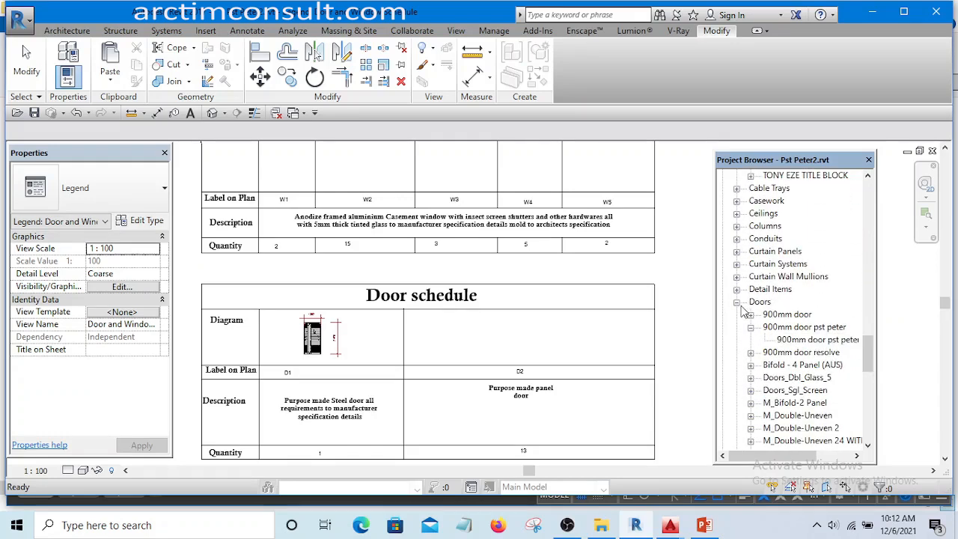
pyautogui.moveTo(872, 360)
pyautogui.mouseDown()
pyautogui.moveTo(869, 350)
pyautogui.moveTo(871, 365)
pyautogui.mouseUp()
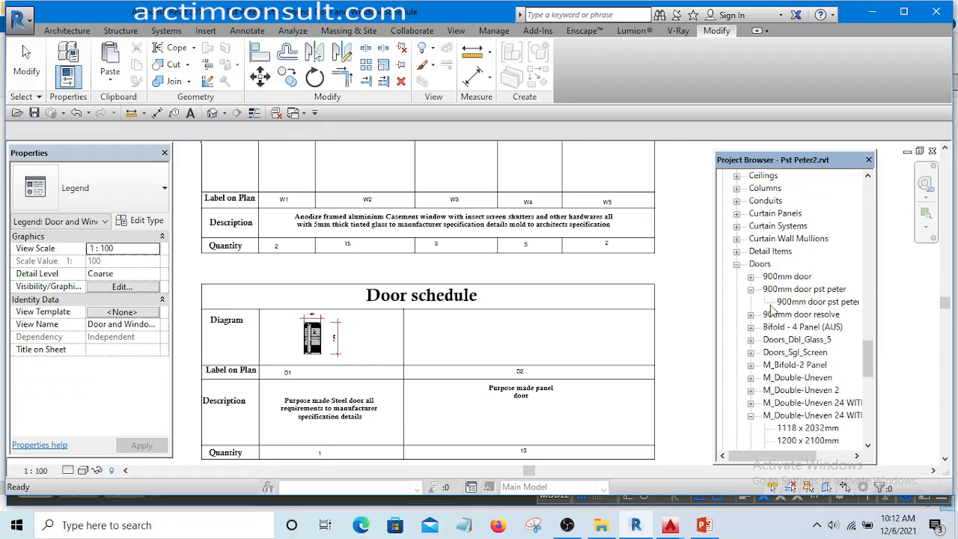
pyautogui.click(824, 302)
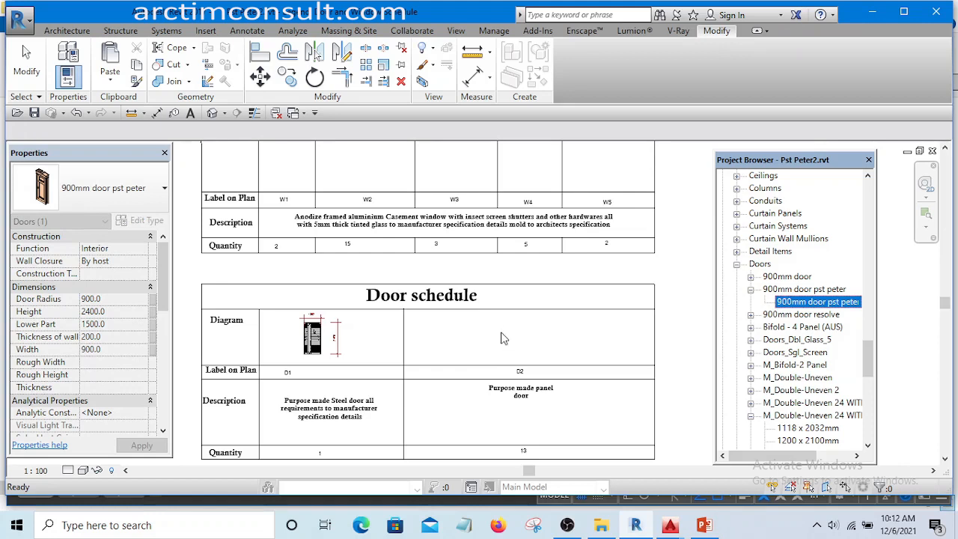
pyautogui.scroll(4, 517, 346)
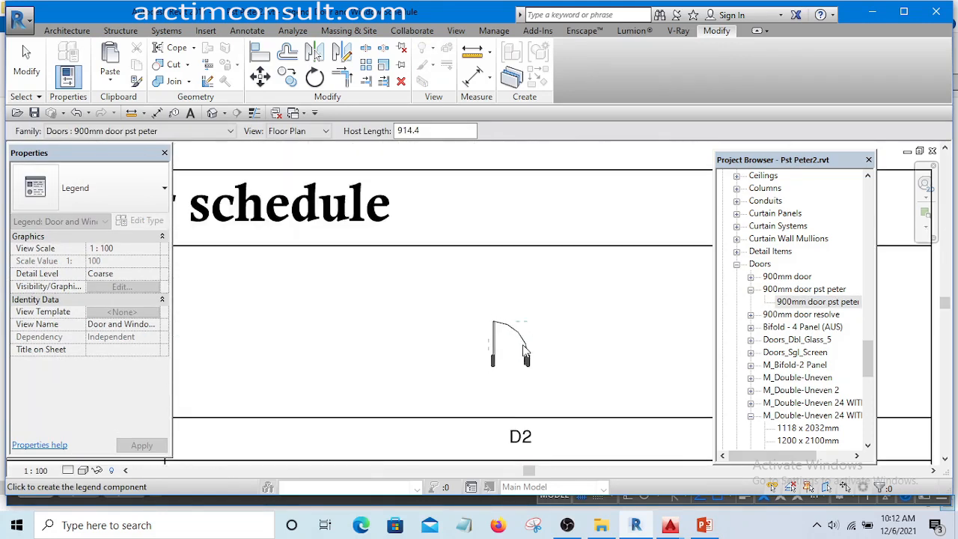
pyautogui.click(523, 348)
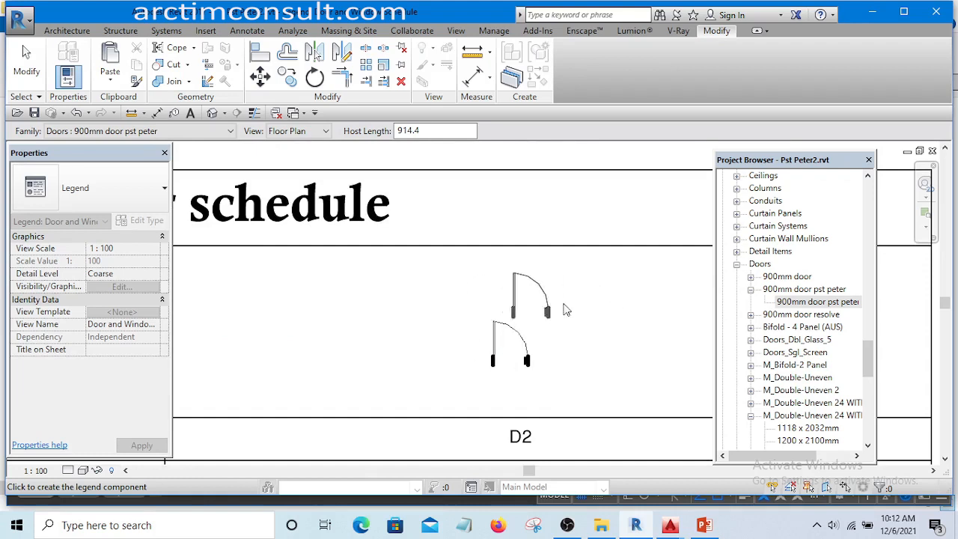
pyautogui.scroll(-3, 567, 310)
pyautogui.scroll(3, 524, 318)
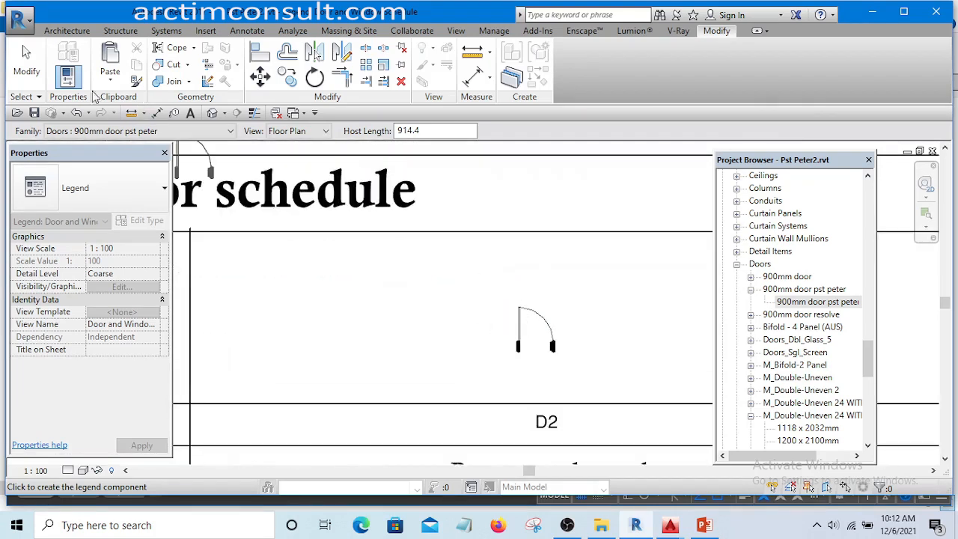
pyautogui.click(26, 54)
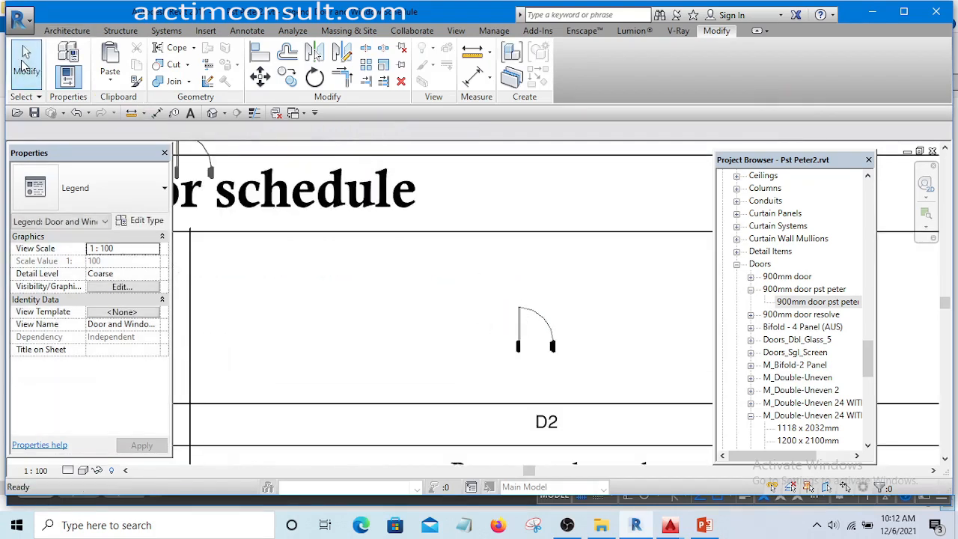
pyautogui.scroll(-3, 571, 296)
pyautogui.scroll(3, 550, 307)
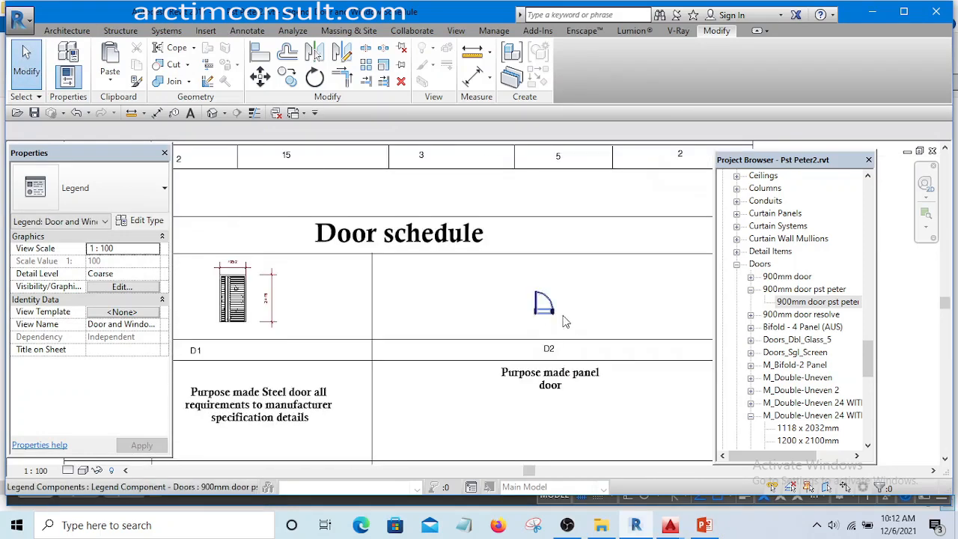
# Set the D2 door component's view direction to Elevation : Front, apply it and deselect the component.
pyautogui.click(545, 303)
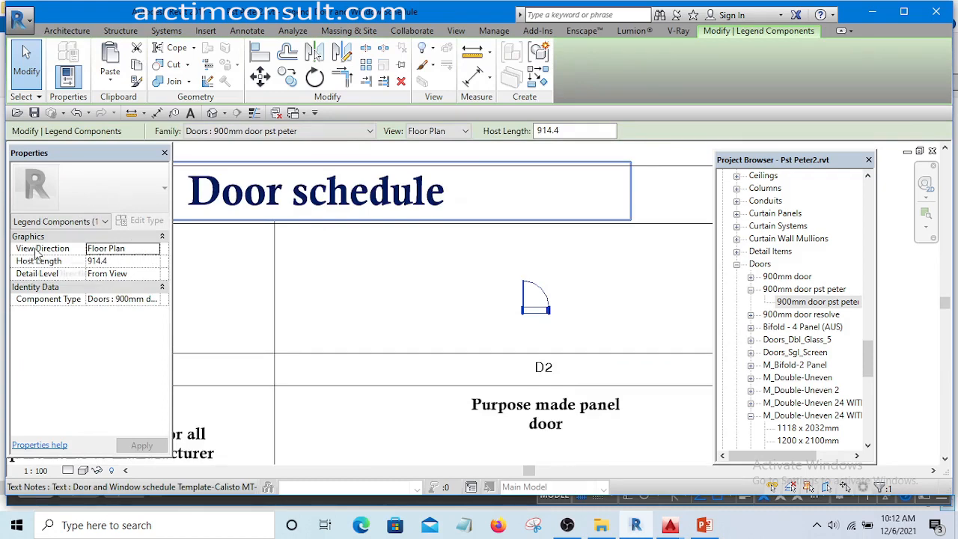
pyautogui.click(155, 253)
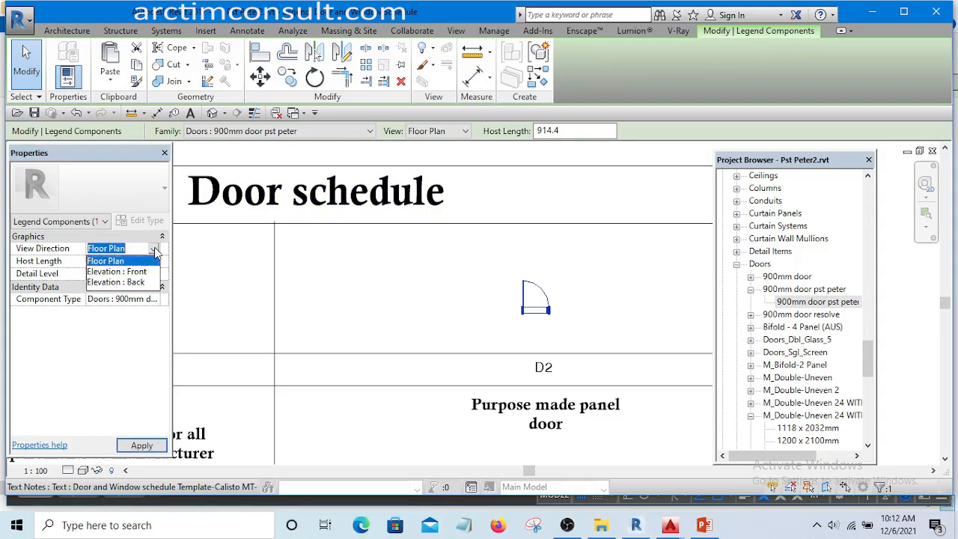
pyautogui.click(115, 272)
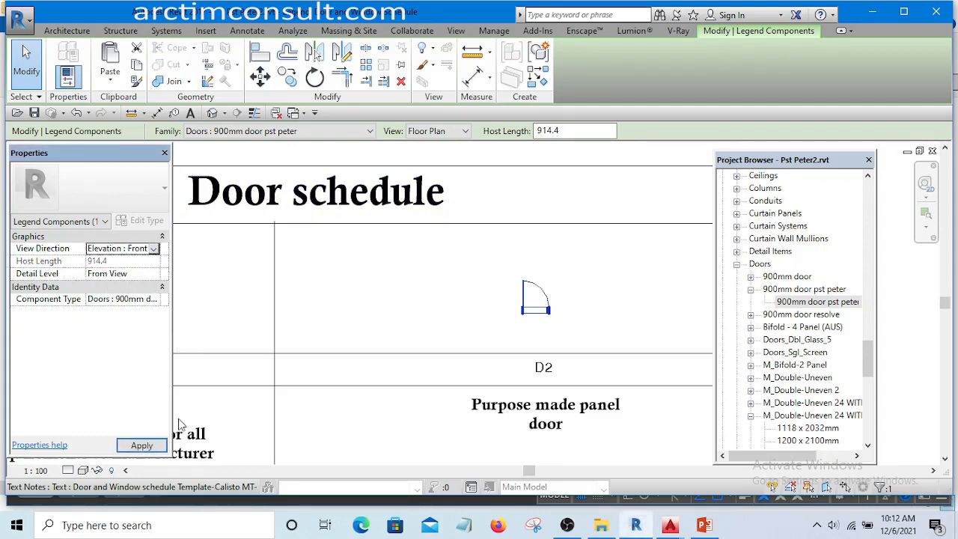
pyautogui.click(141, 446)
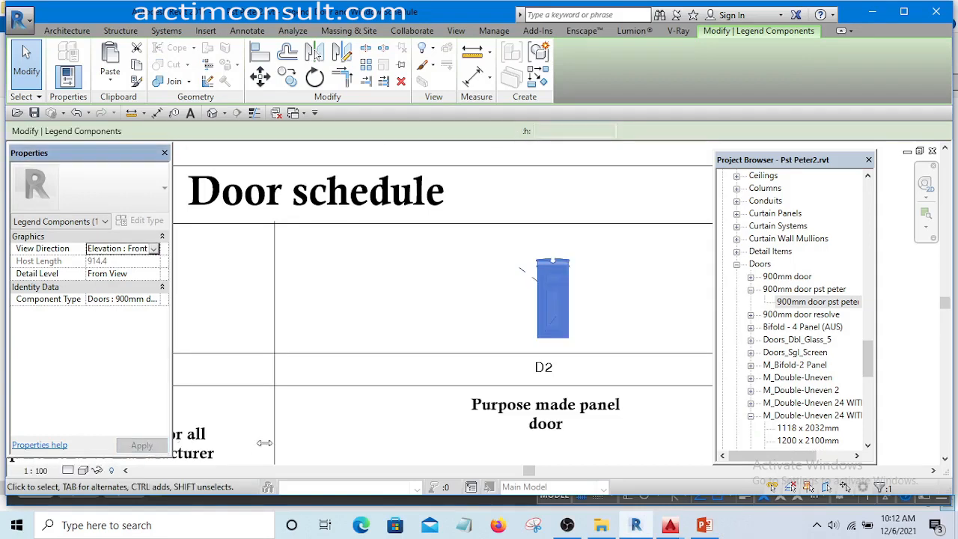
pyautogui.click(609, 288)
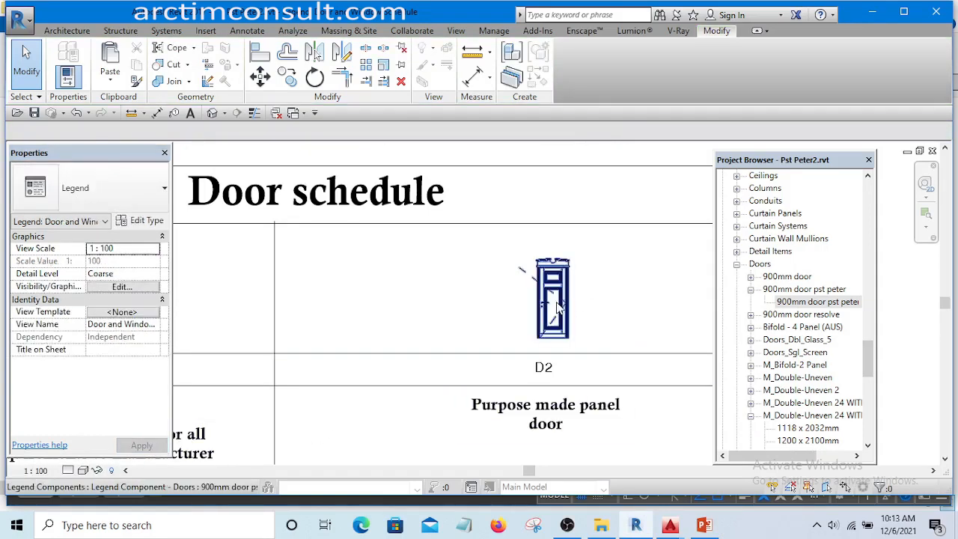
# Place an aligned vertical dimension beside the D2 door, from the base of the head trim to the door's bottom edge.
pyautogui.scroll(3, 558, 306)
pyautogui.scroll(-4, 524, 303)
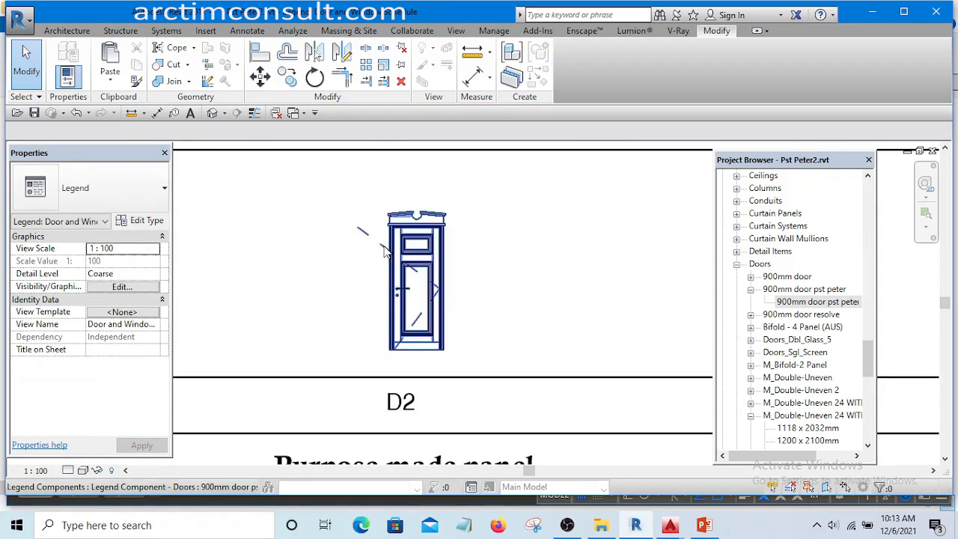
pyautogui.scroll(3, 468, 277)
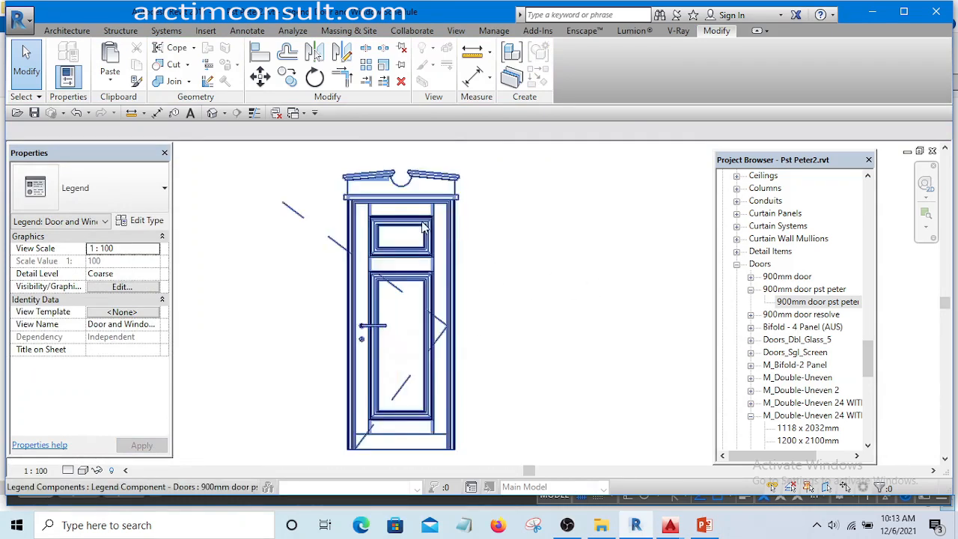
pyautogui.scroll(-2, 480, 263)
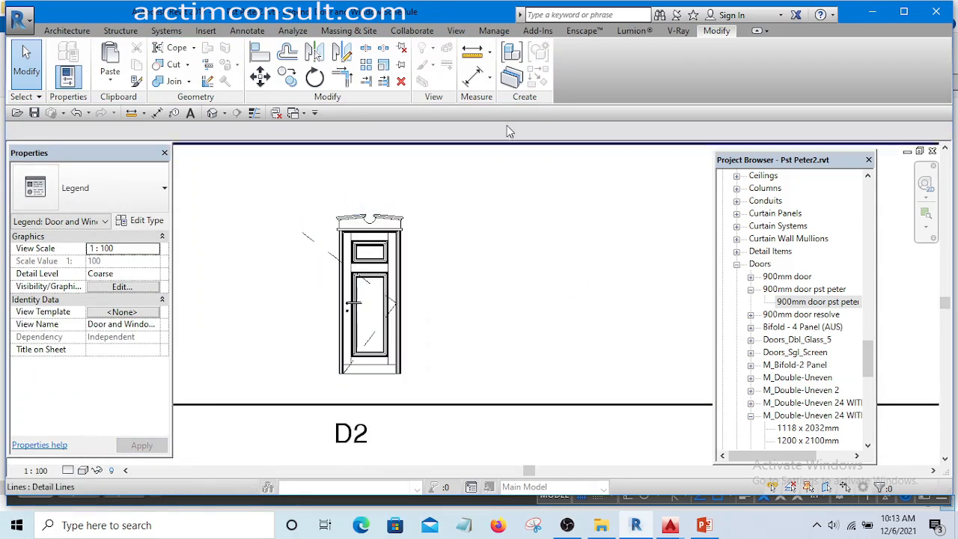
pyautogui.click(476, 80)
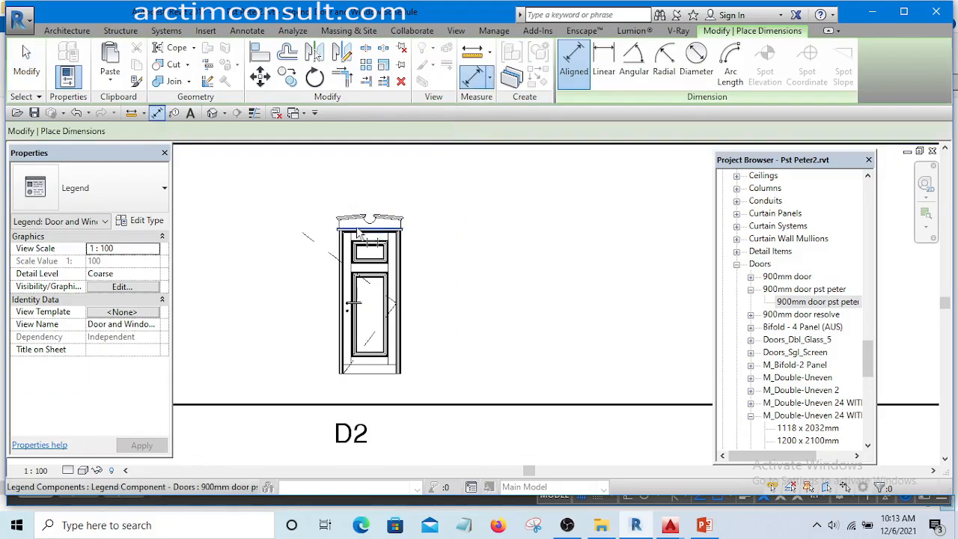
pyautogui.scroll(3, 422, 247)
pyautogui.scroll(4, 421, 249)
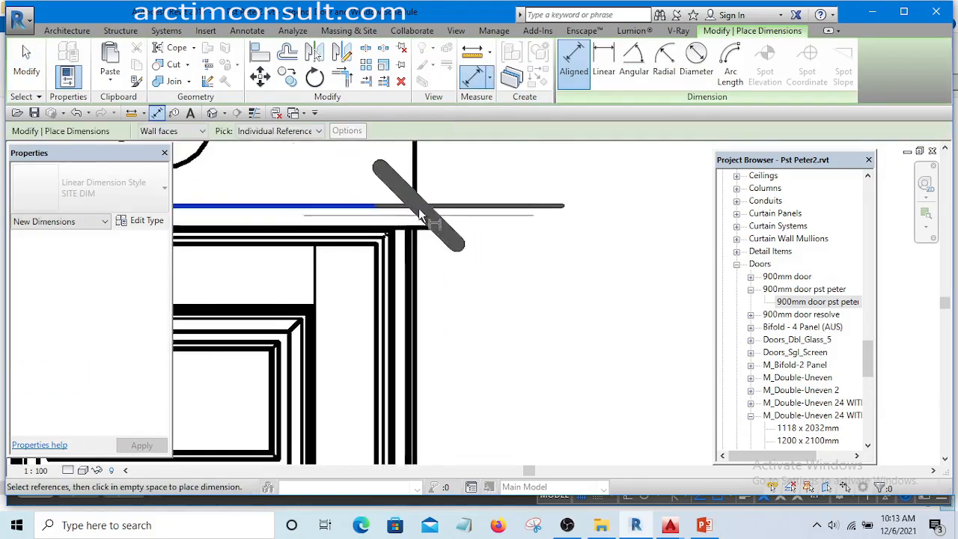
pyautogui.scroll(-4, 417, 196)
pyautogui.scroll(-3, 417, 196)
pyautogui.scroll(3, 391, 352)
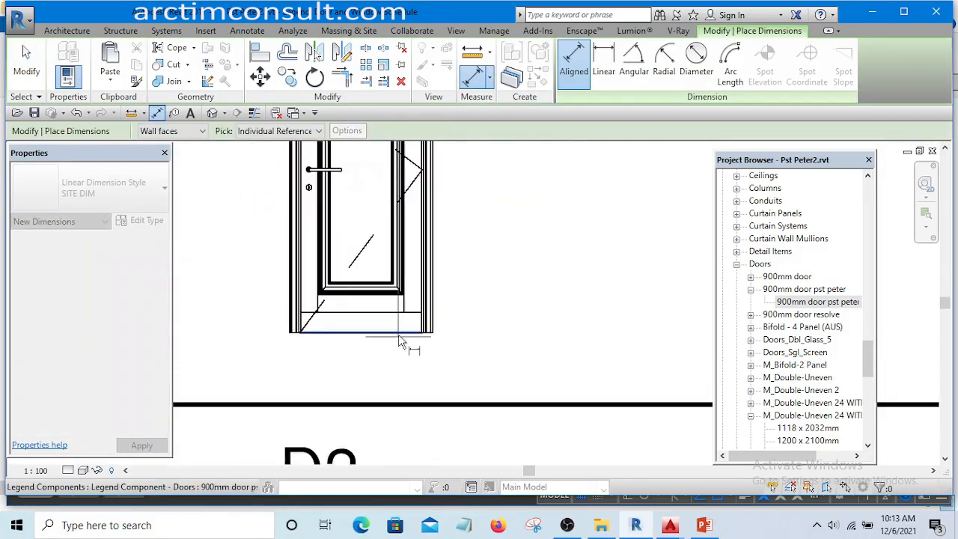
pyautogui.scroll(-3, 390, 362)
pyautogui.click(440, 263)
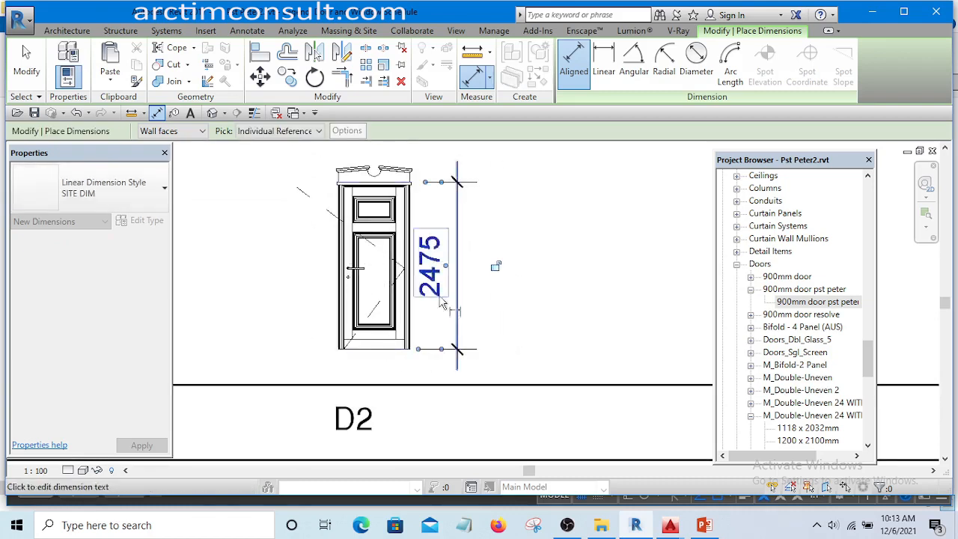
# Add an aligned width dimension below the D2 door between the matching frame edges on both sides, and end dimensioning.
pyautogui.scroll(3, 343, 343)
pyautogui.scroll(2, 342, 342)
pyautogui.scroll(3, 322, 339)
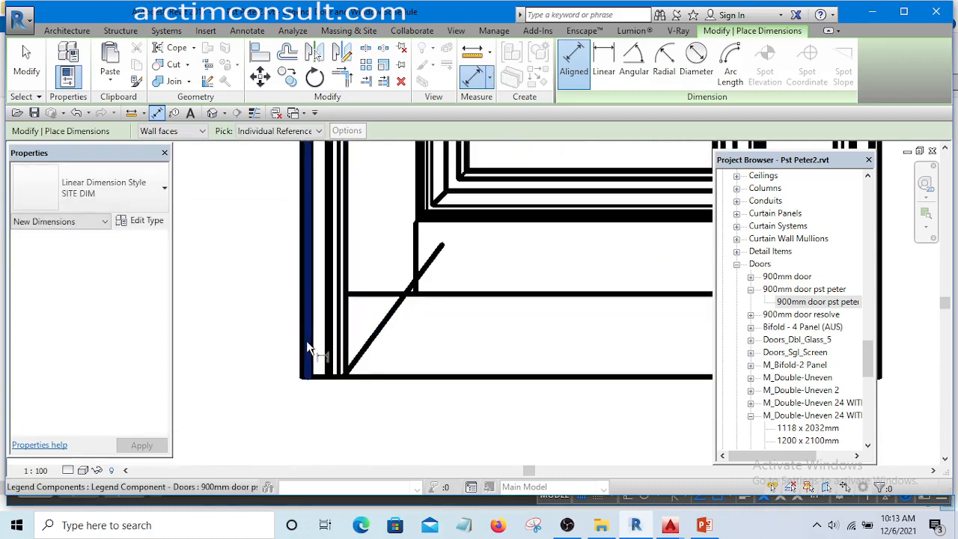
pyautogui.scroll(-4, 348, 337)
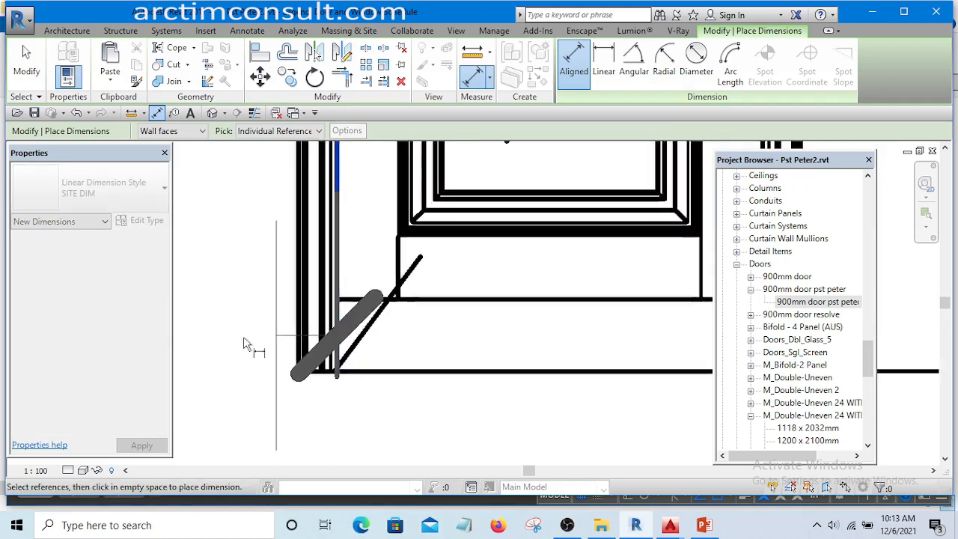
pyautogui.scroll(4, 360, 363)
pyautogui.click(356, 355)
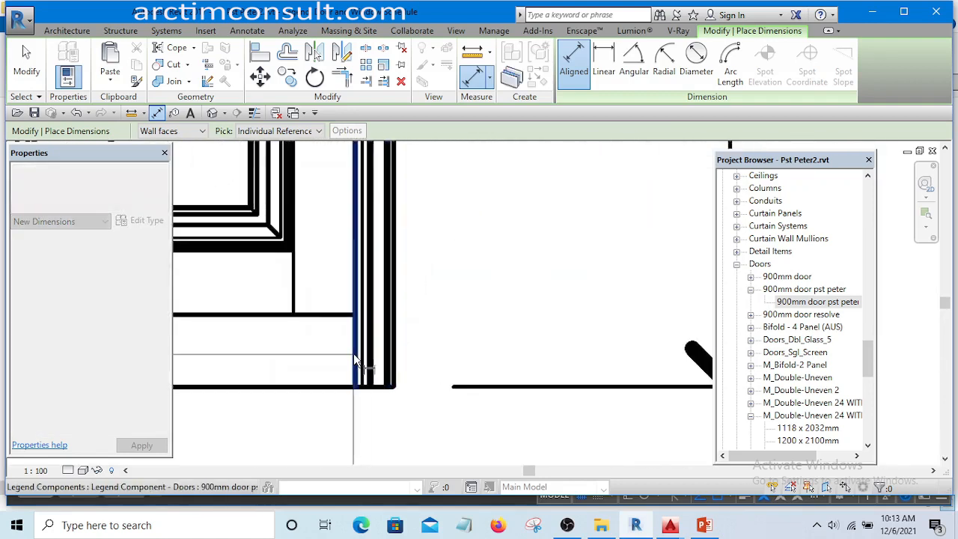
pyautogui.scroll(-4, 535, 281)
pyautogui.scroll(5, 483, 338)
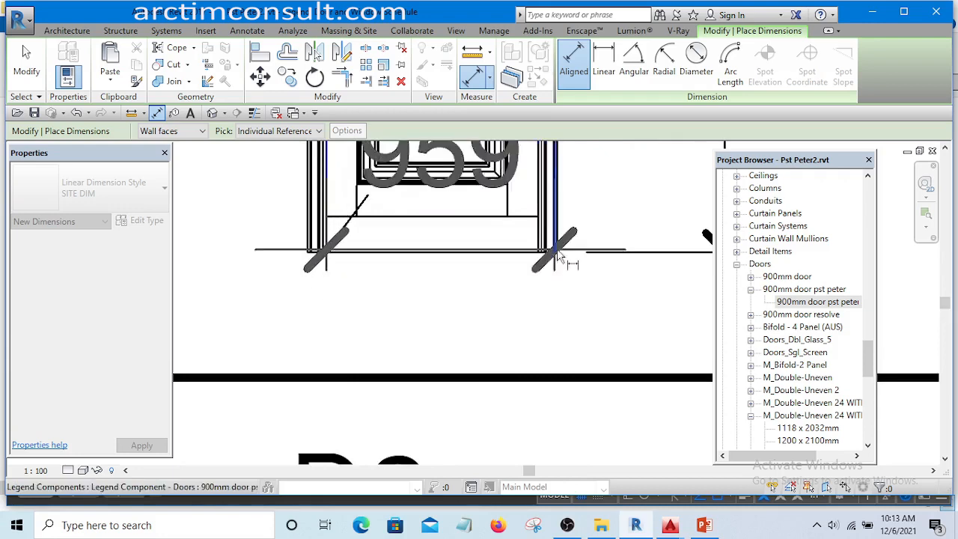
pyautogui.scroll(-2, 421, 323)
pyautogui.scroll(4, 393, 288)
pyautogui.scroll(2, 383, 302)
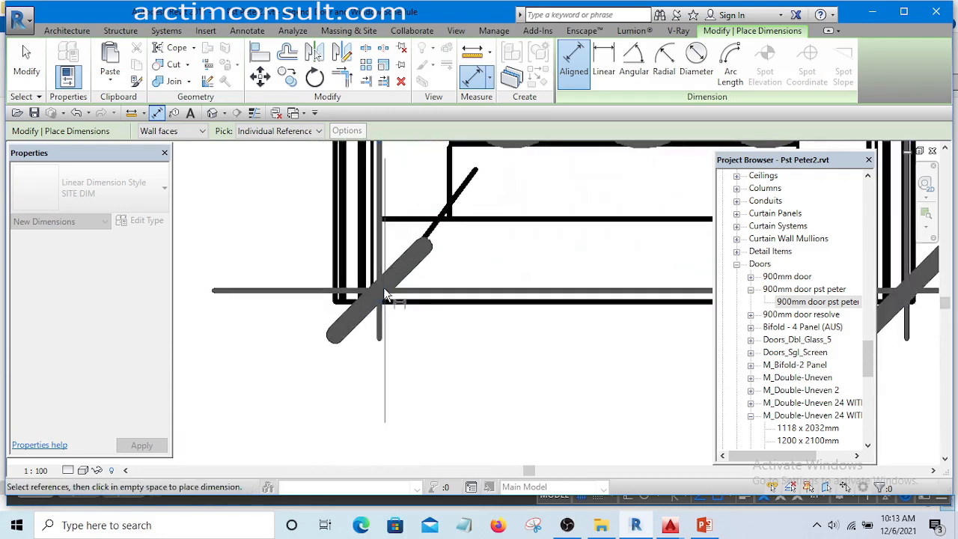
pyautogui.scroll(-3, 374, 299)
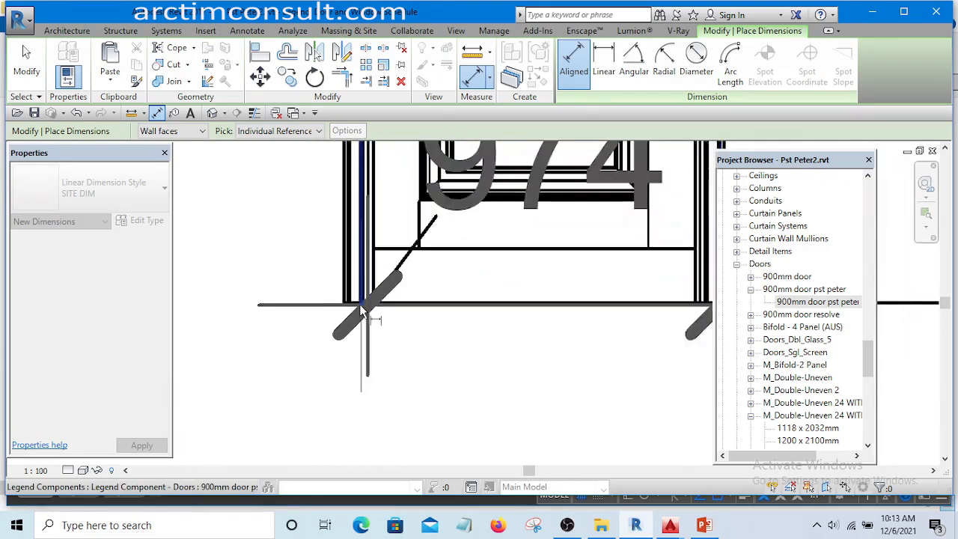
pyautogui.scroll(4, 449, 322)
pyautogui.scroll(1, 455, 296)
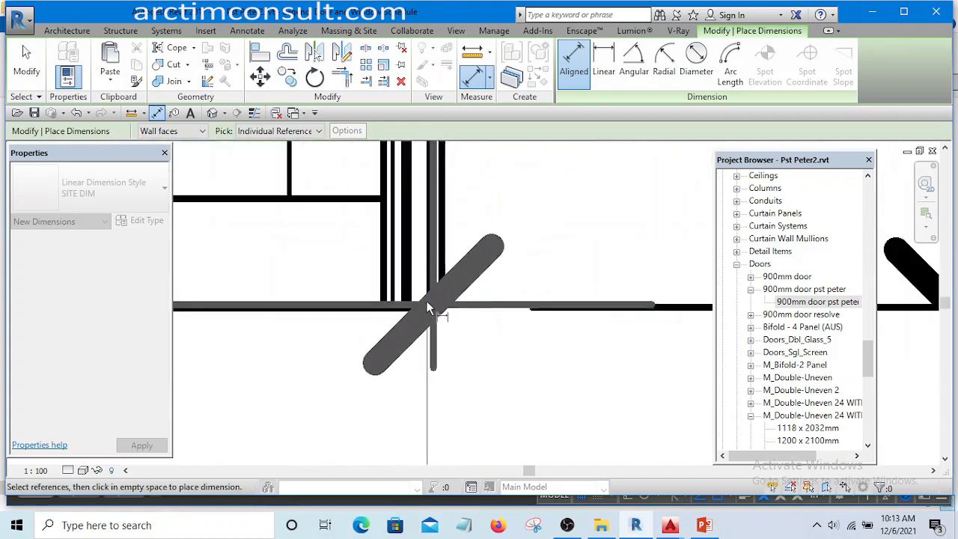
pyautogui.scroll(1, 410, 307)
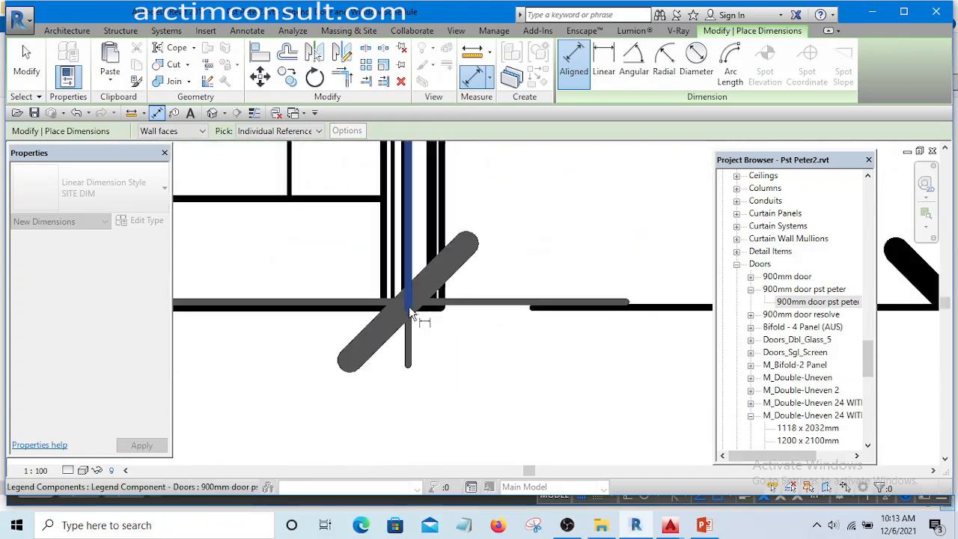
pyautogui.scroll(-4, 523, 305)
pyautogui.scroll(3, 483, 344)
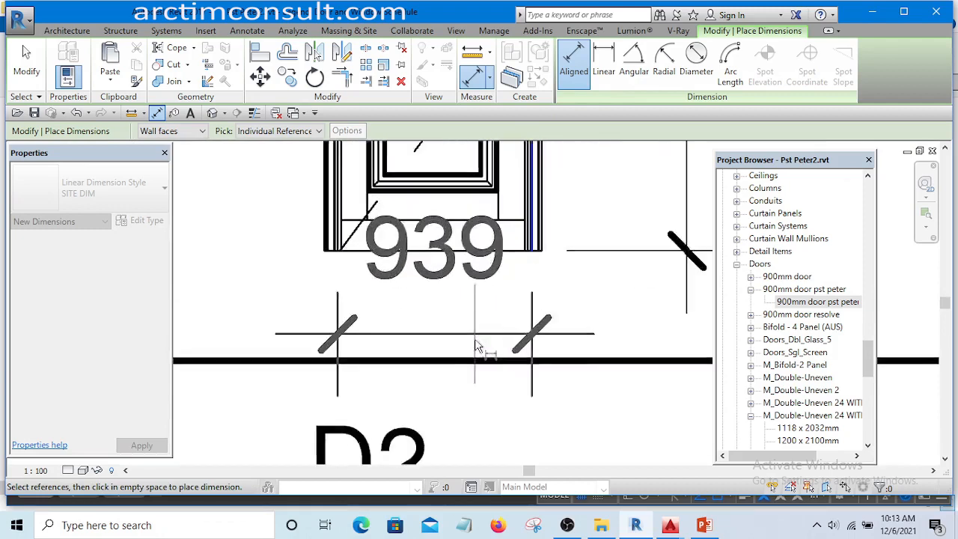
pyautogui.click(483, 346)
pyautogui.scroll(-4, 419, 314)
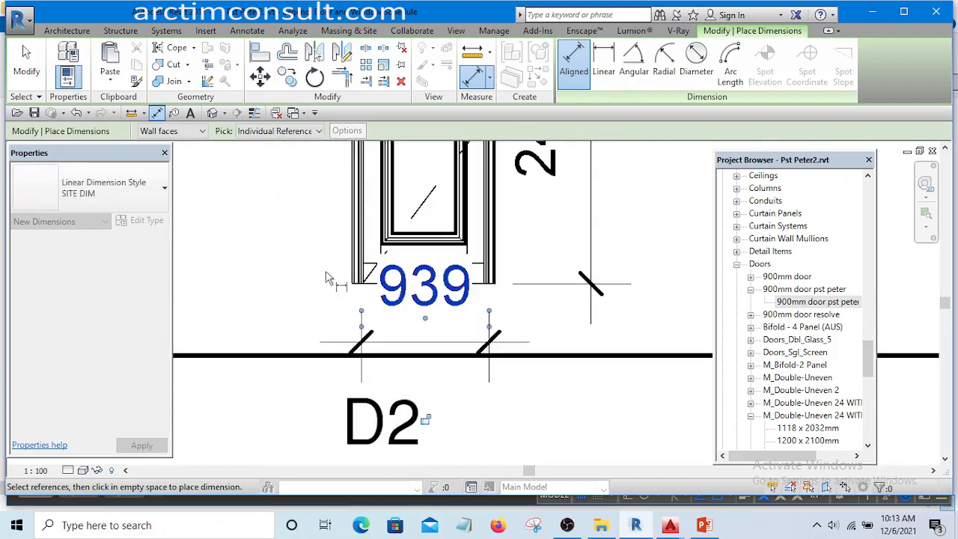
pyautogui.click(30, 68)
# Change the D2 door's height and width dimensions to the floor Dim style and deselect them.
pyautogui.scroll(-3, 485, 285)
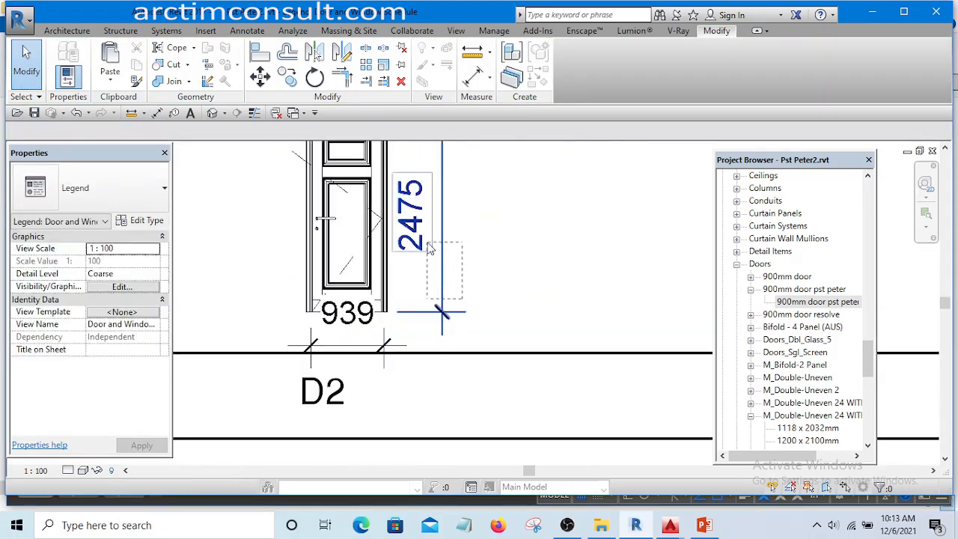
pyautogui.click(448, 306)
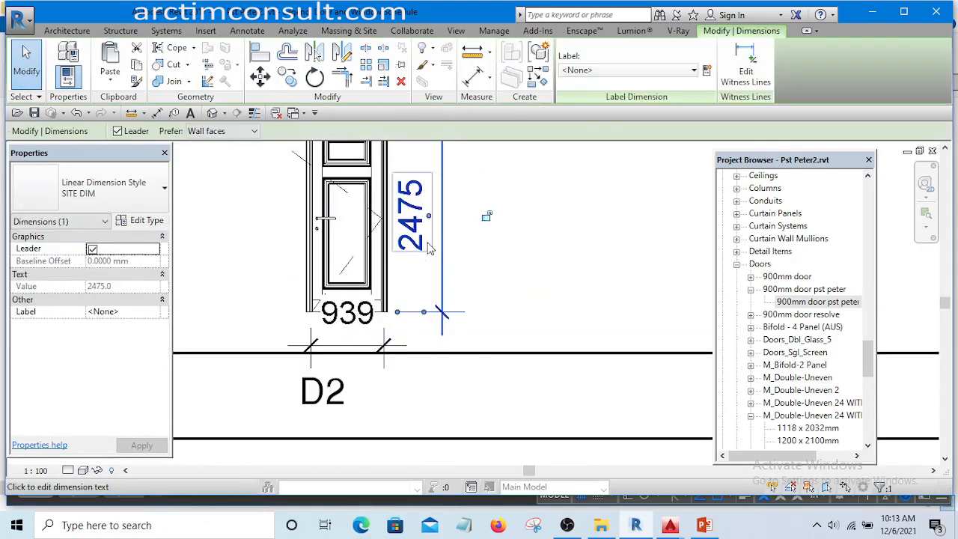
pyautogui.keyDown('ctrl'); pyautogui.click(365, 341); pyautogui.keyUp('ctrl')
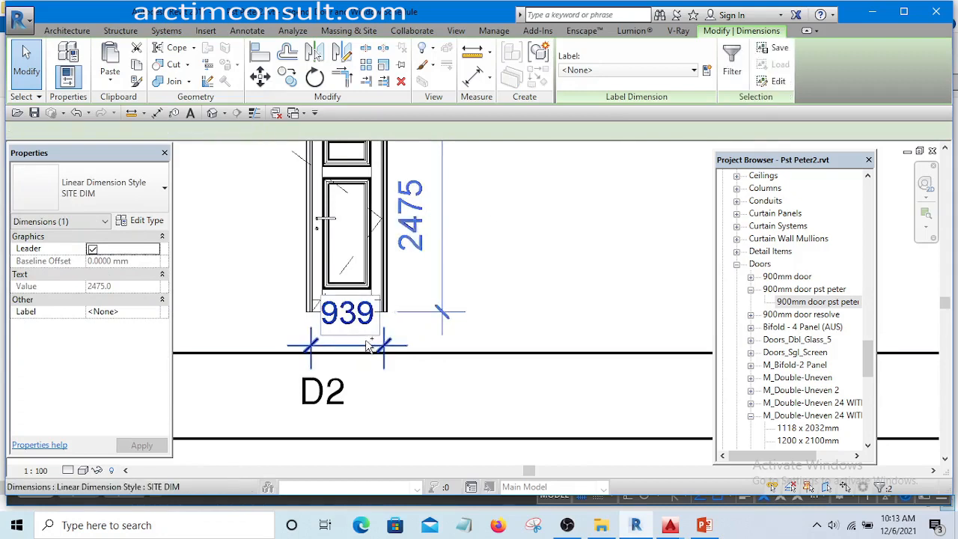
pyautogui.click(131, 188)
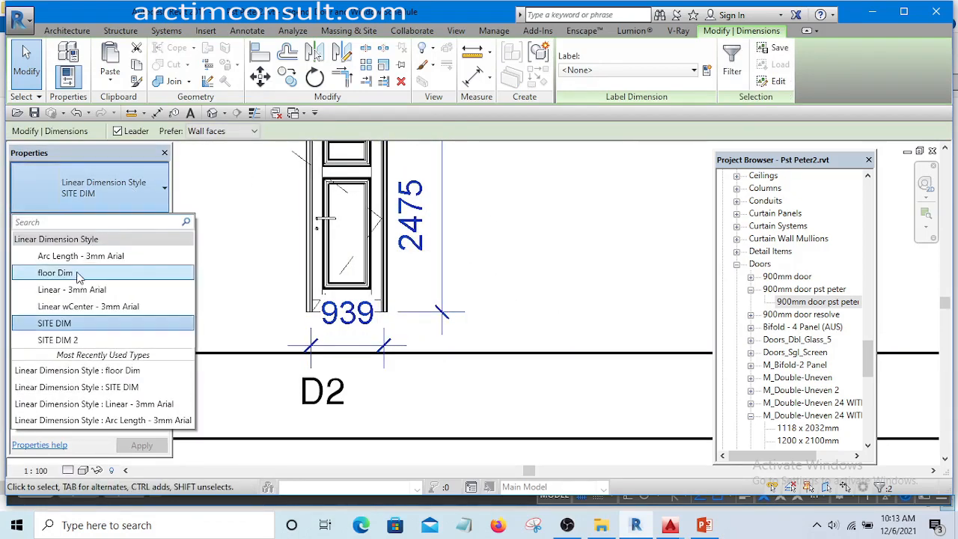
pyautogui.click(77, 274)
pyautogui.scroll(-5, 632, 271)
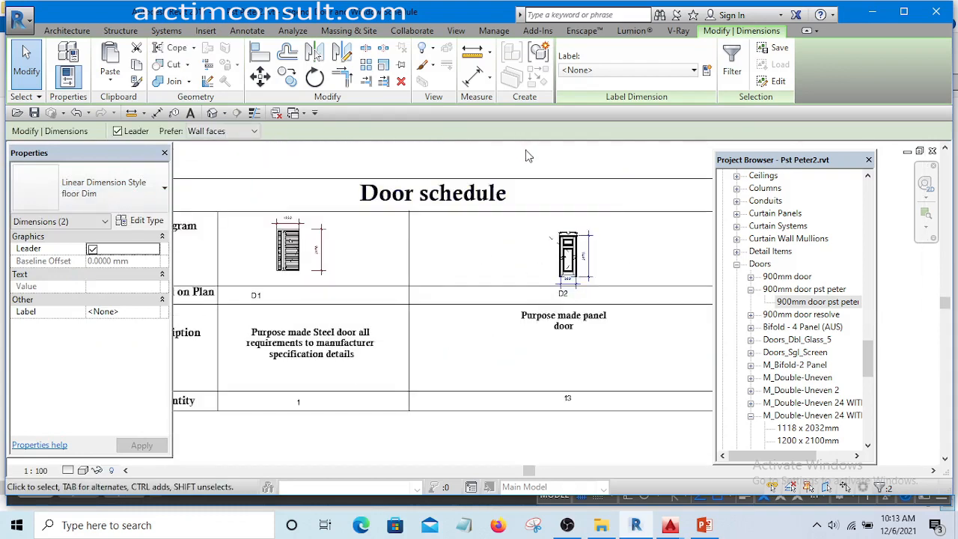
pyautogui.click(525, 155)
# Examine the dimensioned D2 door elevation and the dashed swing lines extending outside its frame.
pyautogui.scroll(5, 569, 277)
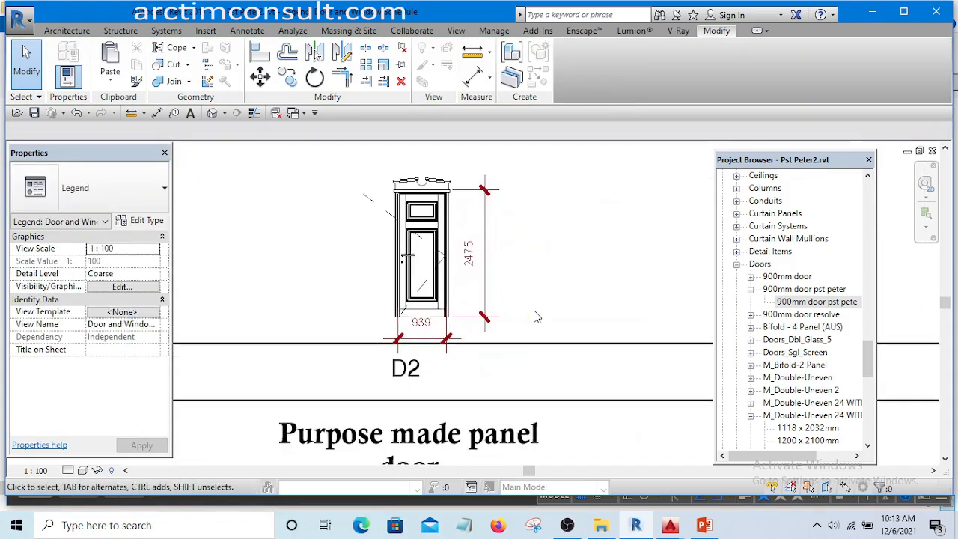
pyautogui.scroll(2, 536, 317)
pyautogui.scroll(-5, 569, 304)
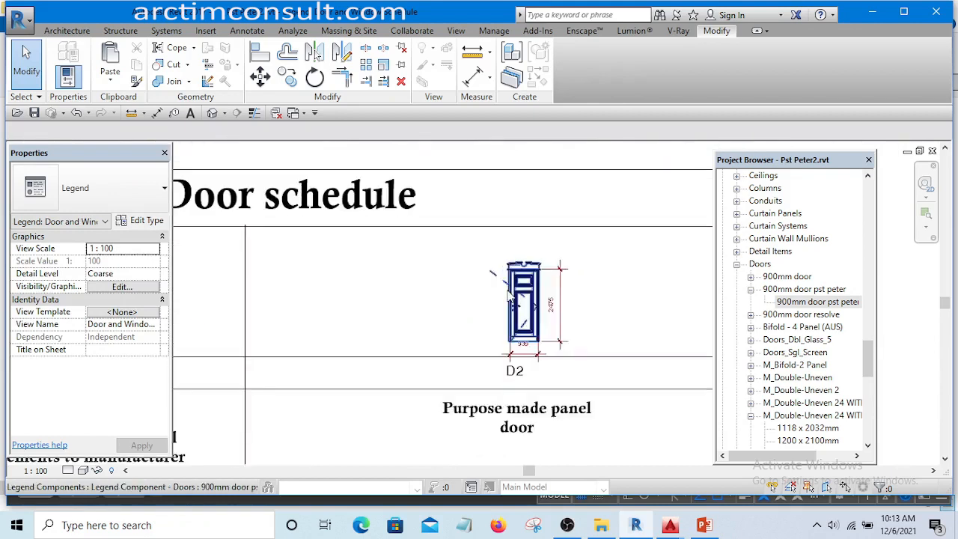
pyautogui.scroll(4, 509, 294)
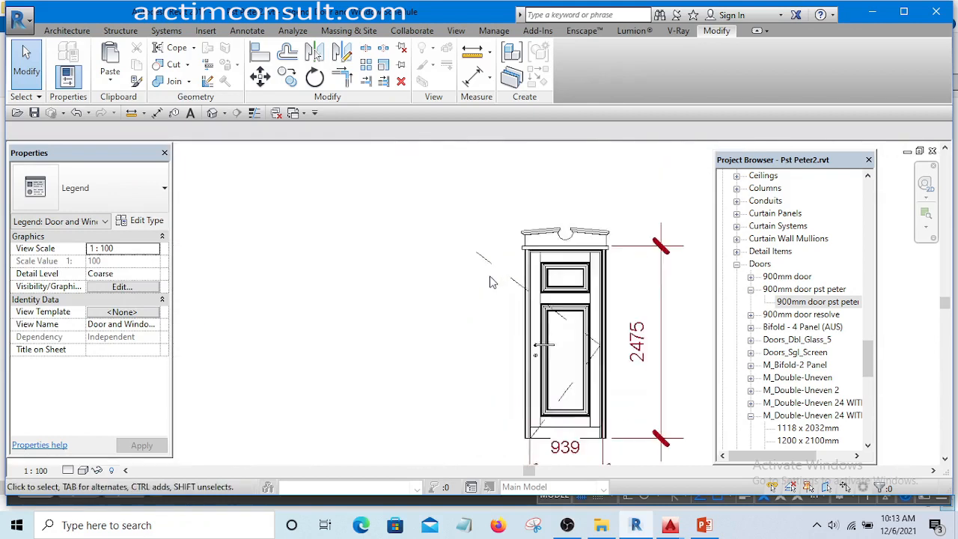
pyautogui.click(527, 293)
pyautogui.click(385, 270)
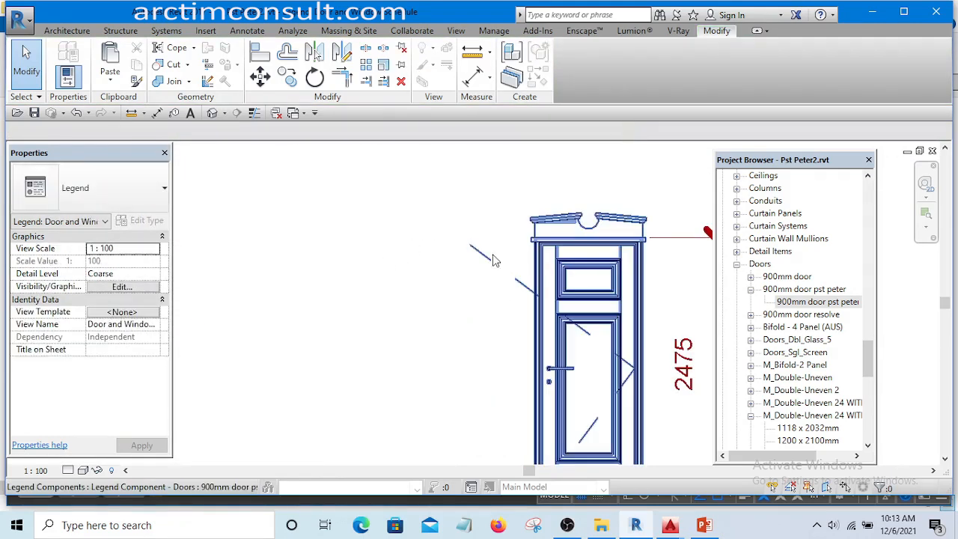
pyautogui.scroll(-2, 483, 265)
pyautogui.scroll(1, 495, 278)
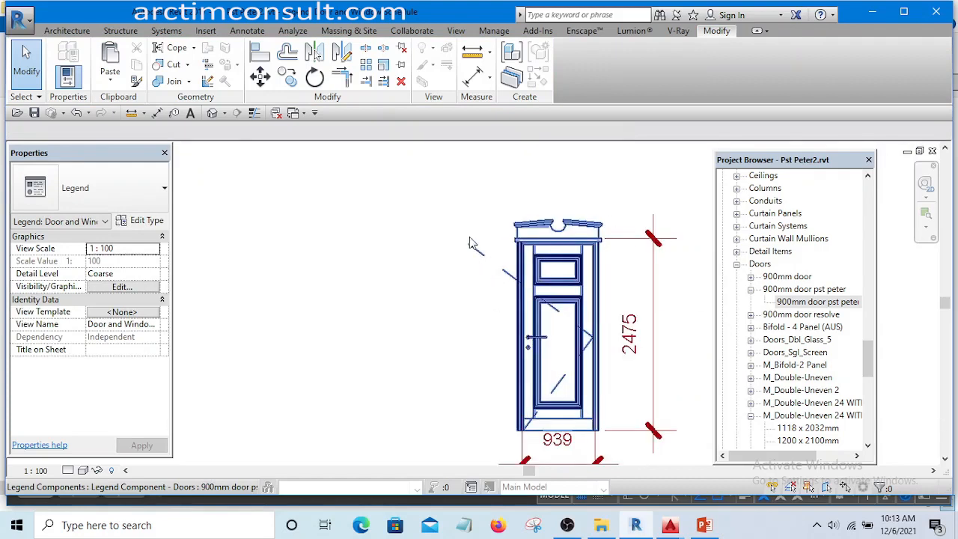
pyautogui.scroll(1, 485, 248)
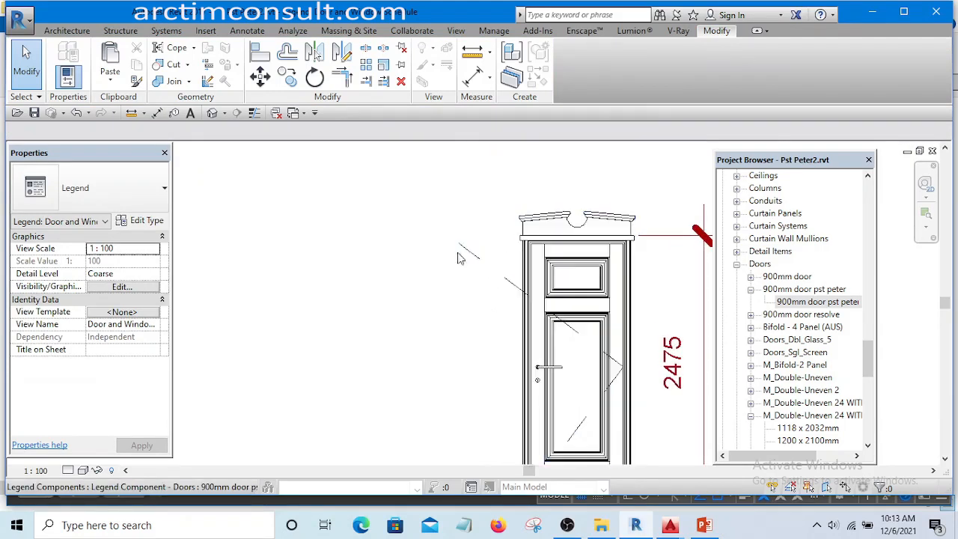
pyautogui.scroll(-3, 449, 240)
pyautogui.scroll(2, 424, 241)
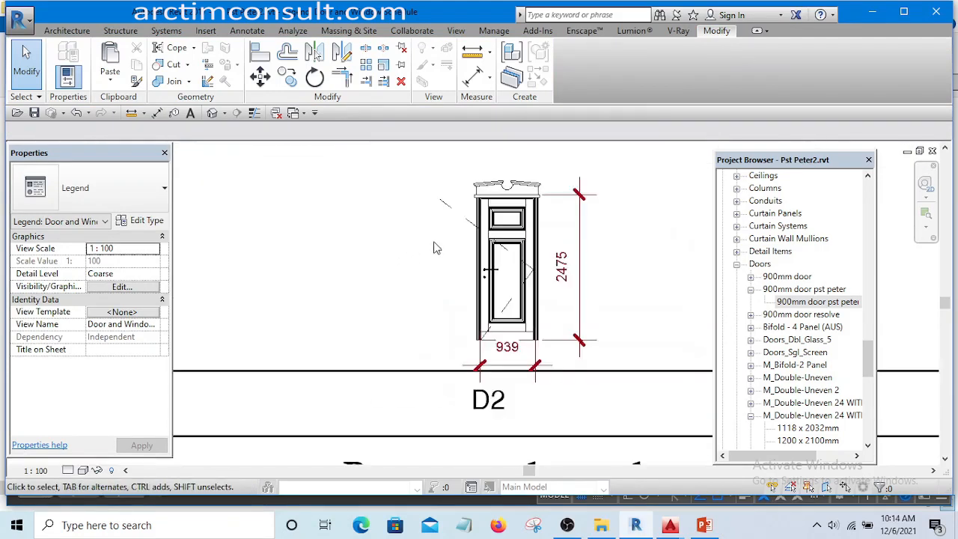
# Review the window schedule's empty diagram cells for W1 to W5, and open the GROUND FLOOR PLAN view.
pyautogui.scroll(-4, 425, 247)
pyautogui.scroll(-3, 489, 274)
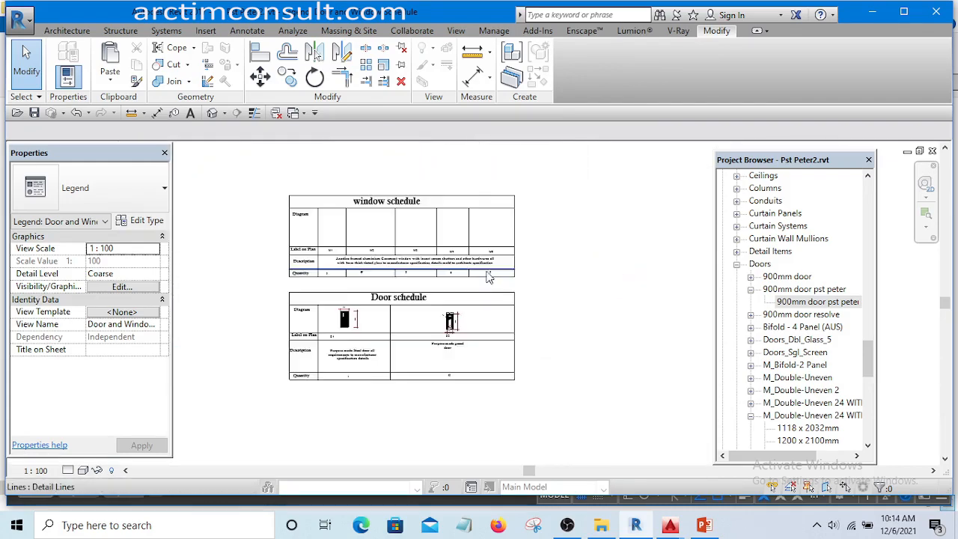
pyautogui.scroll(5, 361, 242)
pyautogui.scroll(-2, 442, 272)
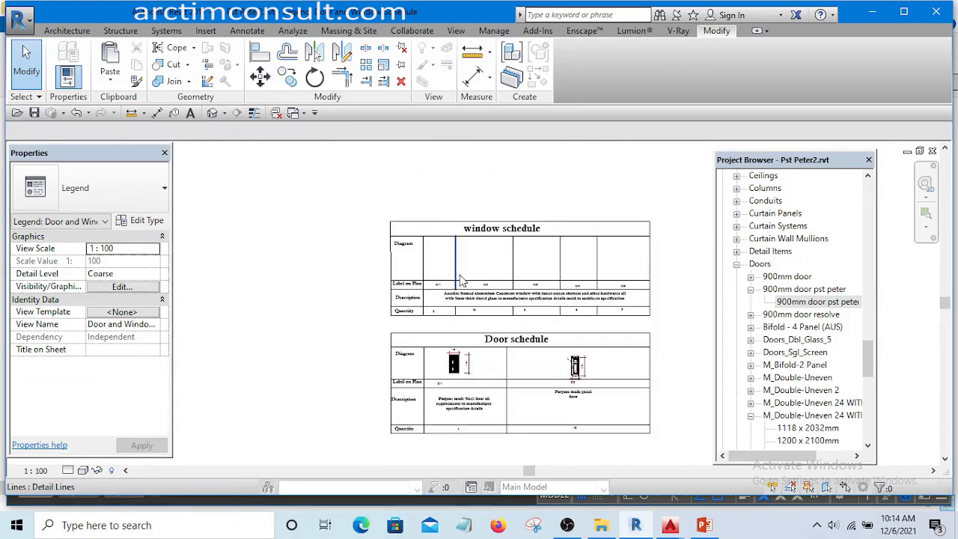
pyautogui.scroll(4, 440, 273)
pyautogui.moveTo(439, 274); pyautogui.dragTo(406, 272, button='middle')
pyautogui.scroll(-2, 406, 272)
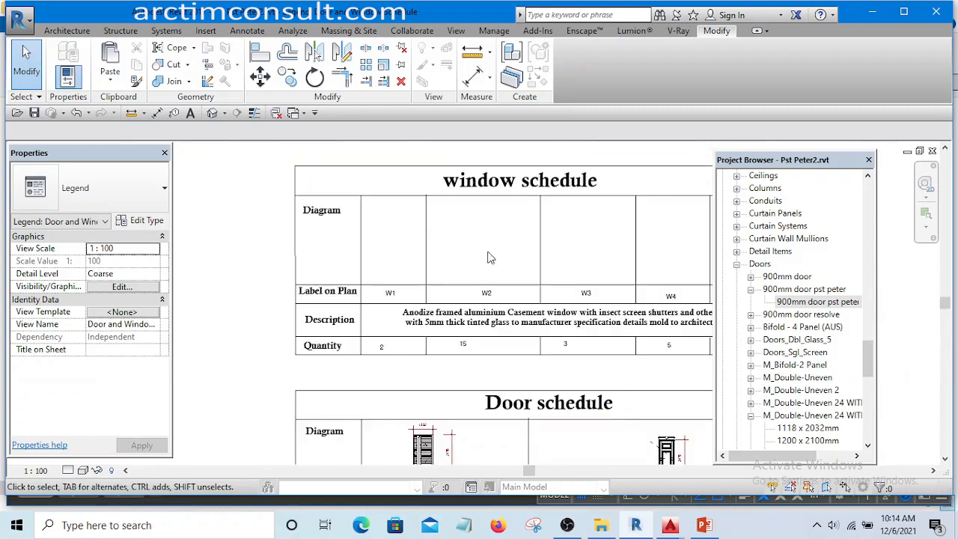
pyautogui.moveTo(607, 238); pyautogui.dragTo(556, 239, button='middle')
pyautogui.scroll(3, 355, 255)
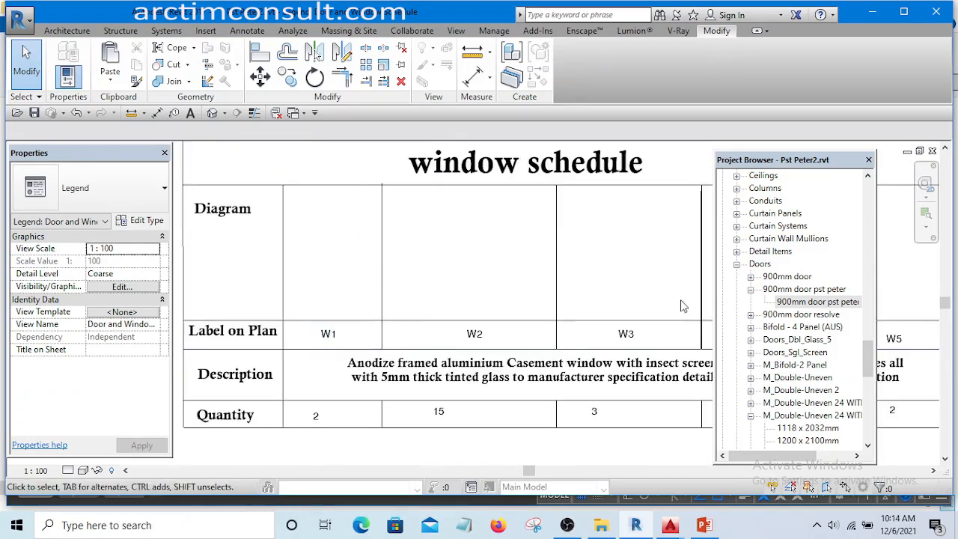
pyautogui.moveTo(872, 351); pyautogui.dragTo(868, 196)
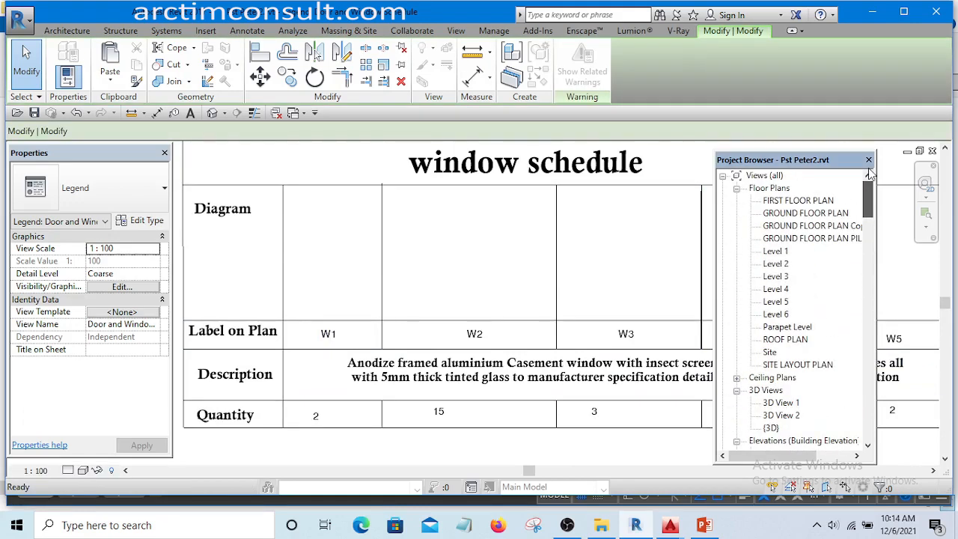
pyautogui.doubleClick(797, 214)
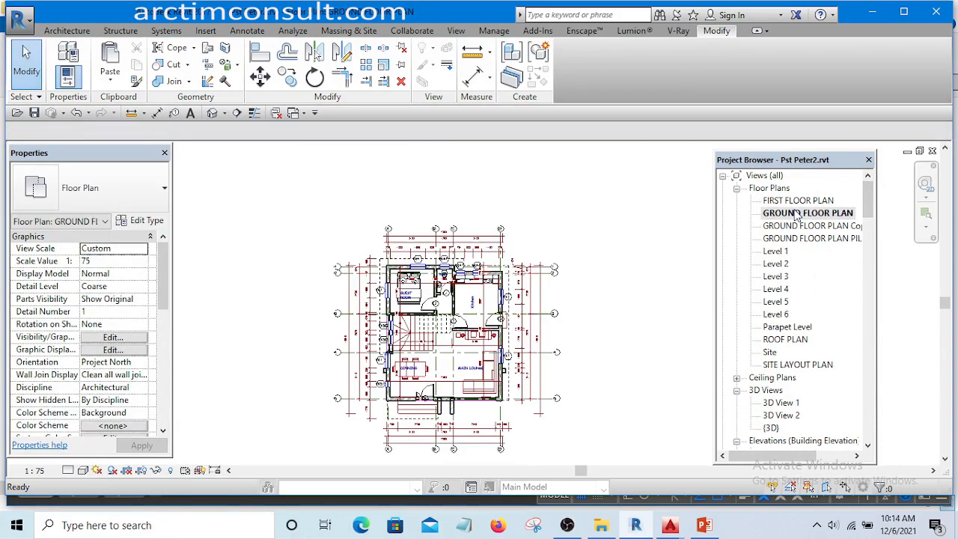
# Examine the window tags on the ground floor plan and select the W1 window beside the main lounge to identify its type.
pyautogui.scroll(8, 402, 310)
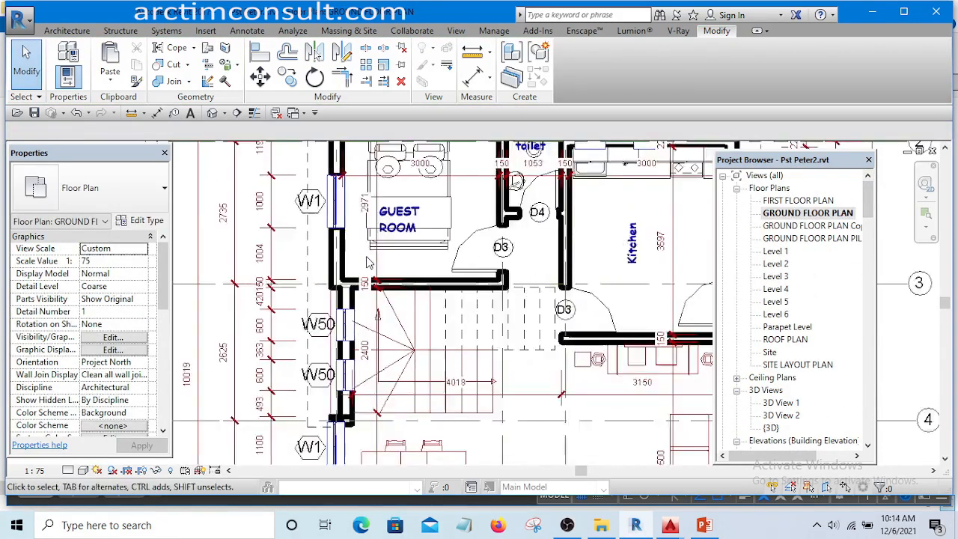
pyautogui.scroll(-5, 355, 224)
pyautogui.scroll(3, 316, 240)
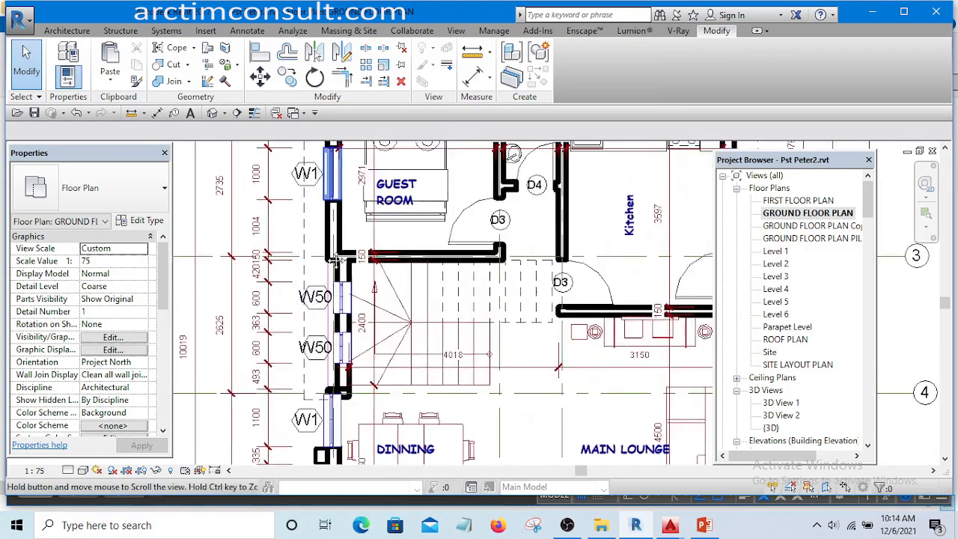
pyautogui.scroll(-4, 316, 240)
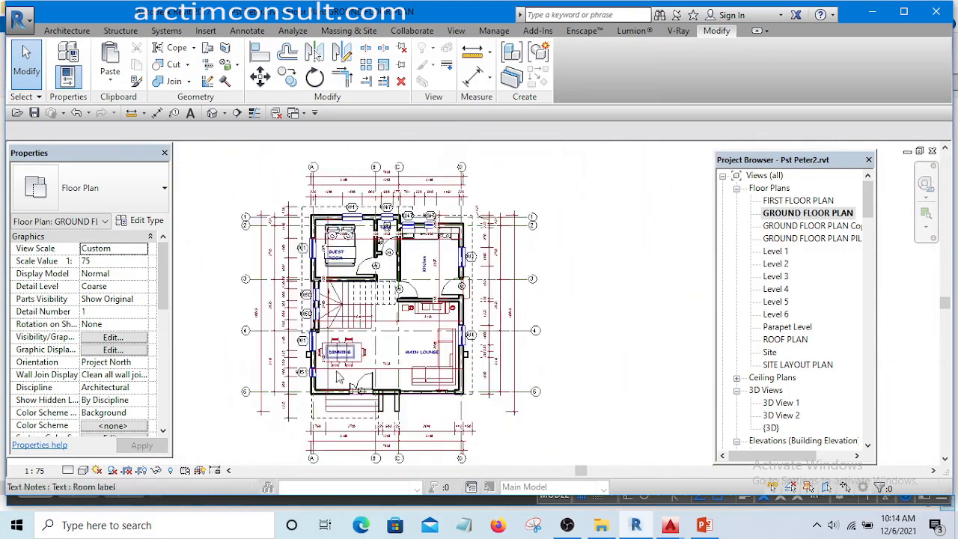
pyautogui.scroll(4, 342, 401)
pyautogui.scroll(2, 343, 401)
pyautogui.scroll(-3, 550, 318)
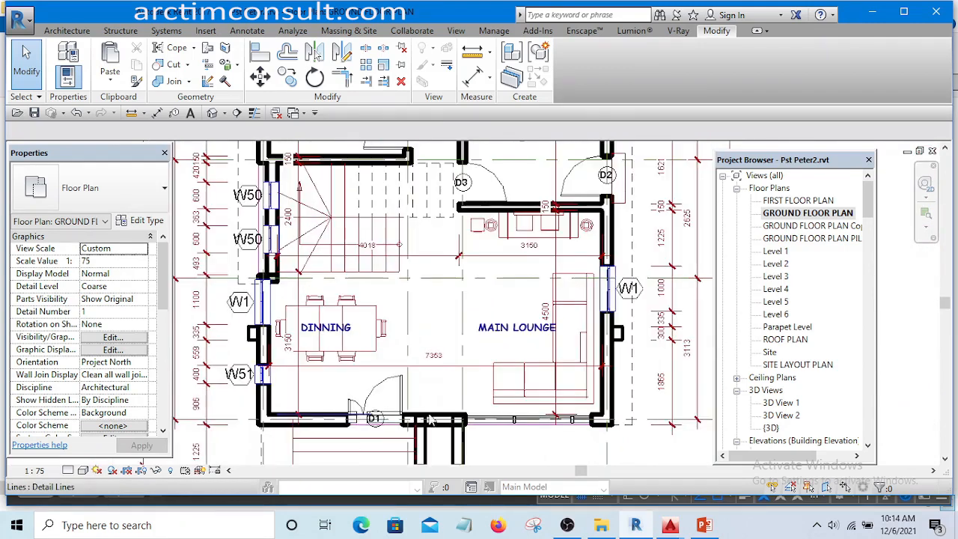
pyautogui.scroll(3, 550, 318)
pyautogui.scroll(-4, 551, 319)
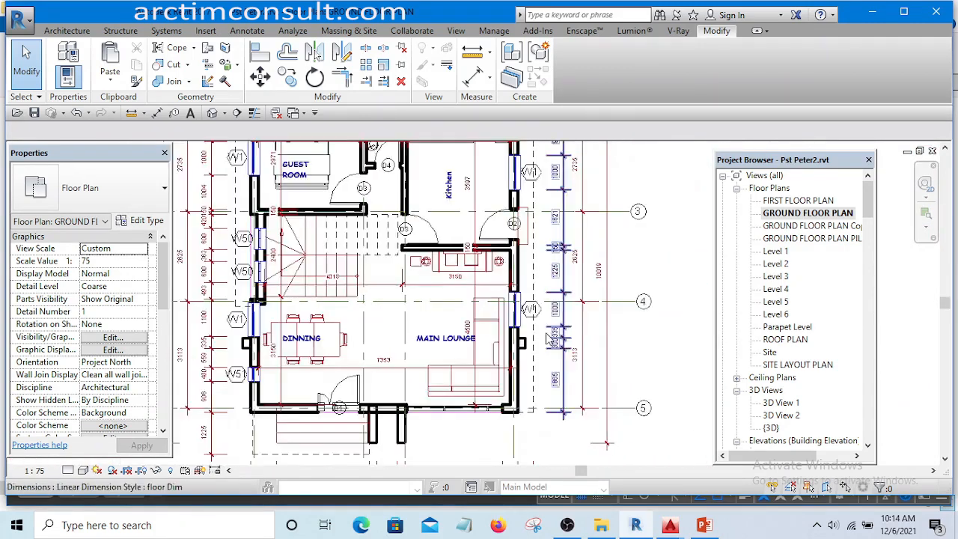
pyautogui.scroll(3, 511, 311)
pyautogui.scroll(2, 509, 310)
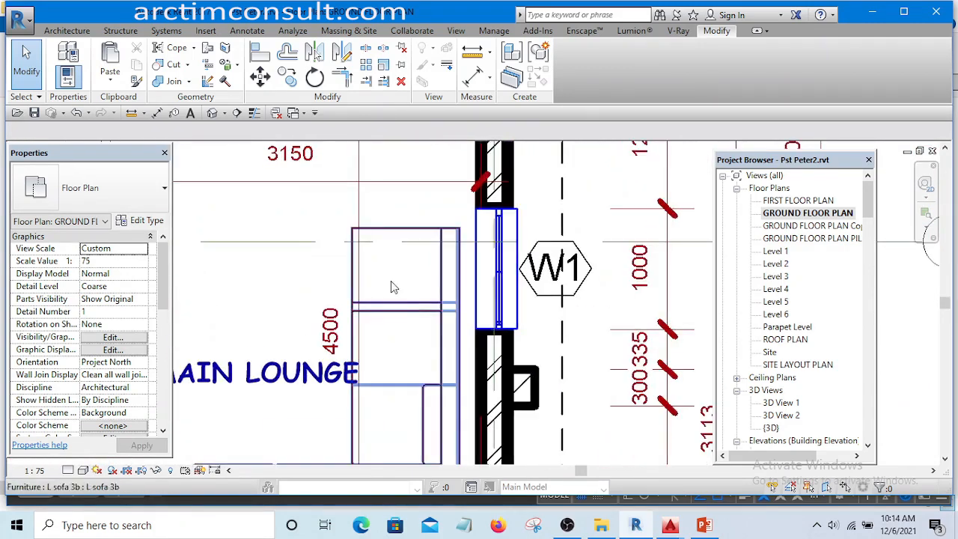
pyautogui.click(503, 276)
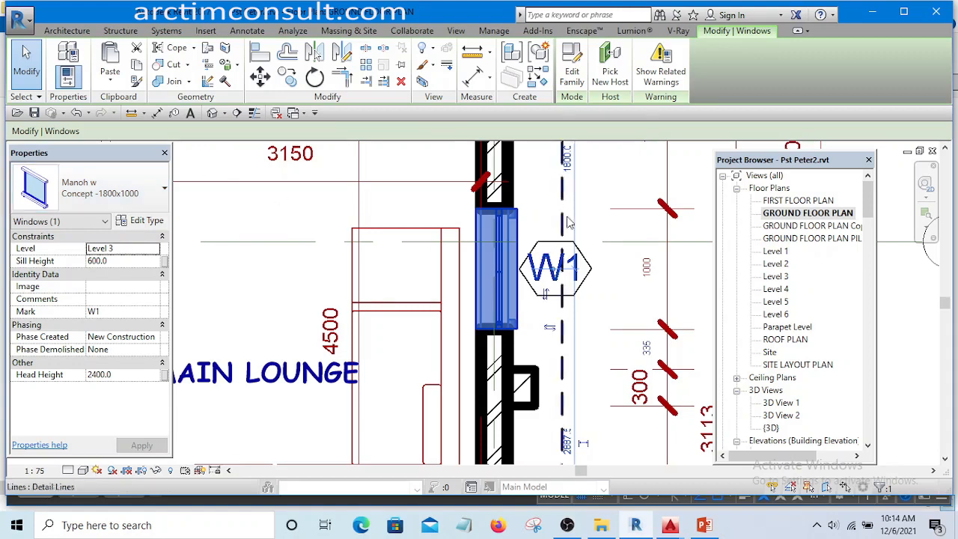
# Open the Door and Window Schedule legend at the window schedule table.
pyautogui.moveTo(871, 204); pyautogui.dragTo(874, 243)
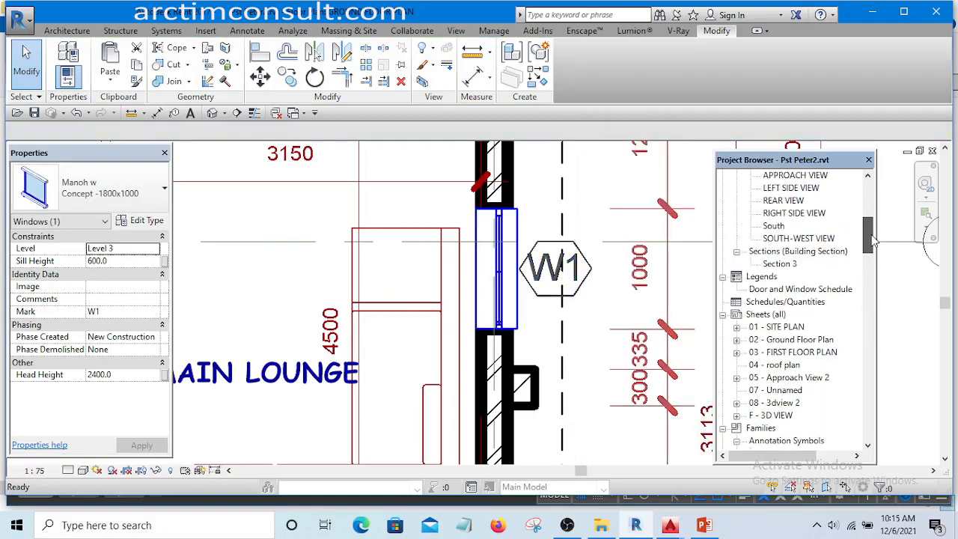
pyautogui.doubleClick(778, 291)
pyautogui.scroll(-2, 515, 270)
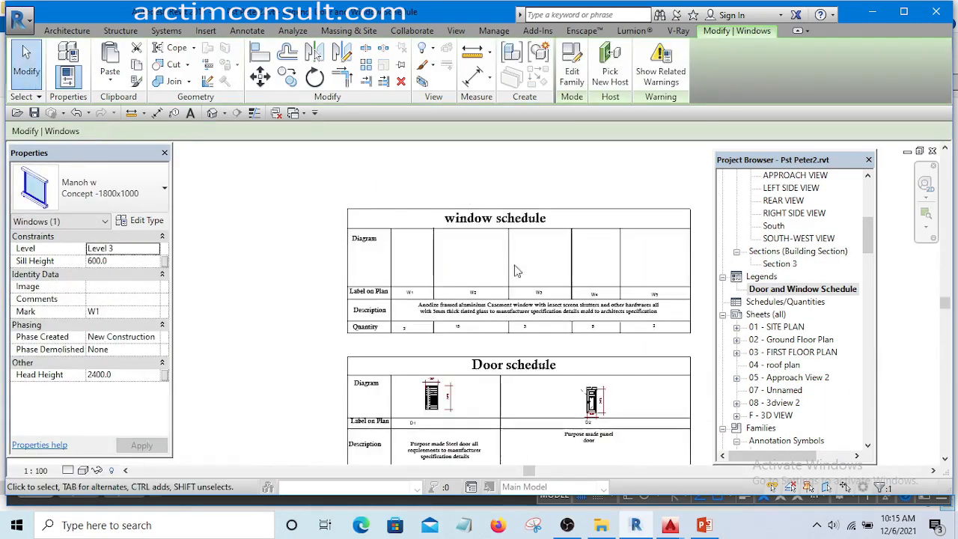
pyautogui.moveTo(554, 276); pyautogui.dragTo(461, 305, button='middle')
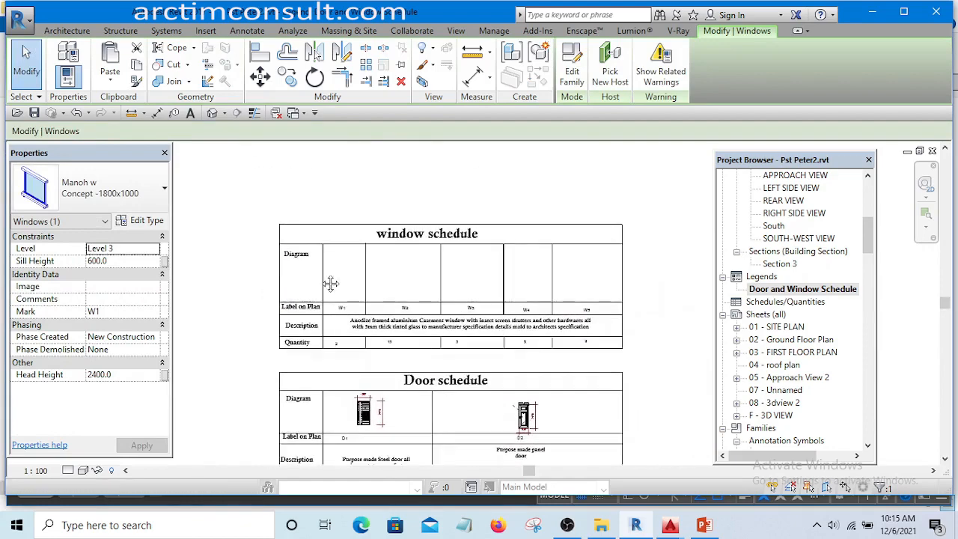
# Widen the W1 column by shifting the divider between W1 and W2 to the right, together with the W2 quantity and label.
pyautogui.scroll(3, 330, 284)
pyautogui.scroll(-1, 421, 265)
pyautogui.click(429, 275)
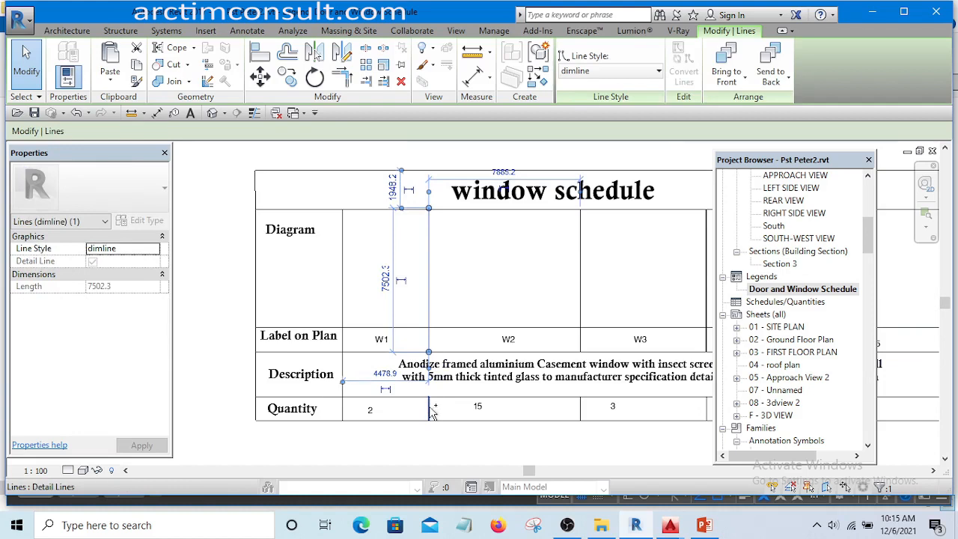
pyautogui.keyDown('ctrl'); pyautogui.click(476, 406); pyautogui.keyUp('ctrl')
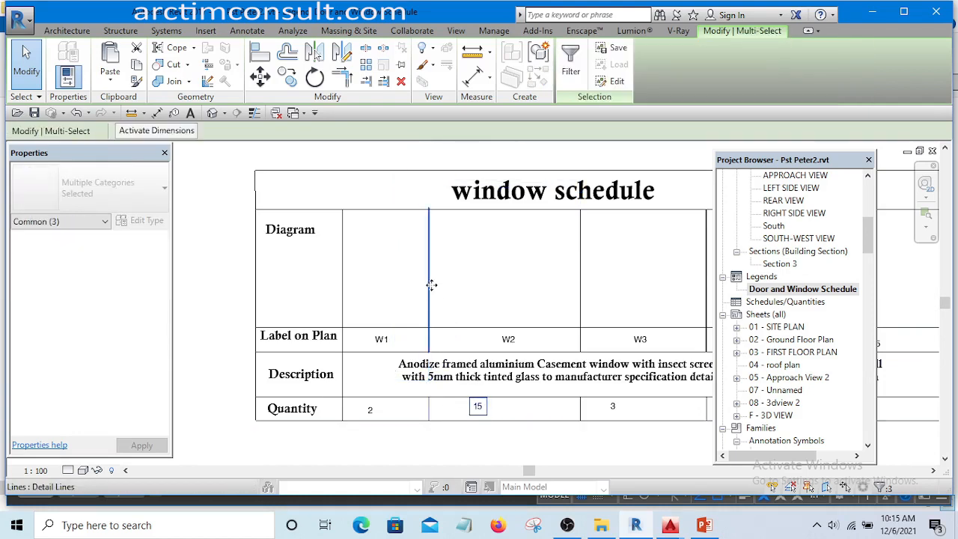
pyautogui.moveTo(432, 285); pyautogui.dragTo(481, 287)
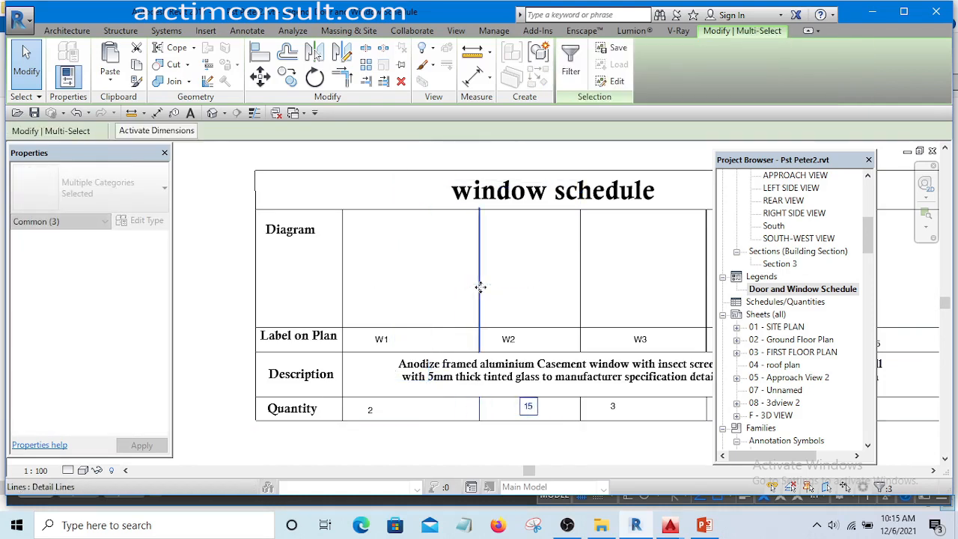
pyautogui.moveTo(521, 338); pyautogui.dragTo(544, 341)
pyautogui.scroll(-3, 487, 217)
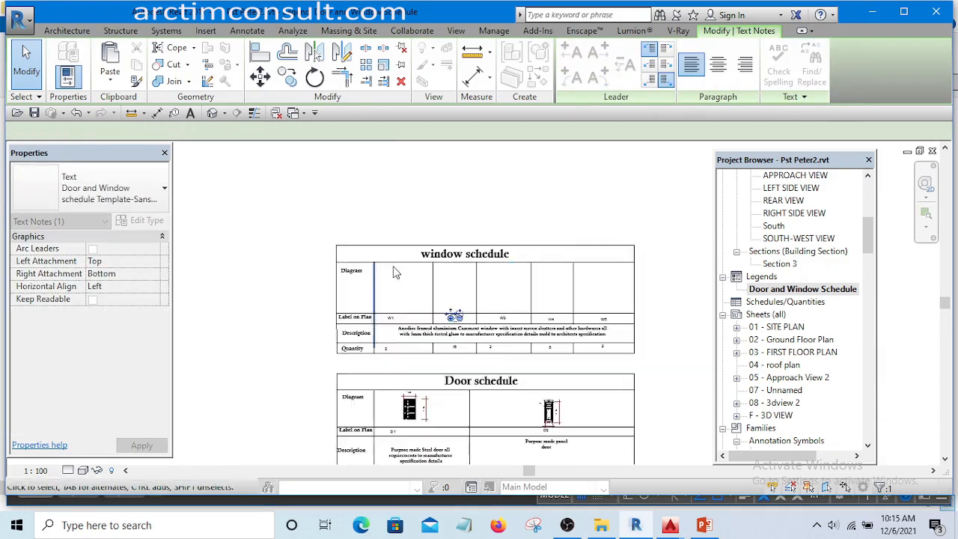
# Widen the W2 column by moving the dividers, labels and quantities of W3, W4 and W5 to the right together.
pyautogui.click(486, 217)
pyautogui.scroll(2, 464, 223)
pyautogui.moveTo(460, 189); pyautogui.dragTo(549, 390)
pyautogui.scroll(-2, 481, 280)
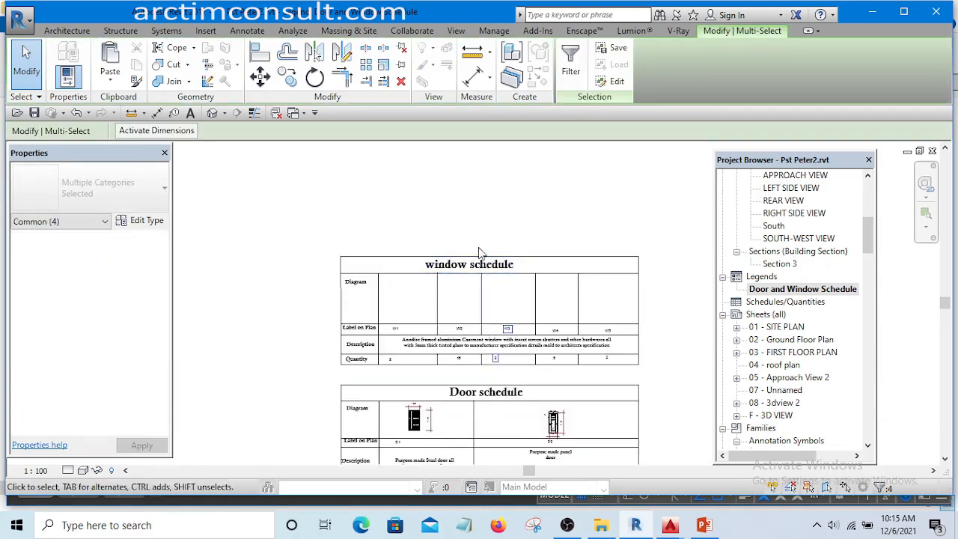
pyautogui.click(472, 217)
pyautogui.moveTo(488, 252); pyautogui.dragTo(608, 372)
pyautogui.scroll(1, 500, 320)
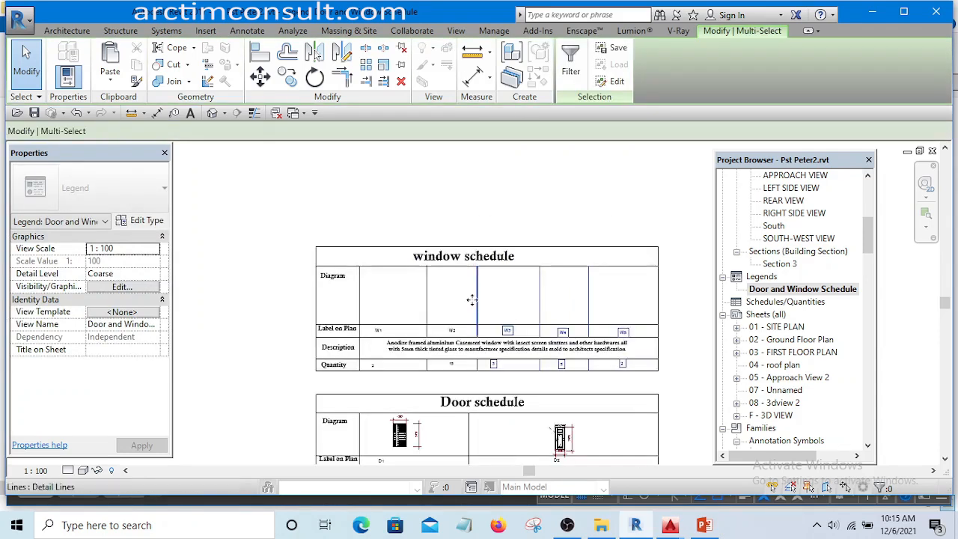
pyautogui.keyDown('ctrl'); pyautogui.moveTo(487, 299); pyautogui.dragTo(496, 300); pyautogui.keyUp('ctrl')
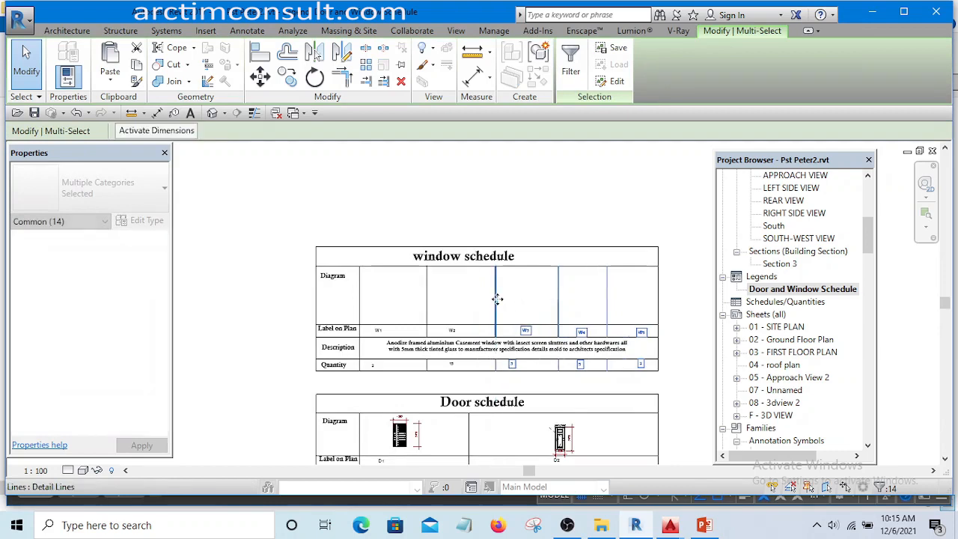
pyautogui.click(648, 182)
pyautogui.scroll(3, 469, 247)
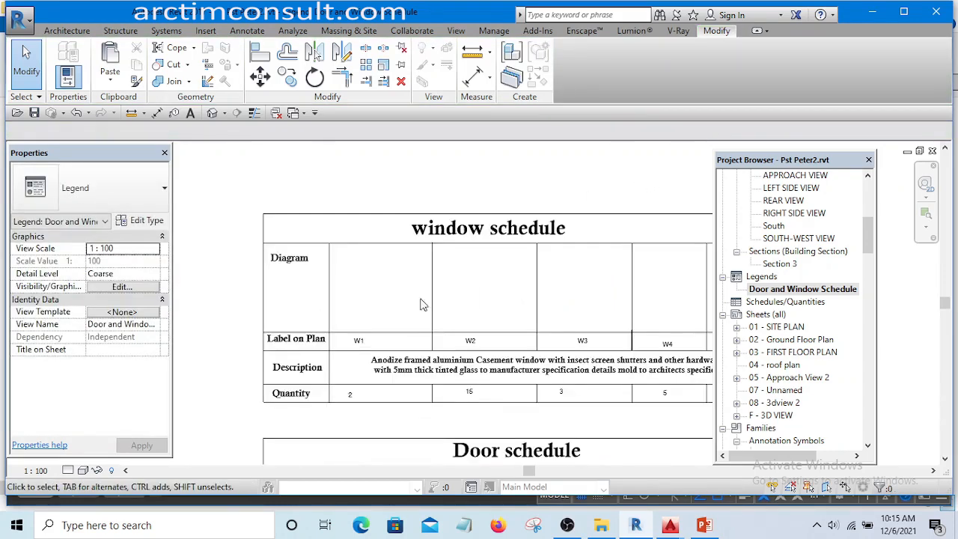
pyautogui.scroll(-1, 399, 294)
pyautogui.scroll(-2, 399, 294)
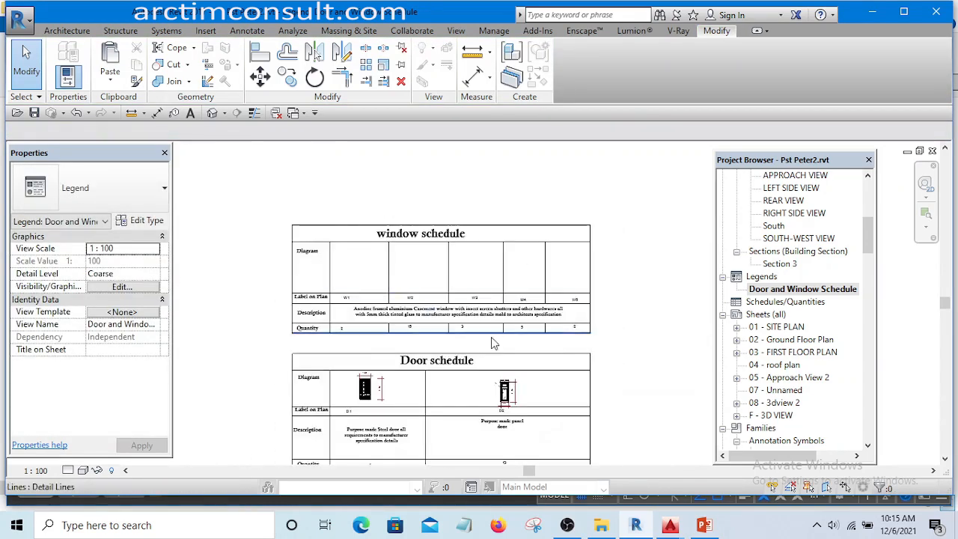
pyautogui.moveTo(667, 358); pyautogui.dragTo(661, 355, button='middle')
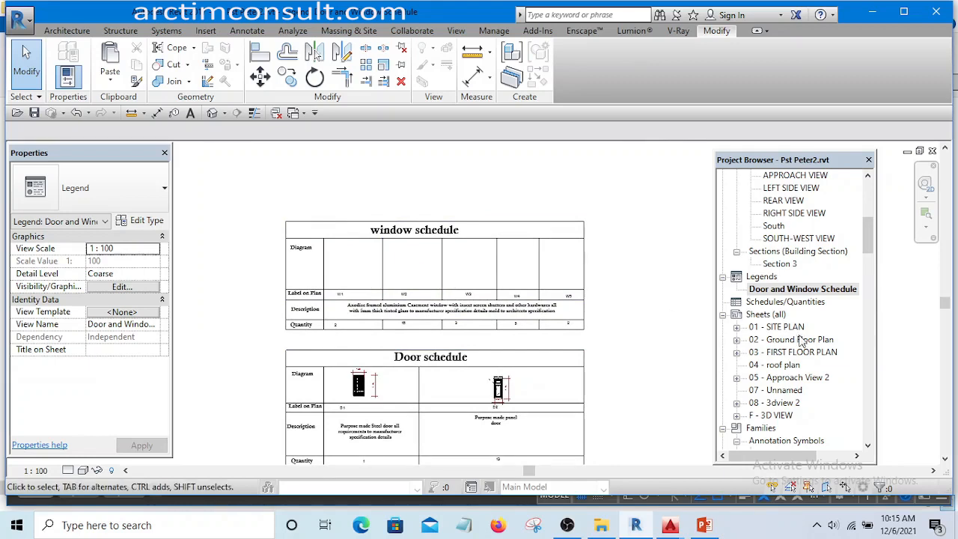
# Place the Manoh w window type Concept -1800x1000 from the project's window families in the W1 diagram cell, and end placement.
pyautogui.moveTo(867, 238); pyautogui.dragTo(876, 452)
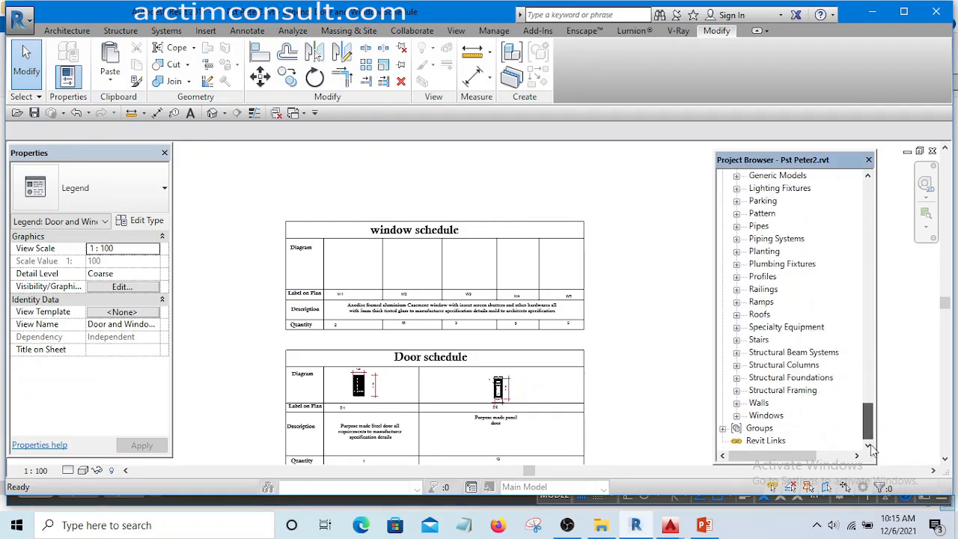
pyautogui.click(736, 416)
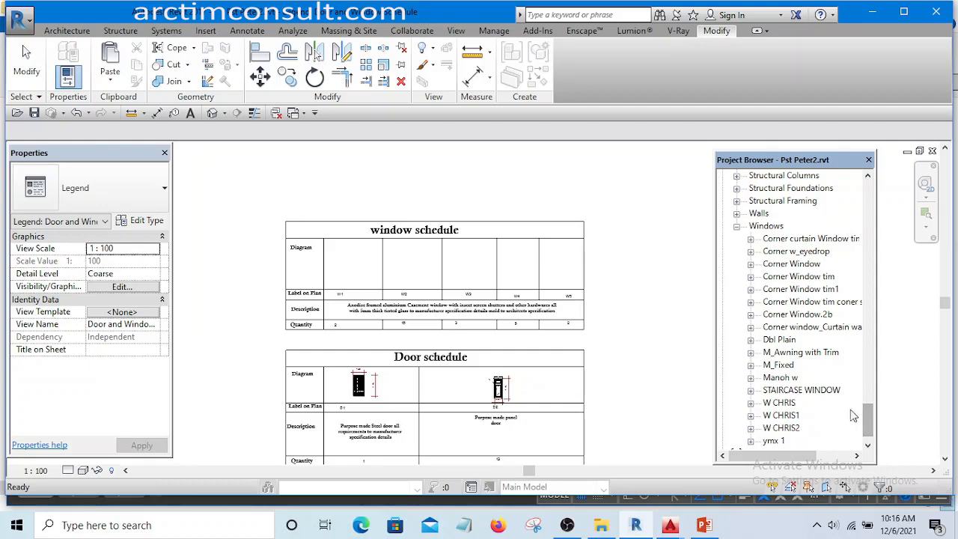
pyautogui.moveTo(867, 425)
pyautogui.mouseDown()
pyautogui.moveTo(869, 408)
pyautogui.moveTo(871, 425)
pyautogui.mouseUp()
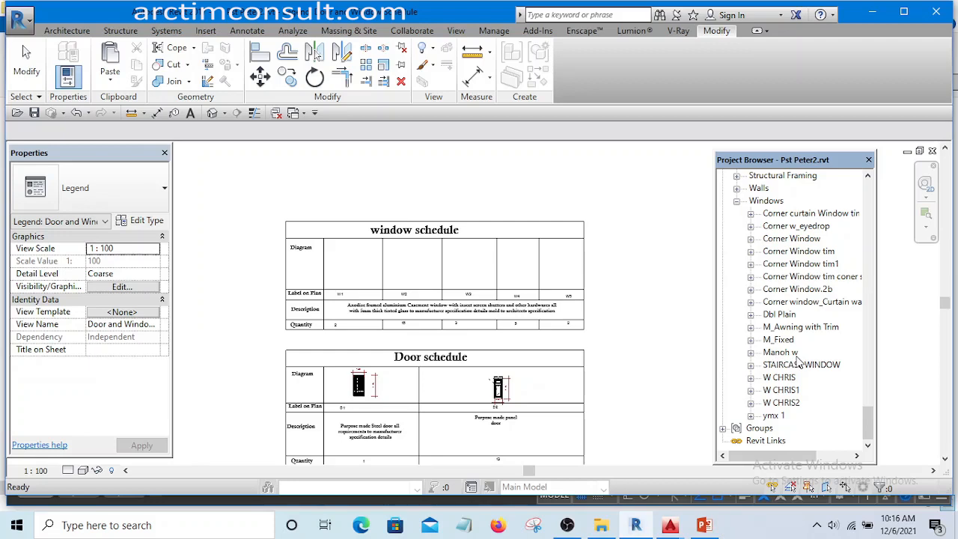
pyautogui.click(751, 354)
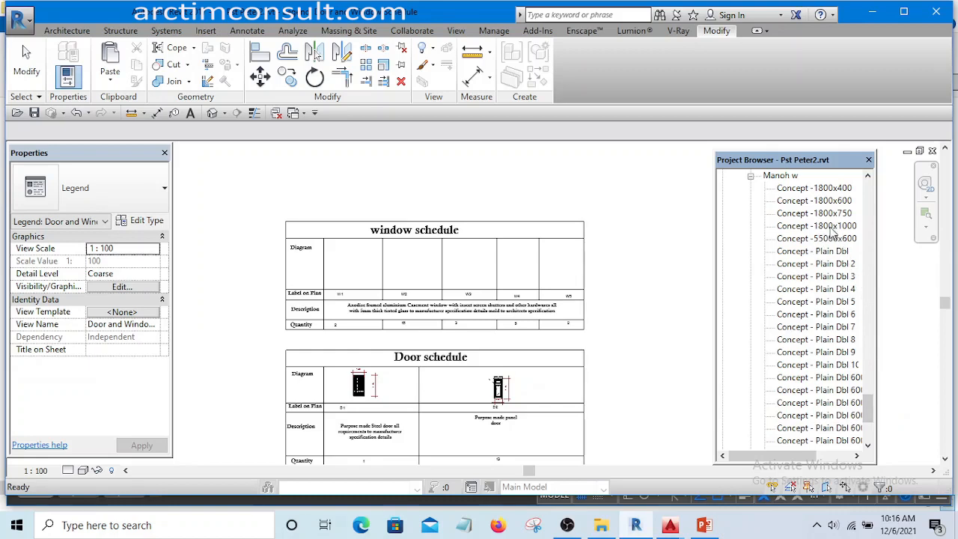
pyautogui.click(798, 227)
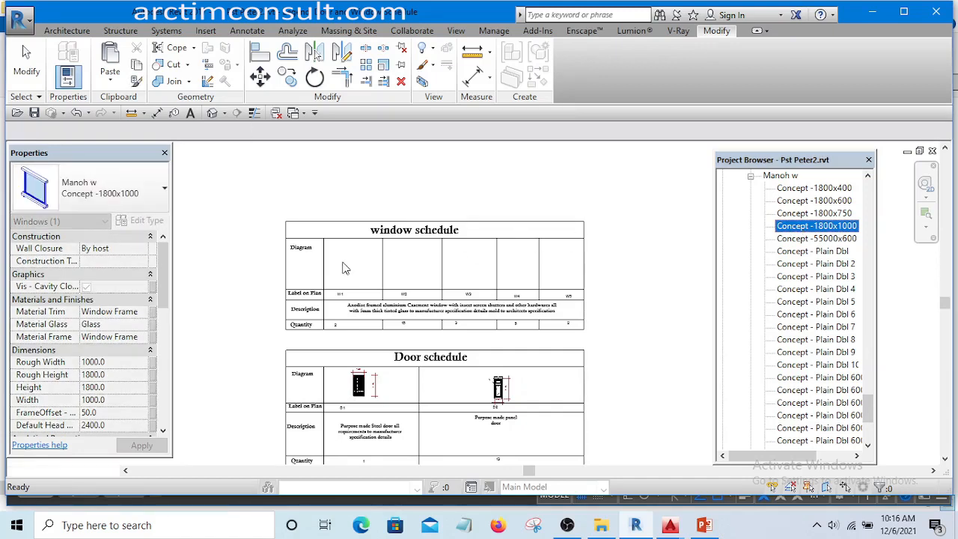
pyautogui.click(342, 262)
pyautogui.scroll(5, 342, 263)
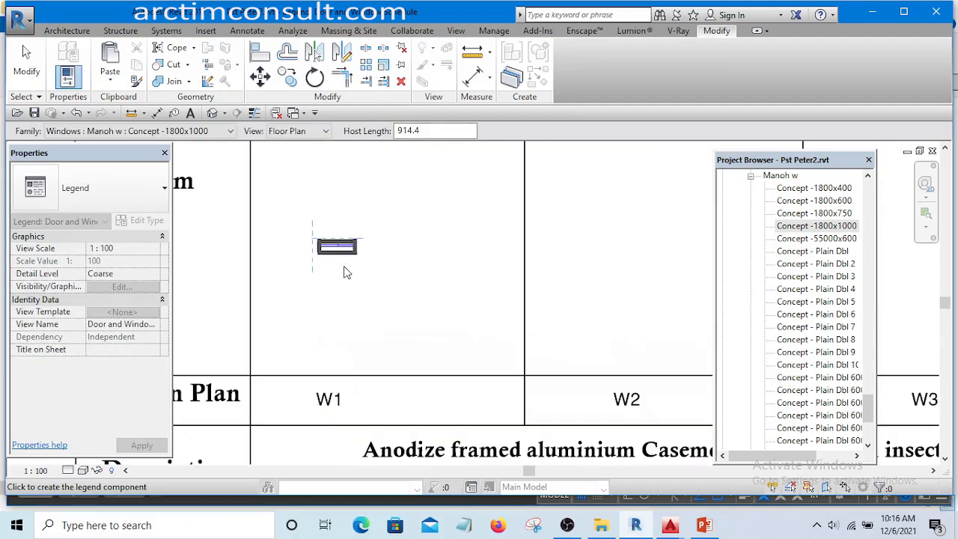
pyautogui.scroll(-2, 404, 292)
pyautogui.scroll(4, 369, 272)
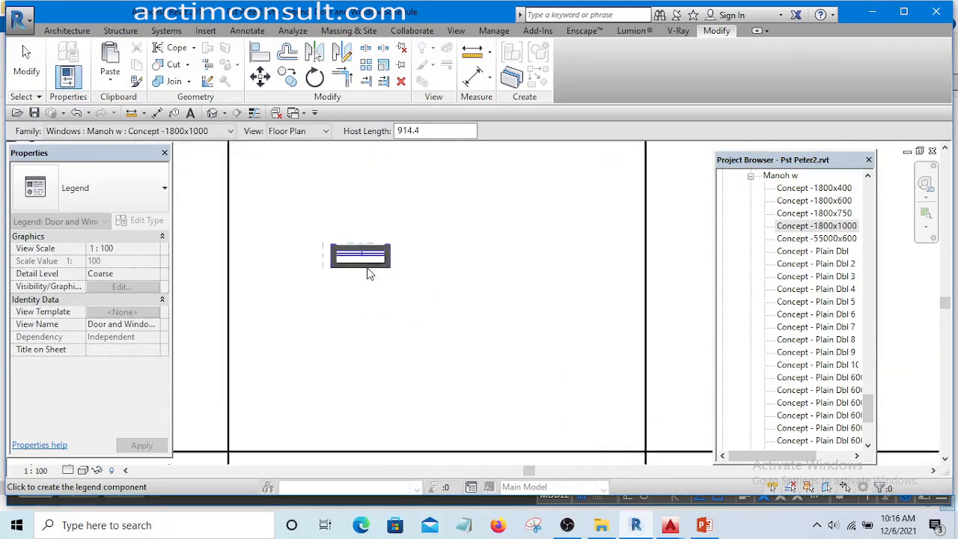
pyautogui.press('Escape')
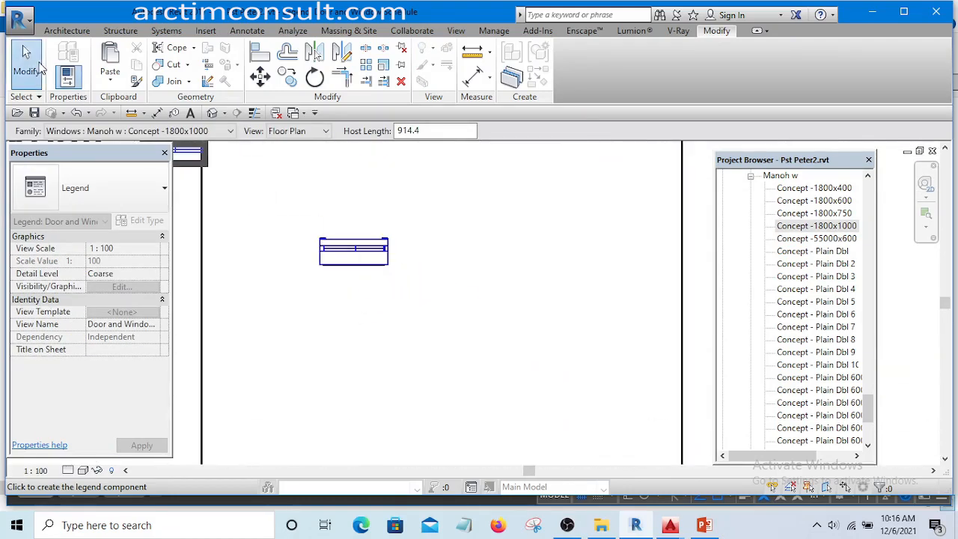
# Move the window component toward the middle of the W1 diagram cell and set its view direction to Elevation : Front.
pyautogui.moveTo(356, 257); pyautogui.dragTo(424, 274)
pyautogui.scroll(-3, 533, 286)
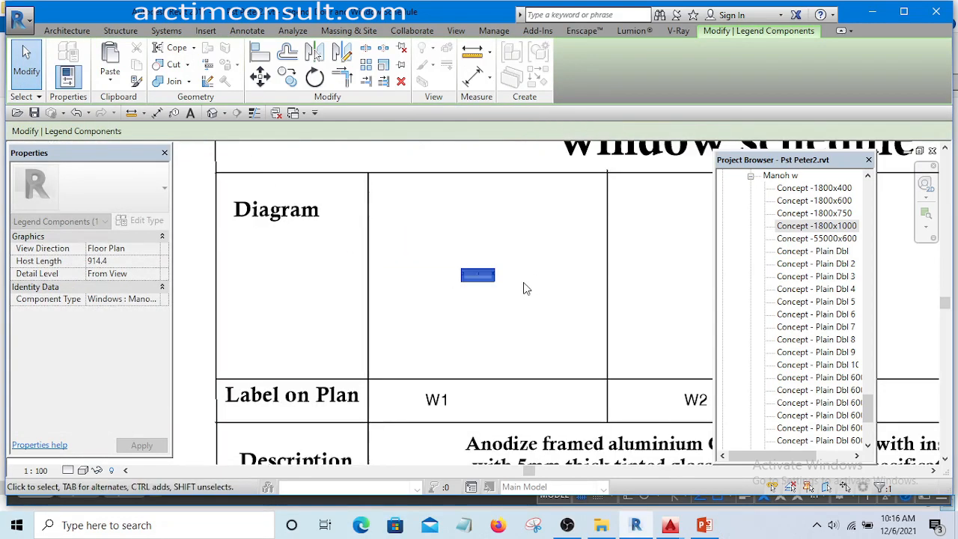
pyautogui.click(154, 250)
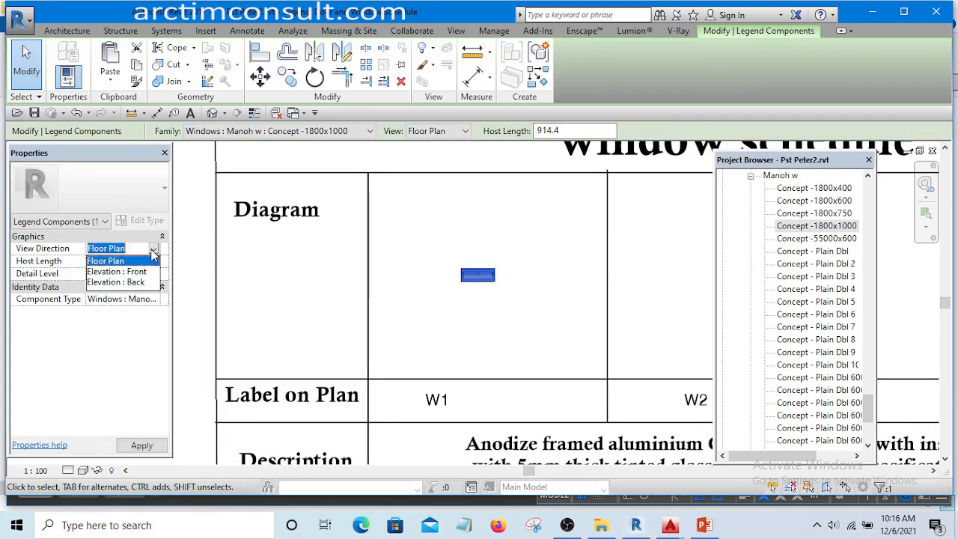
pyautogui.click(119, 271)
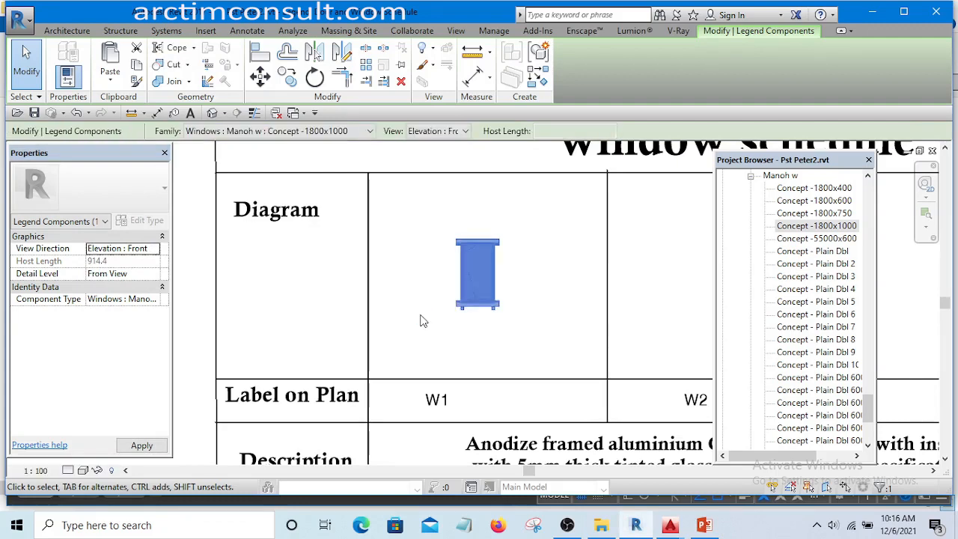
pyautogui.click(529, 269)
# Nudge the W1 window elevation slightly to the left within its diagram cell and deselect it.
pyautogui.scroll(3, 502, 280)
pyautogui.scroll(2, 502, 279)
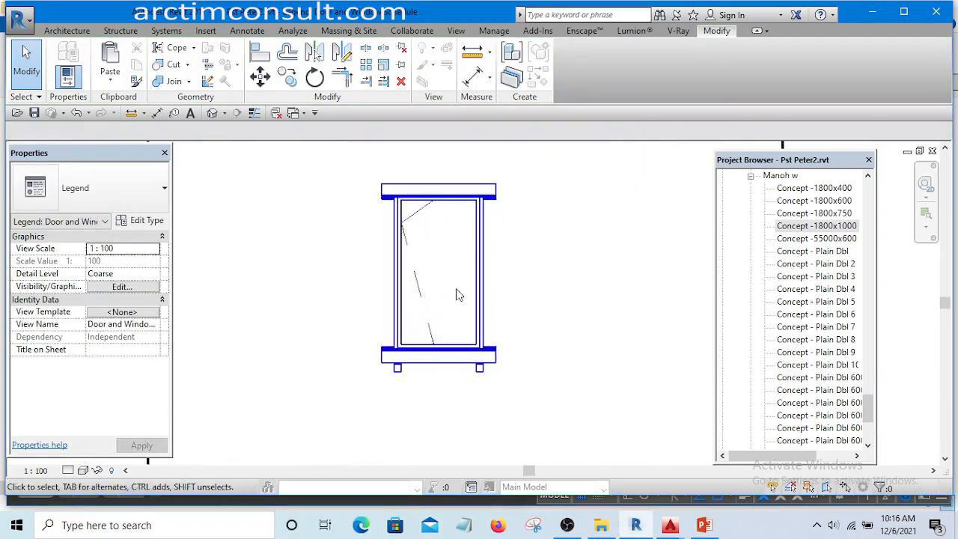
pyautogui.scroll(-3, 257, 307)
pyautogui.moveTo(408, 307)
pyautogui.mouseDown()
pyautogui.moveTo(377, 301)
pyautogui.moveTo(403, 307)
pyautogui.mouseUp()
pyautogui.click(479, 292)
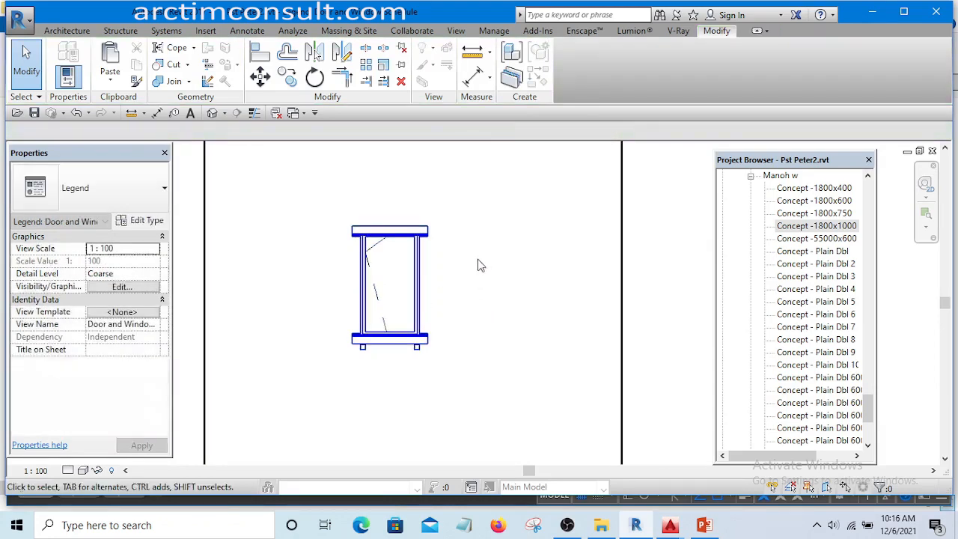
# Place an aligned height dimension beside the W1 window elevation, measured between its head and sill, and end dimensioning.
pyautogui.click(476, 81)
pyautogui.scroll(6, 439, 244)
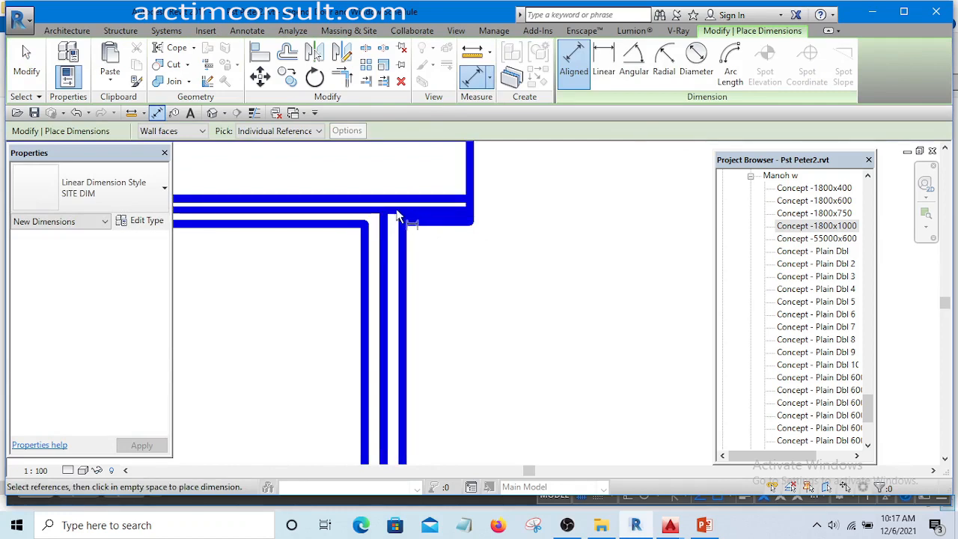
pyautogui.click(415, 219)
pyautogui.scroll(-6, 464, 194)
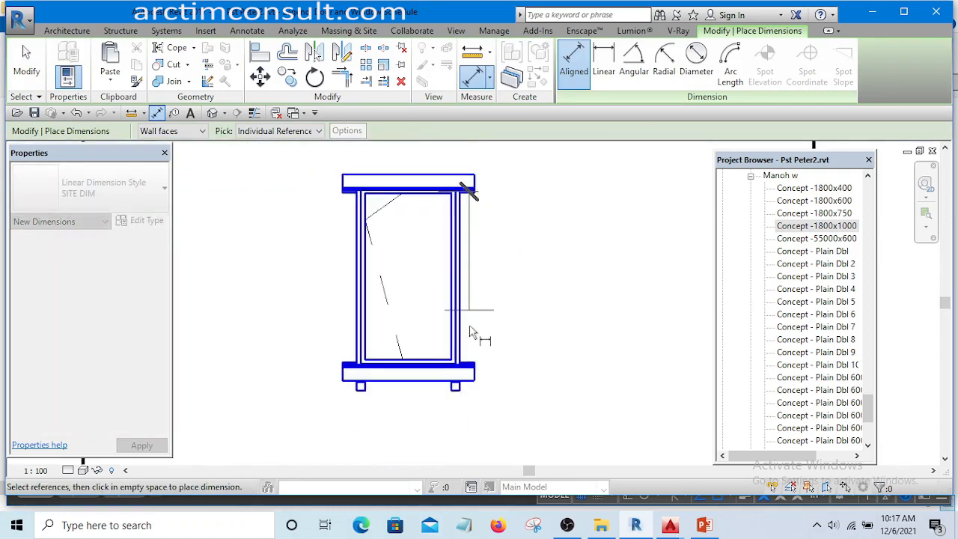
pyautogui.scroll(4, 472, 359)
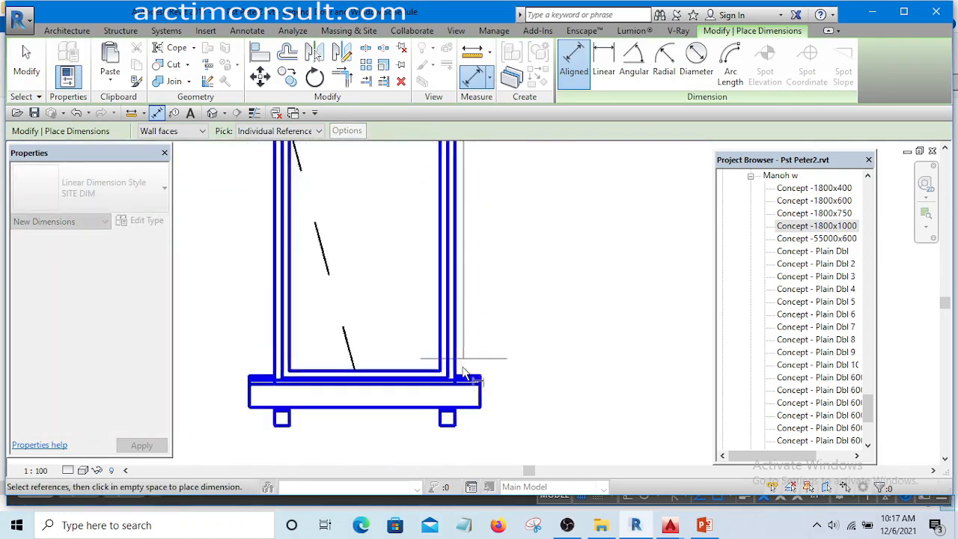
pyautogui.click(403, 385)
pyautogui.scroll(-4, 405, 359)
pyautogui.scroll(3, 496, 321)
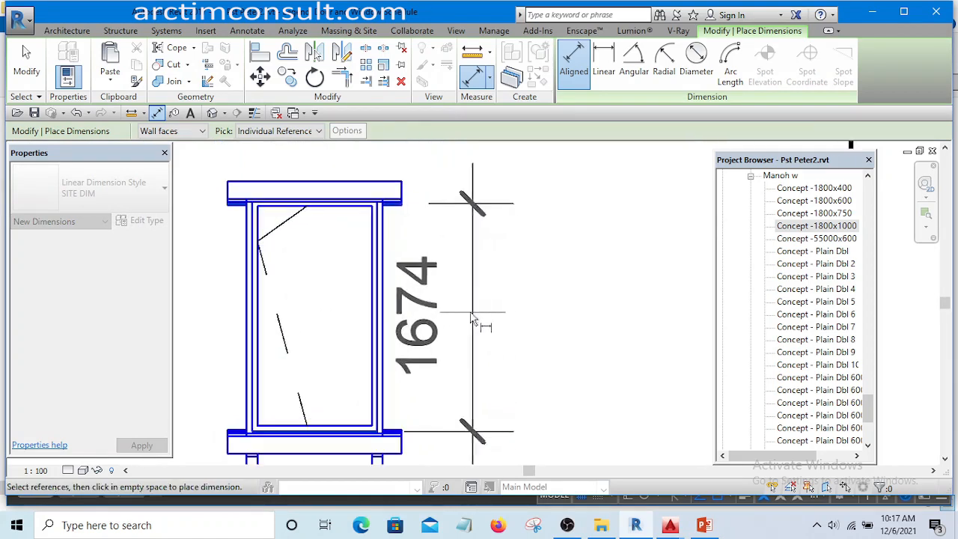
pyautogui.click(464, 318)
pyautogui.rightClick(578, 217)
pyautogui.click(614, 225)
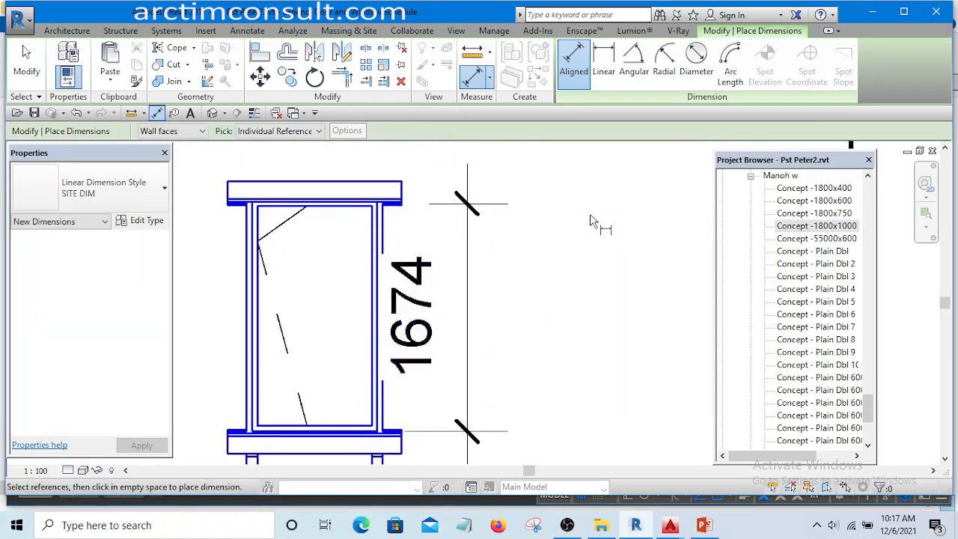
pyautogui.rightClick(590, 217)
pyautogui.click(613, 224)
# Adjust the W1 height dimension's placement and reattach its upper witness line near the lower edge of the window head.
pyautogui.moveTo(486, 282); pyautogui.dragTo(517, 282)
pyautogui.moveTo(470, 203); pyautogui.dragTo(470, 181)
pyautogui.scroll(-2, 363, 180)
pyautogui.scroll(3, 441, 331)
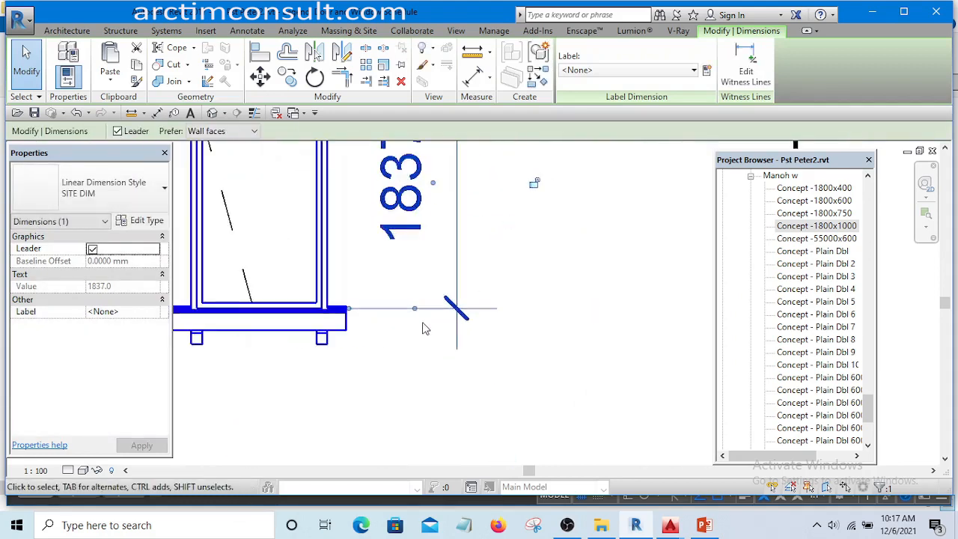
pyautogui.scroll(-4, 428, 325)
pyautogui.scroll(3, 430, 229)
pyautogui.scroll(1, 432, 232)
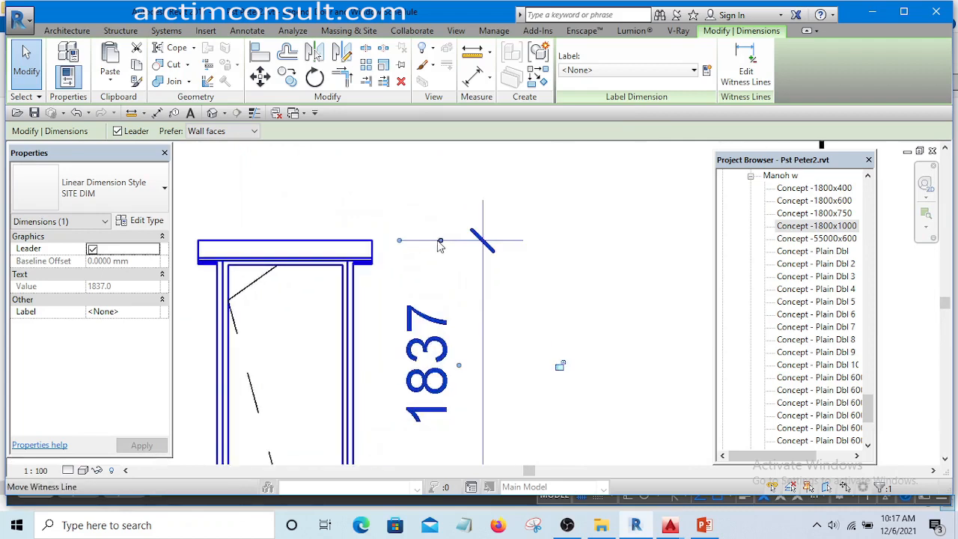
pyautogui.click(316, 263)
pyautogui.click(513, 214)
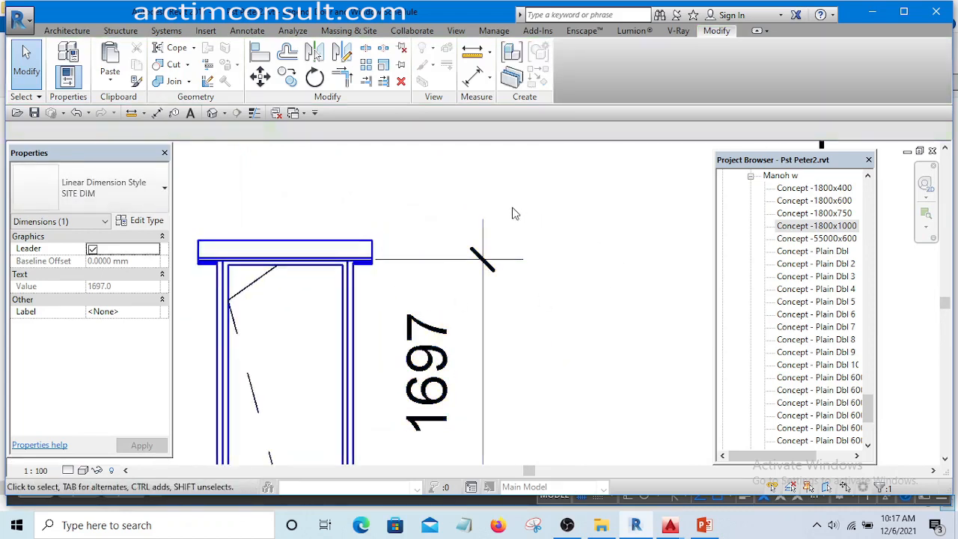
# Change the W1 height dimension to the floor Dim linear dimension style and deselect it.
pyautogui.scroll(-5, 539, 202)
pyautogui.click(500, 319)
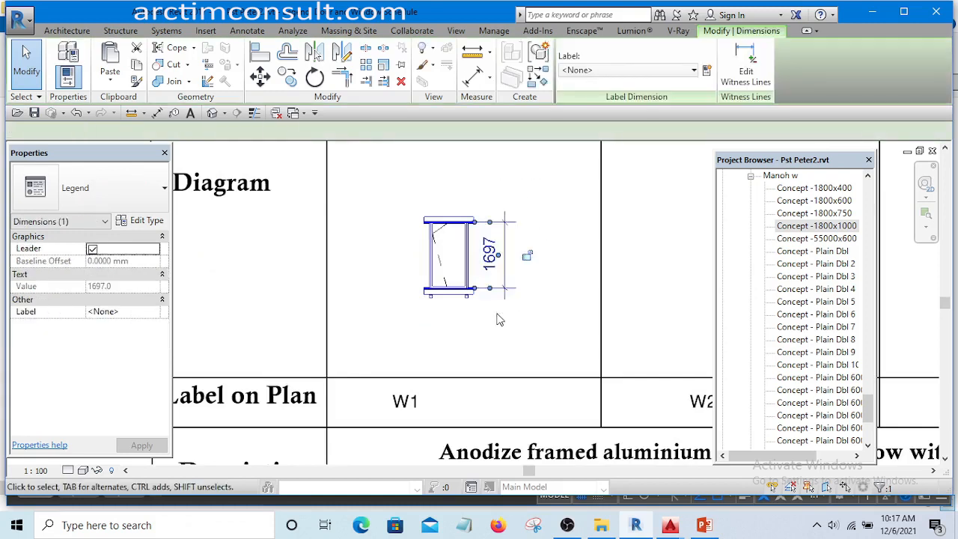
pyautogui.click(119, 190)
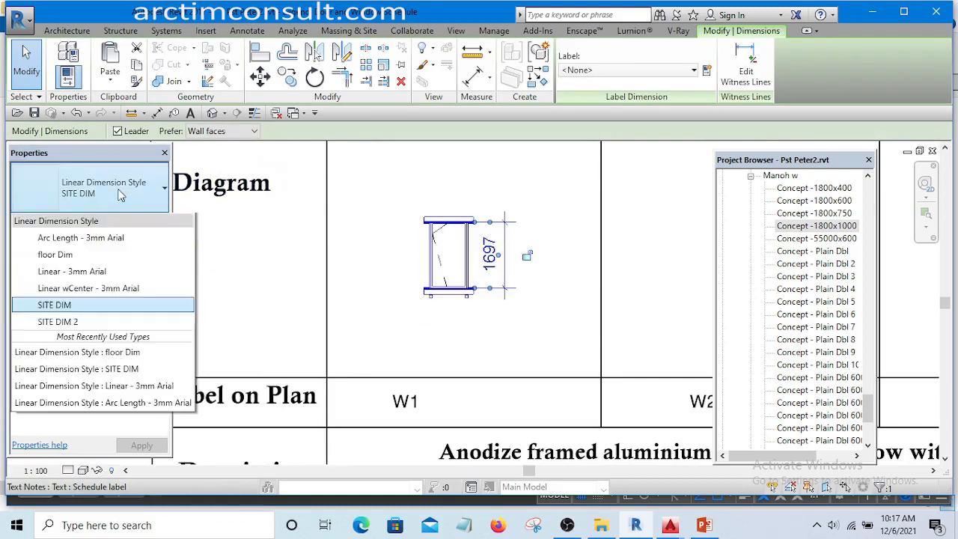
pyautogui.click(87, 272)
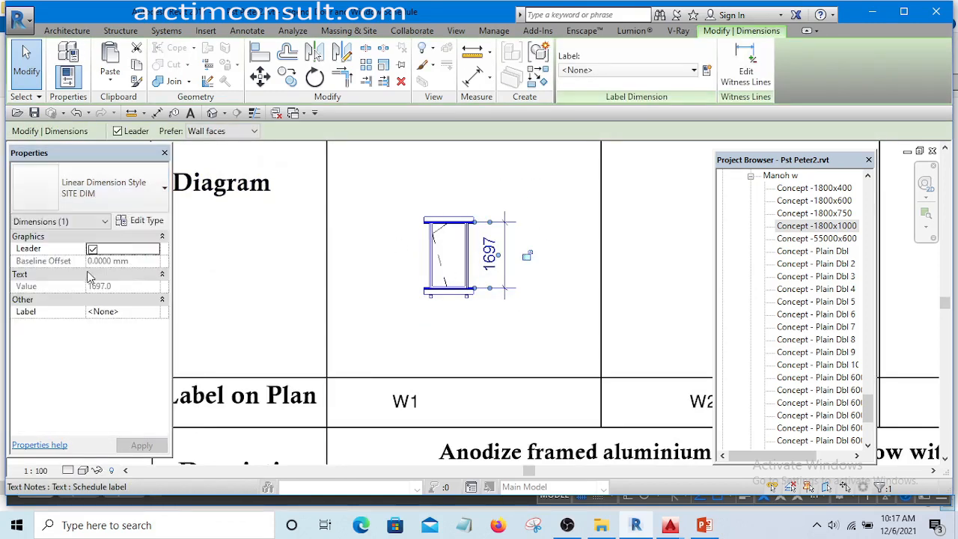
pyautogui.click(545, 201)
pyautogui.scroll(4, 509, 232)
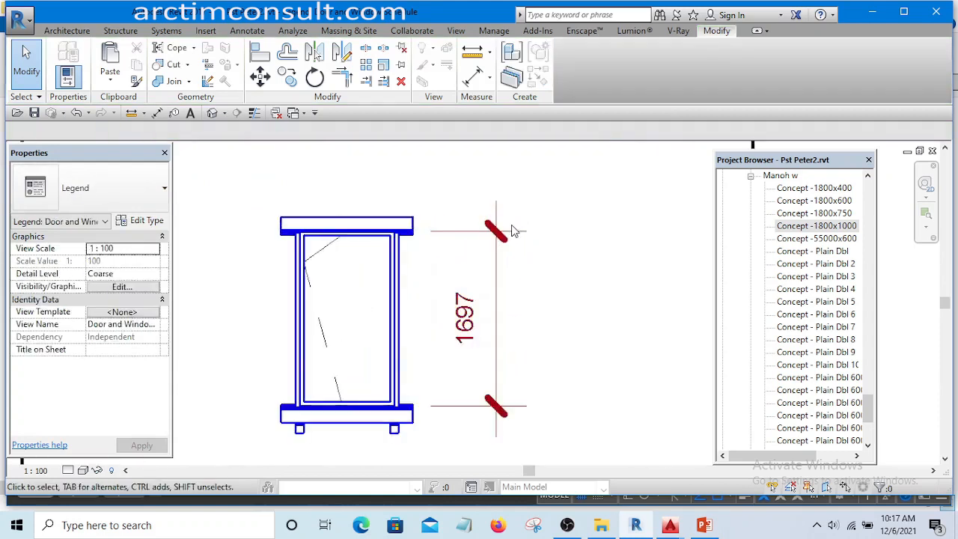
# Dimension the W1 window's width between its outer frame edges, place the dimension above the elevation, and end dimensioning.
pyautogui.click(509, 235)
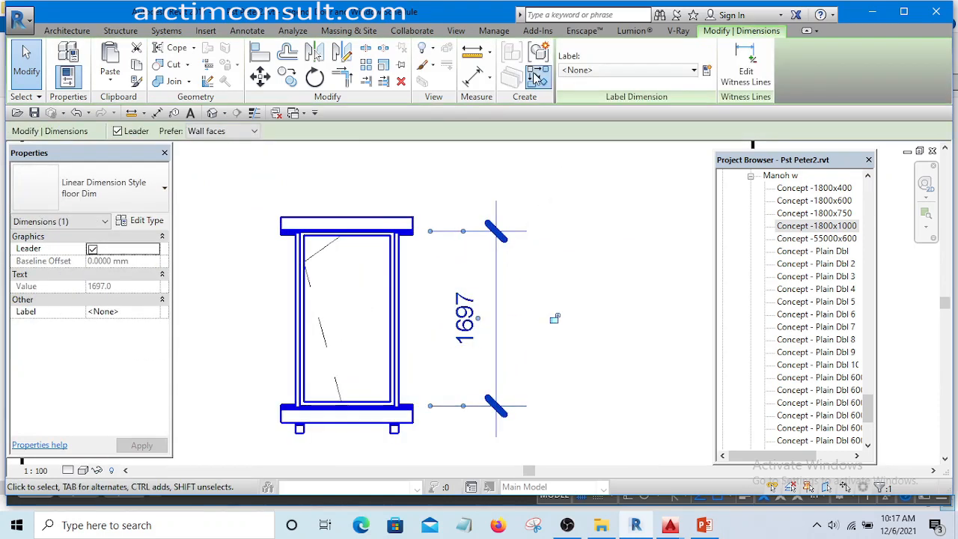
pyautogui.press('d')
pyautogui.press('i')
pyautogui.scroll(4, 315, 246)
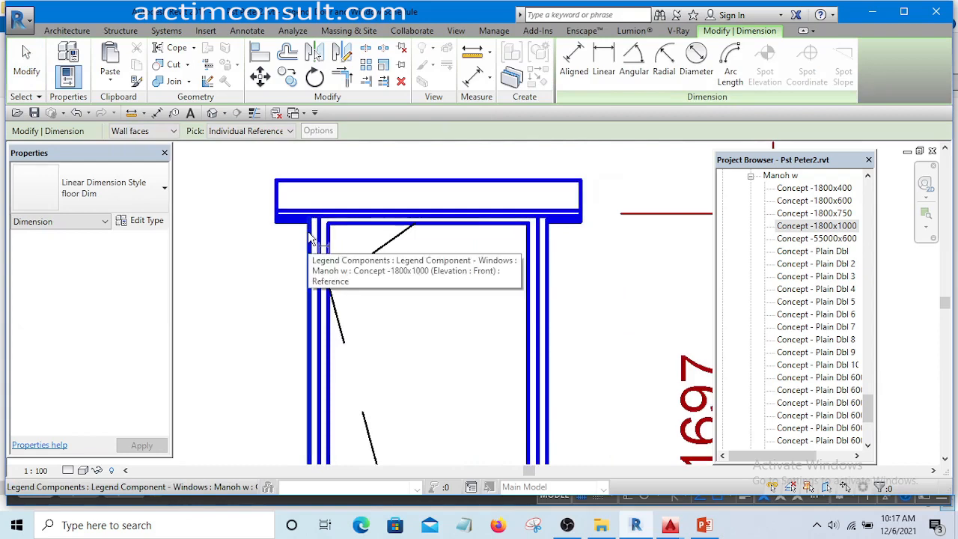
pyautogui.click(313, 259)
pyautogui.click(551, 263)
pyautogui.scroll(-3, 541, 304)
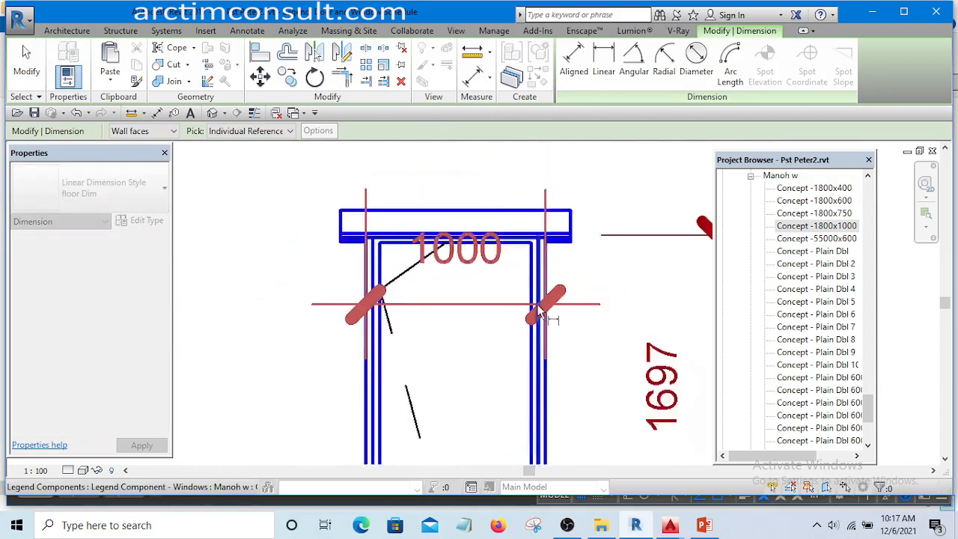
pyautogui.scroll(1, 510, 212)
pyautogui.click(509, 203)
pyautogui.scroll(-2, 561, 208)
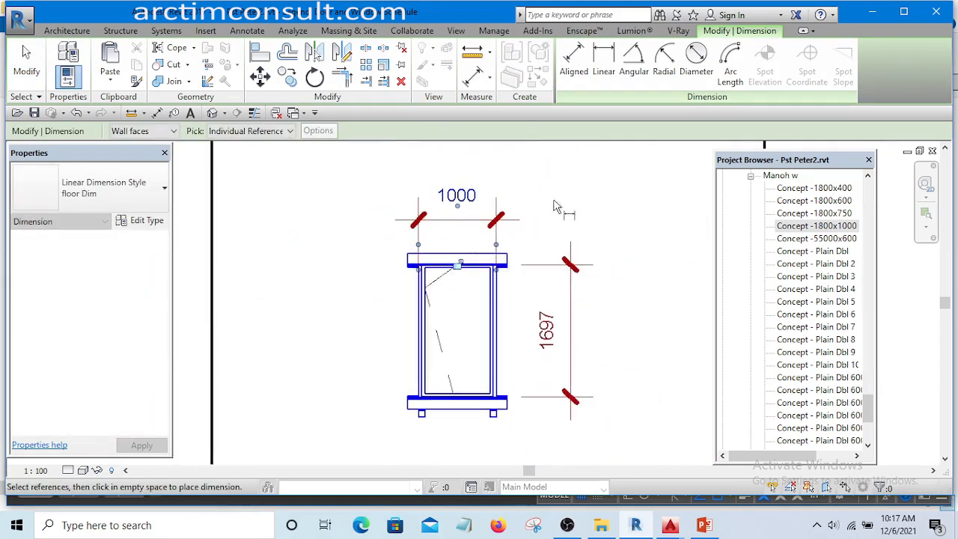
pyautogui.rightClick(558, 187)
pyautogui.click(577, 196)
pyautogui.scroll(-2, 526, 207)
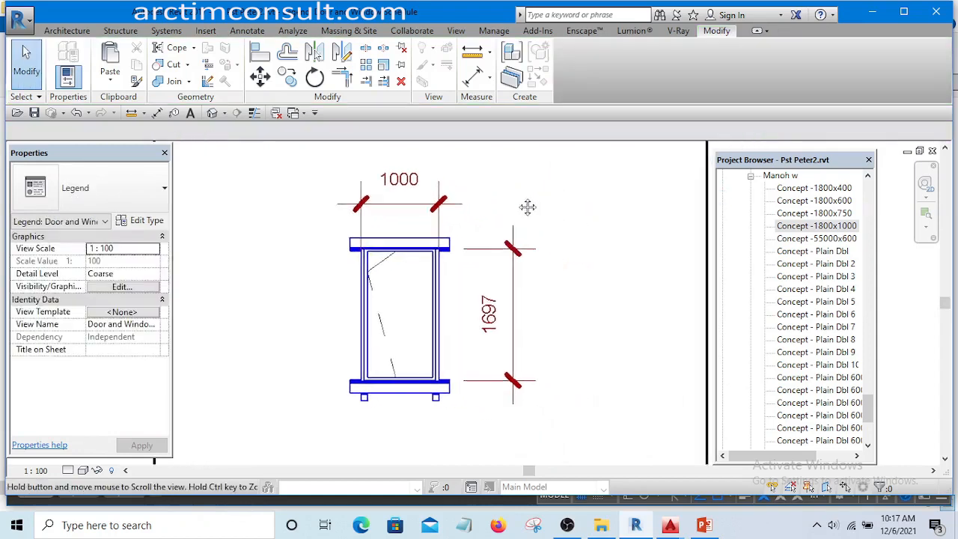
pyautogui.scroll(5, 494, 284)
pyautogui.scroll(-3, 430, 301)
pyautogui.scroll(2, 430, 301)
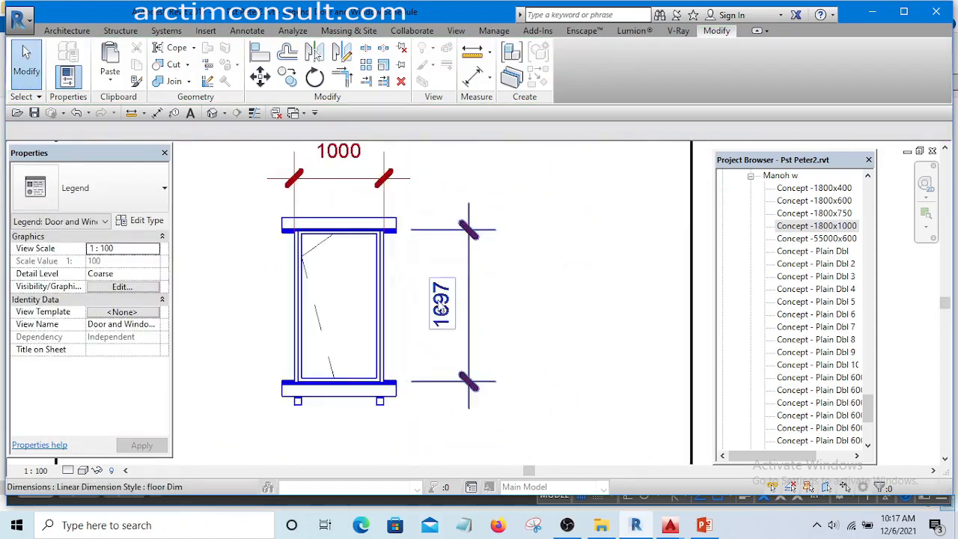
pyautogui.scroll(-1, 436, 309)
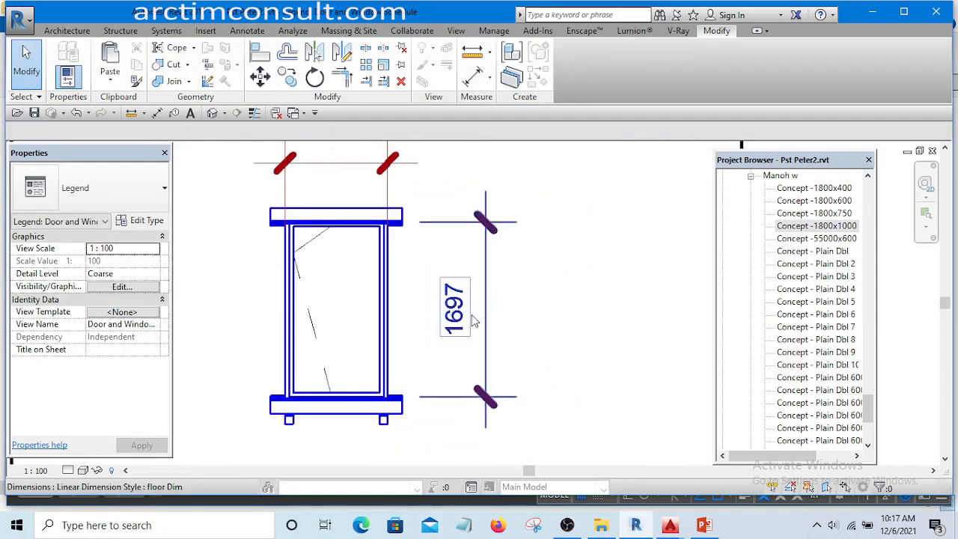
pyautogui.scroll(-2, 436, 310)
pyautogui.scroll(4, 482, 328)
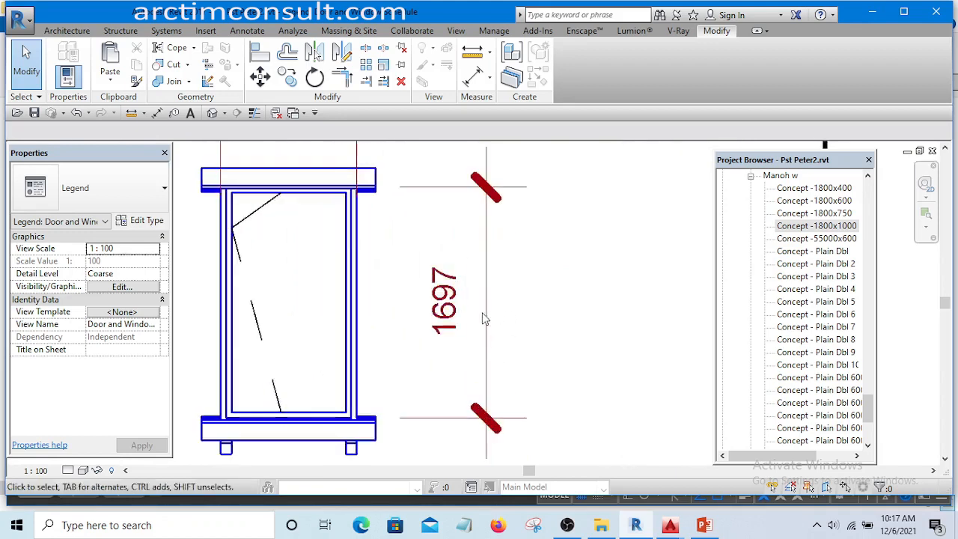
pyautogui.scroll(-3, 483, 318)
pyautogui.scroll(2, 509, 304)
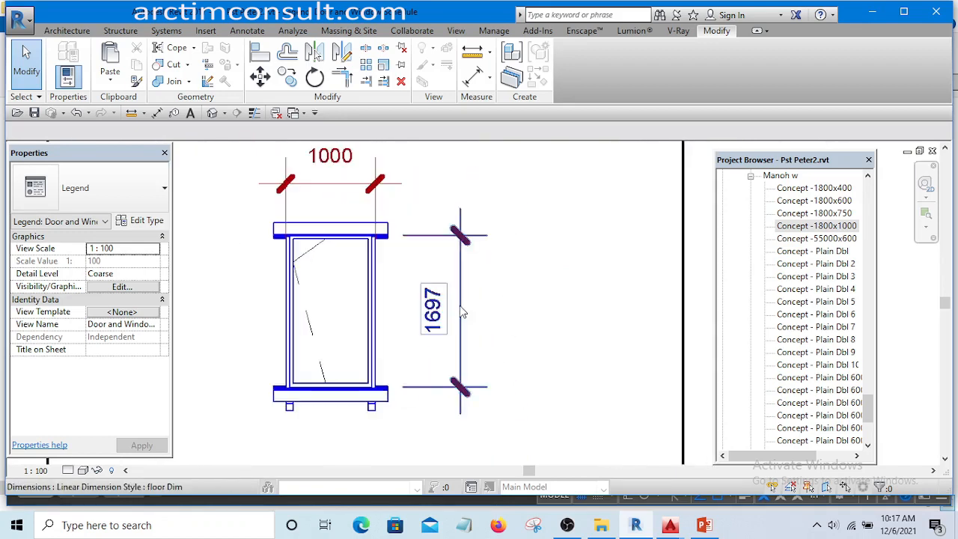
pyautogui.scroll(-3, 462, 312)
pyautogui.scroll(2, 479, 311)
pyautogui.scroll(-1, 494, 309)
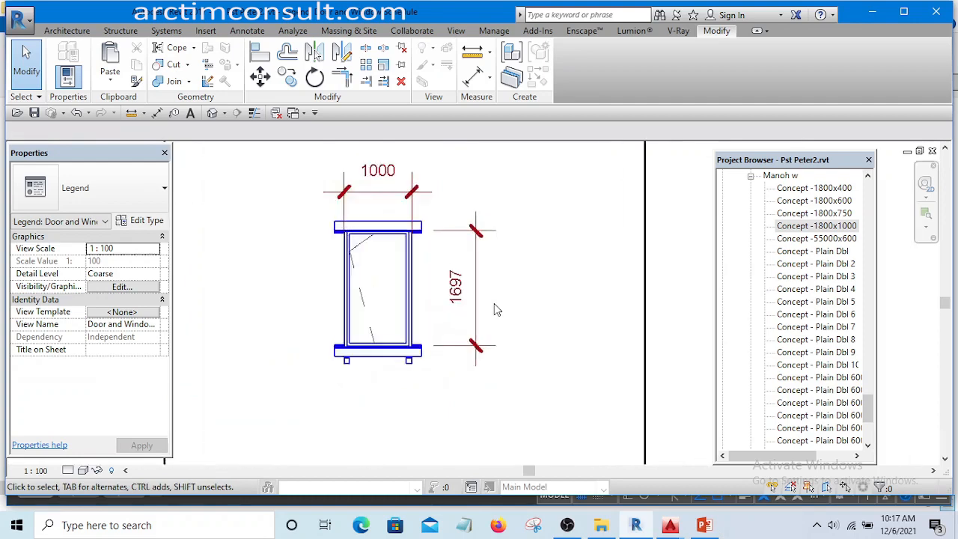
pyautogui.scroll(2, 497, 307)
pyautogui.scroll(-2, 495, 297)
pyautogui.scroll(2, 483, 278)
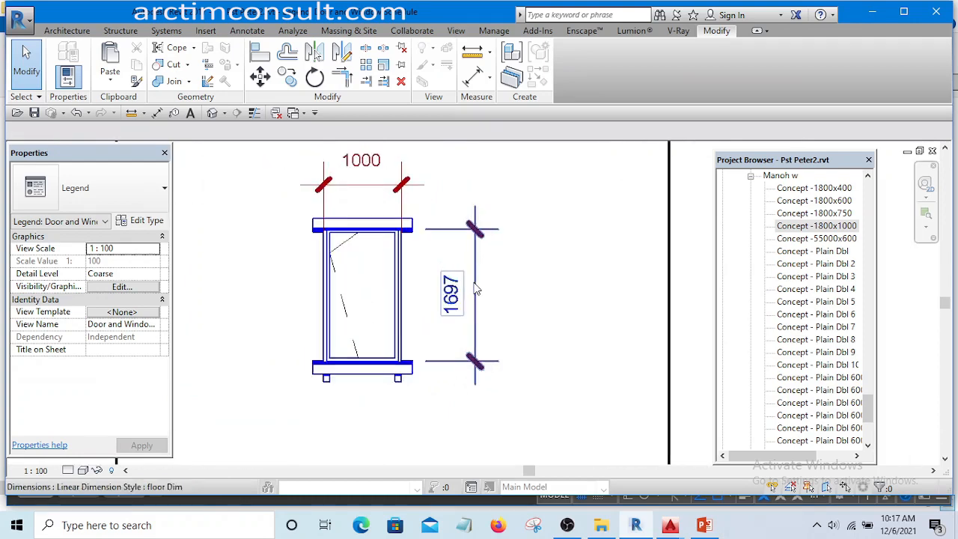
# Replace the W1 height dimension's value with the text 1800 followed by spaces and a period, and deselect it.
pyautogui.click(477, 290)
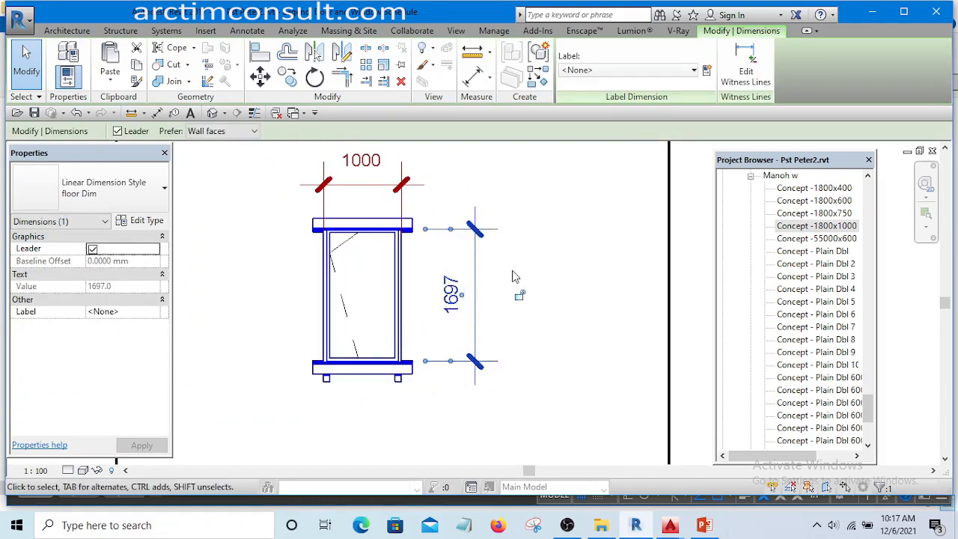
pyautogui.scroll(5, 498, 280)
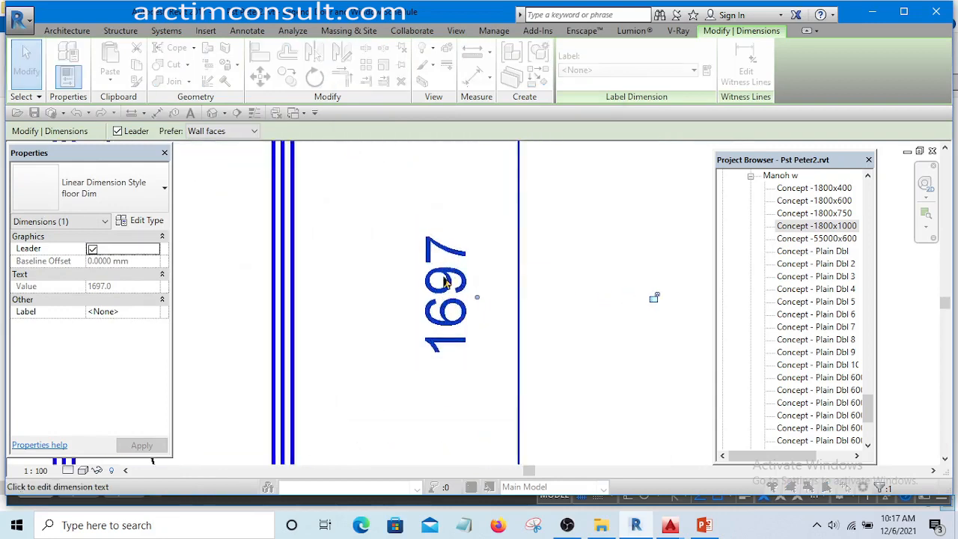
pyautogui.click(446, 283)
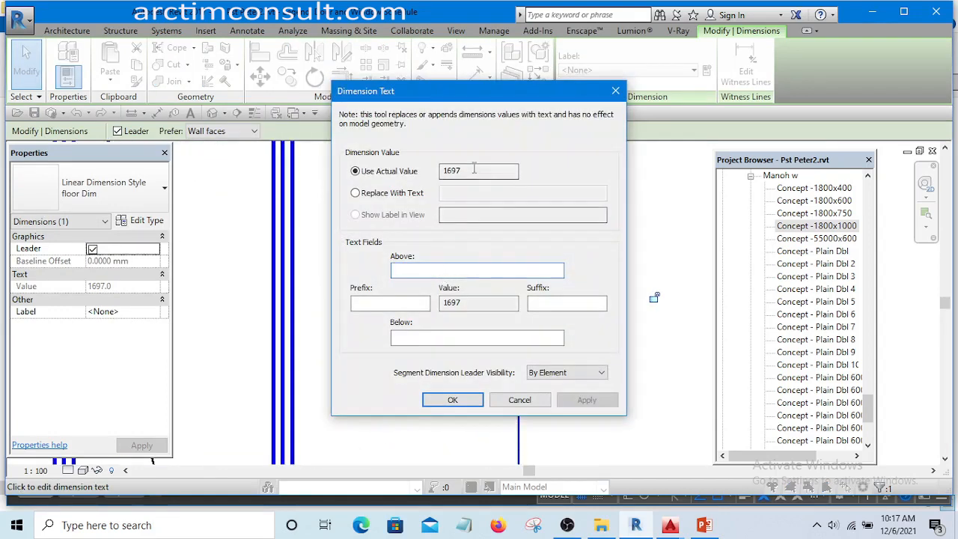
pyautogui.click(356, 194)
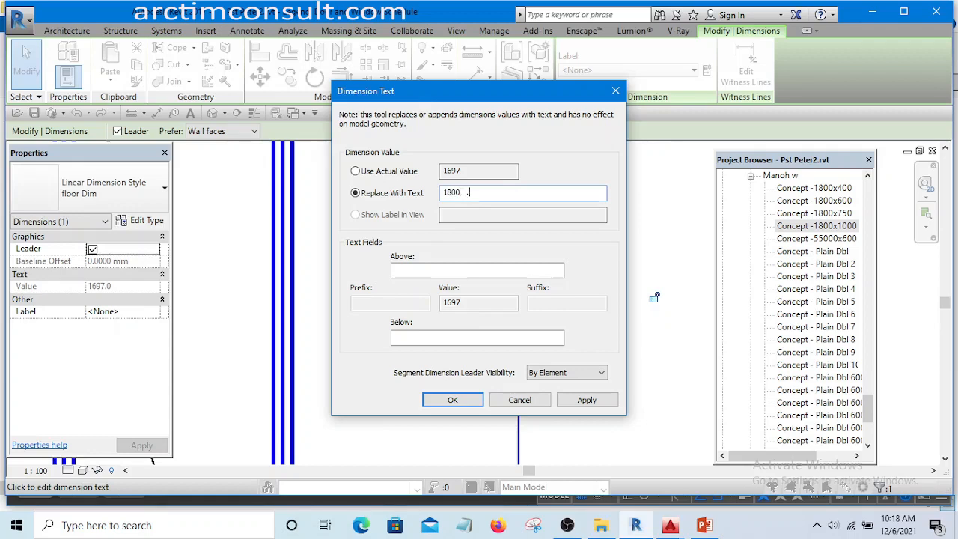
pyautogui.click(453, 399)
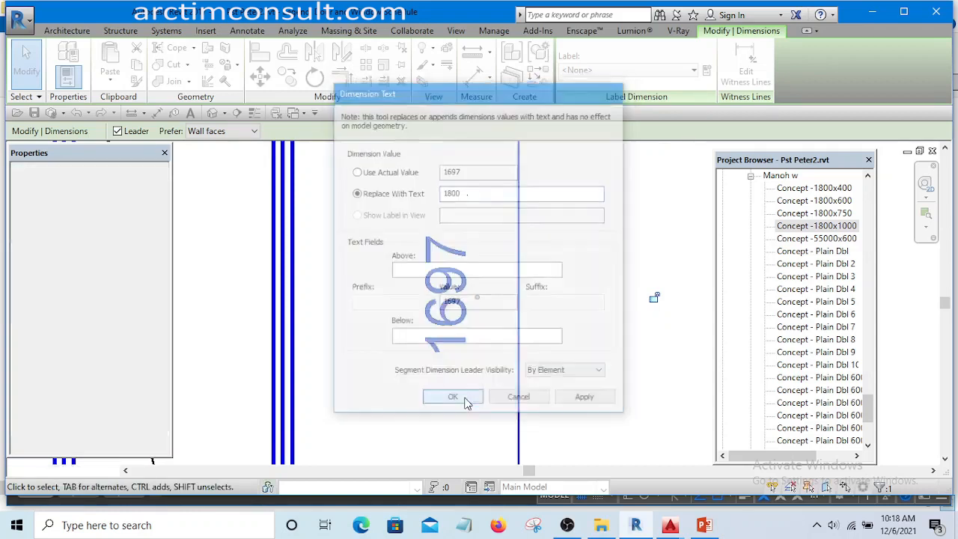
pyautogui.click(588, 328)
pyautogui.scroll(-4, 588, 328)
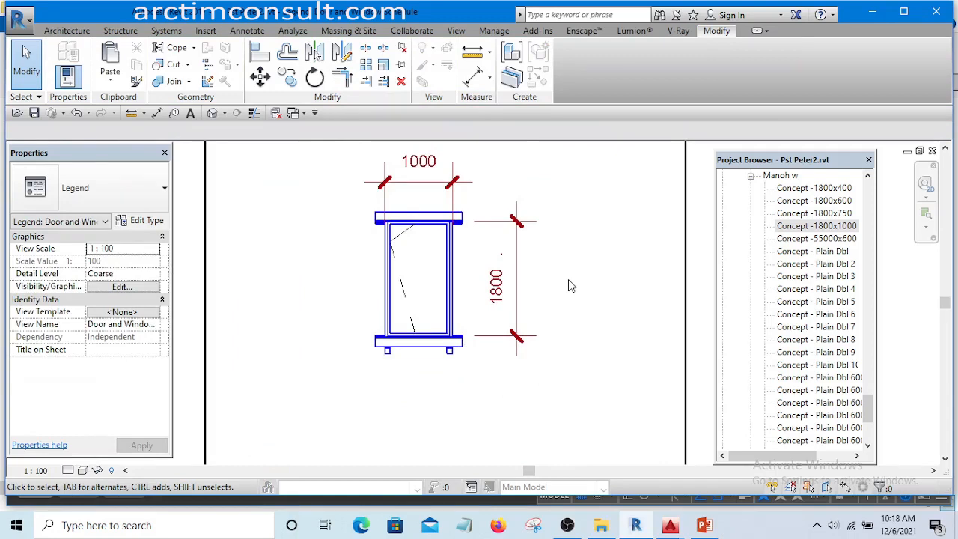
# Nudge the W1 height dimension slightly left toward the window elevation and deselect it.
pyautogui.click(524, 282)
pyautogui.press('Left')
pyautogui.press('Left')
pyautogui.press('Left')
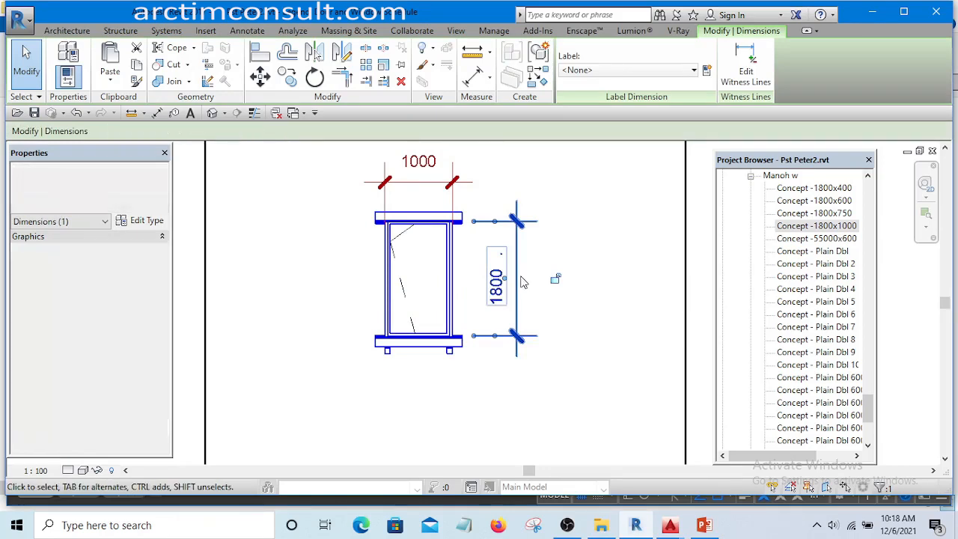
pyautogui.click(596, 238)
pyautogui.scroll(-5, 596, 238)
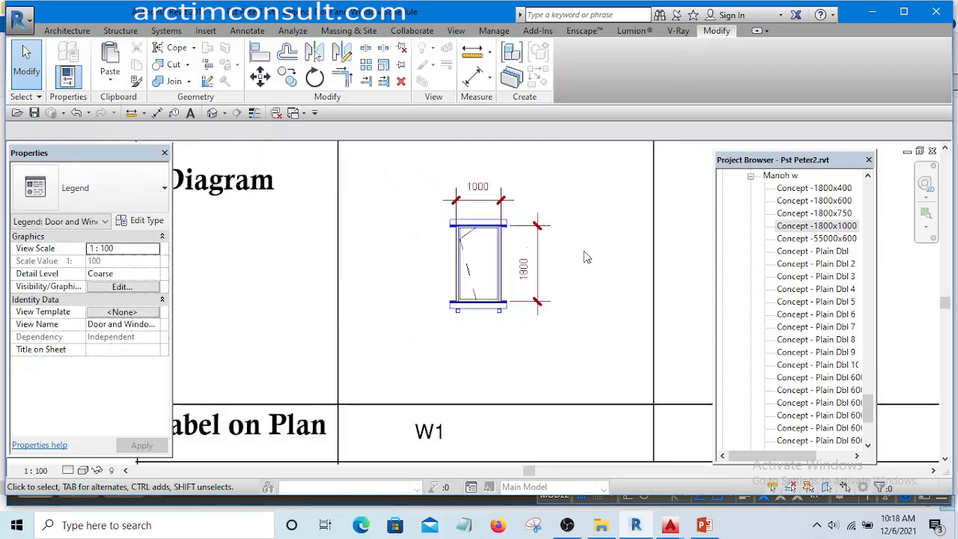
pyautogui.scroll(-2, 683, 271)
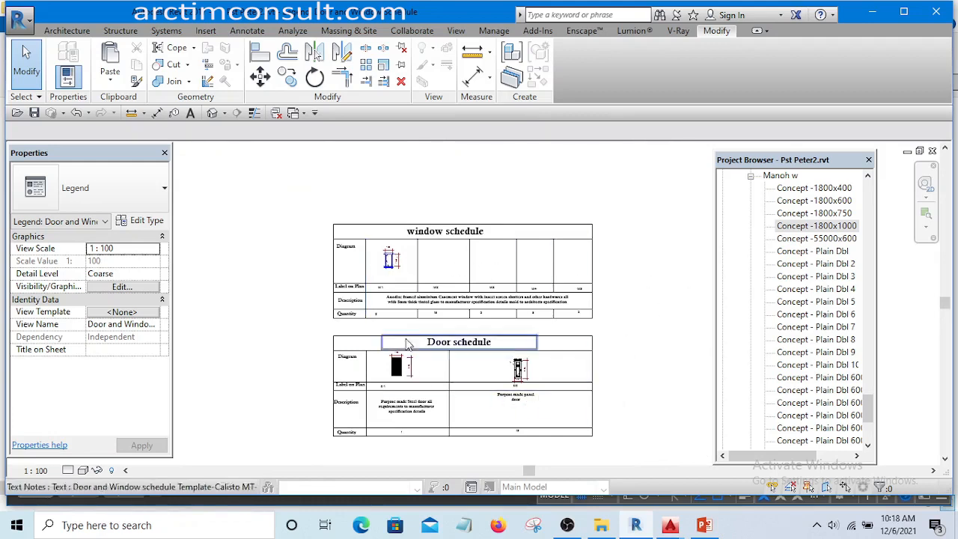
pyautogui.scroll(2, 514, 383)
pyautogui.scroll(1, 487, 422)
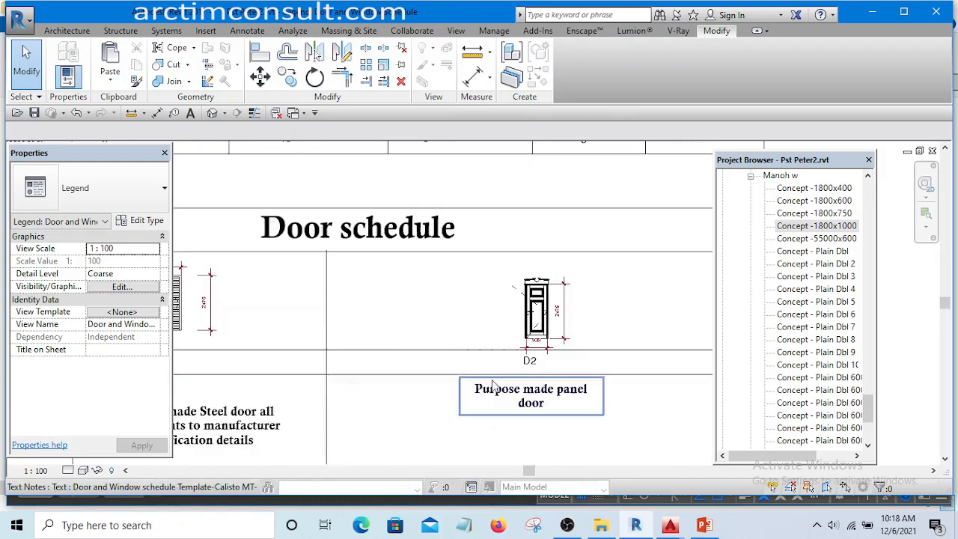
pyautogui.scroll(-5, 552, 377)
pyautogui.scroll(4, 524, 315)
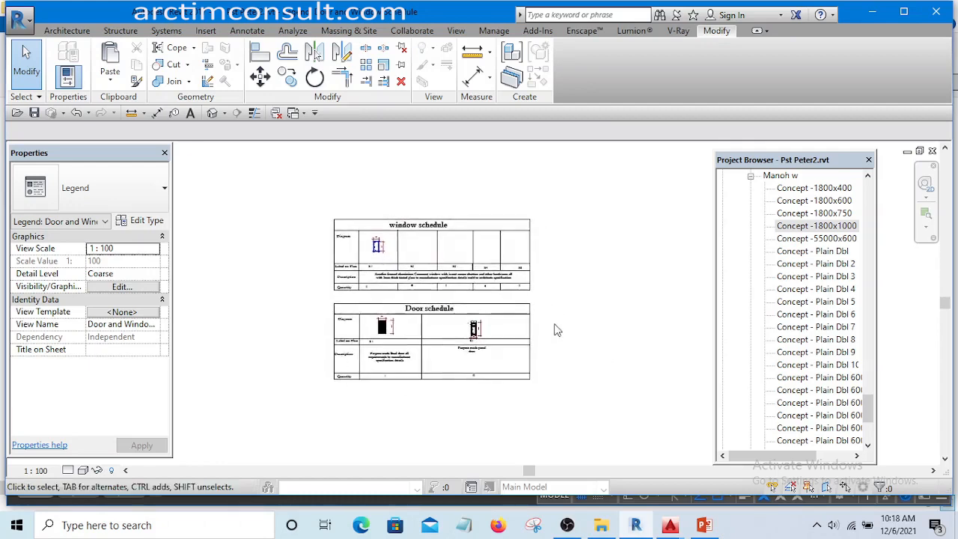
pyautogui.scroll(-4, 408, 262)
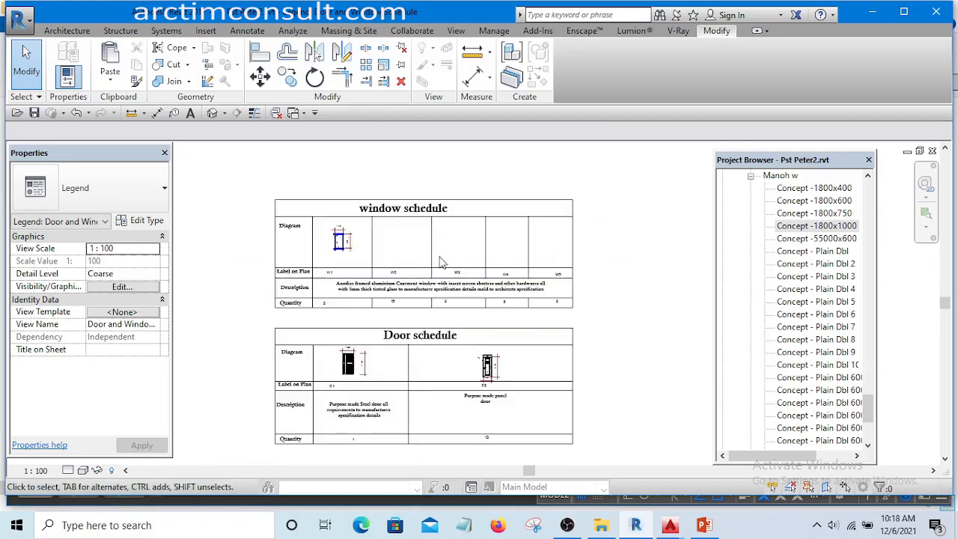
# Review the window and door schedule tables, including the W1, D1 and D2 elevations with their dimensions, labels, descriptions and quantities.
pyautogui.scroll(3, 357, 265)
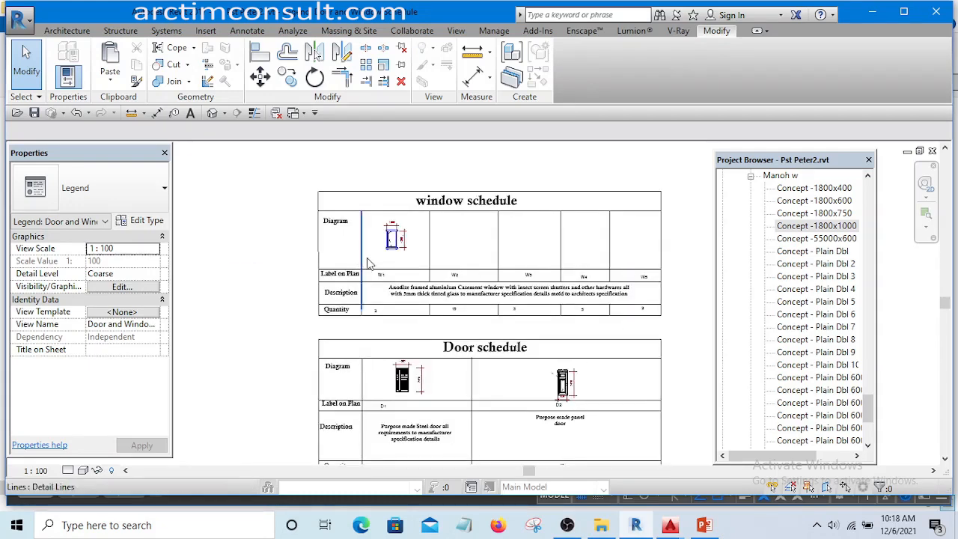
pyautogui.scroll(-1, 357, 265)
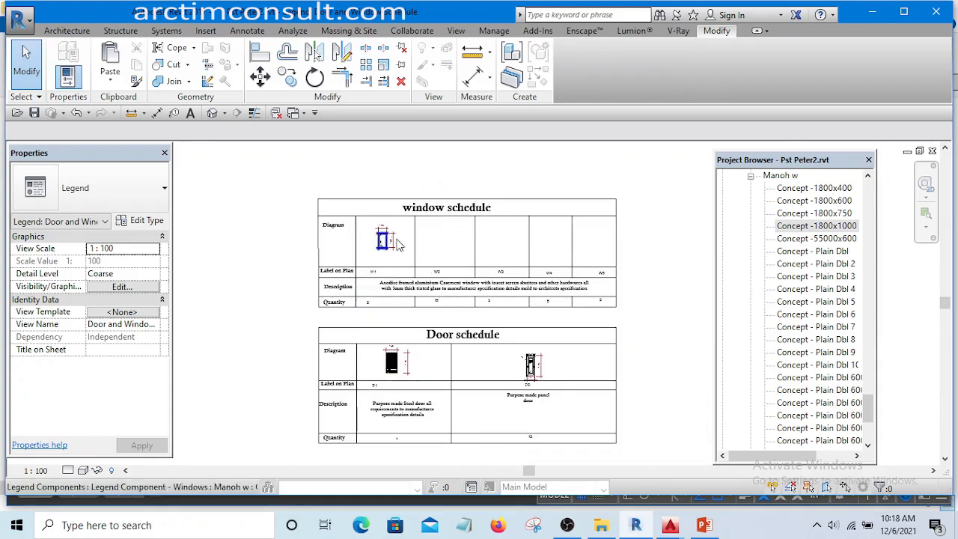
pyautogui.scroll(4, 326, 247)
pyautogui.scroll(-5, 325, 292)
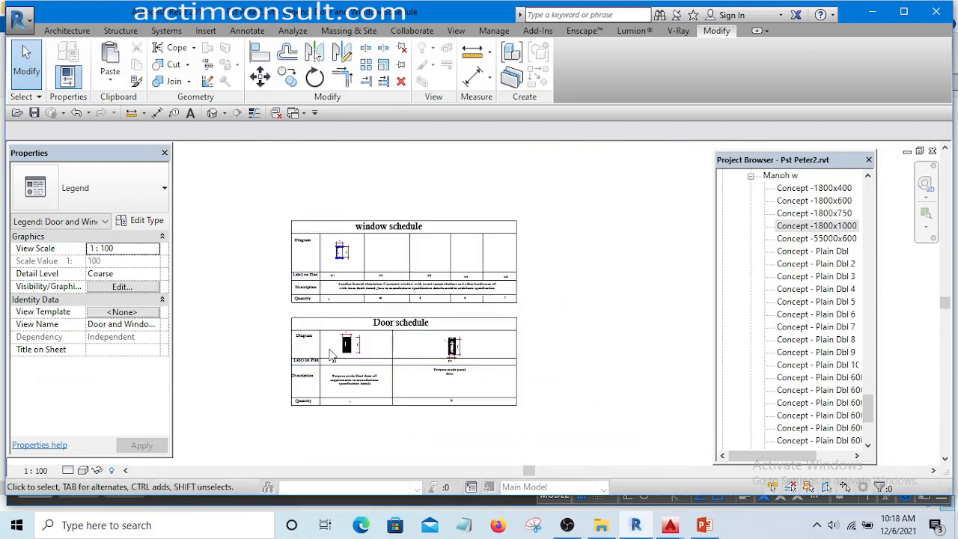
pyautogui.moveTo(469, 311); pyautogui.dragTo(521, 306, button='middle')
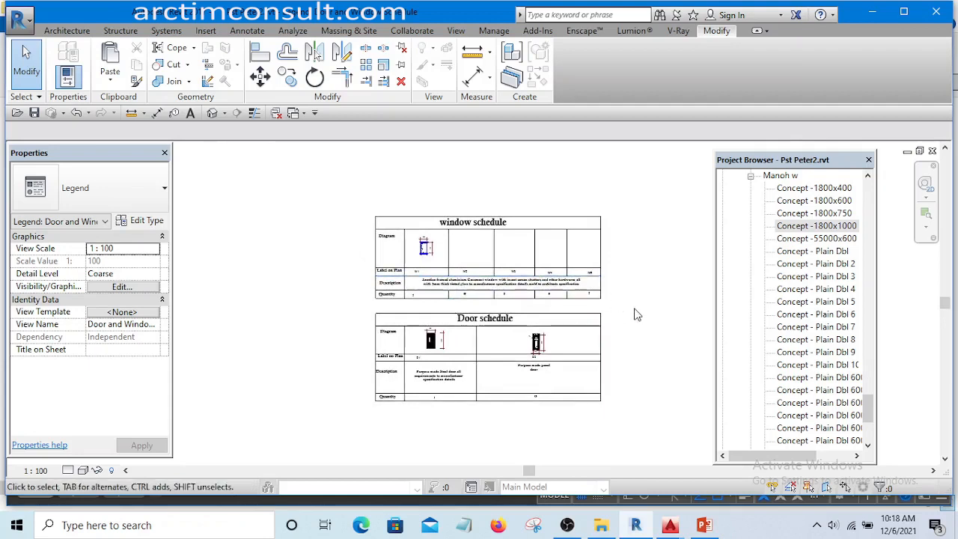
pyautogui.scroll(3, 592, 309)
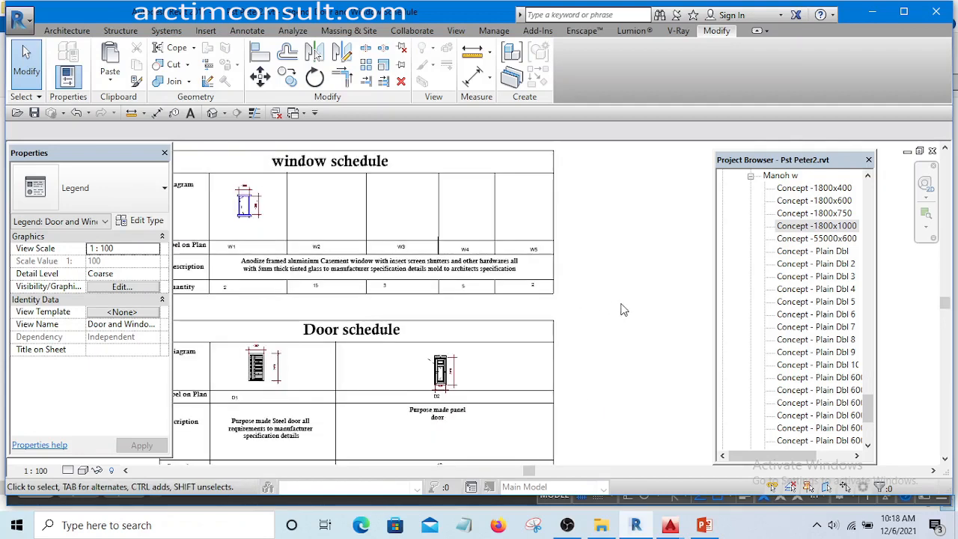
pyautogui.scroll(-3, 624, 310)
pyautogui.scroll(3, 584, 349)
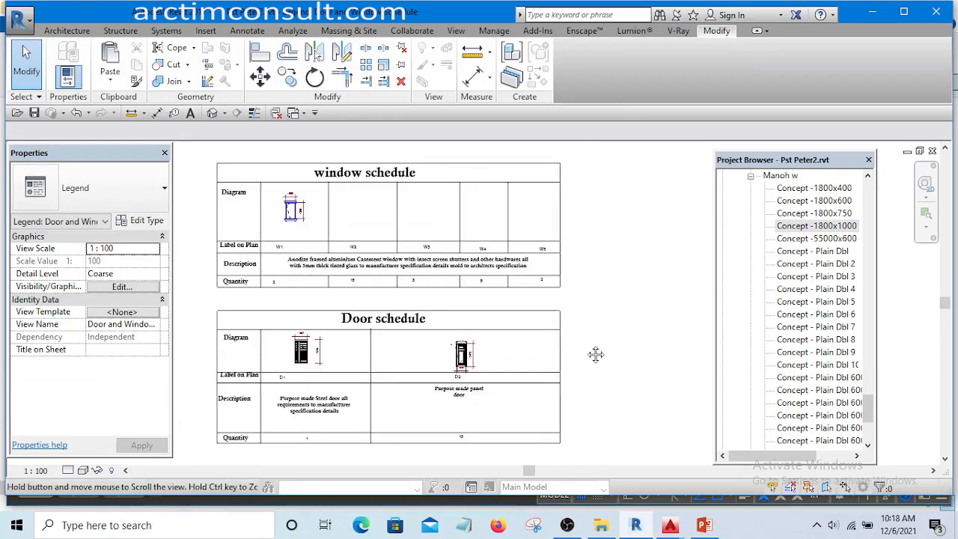